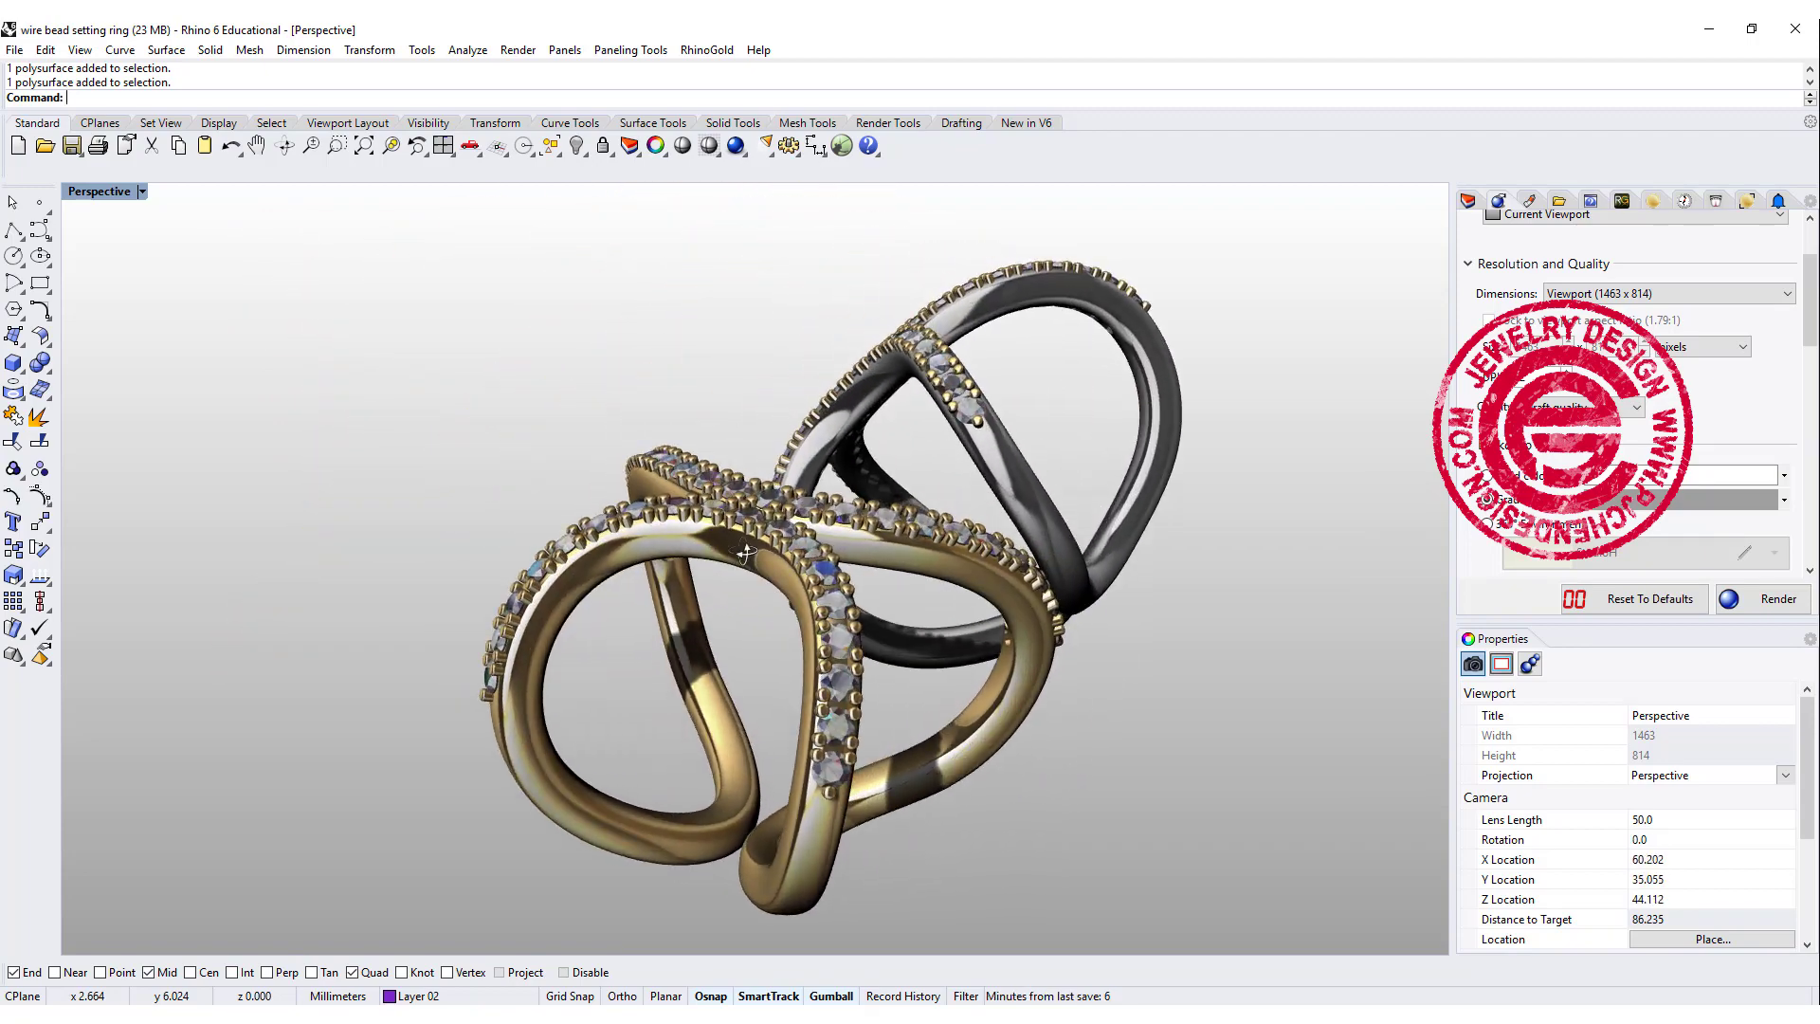
{"action": "right_click_drag", "start_coordinate": [1048, 599], "coordinate": [1065, 670]}
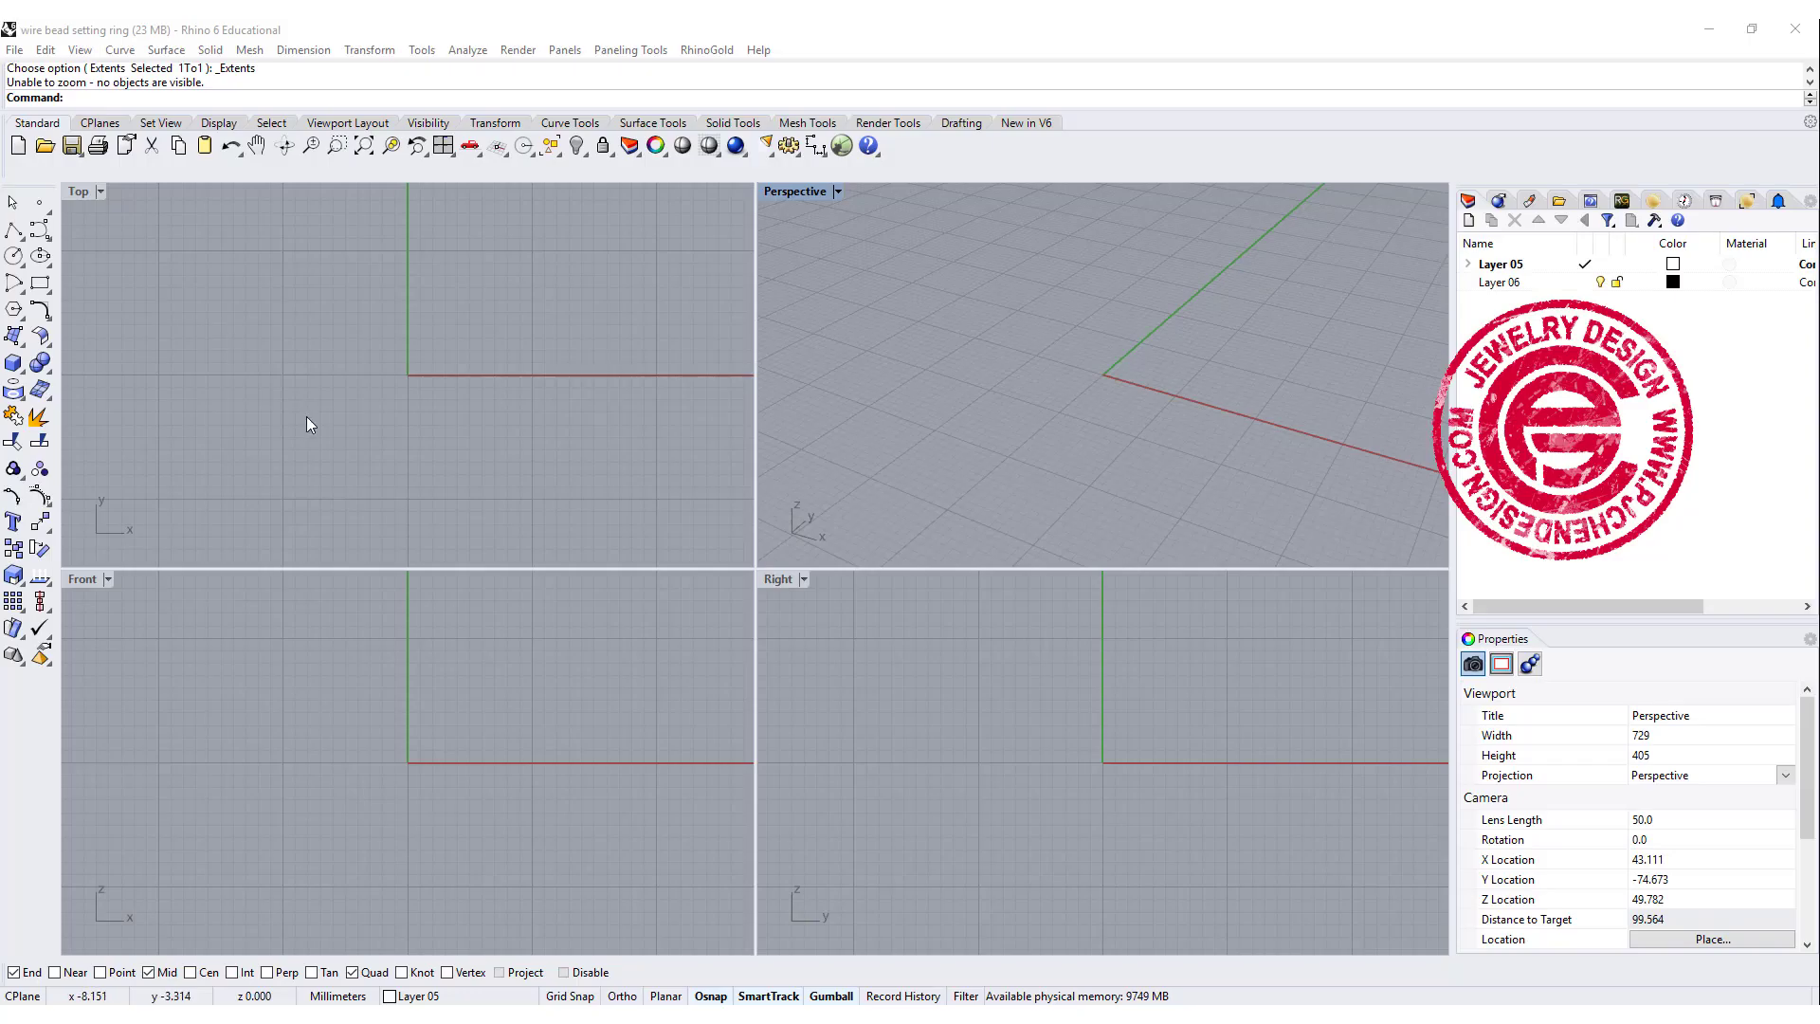
Step: Draw a circle of 16 mm diameter centred on the origin in the Front view
{"action": "left_click", "coordinate": [14, 256]}
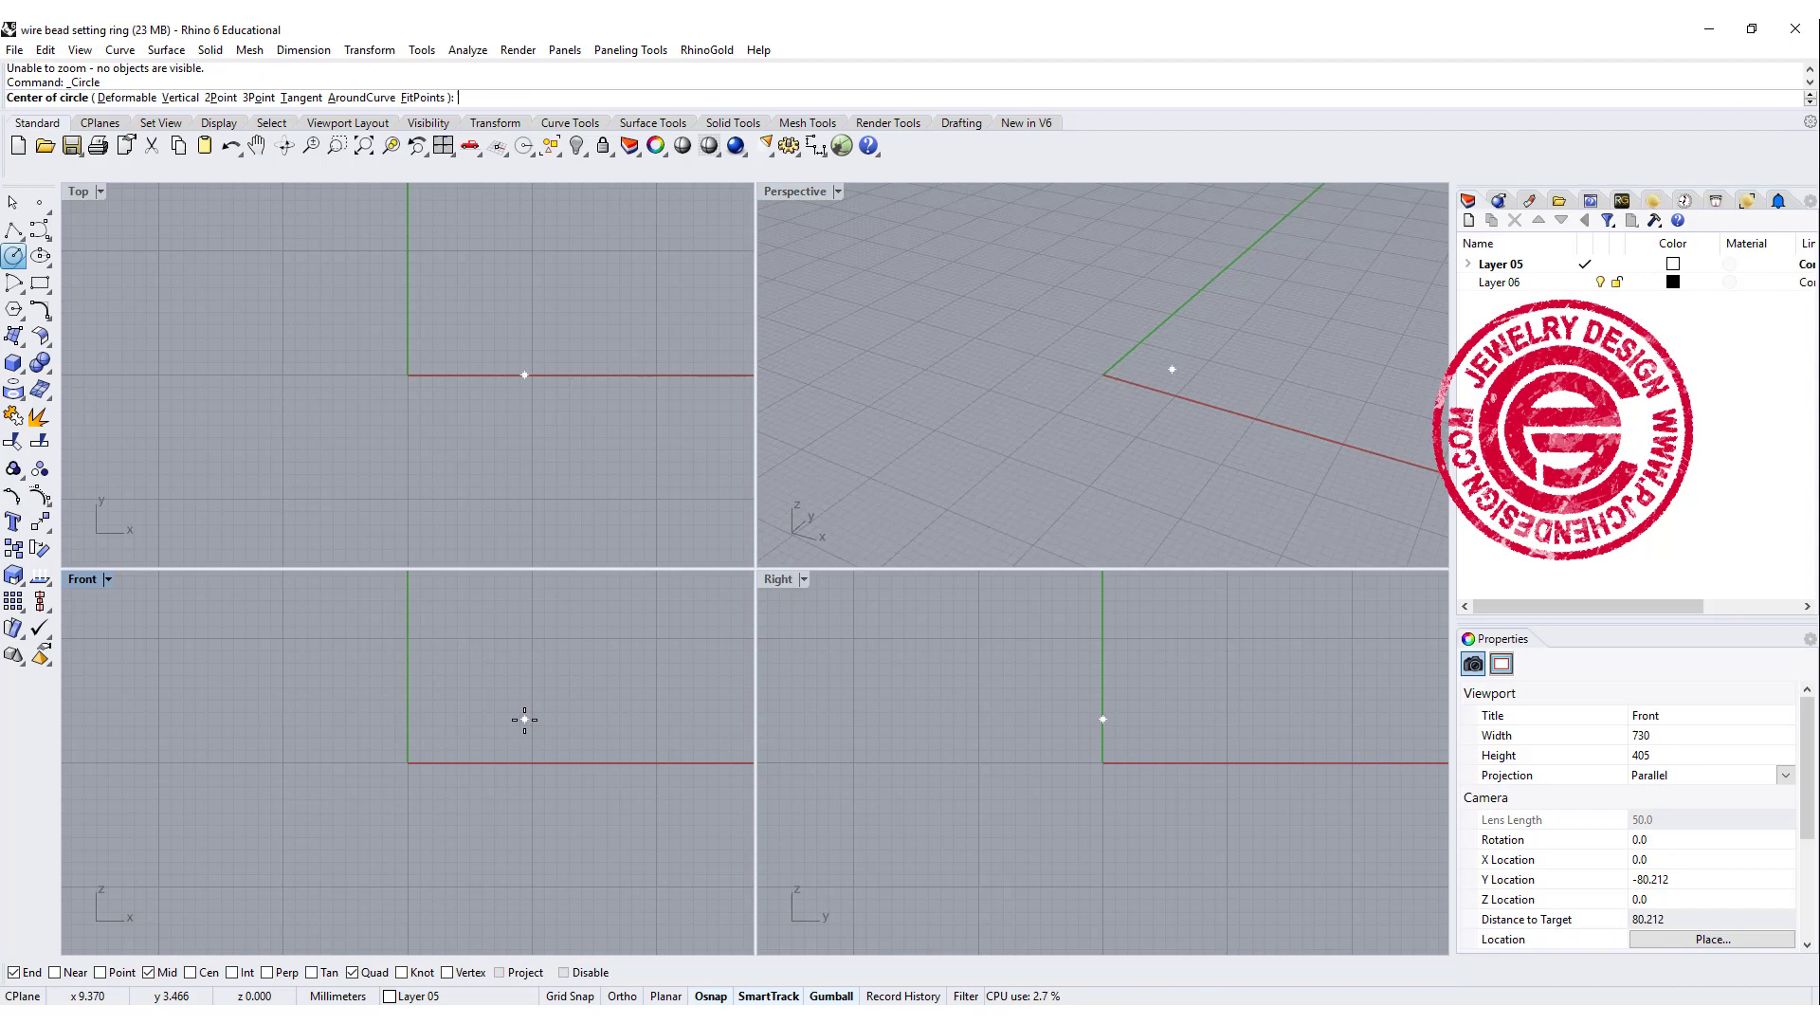
{"action": "type", "text": "0"}
{"action": "key", "text": "Return"}
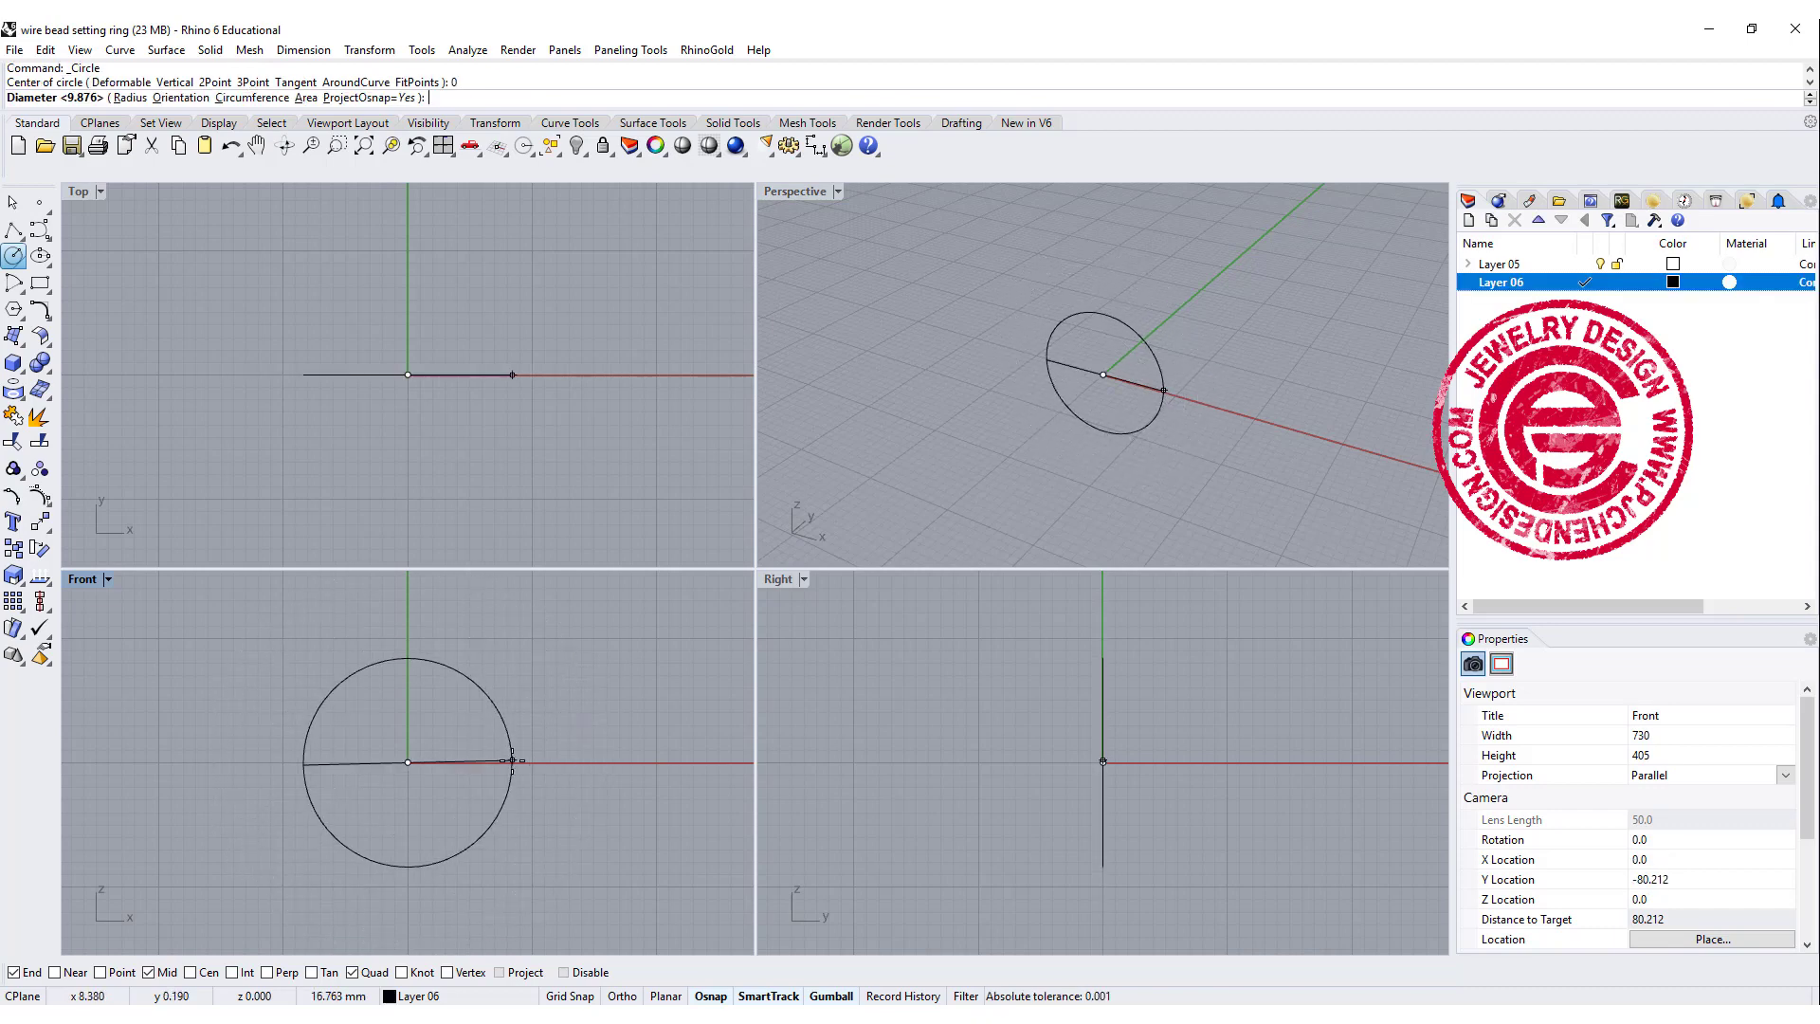
{"action": "type", "text": "16"}
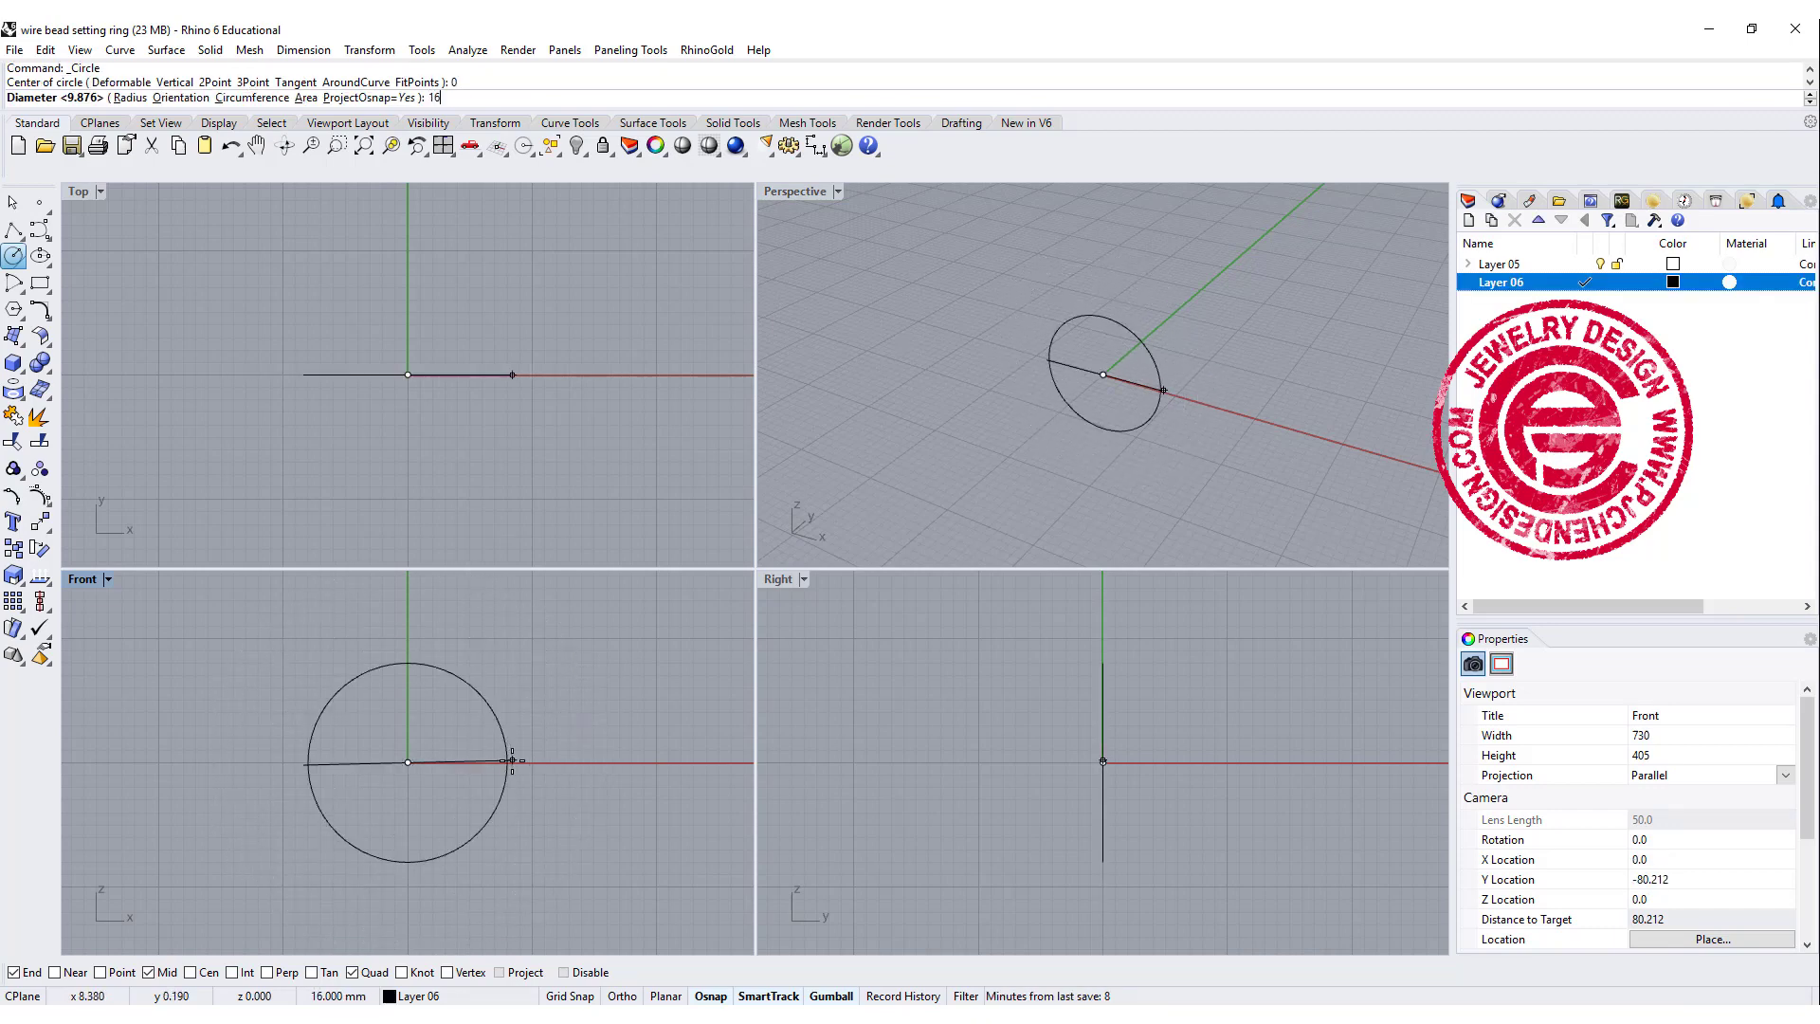
{"action": "key", "text": "Return"}
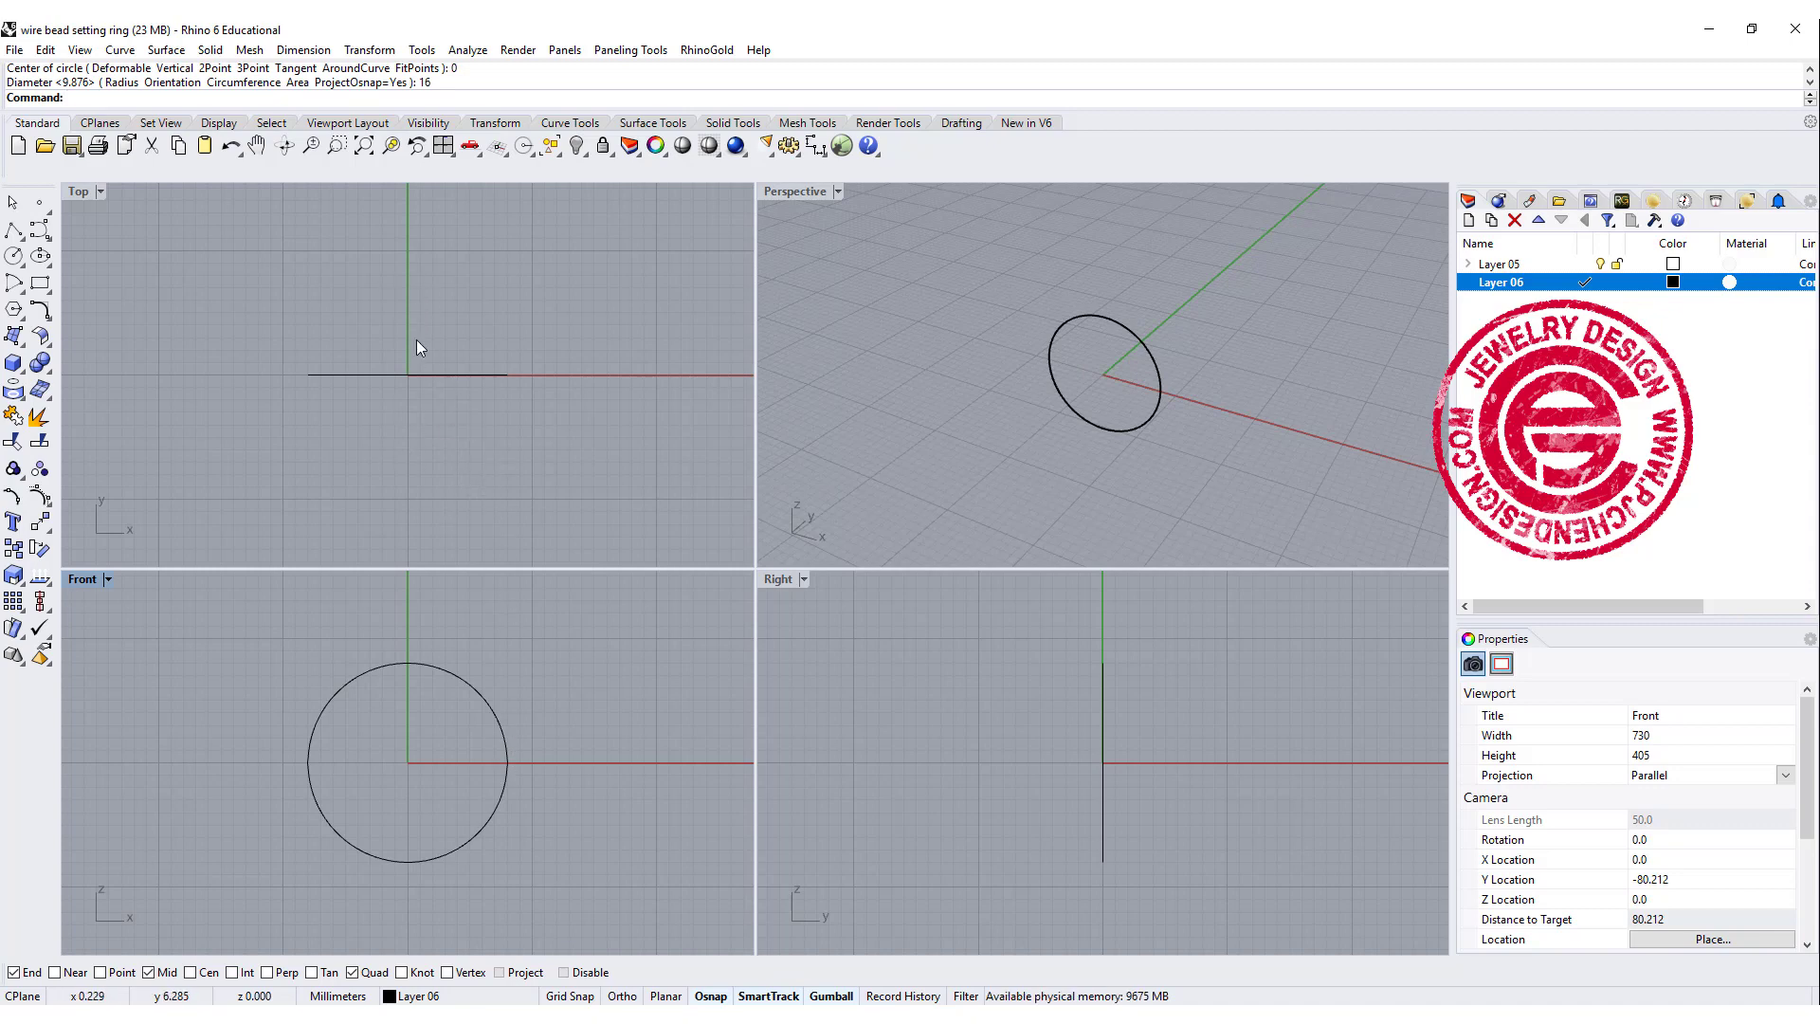
Step: Extrude the circle symmetrically to both sides along Y into an open, uncapped cylindrical surface, keeping the input curve
{"action": "left_click", "coordinate": [442, 373]}
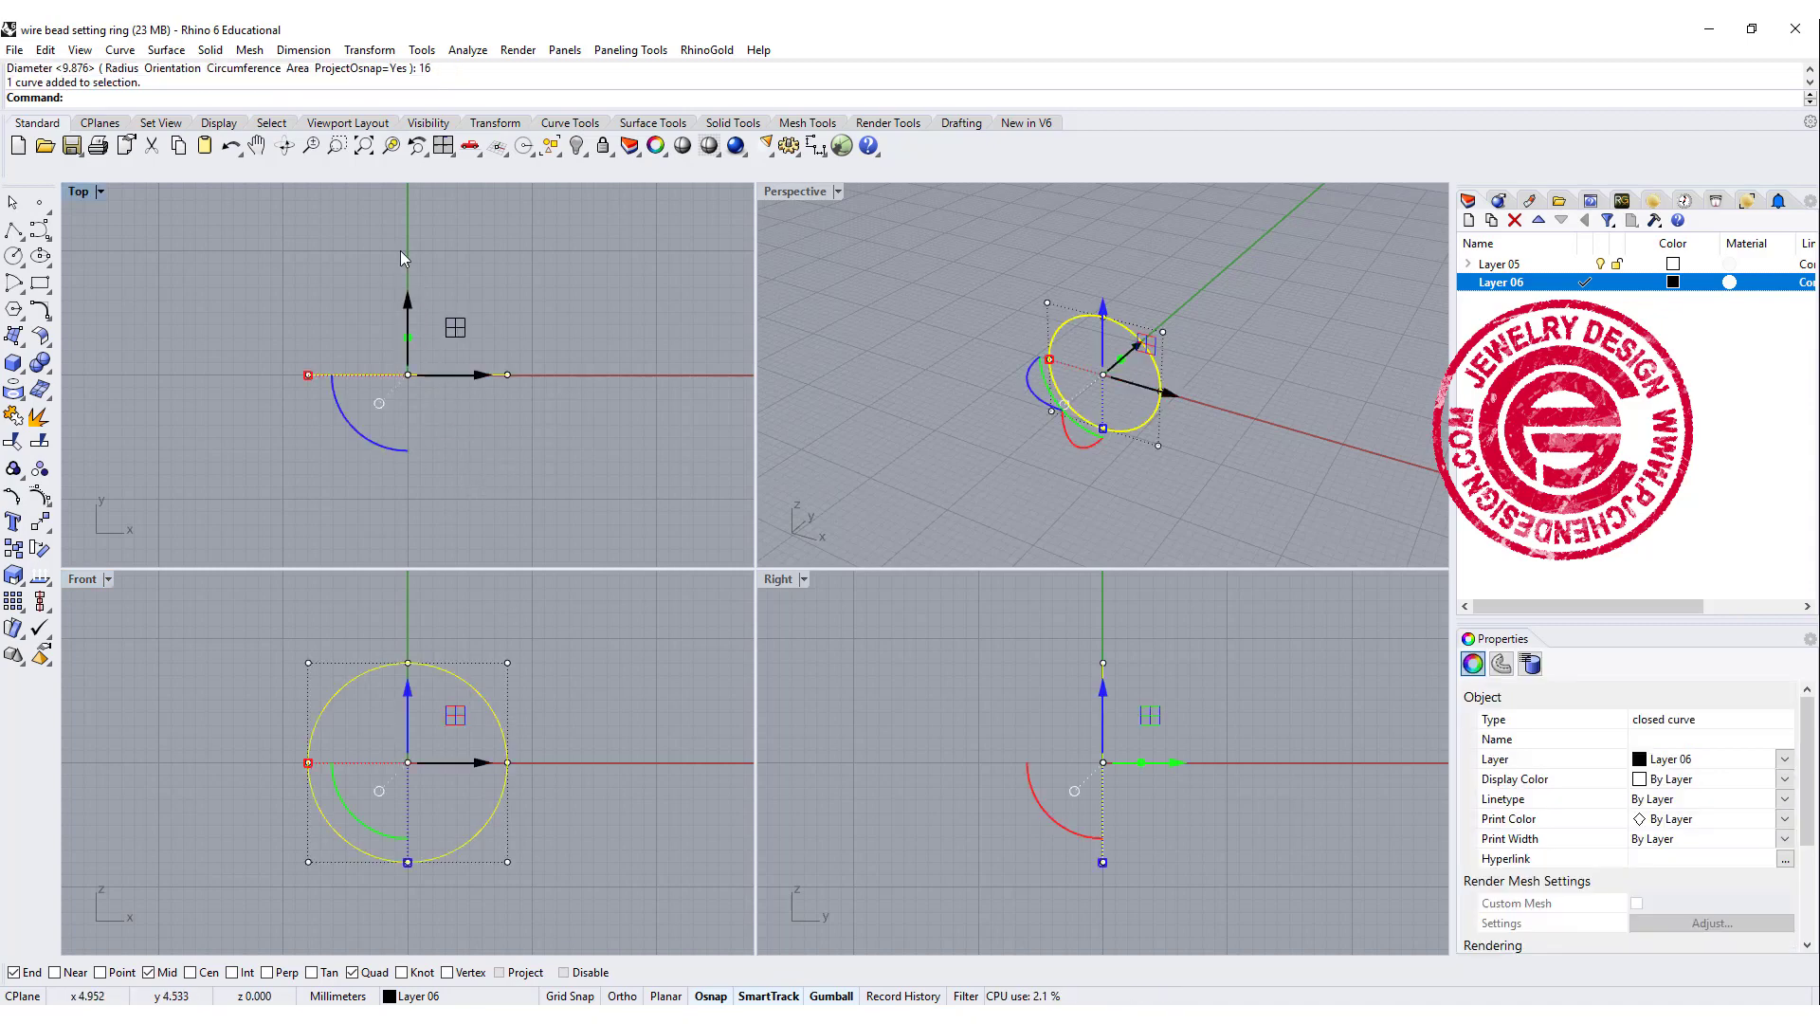
{"action": "right_click_drag", "start_coordinate": [396, 269], "coordinate": [354, 251]}
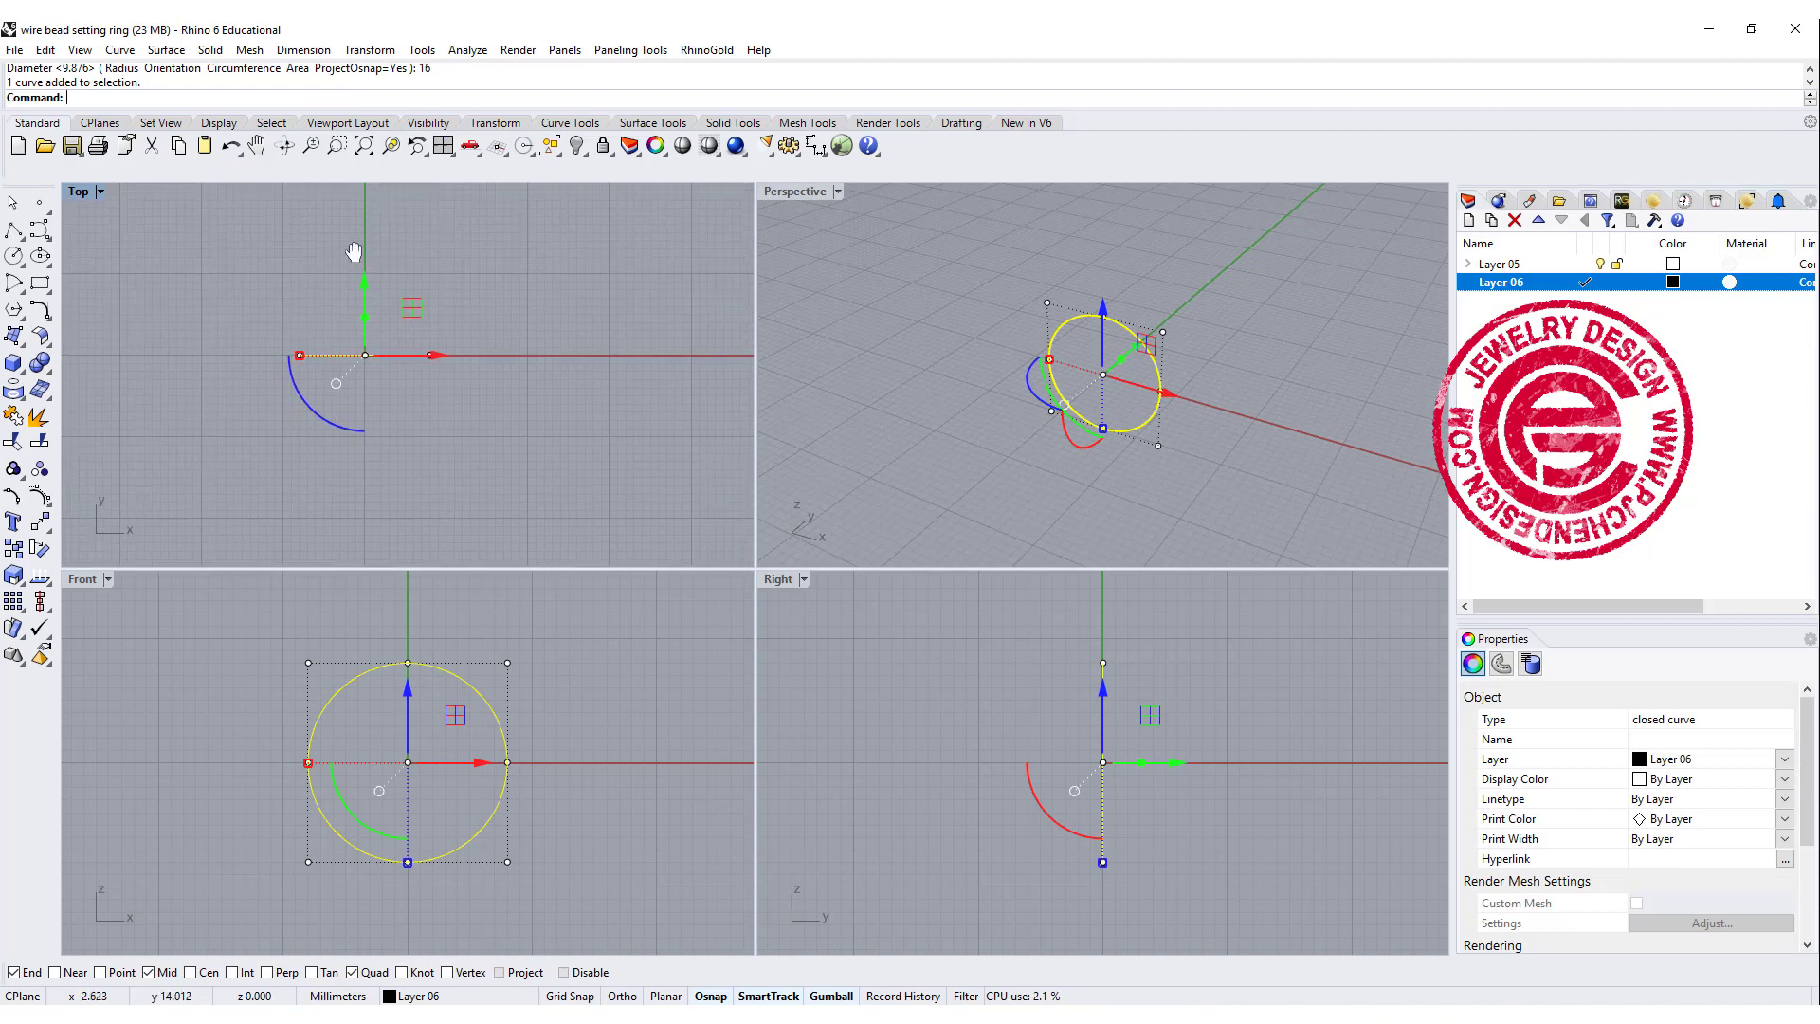
{"action": "left_click", "coordinate": [166, 51]}
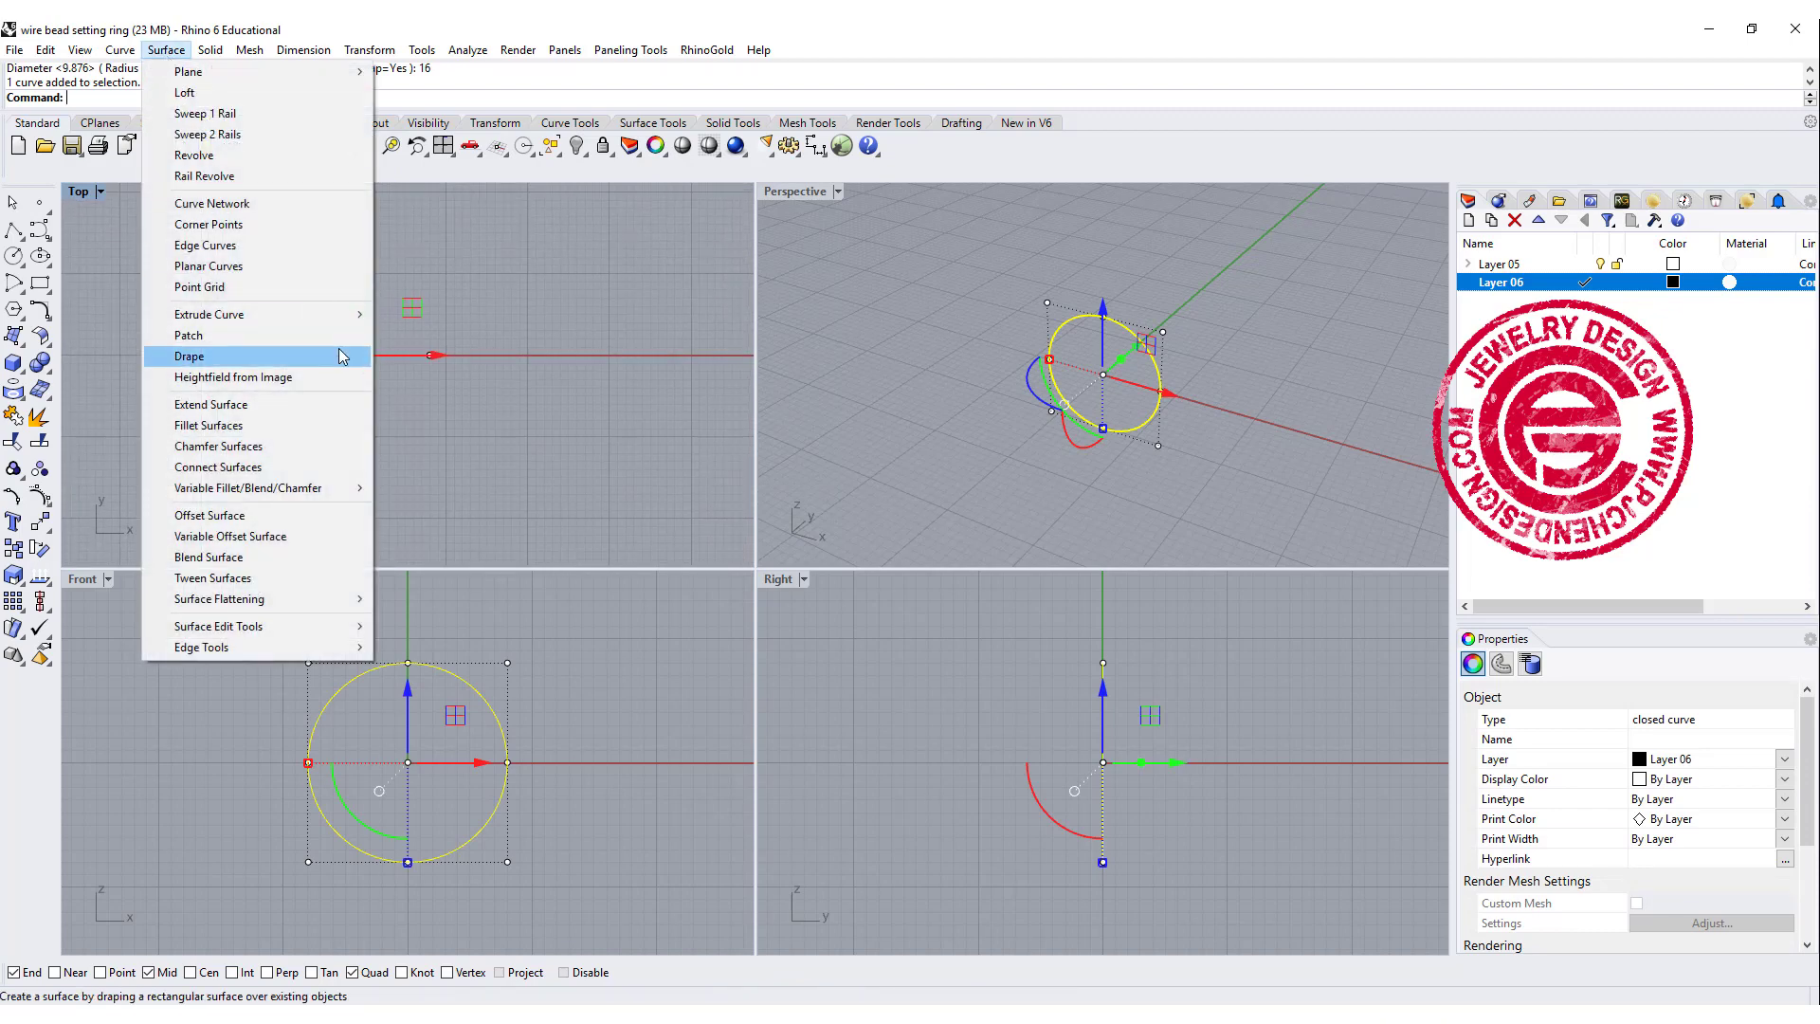
{"action": "mouse_move", "coordinate": [343, 320]}
{"action": "left_click", "coordinate": [435, 322]}
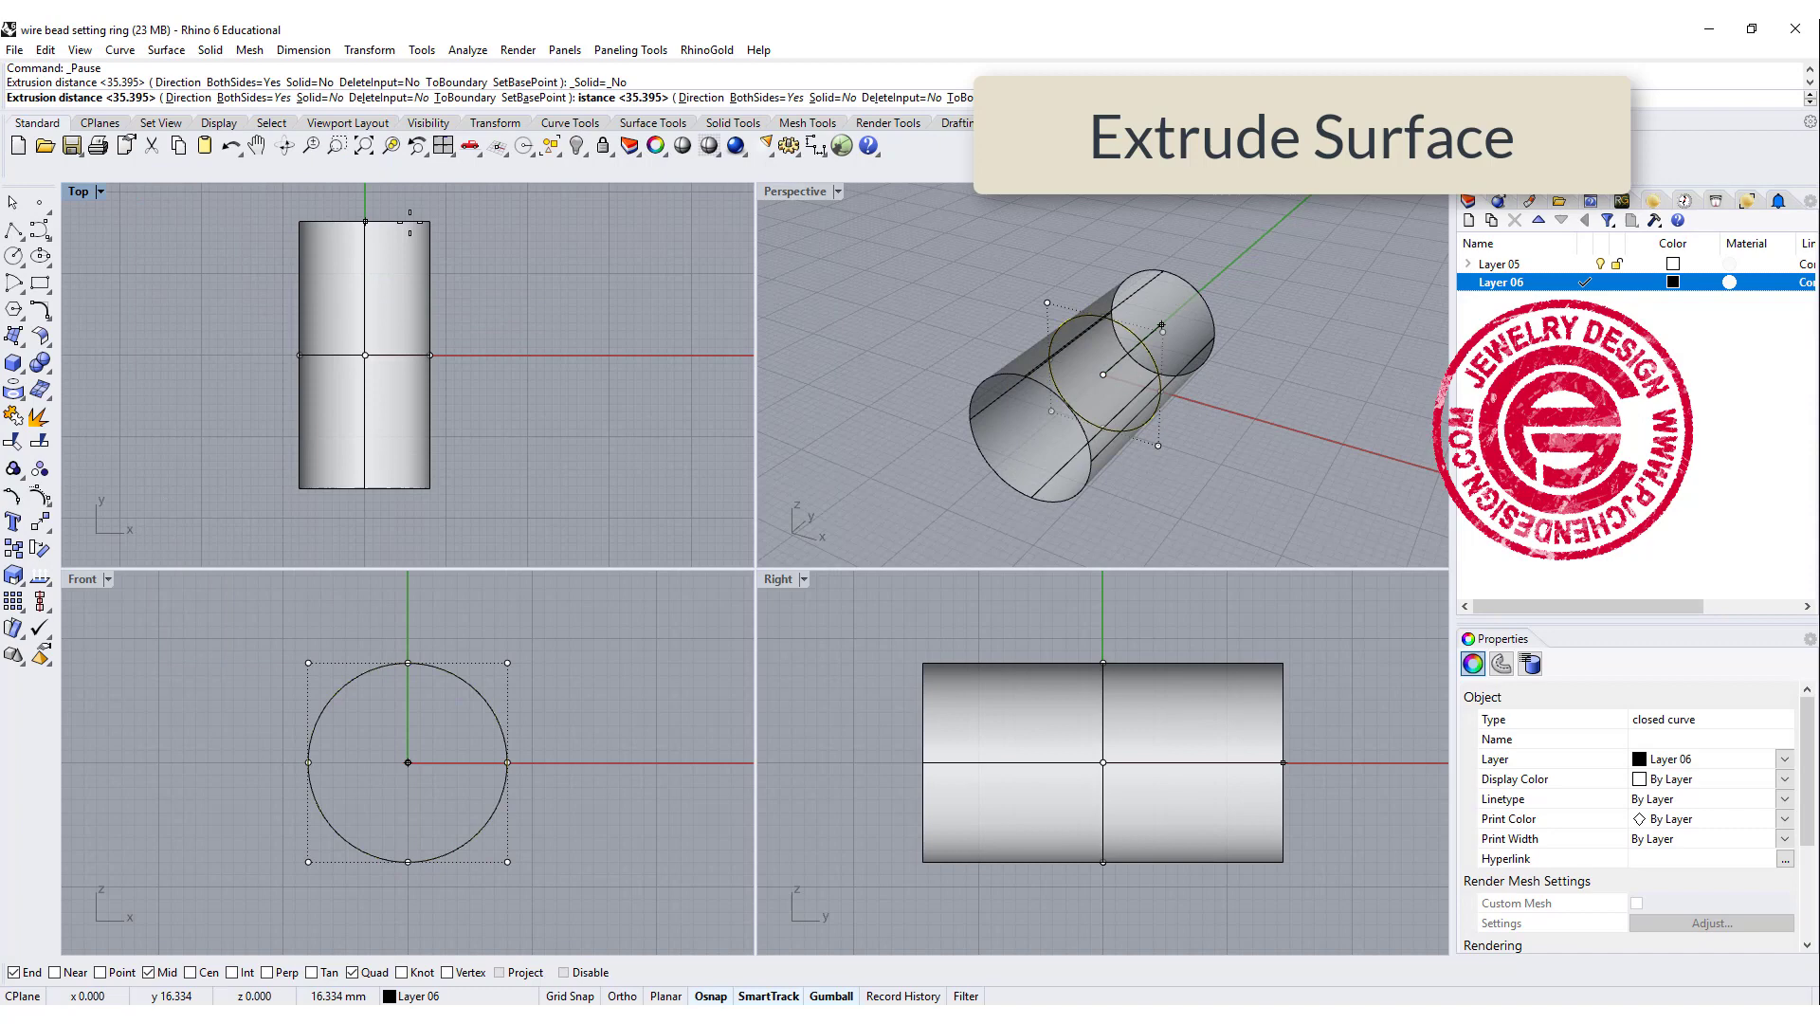
{"action": "left_click", "coordinate": [403, 207]}
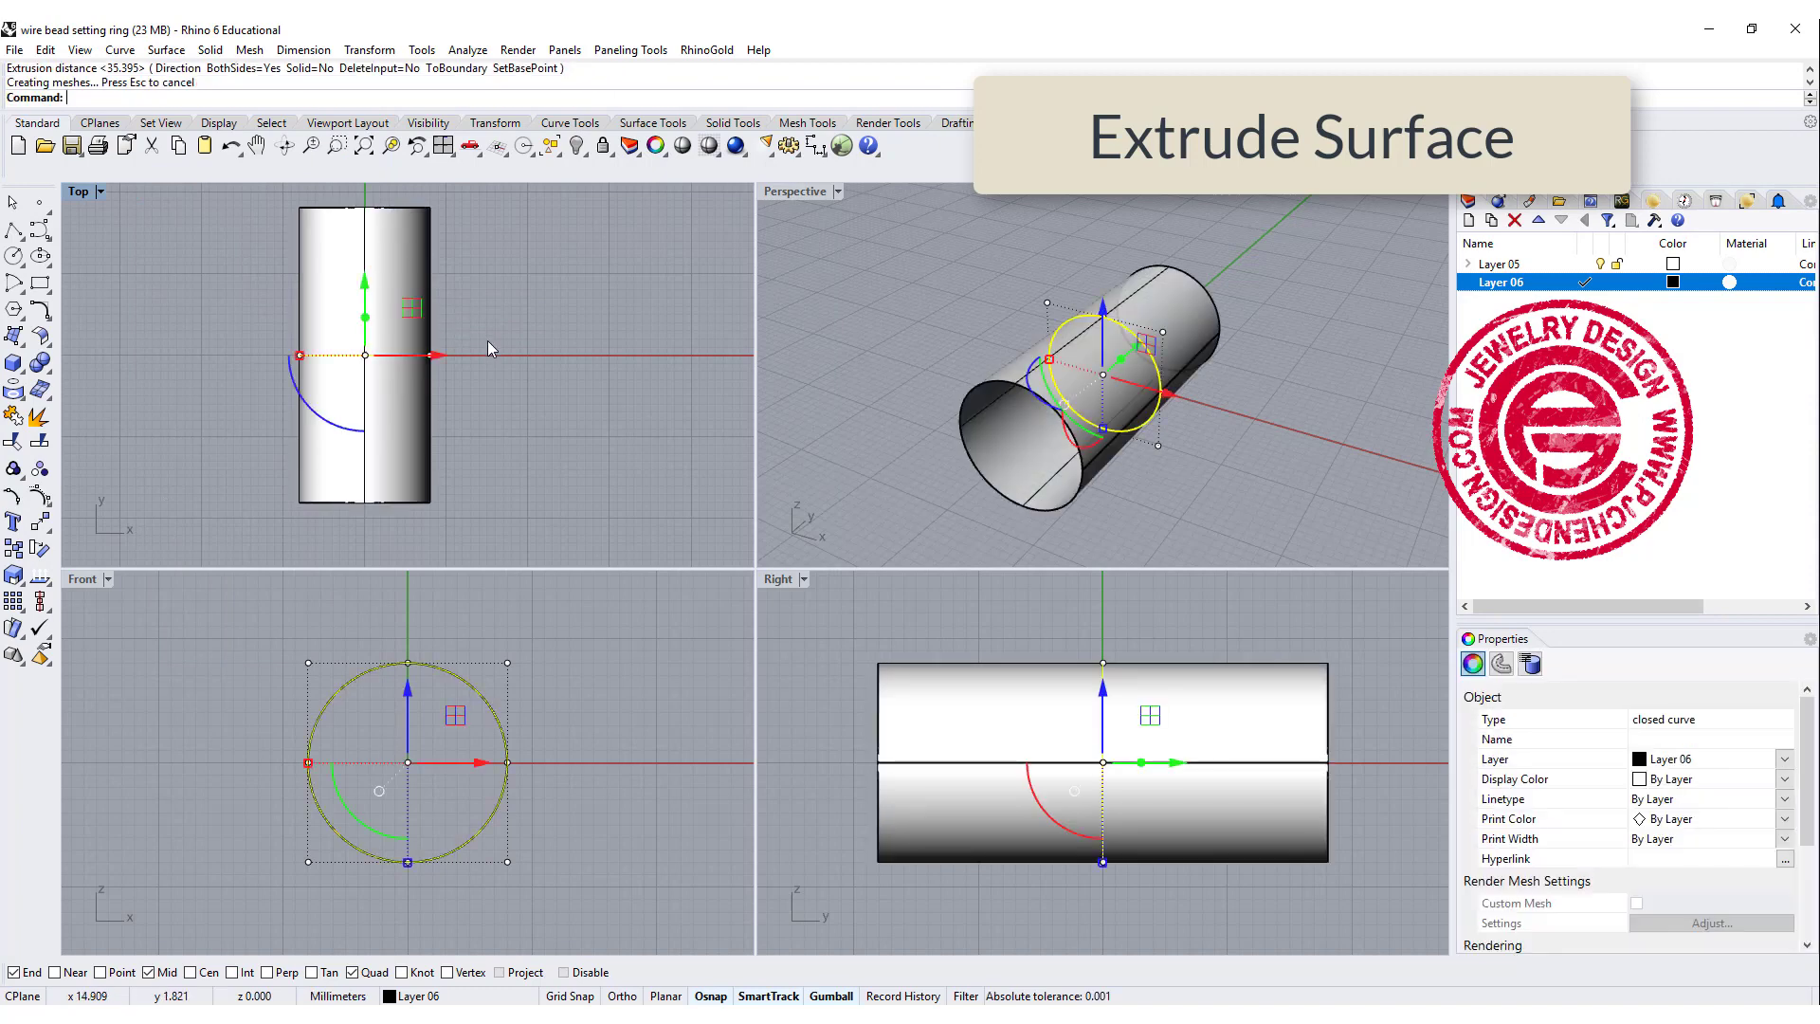
{"action": "left_click", "coordinate": [523, 436]}
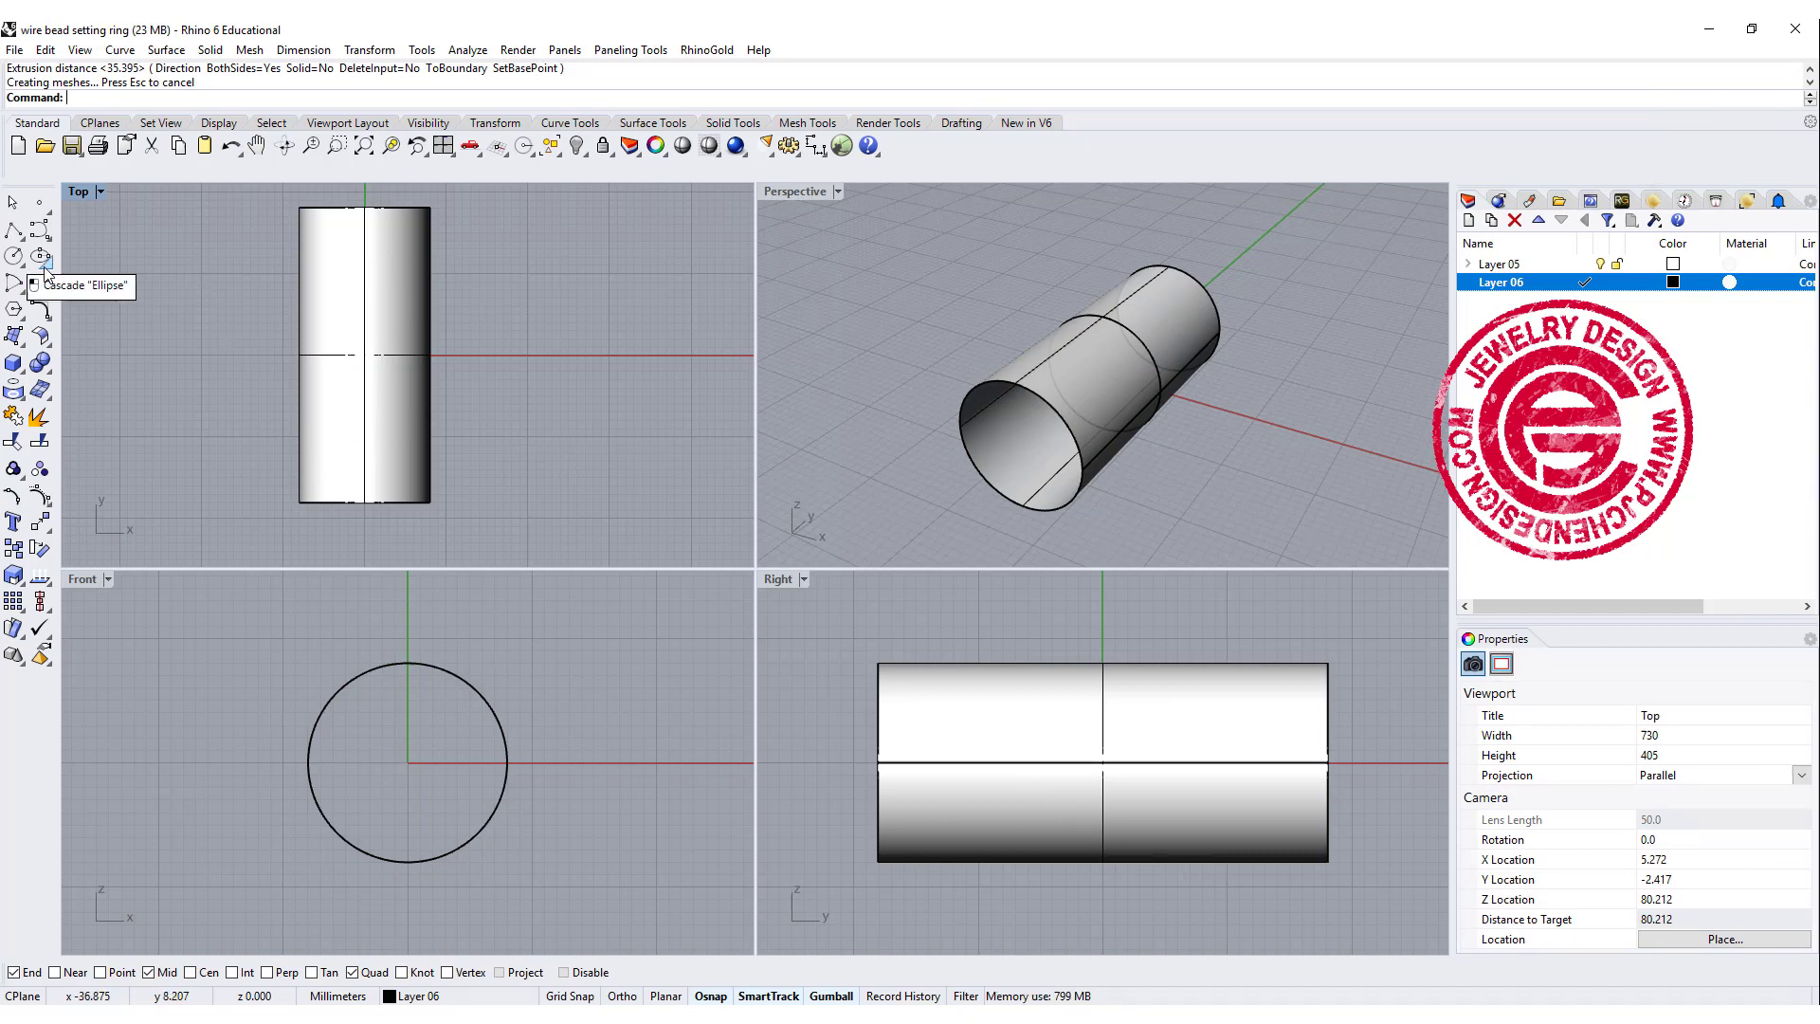
Step: In the Top view, draw a start, end, direction arc on the cylinder's right side, bulging inward toward its centreline
{"action": "left_click", "coordinate": [21, 288]}
{"action": "left_click", "coordinate": [98, 294]}
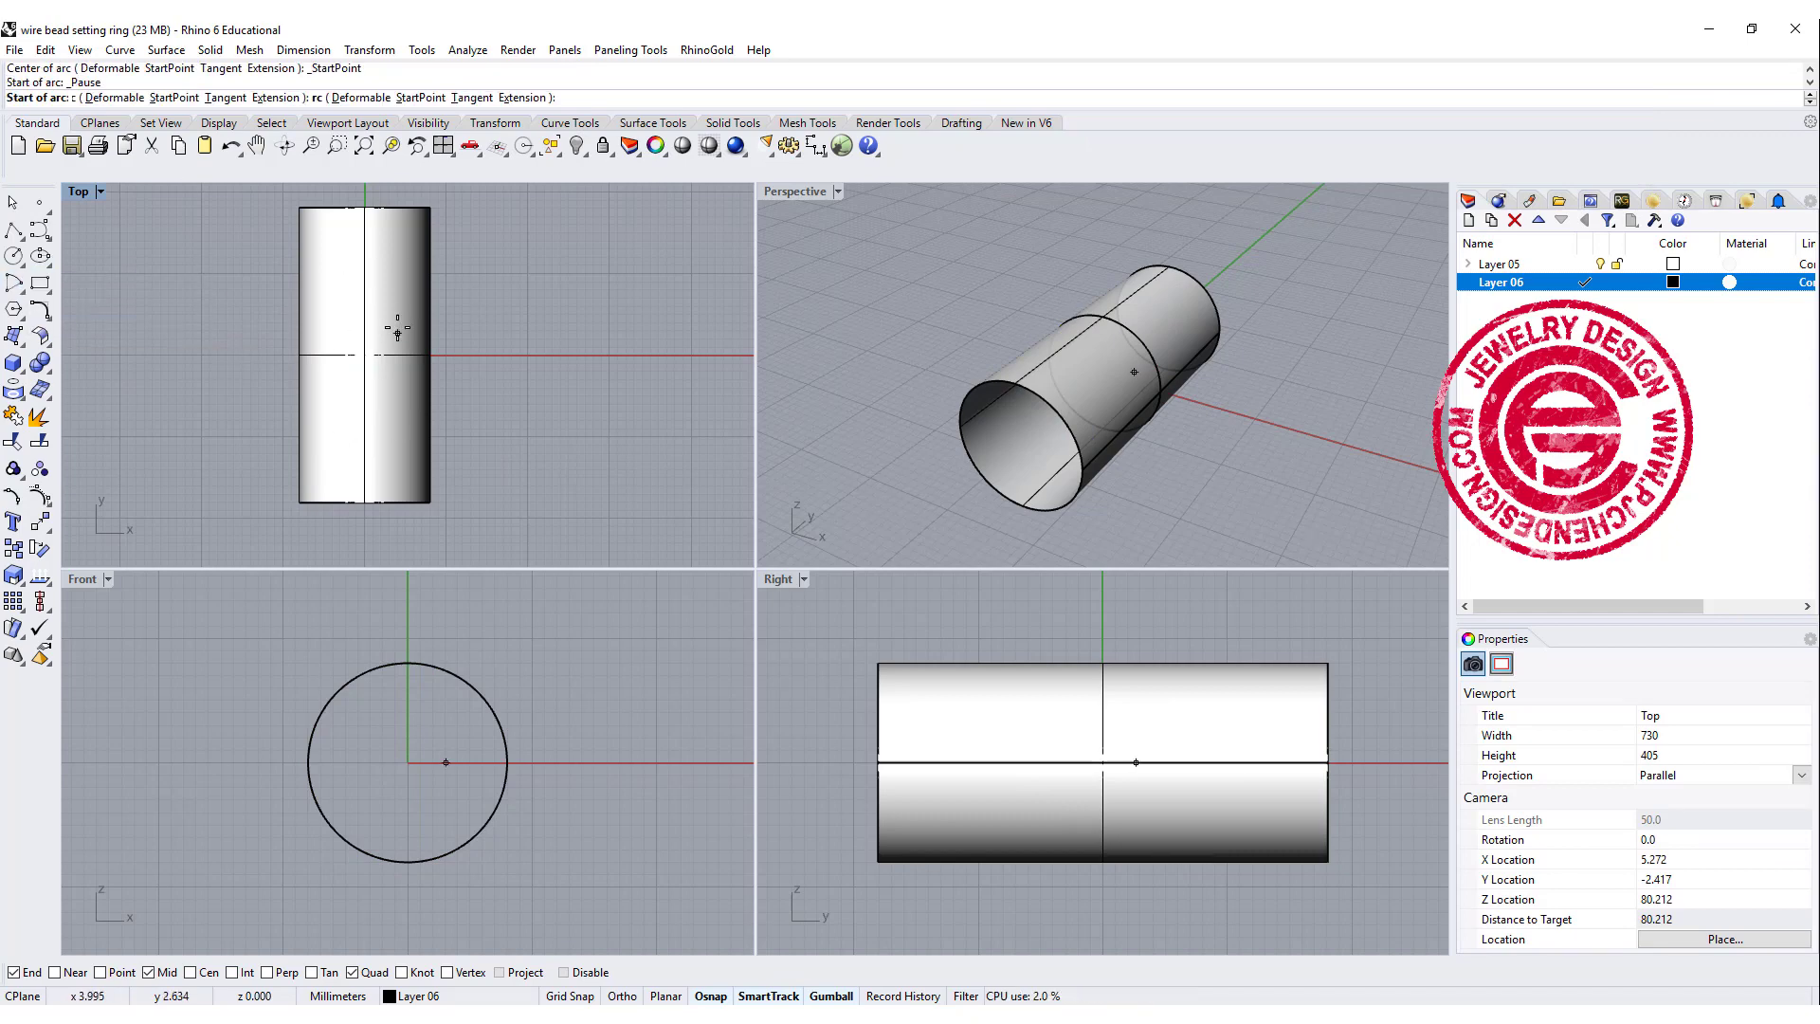
{"action": "left_click", "coordinate": [460, 257]}
{"action": "left_click", "coordinate": [447, 460]}
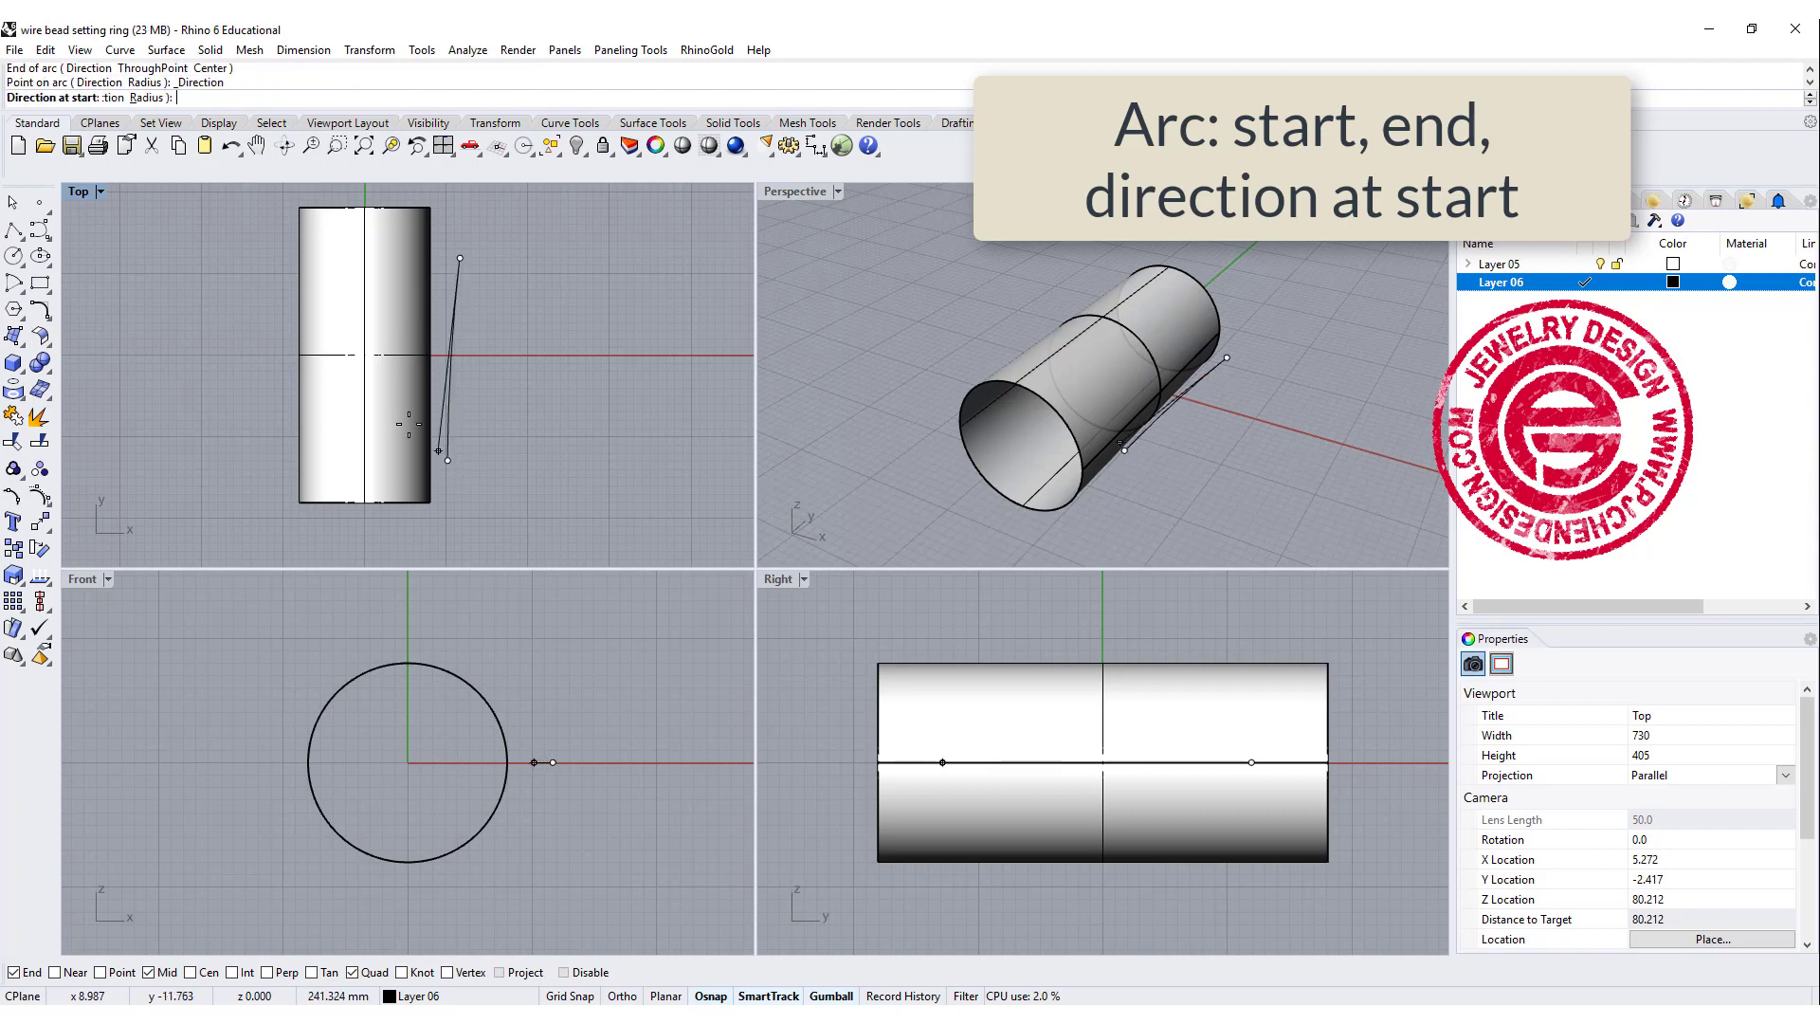
{"action": "left_click", "coordinate": [263, 309]}
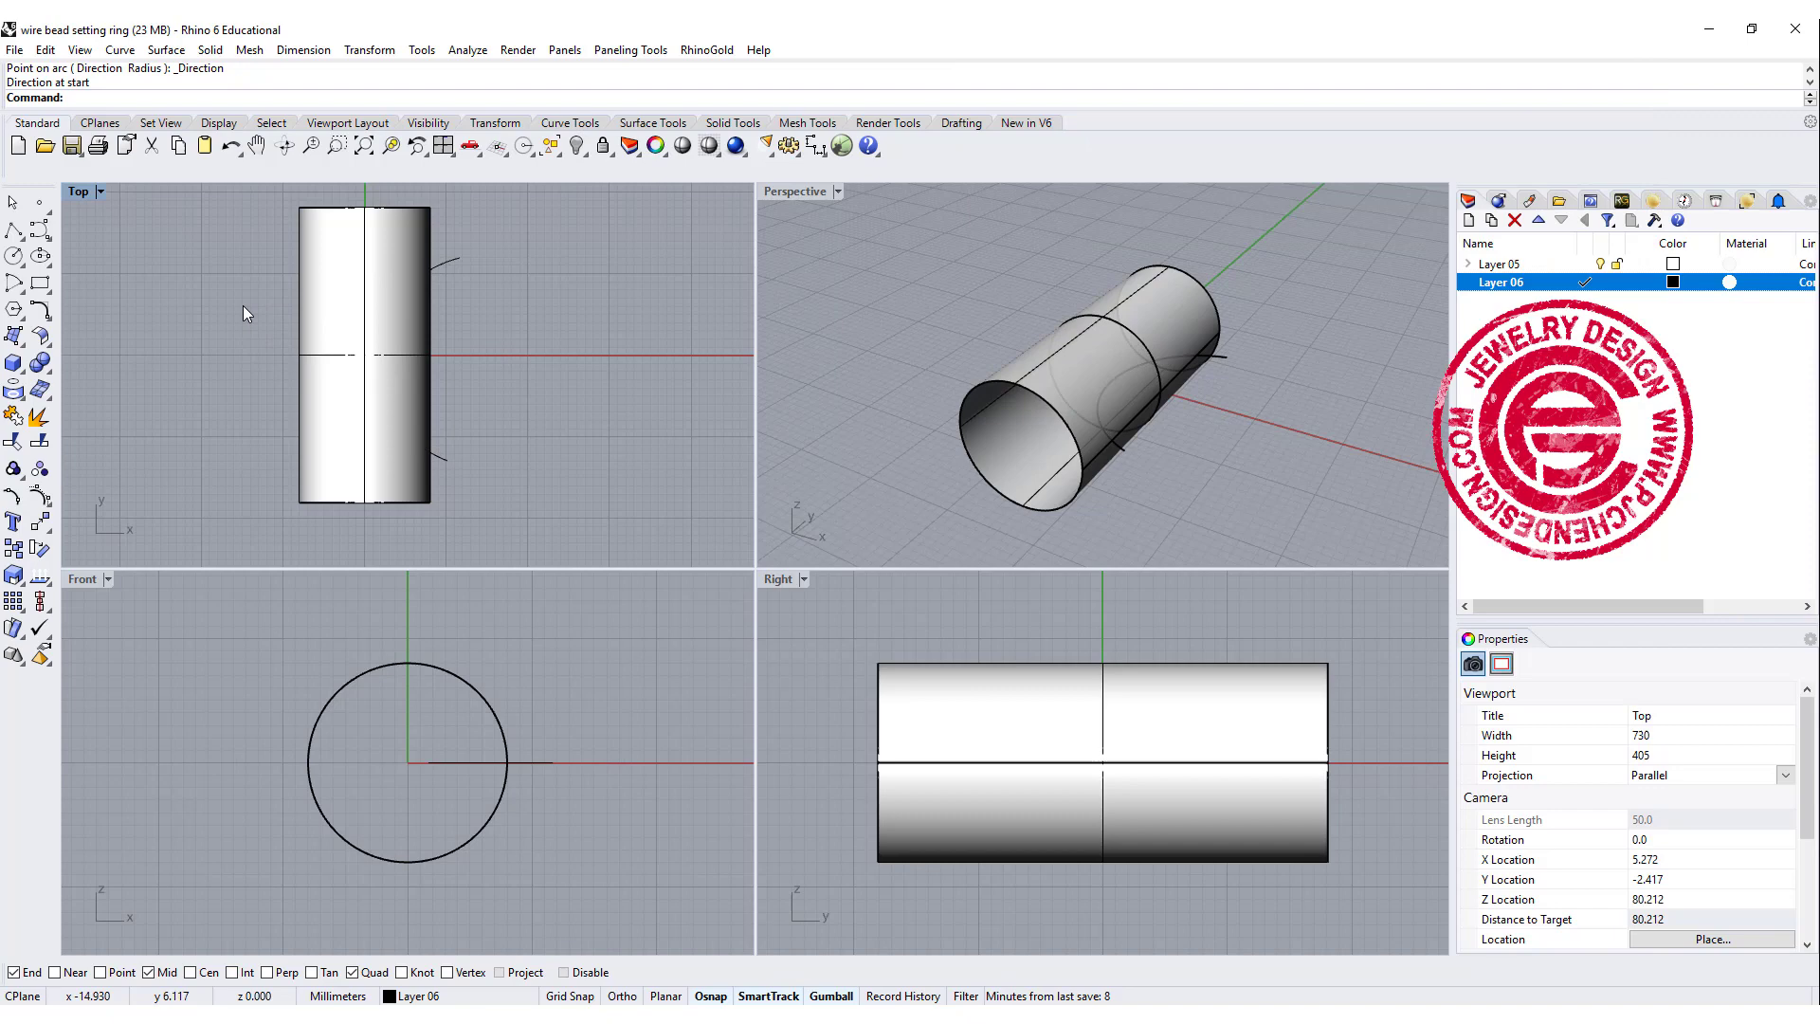
Step: Draw a second start, end, direction arc on the cylinder's left side in the Top view, bulging toward the first arc
{"action": "right_click", "coordinate": [243, 298]}
{"action": "left_click", "coordinate": [274, 293]}
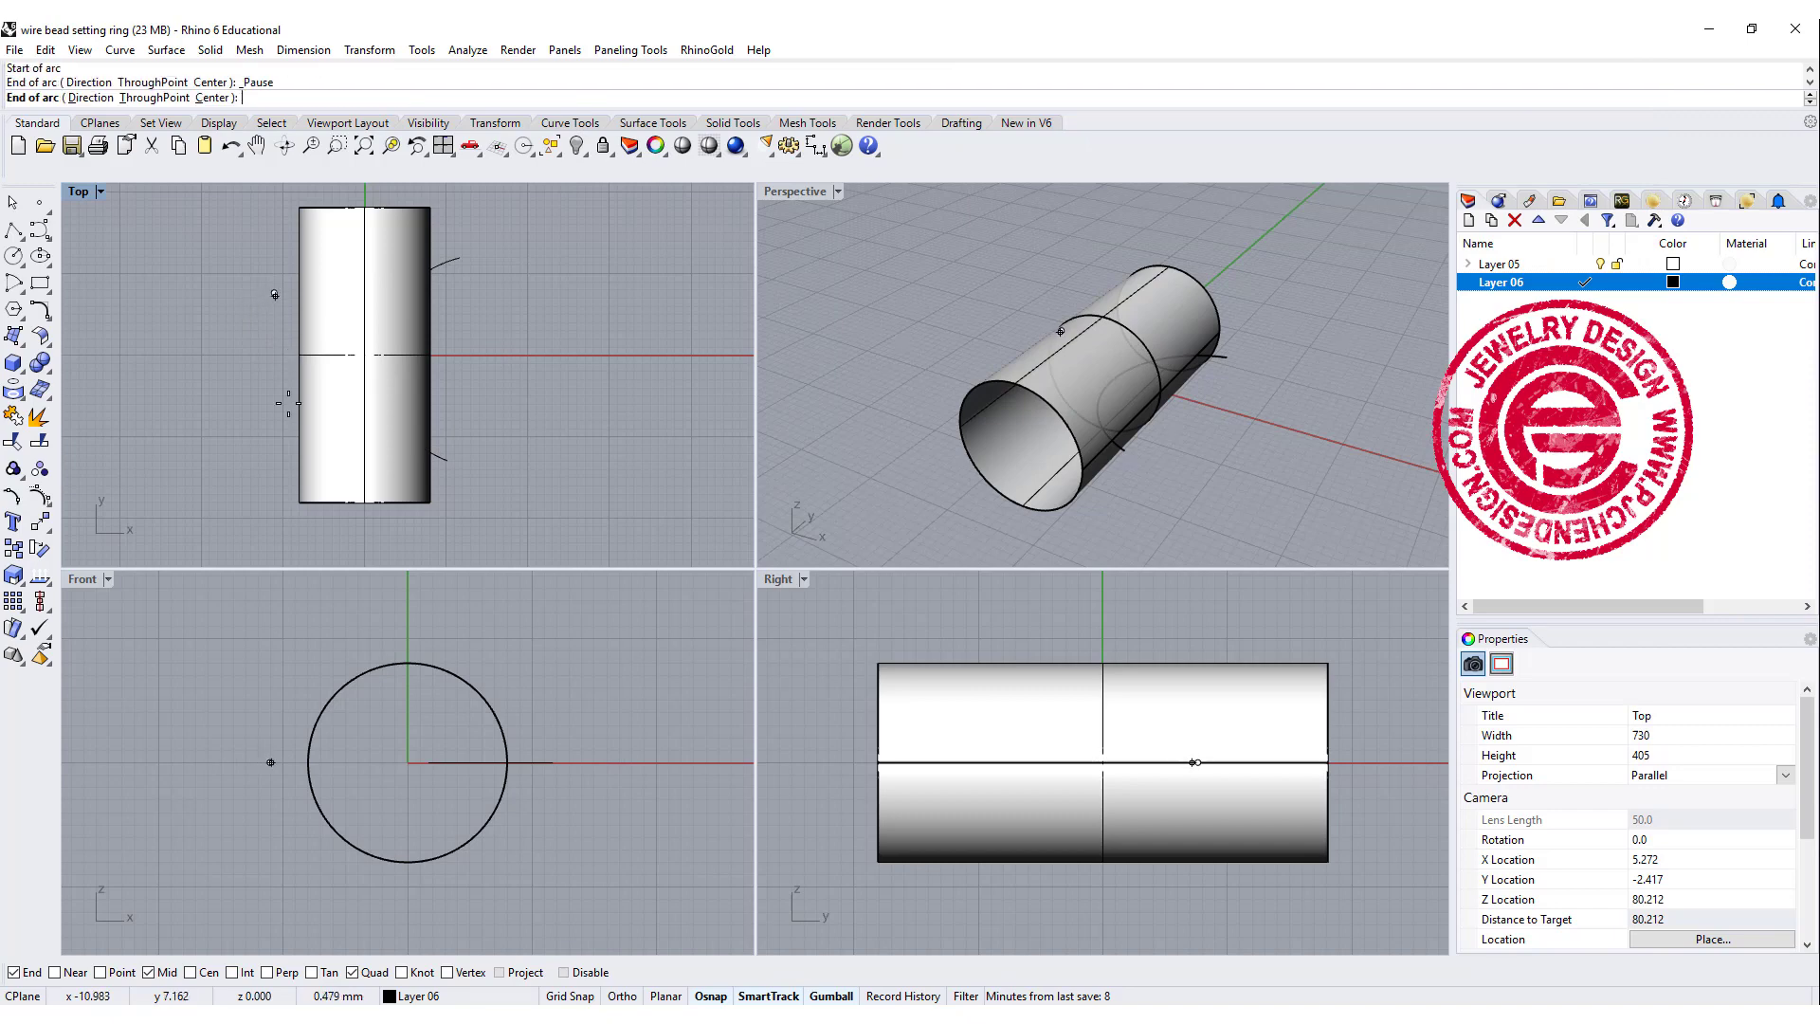
{"action": "left_click", "coordinate": [276, 438]}
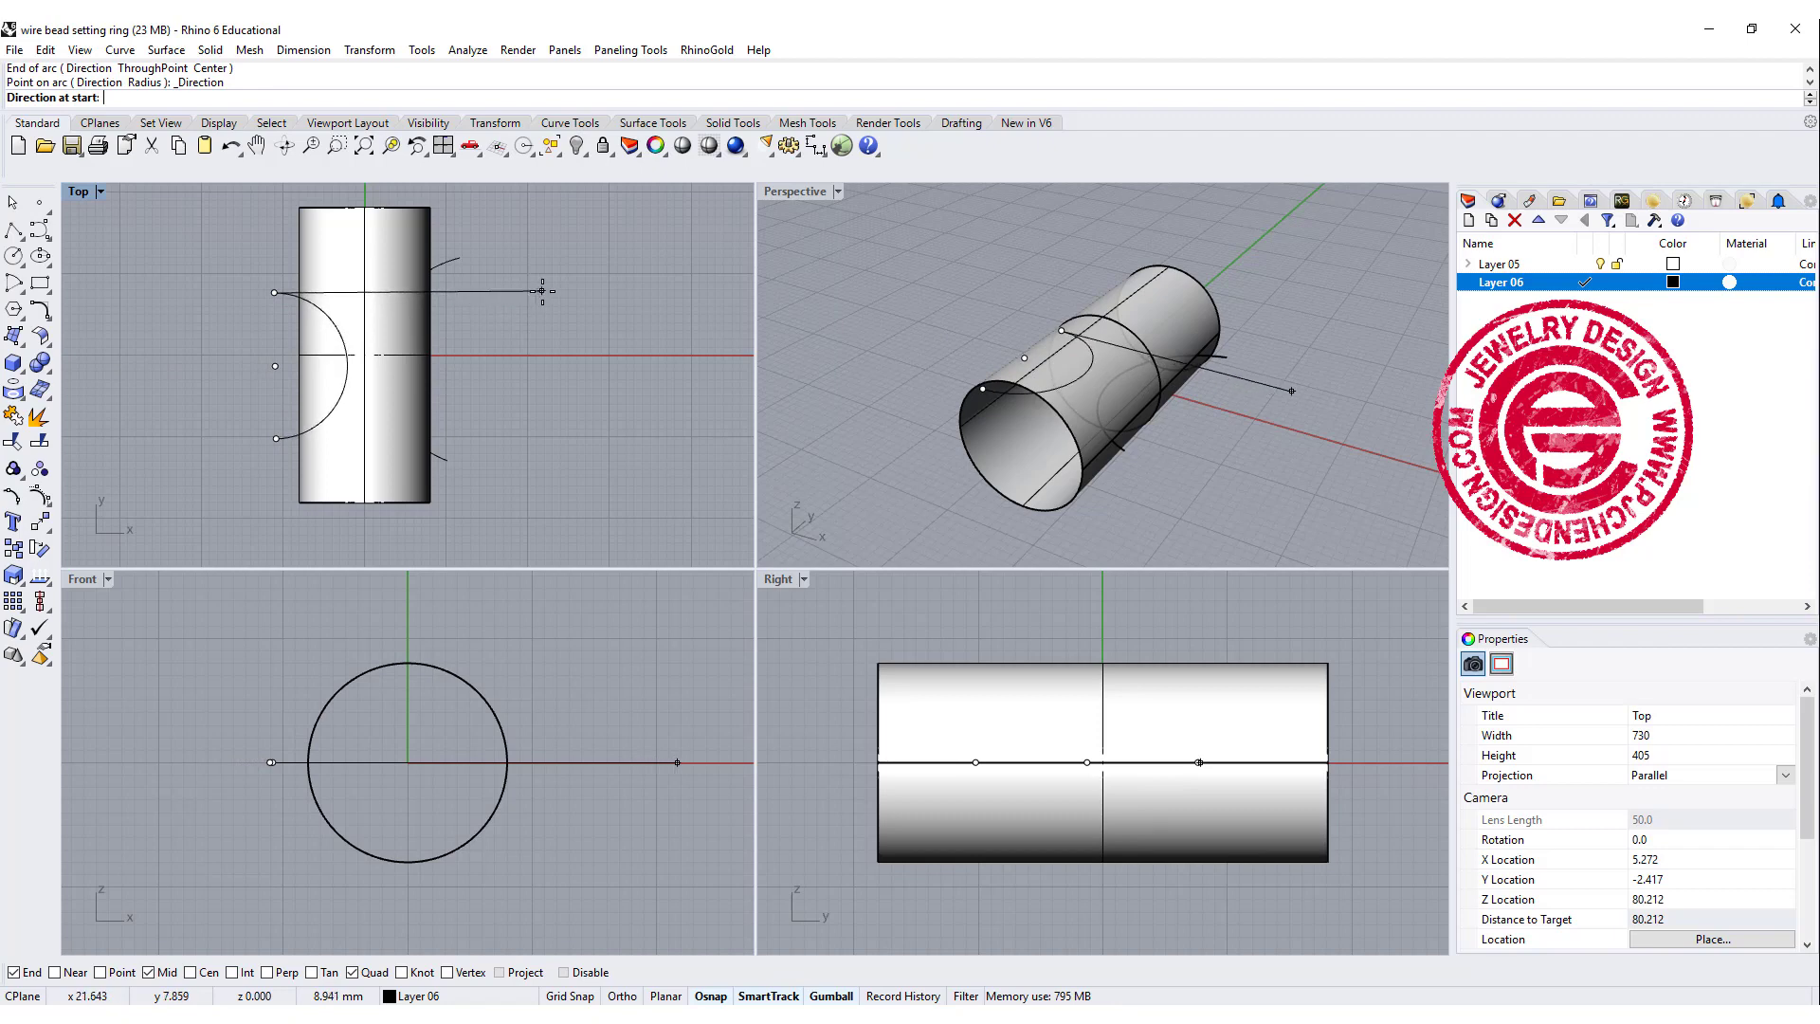
Step: Set the Top view to Ghosted display and move the left arc slightly closer to the cylinder's centreline
{"action": "key", "text": "ctrl+alt+g"}
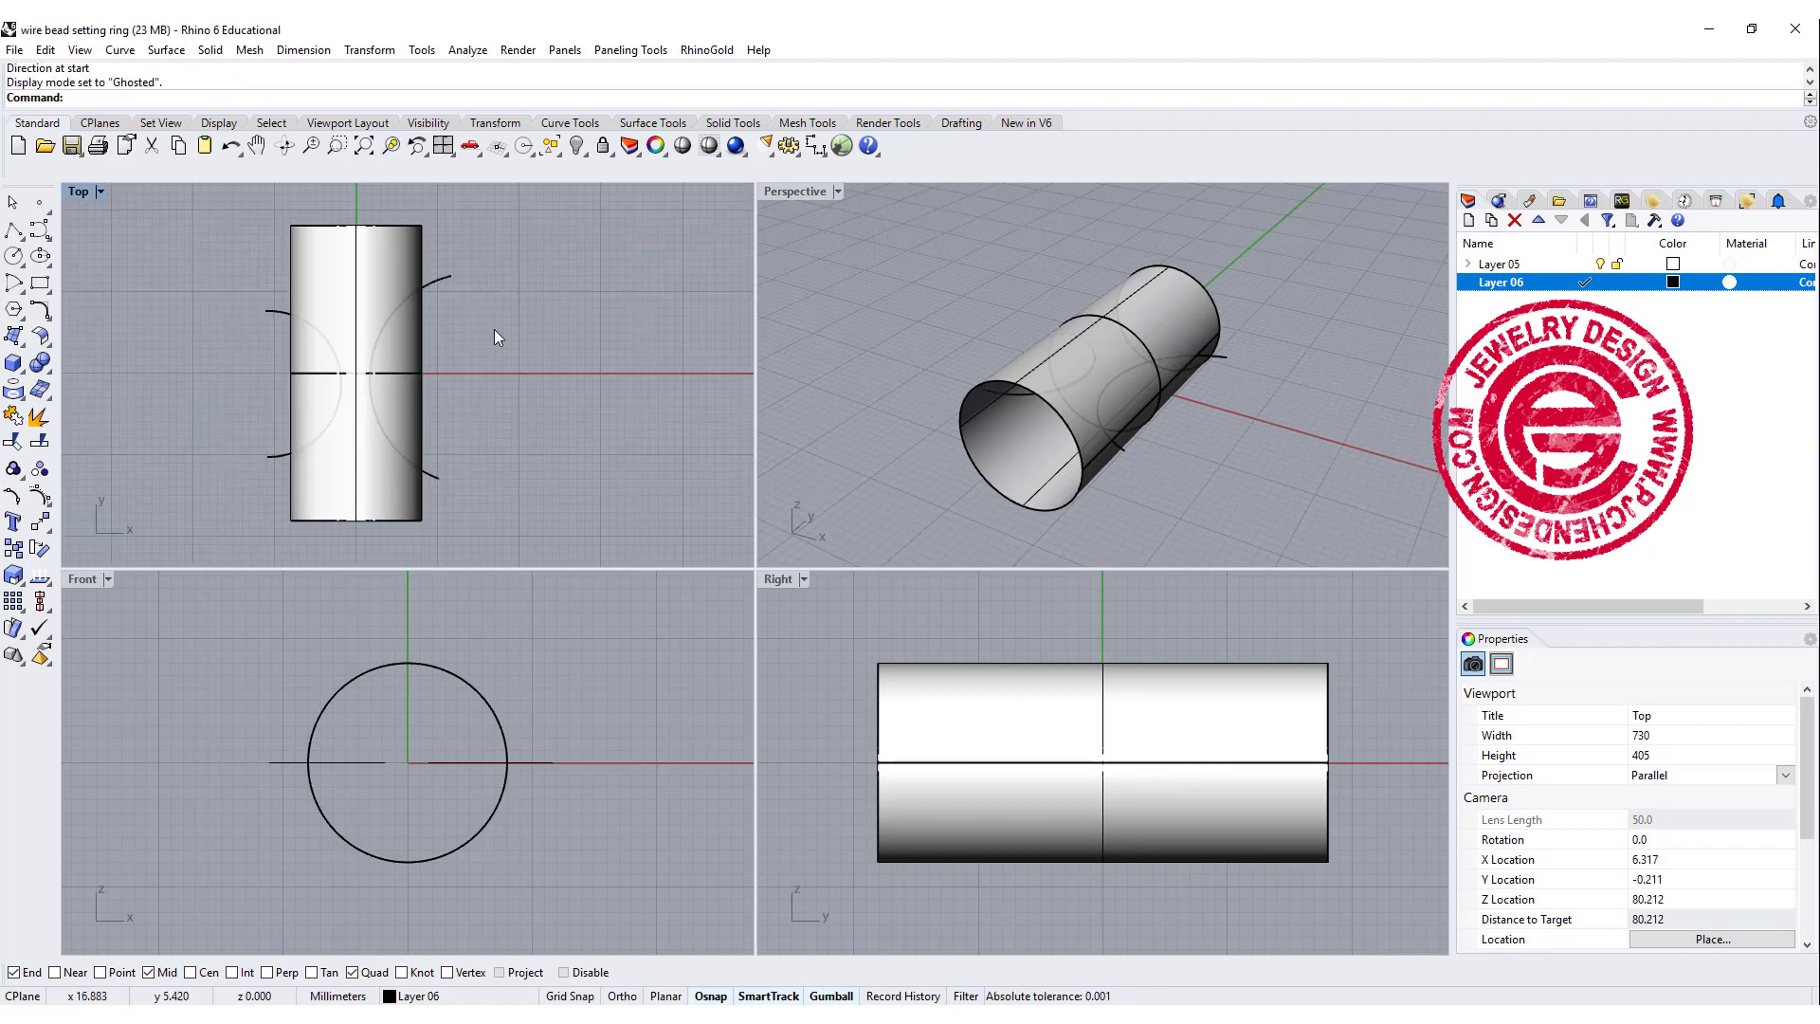
{"action": "right_click_drag", "start_coordinate": [498, 346], "coordinate": [493, 338]}
{"action": "scroll", "coordinate": [346, 382], "scroll_direction": "up", "scroll_amount": 2}
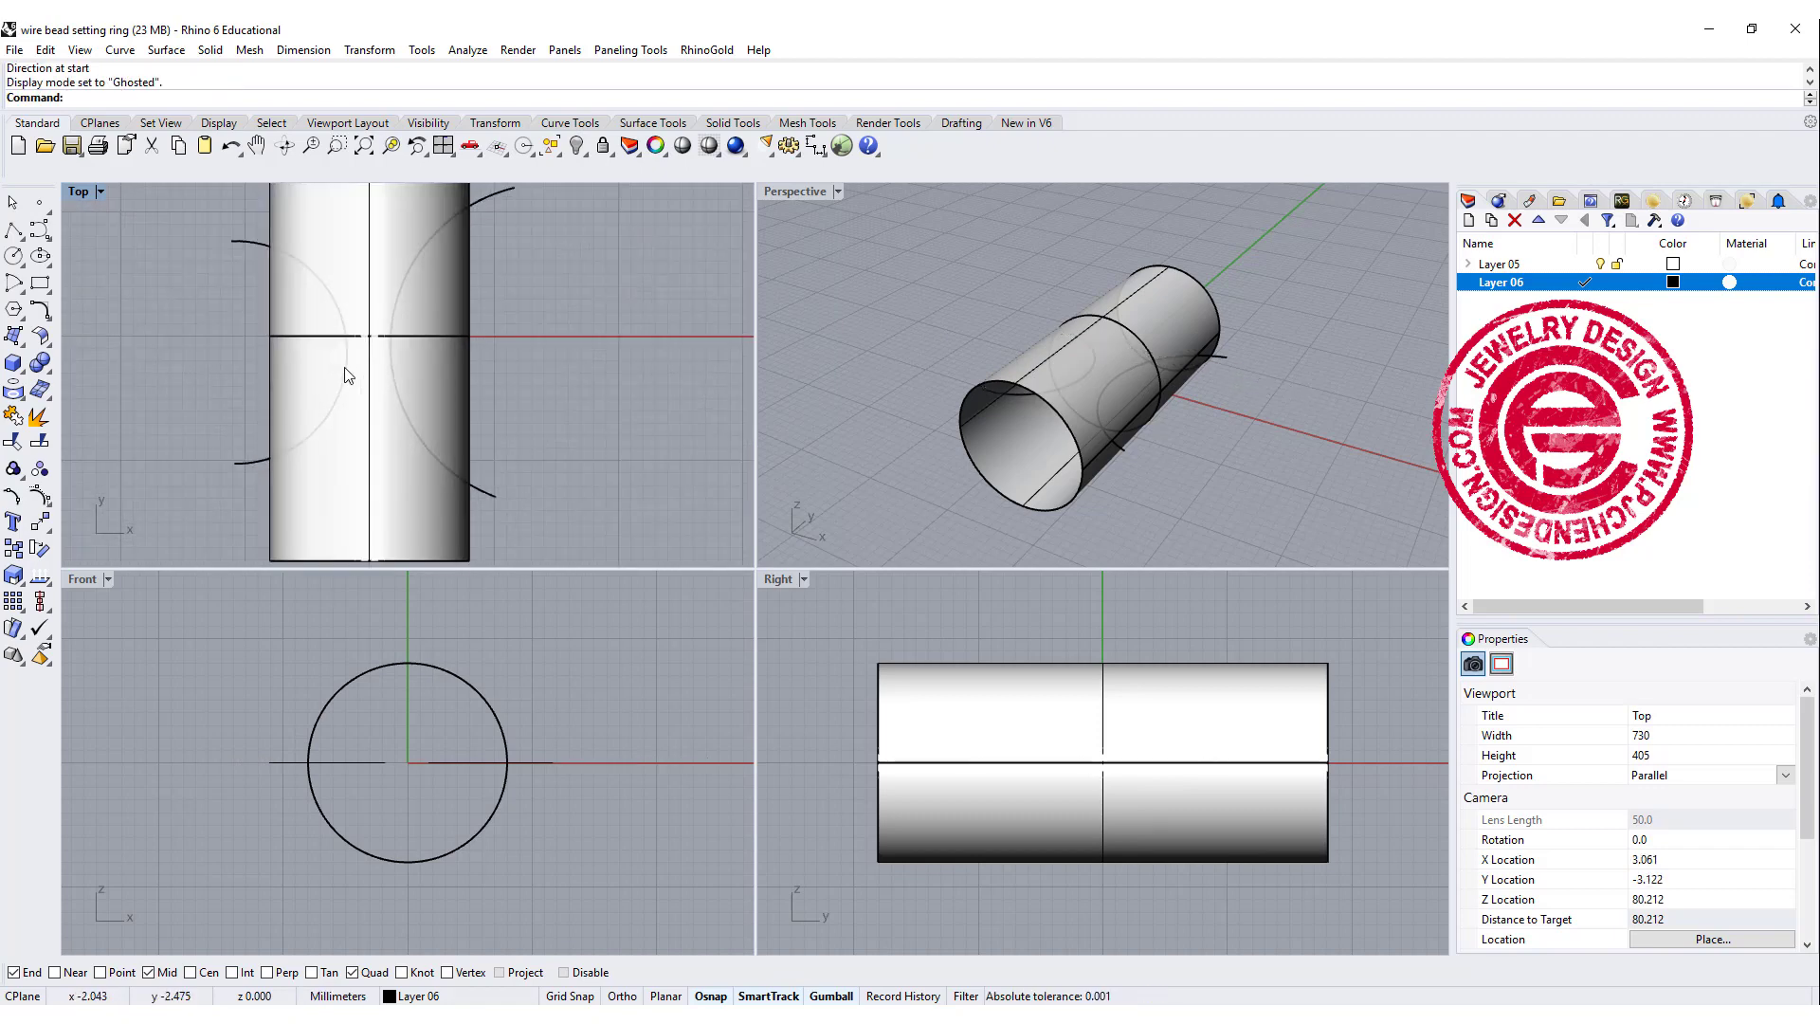
{"action": "left_click", "coordinate": [353, 378]}
{"action": "left_click_drag", "start_coordinate": [367, 352], "coordinate": [385, 395]}
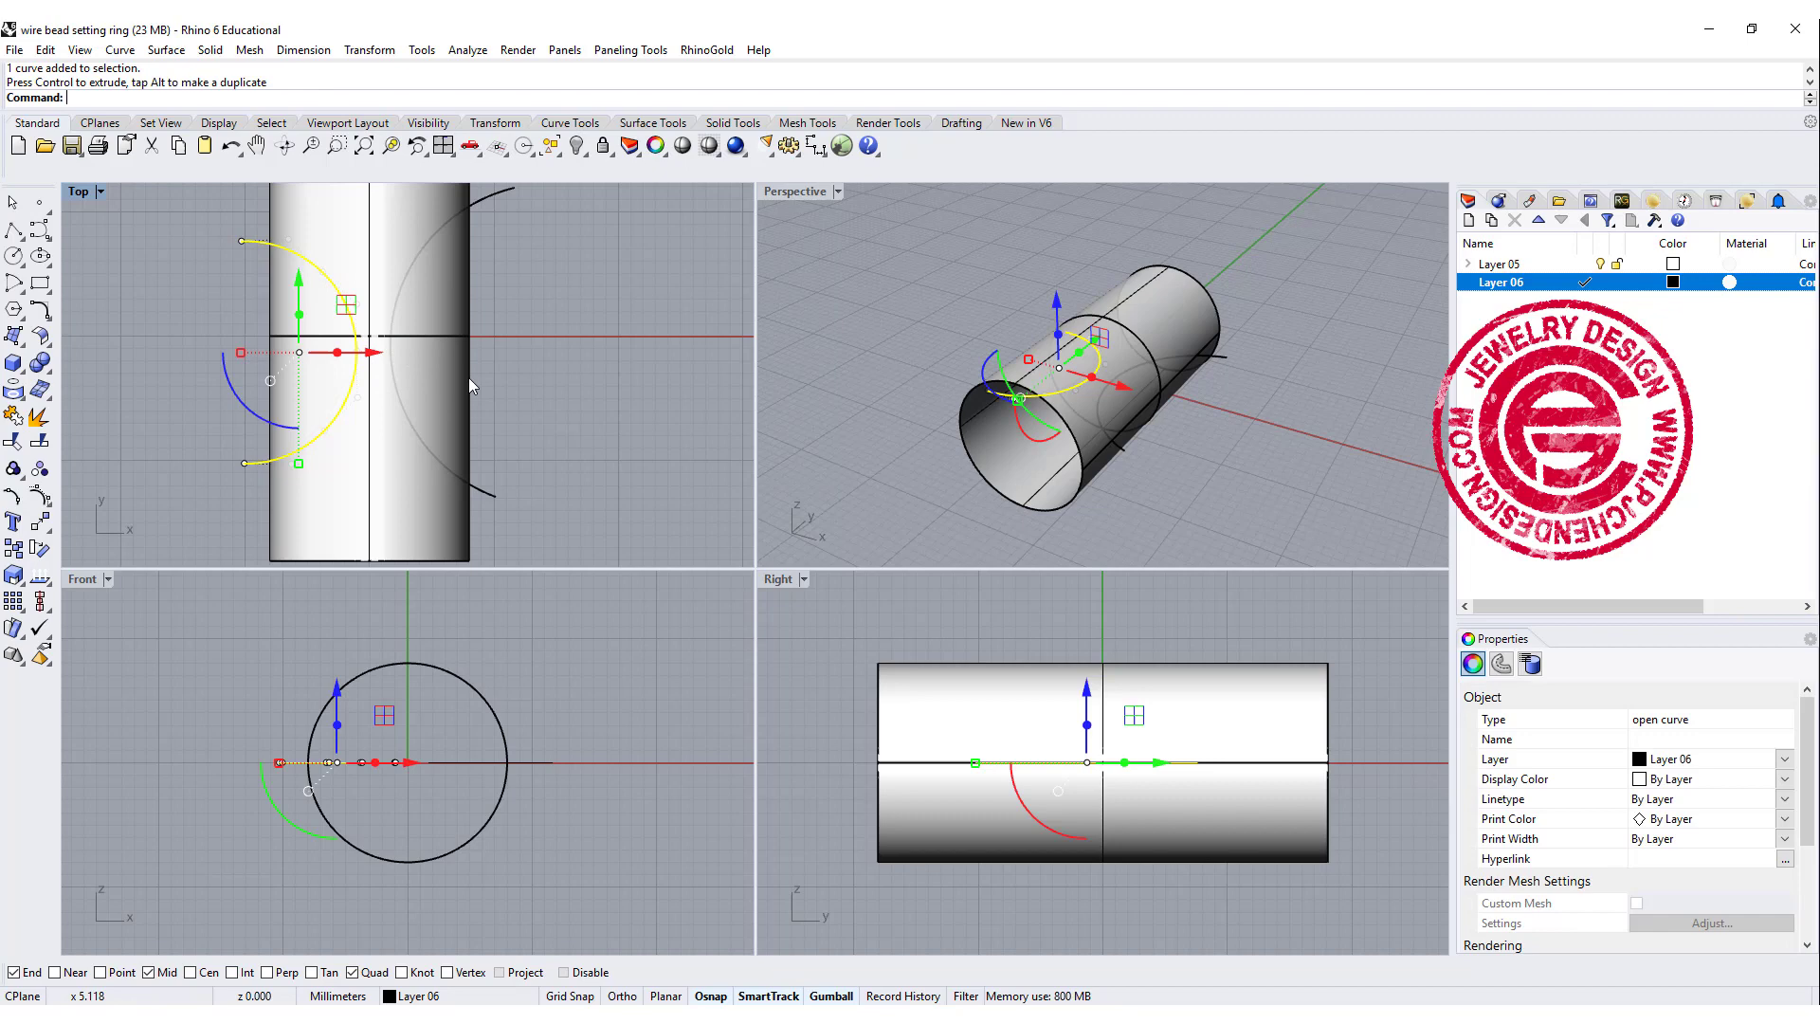
{"action": "left_click", "coordinate": [159, 365]}
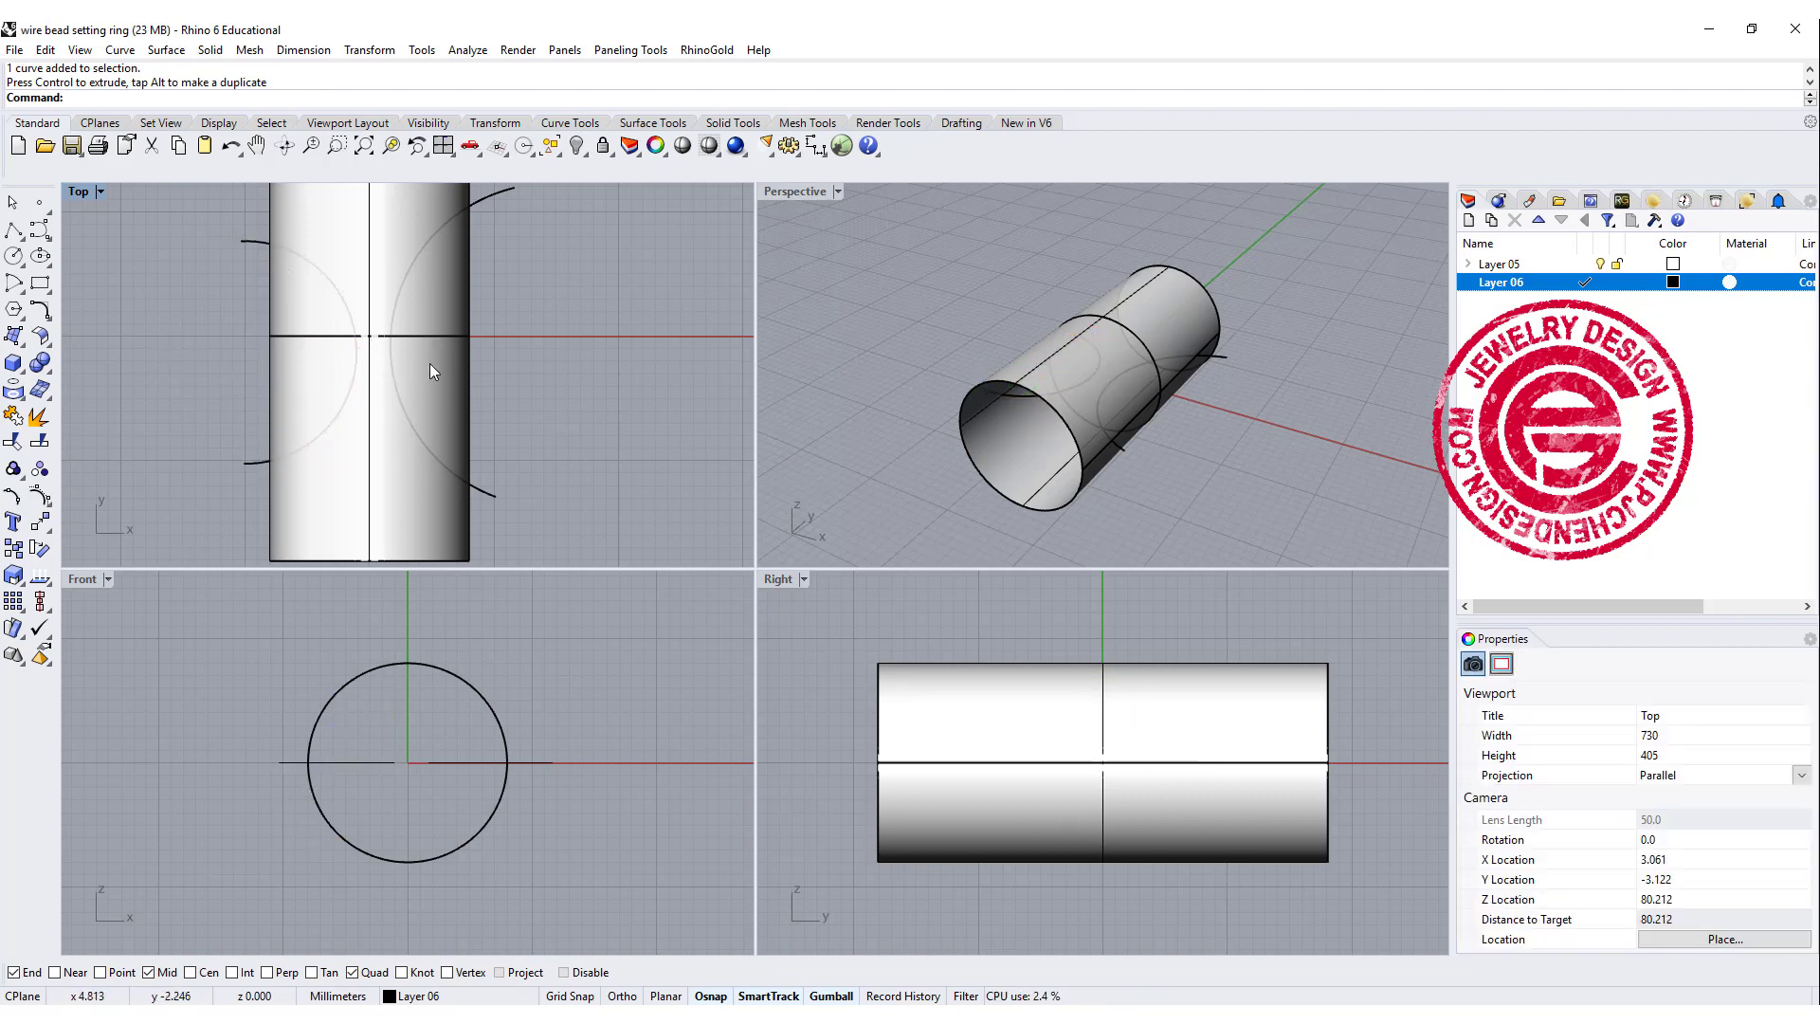
Step: Project both arcs from the Top view onto the cylindrical surface
{"action": "left_click", "coordinate": [491, 496]}
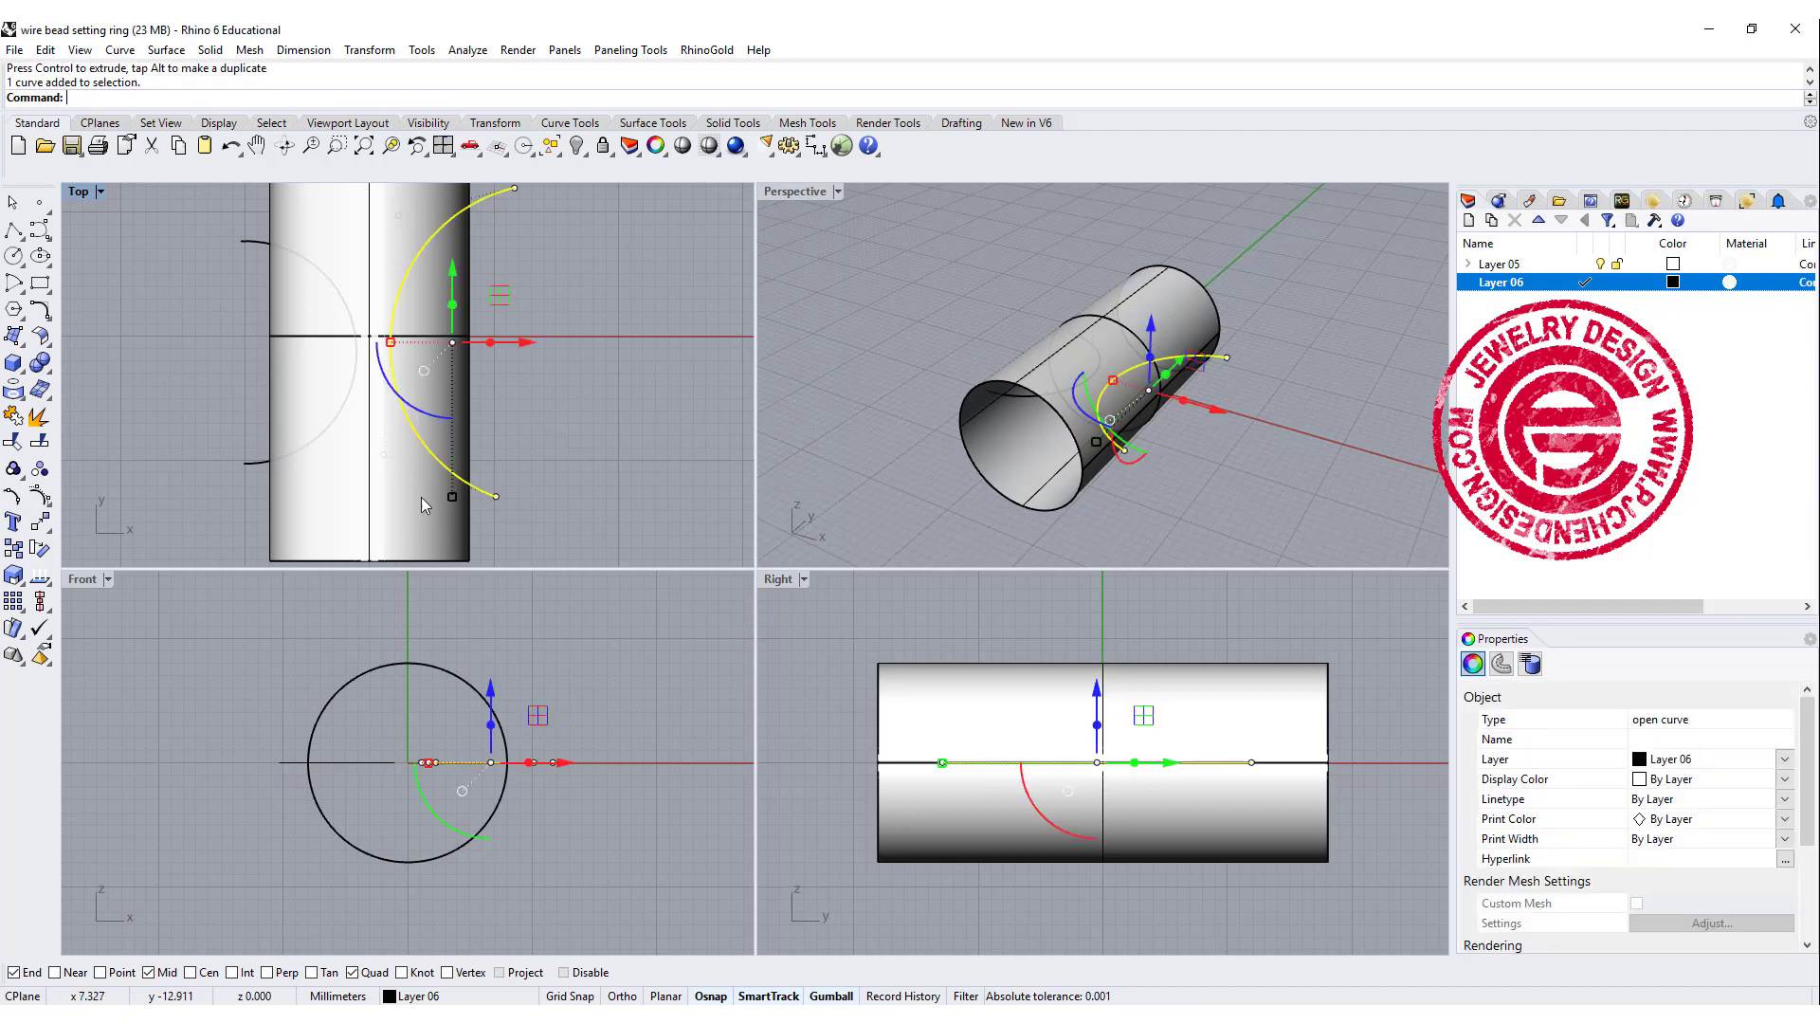
{"action": "left_click", "coordinate": [248, 462], "text": "shift"}
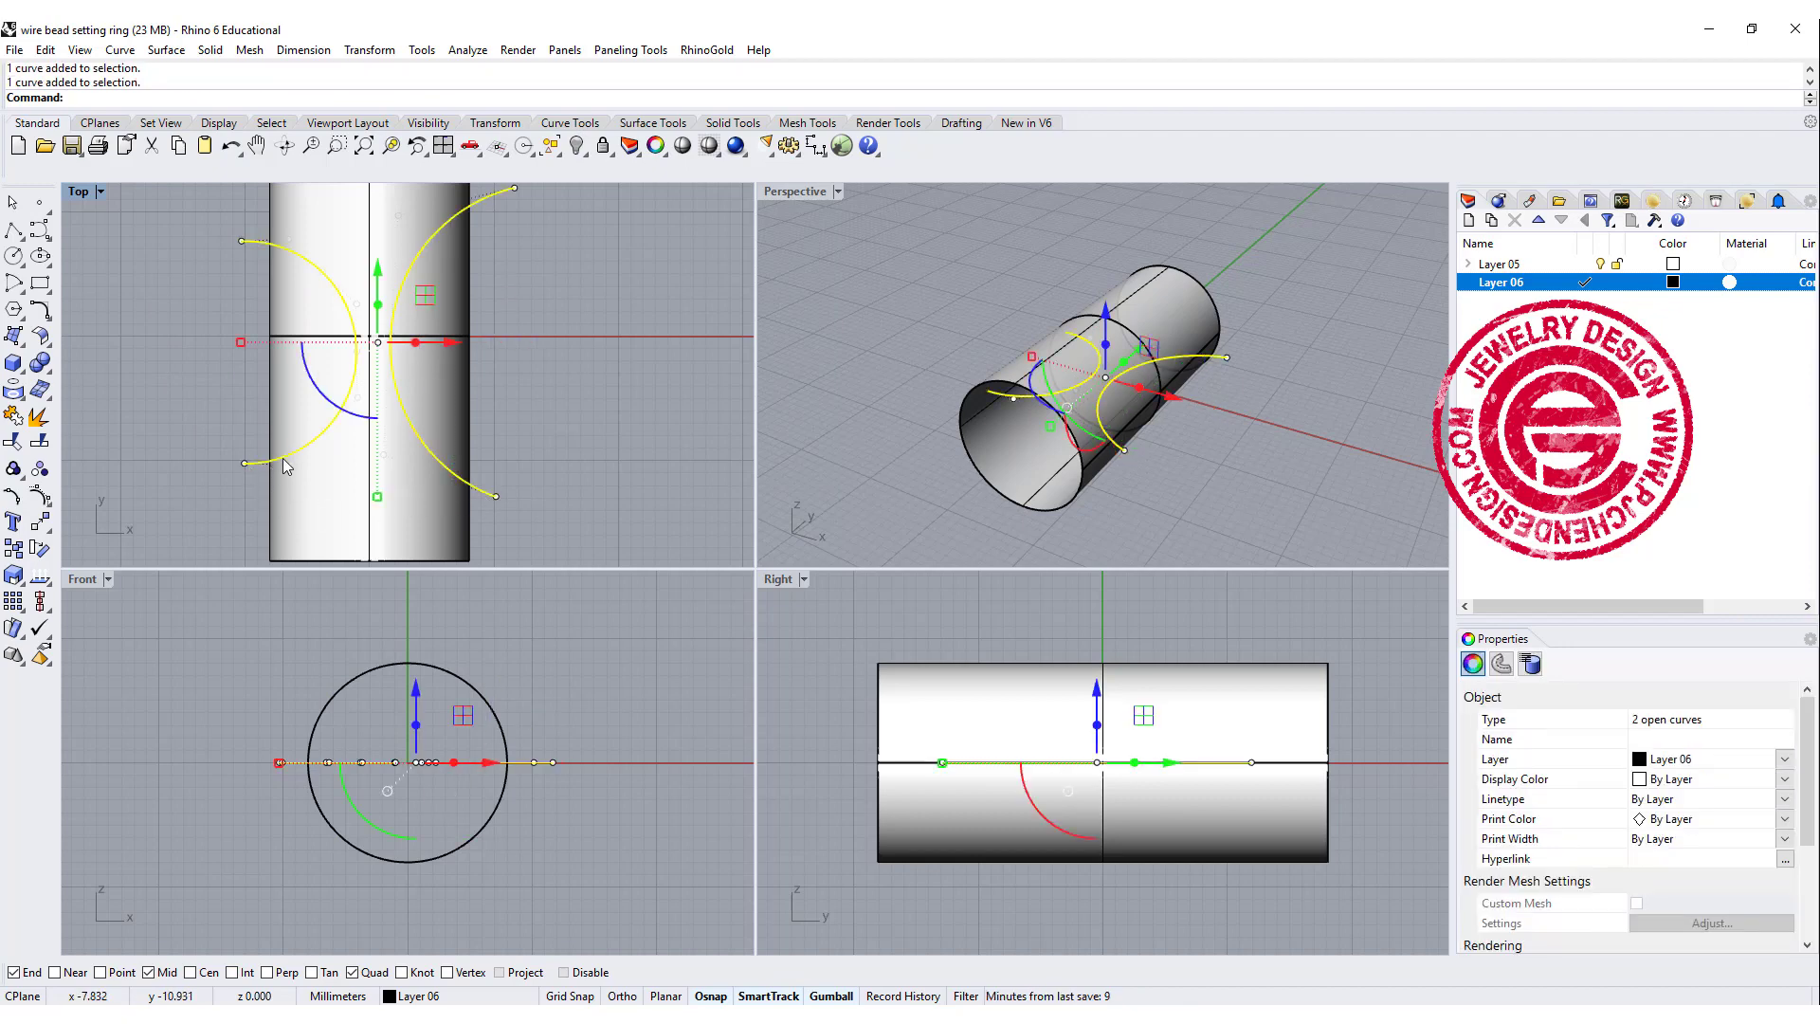
{"action": "left_click", "coordinate": [21, 388]}
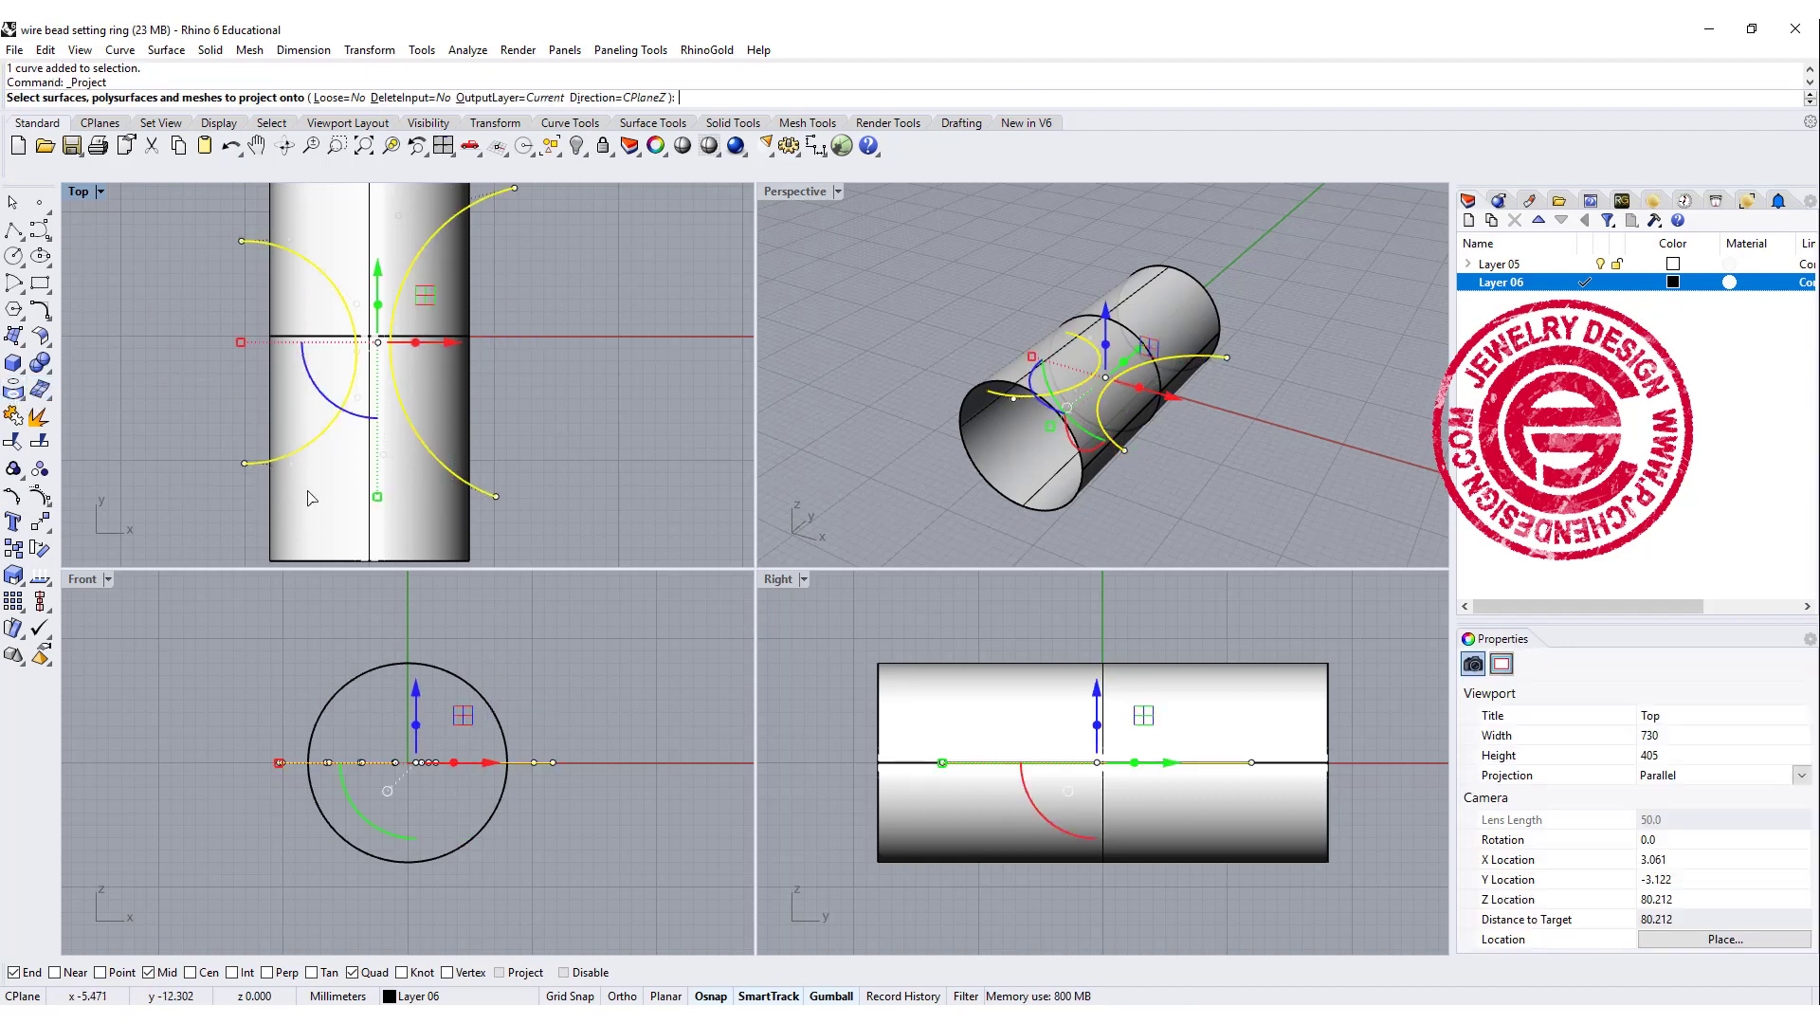
{"action": "left_click", "coordinate": [307, 490]}
{"action": "key", "text": "Return"}
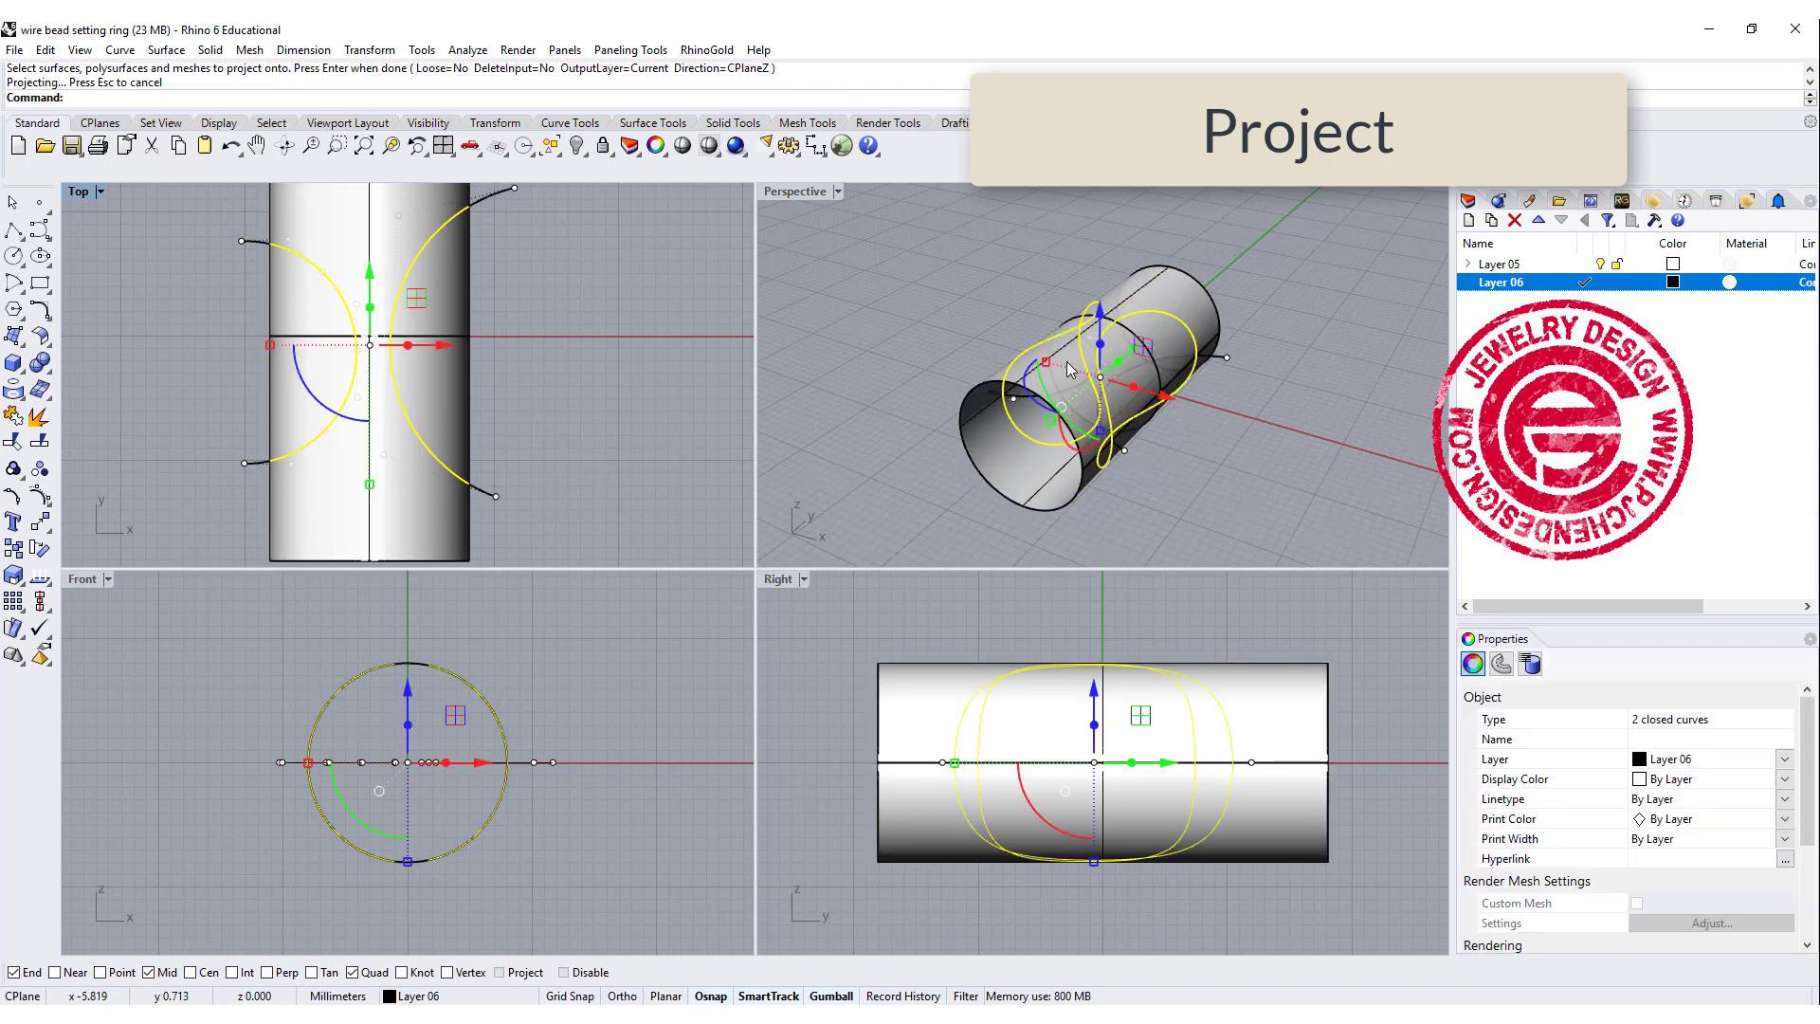
{"action": "right_click_drag", "start_coordinate": [1068, 369], "coordinate": [1016, 298]}
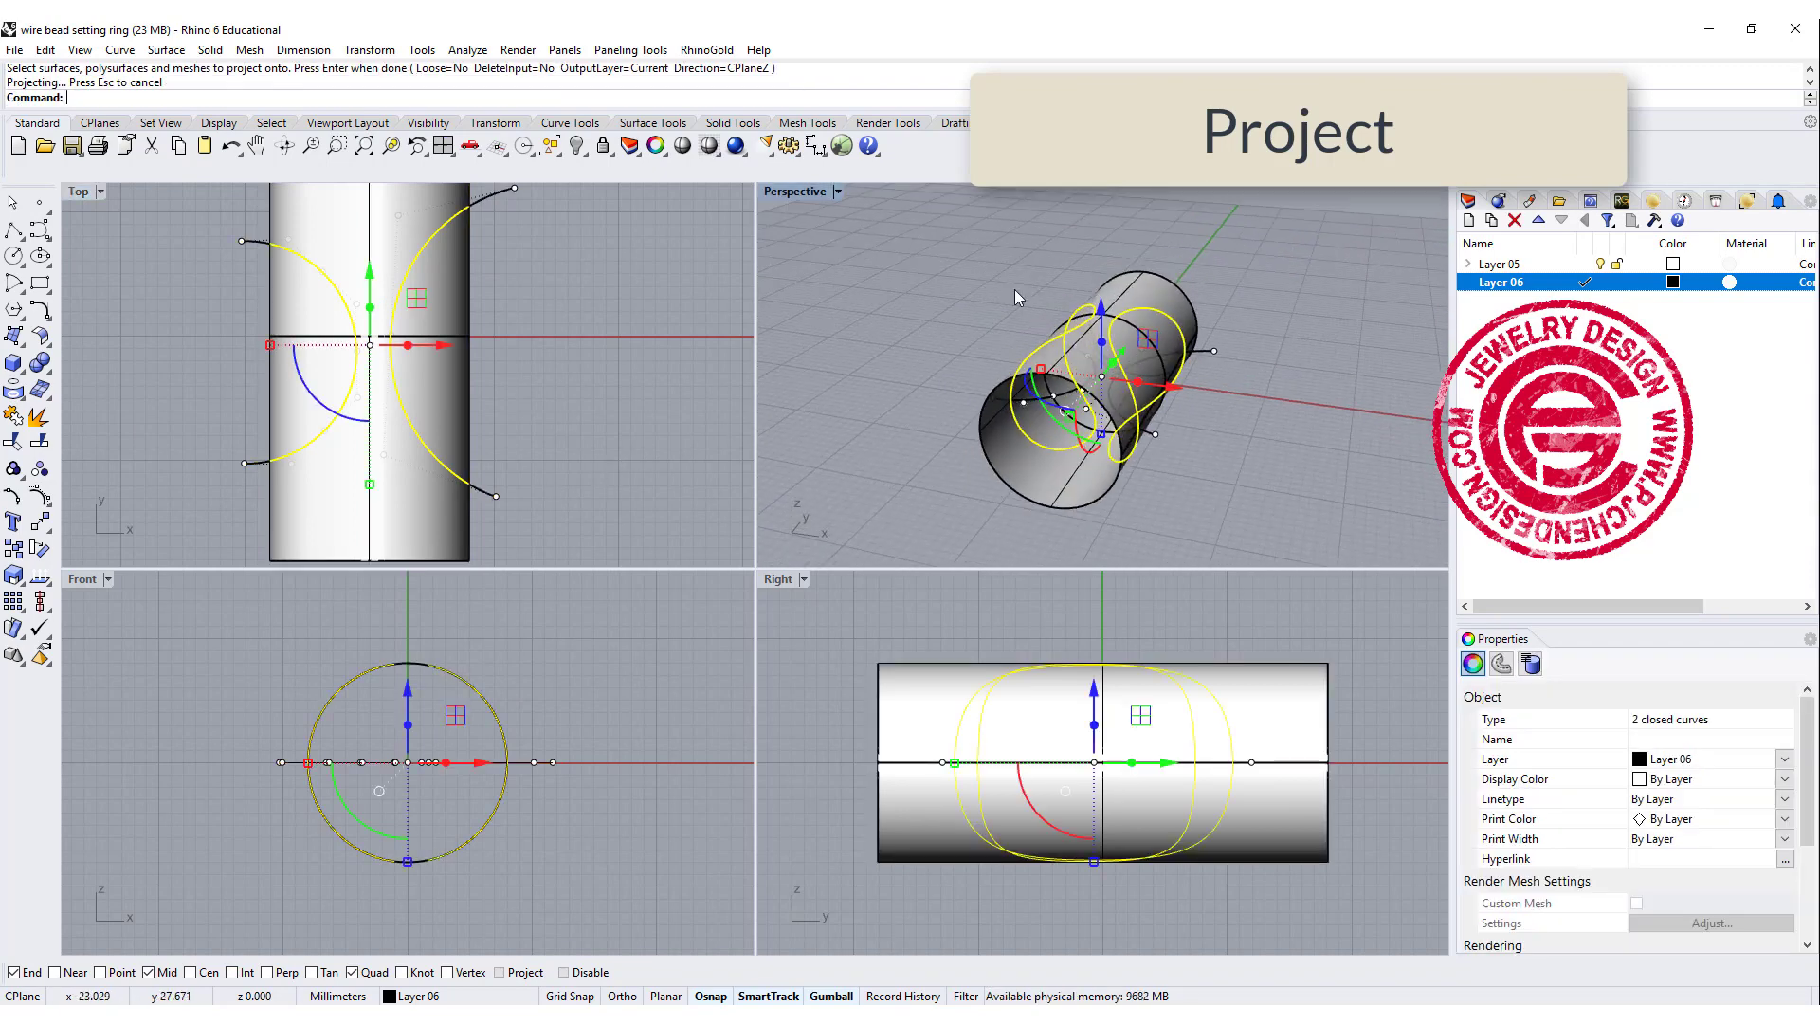
Step: Delete the two original flat arcs and the cylindrical surface, keeping the projected curves and the circle
{"action": "left_click", "coordinate": [540, 221]}
{"action": "left_click", "coordinate": [496, 194]}
{"action": "key", "text": "Delete"}
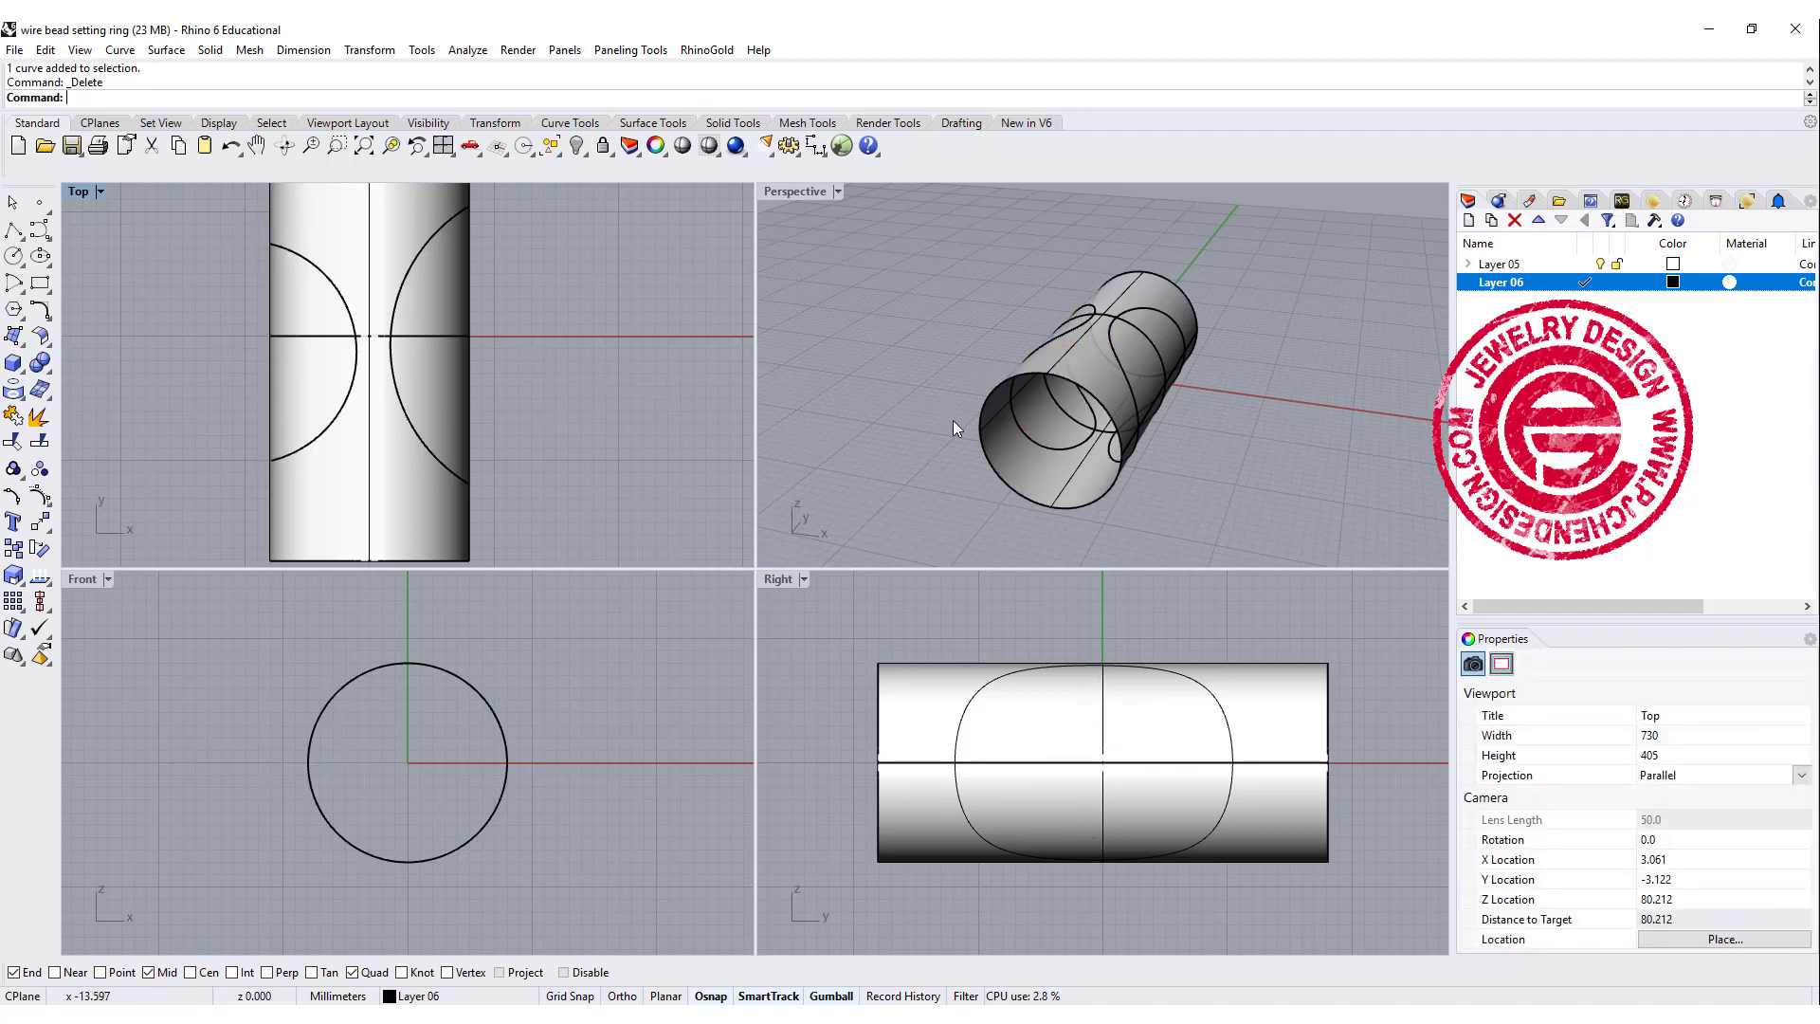
{"action": "left_click", "coordinate": [1043, 488]}
{"action": "key", "text": "Delete"}
Step: Lock the ring-size circle between the two projected curves
{"action": "right_click_drag", "start_coordinate": [1134, 408], "coordinate": [1243, 446]}
{"action": "scroll", "coordinate": [1122, 428], "scroll_direction": "up", "scroll_amount": 5}
{"action": "right_click_drag", "start_coordinate": [1108, 433], "coordinate": [1128, 458]}
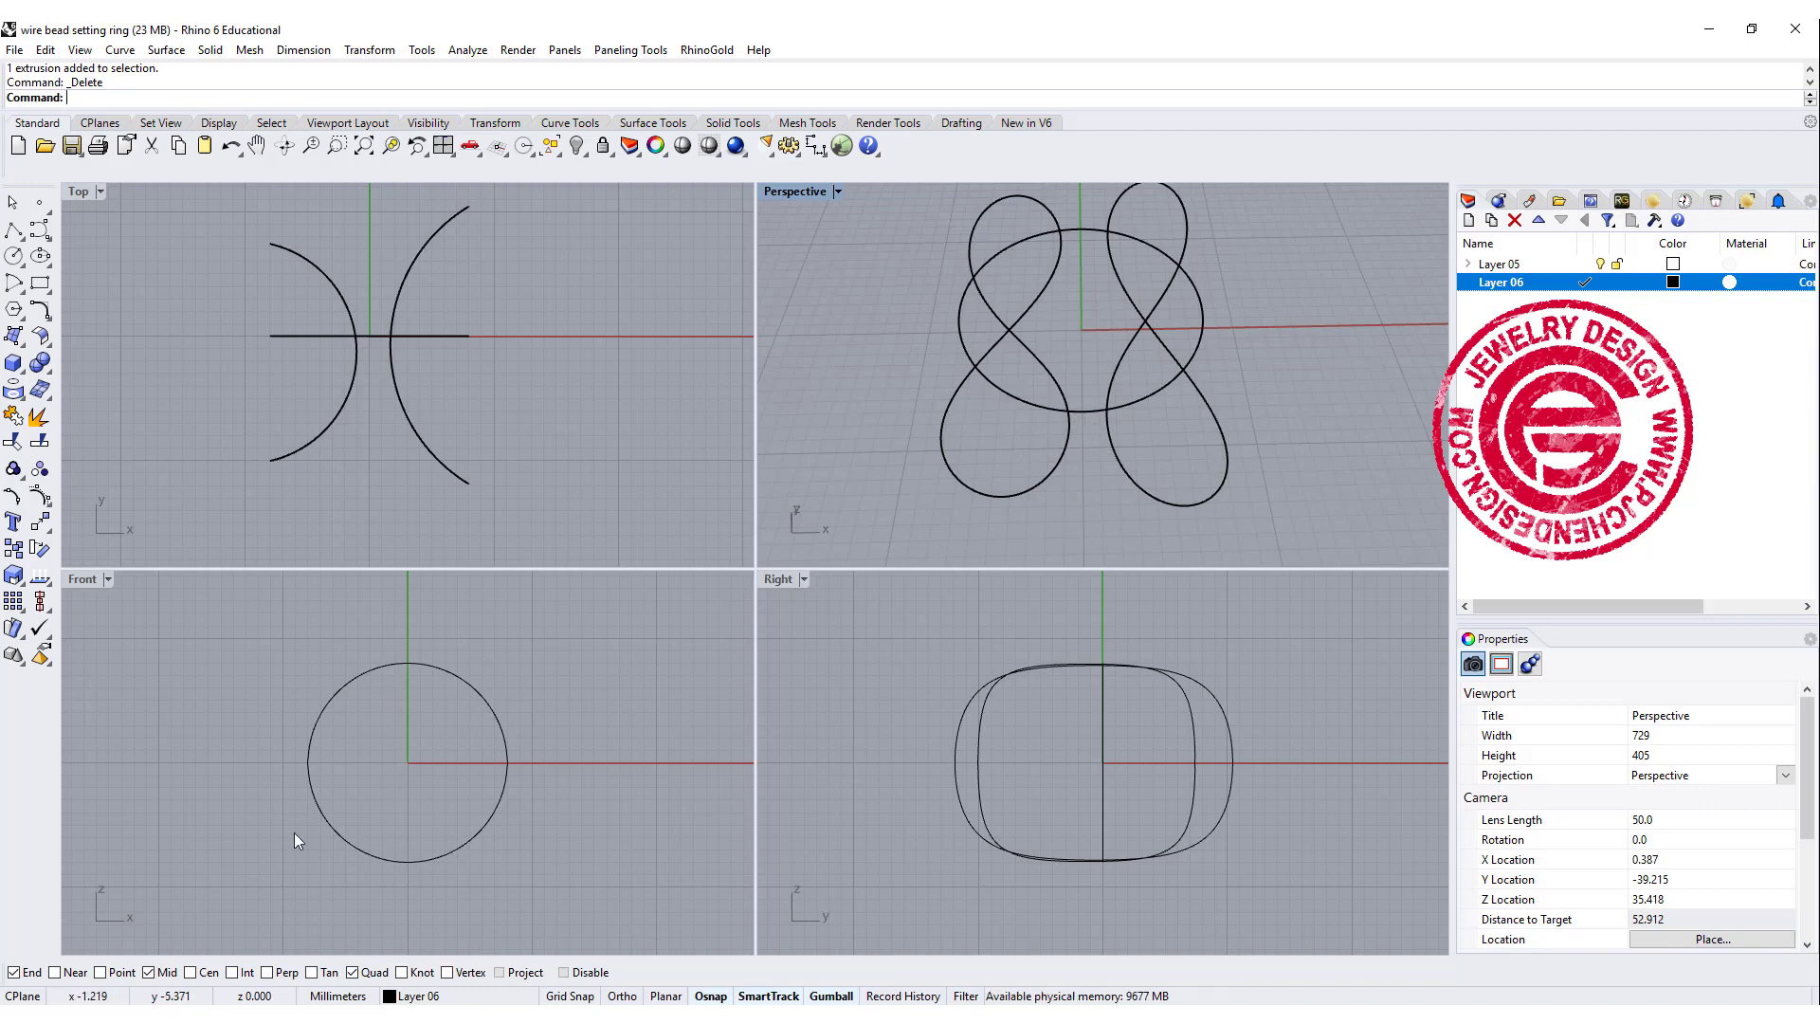
{"action": "left_click", "coordinate": [1044, 413]}
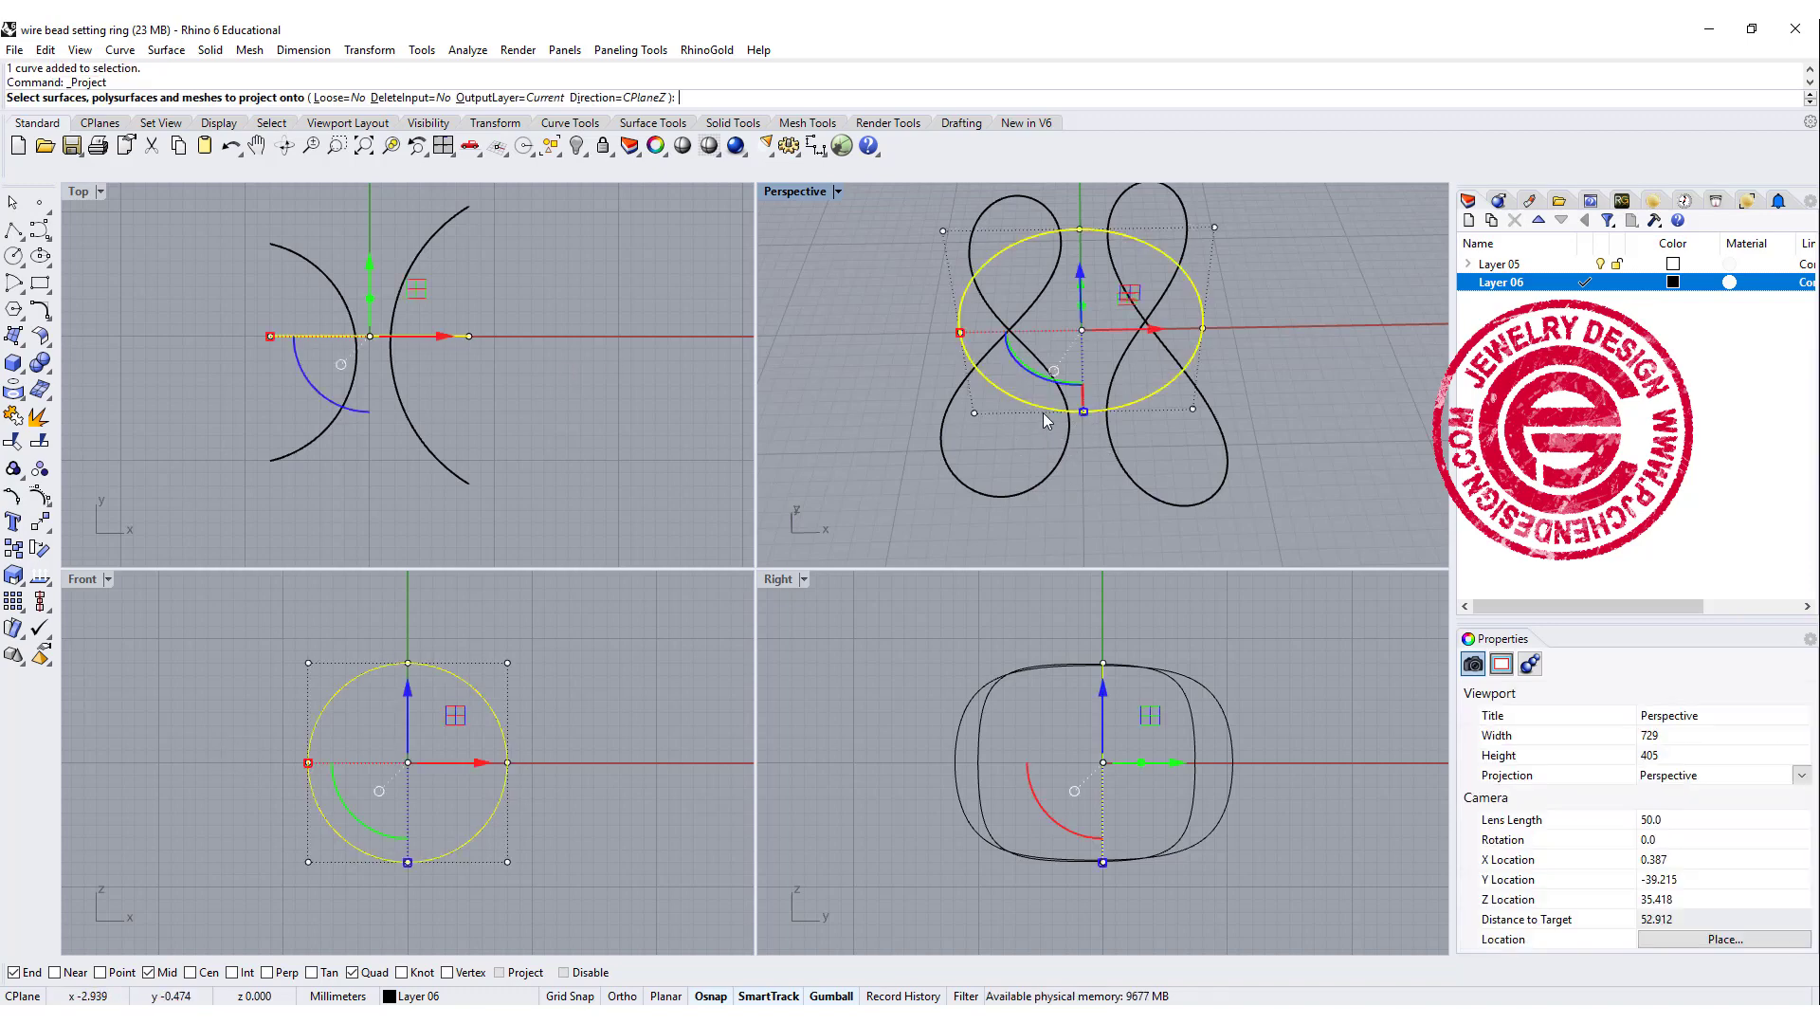
{"action": "left_click", "coordinate": [604, 146]}
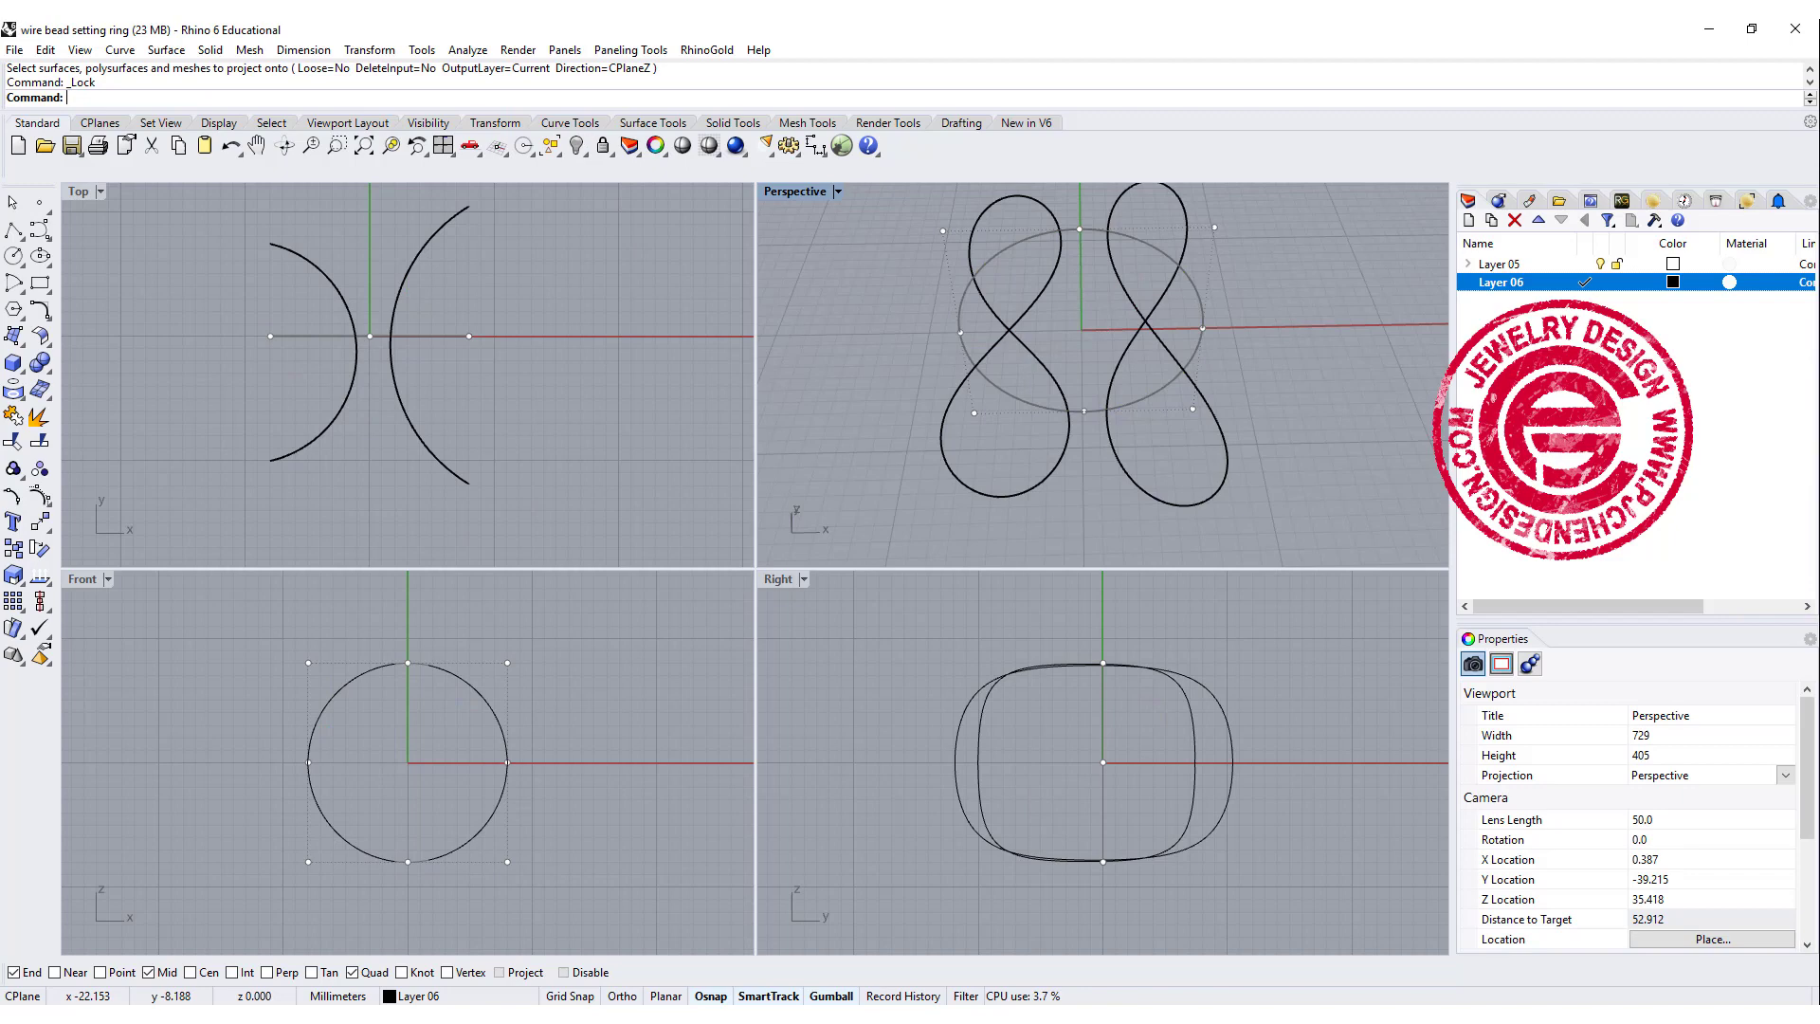
Step: Draw a horizontal line about 27 mm long across the lower part of the circle in the Front view
{"action": "left_click", "coordinate": [14, 231]}
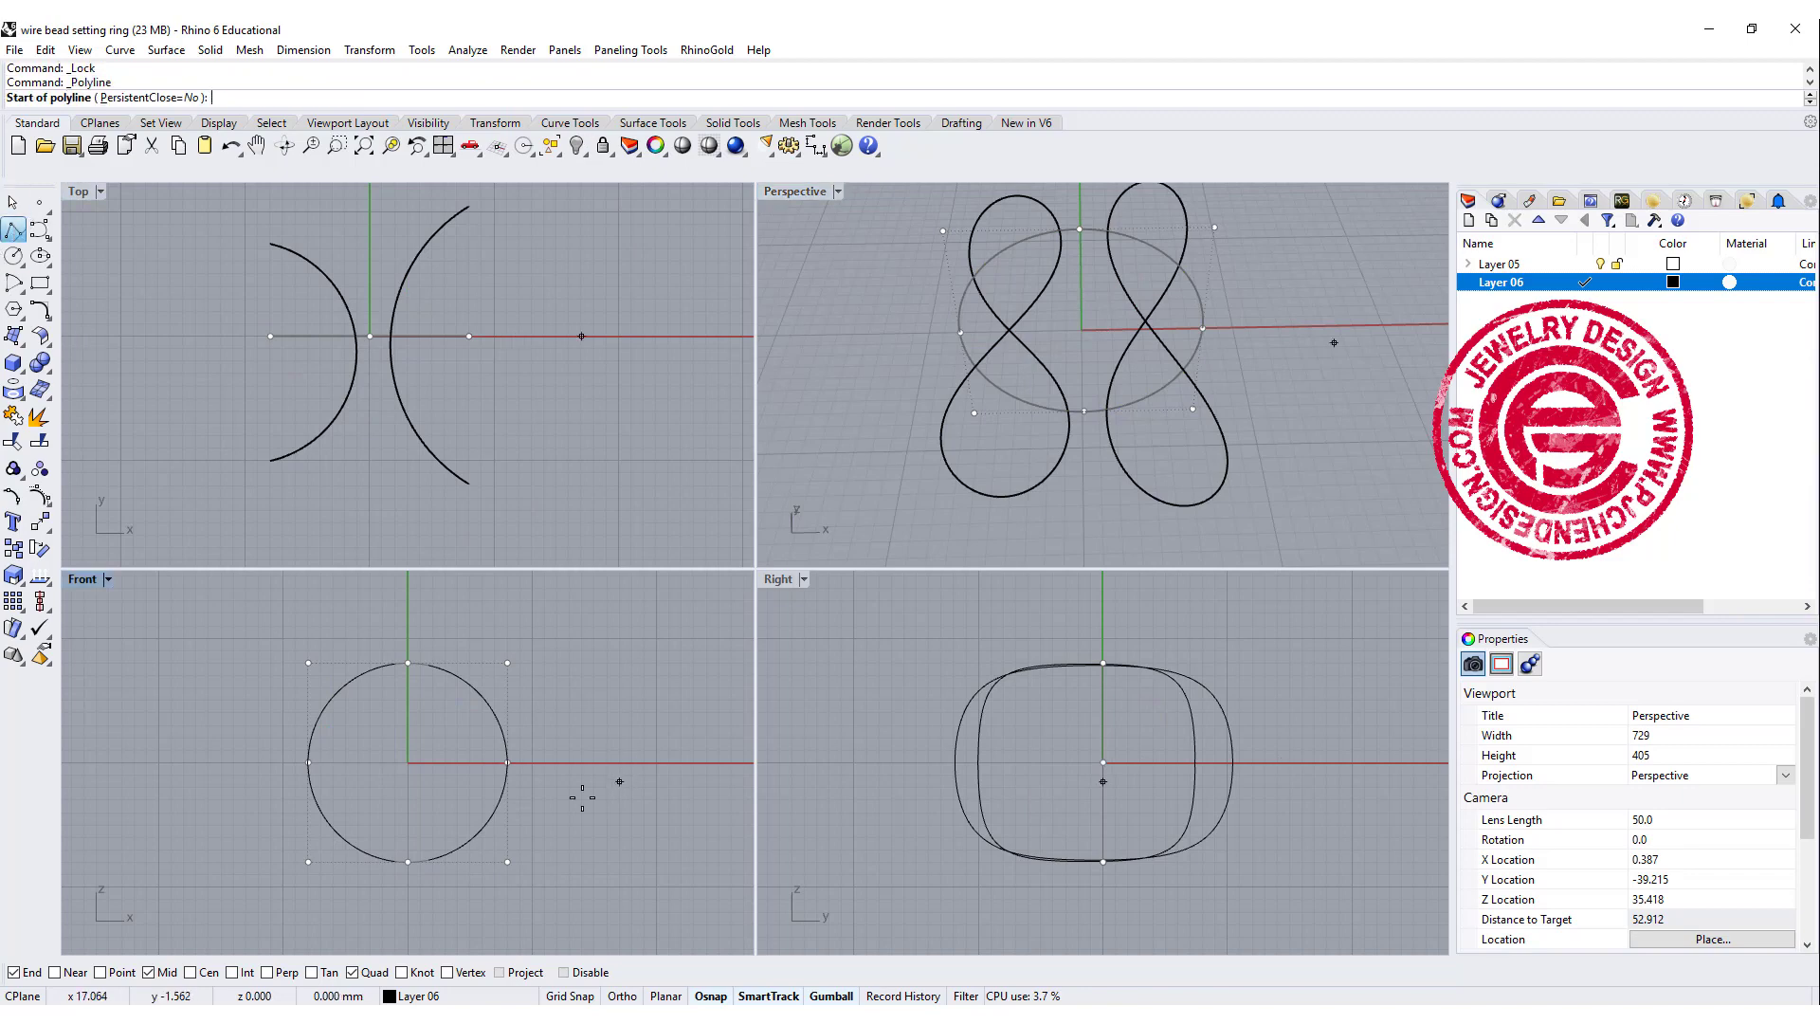
{"action": "left_click", "coordinate": [251, 812]}
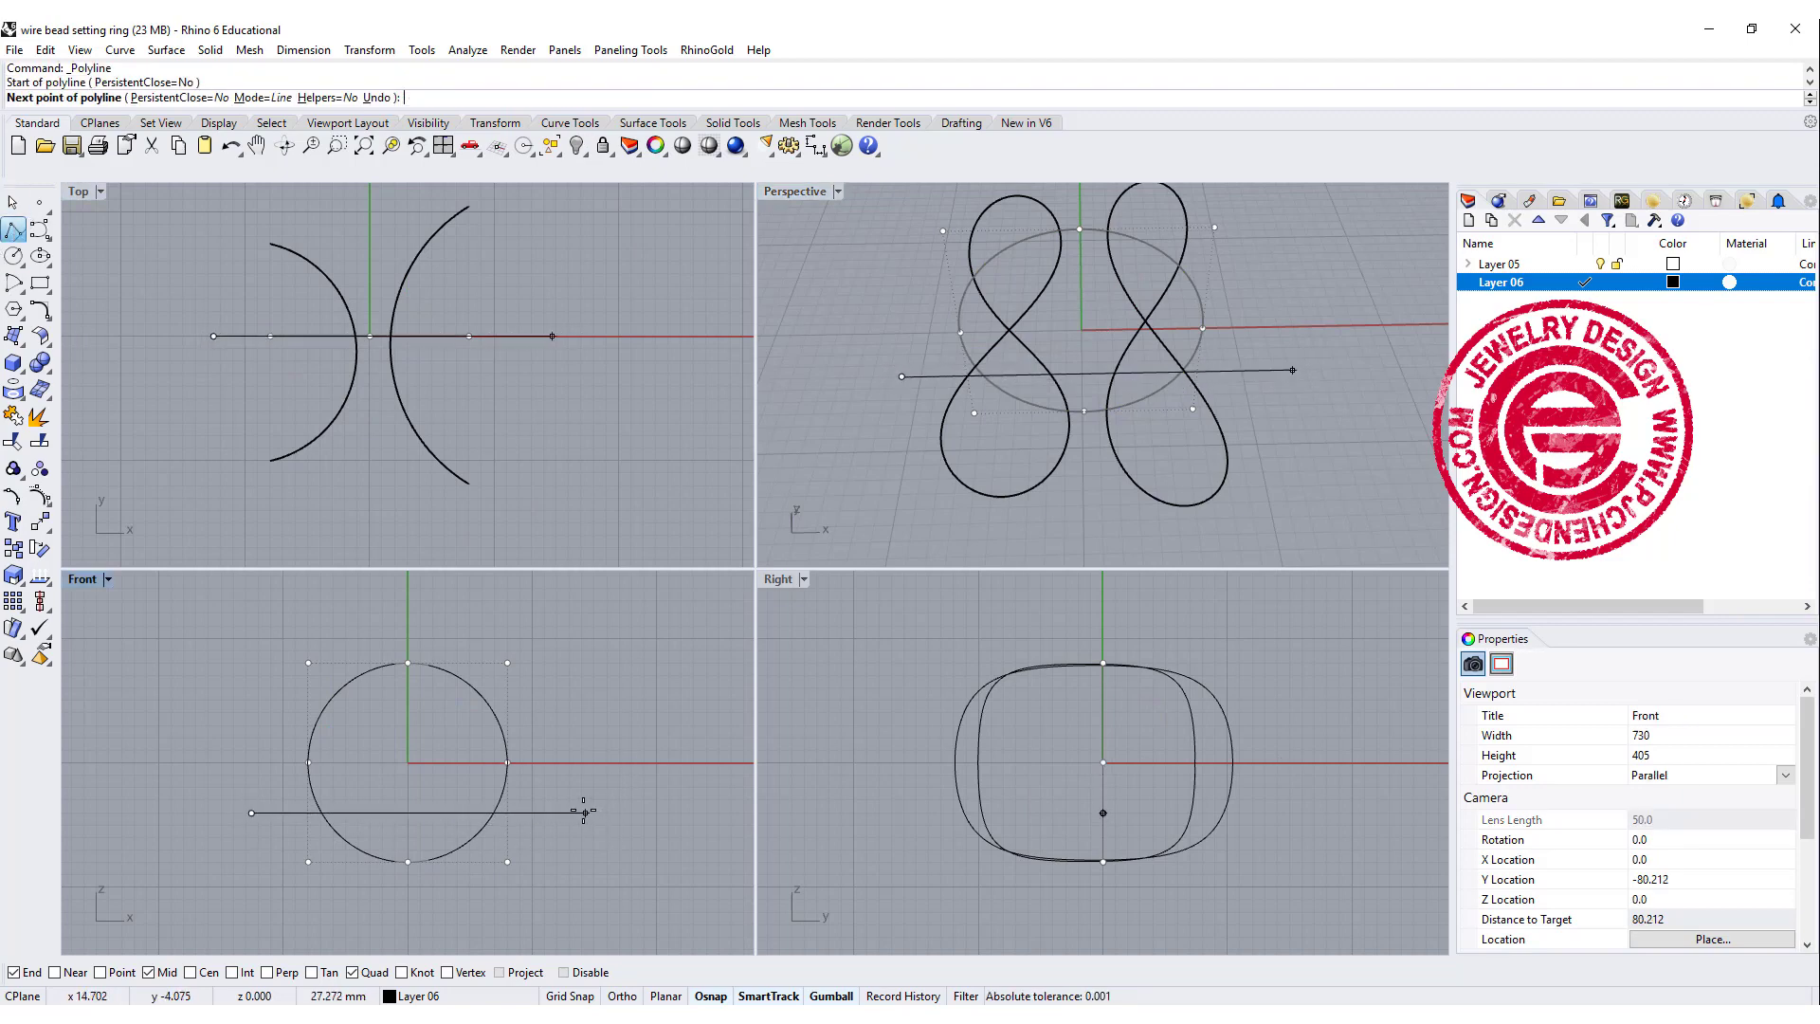
{"action": "left_click", "coordinate": [583, 810]}
{"action": "key", "text": "Return"}
Step: Trim away the portions of both projected curves below the horizontal line, using that line as the cutter
{"action": "left_click", "coordinate": [561, 815]}
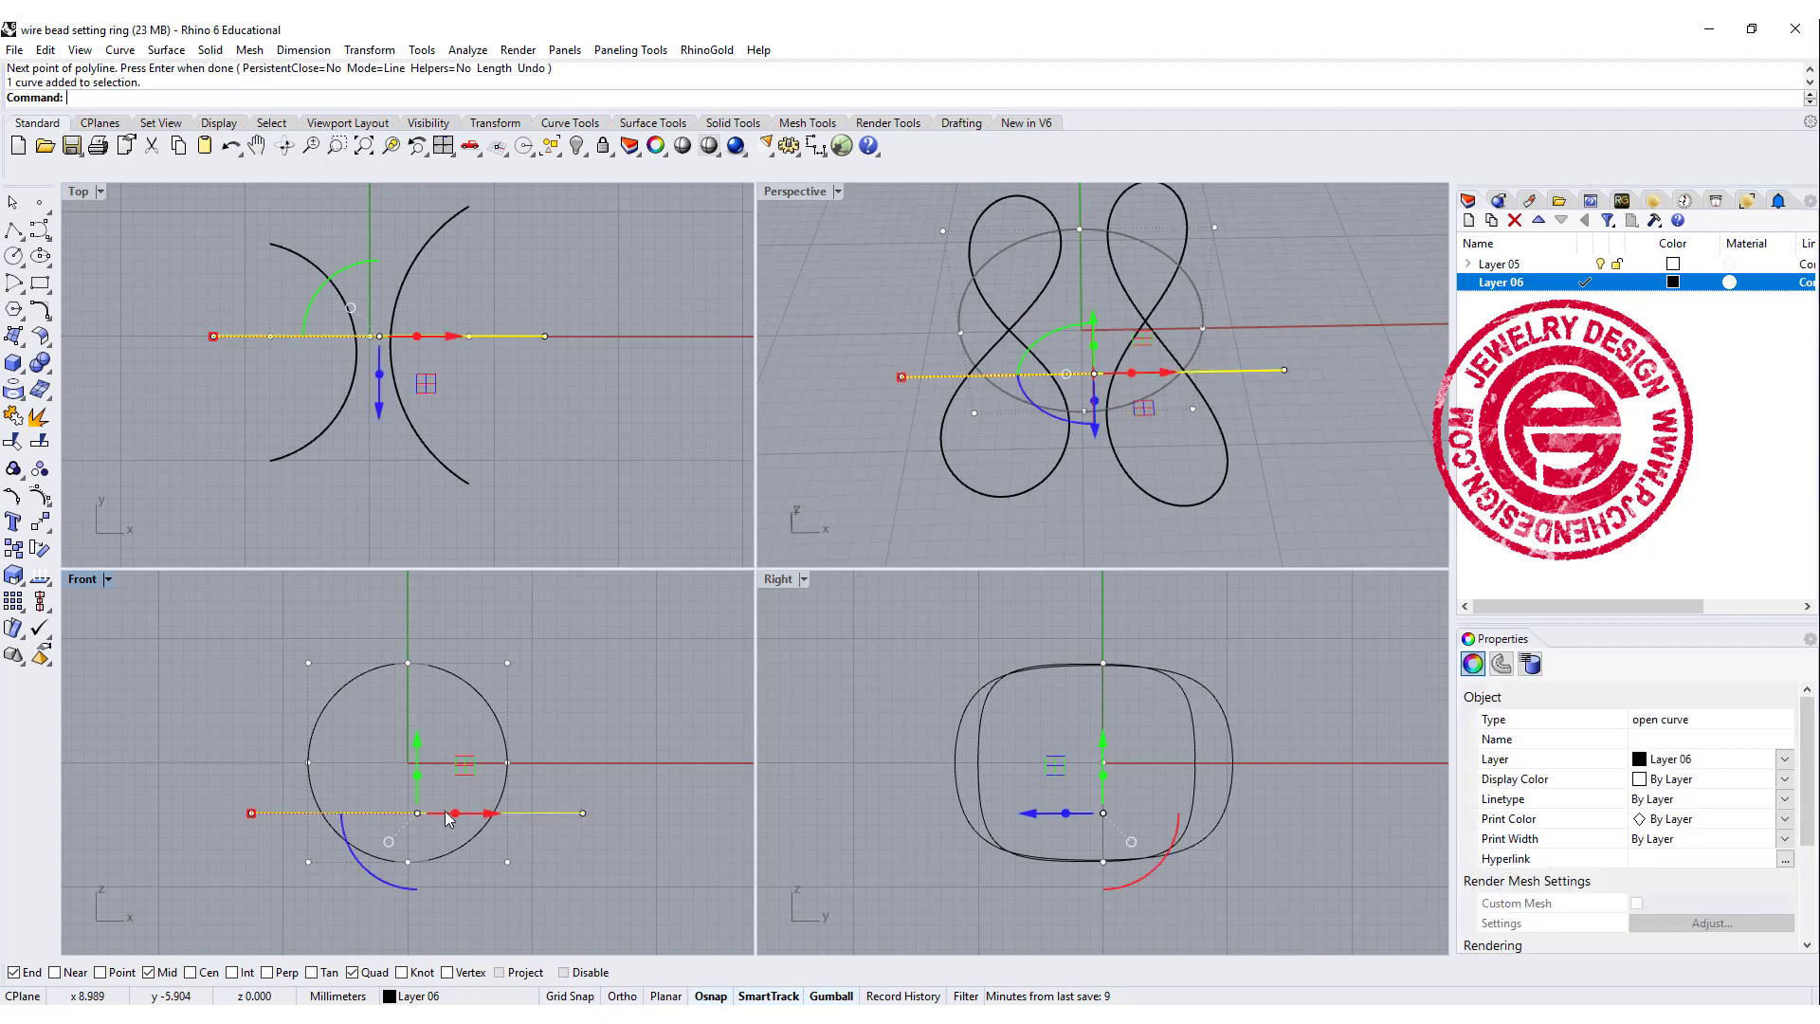
{"action": "left_click", "coordinate": [15, 441]}
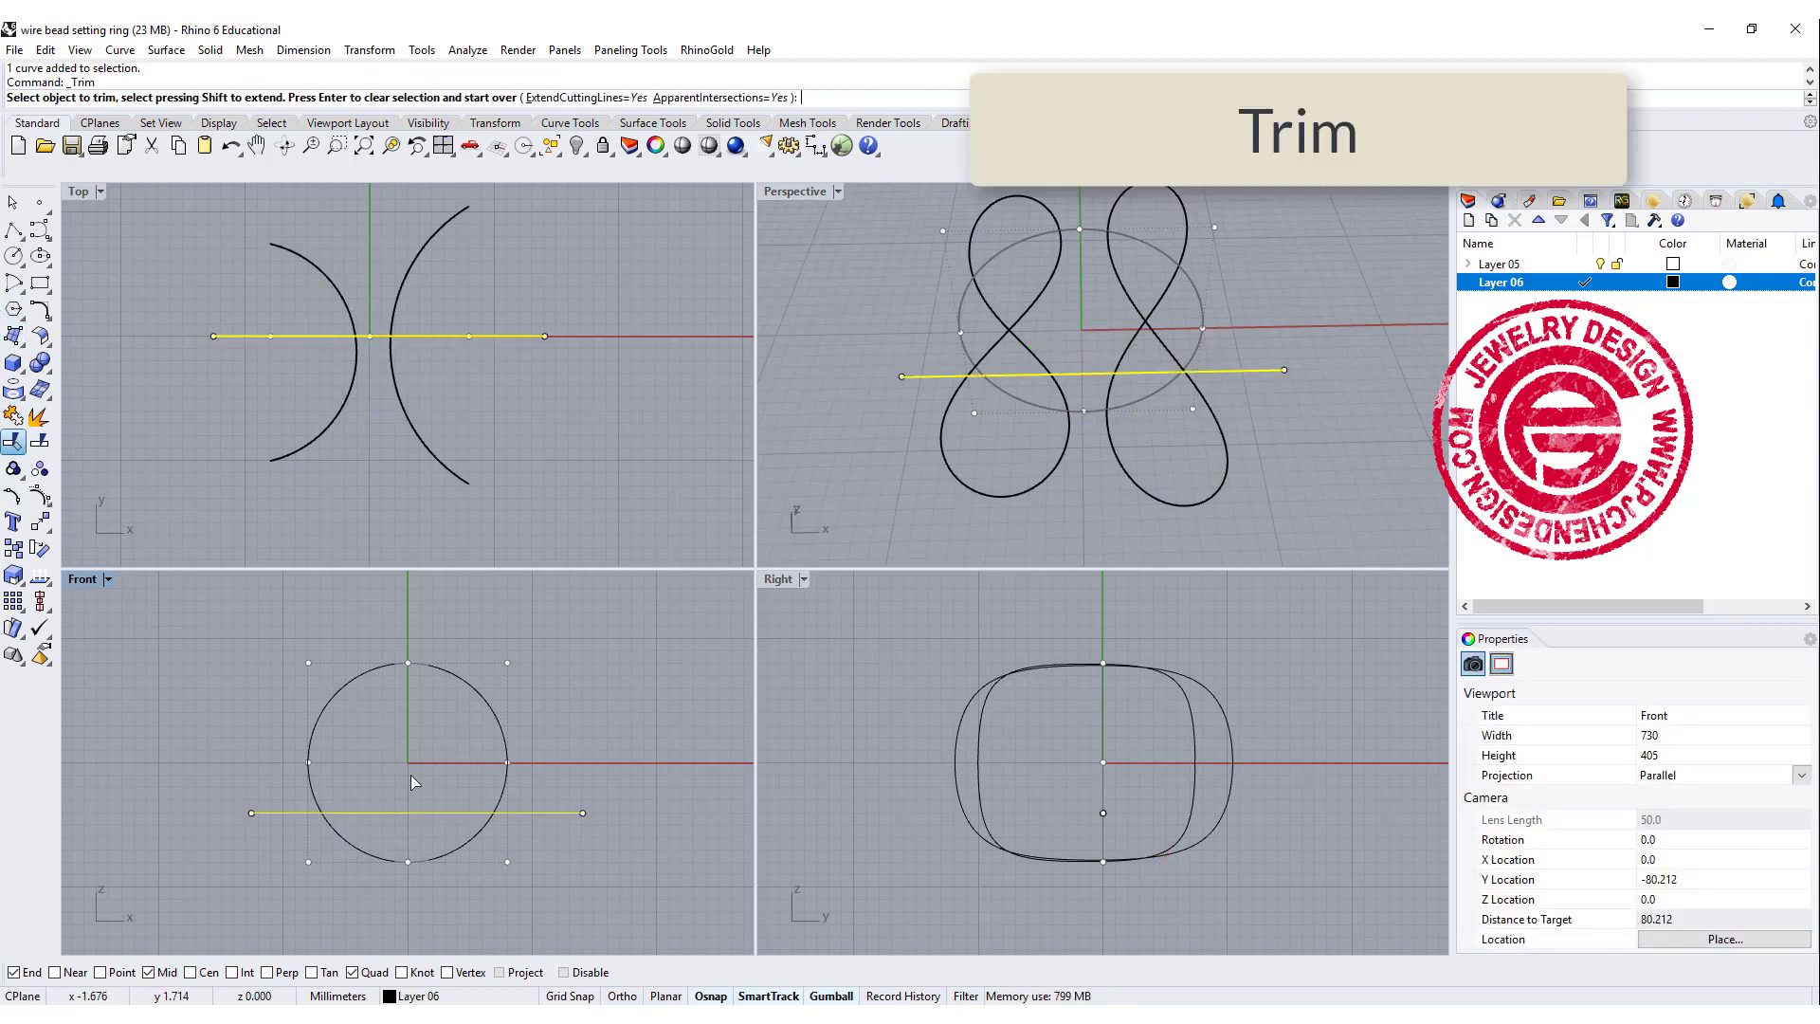
{"action": "left_click", "coordinate": [422, 846]}
{"action": "left_click", "coordinate": [329, 851]}
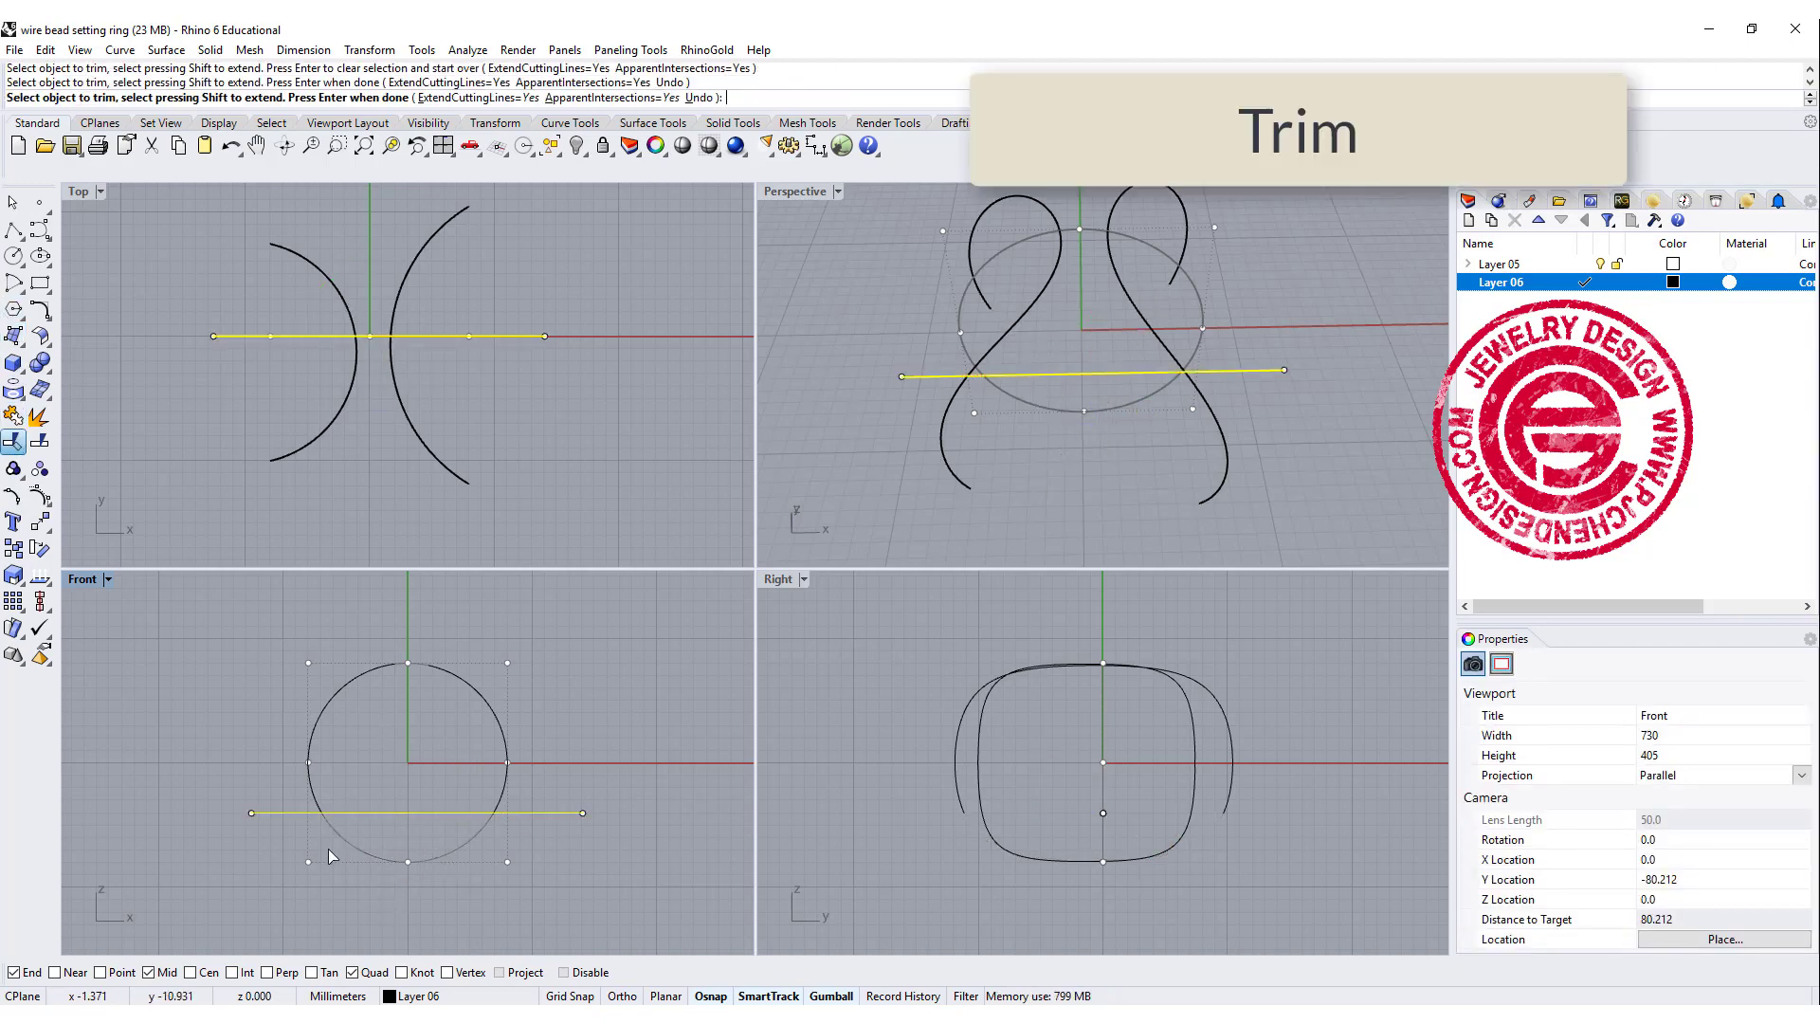
{"action": "key", "text": "Return"}
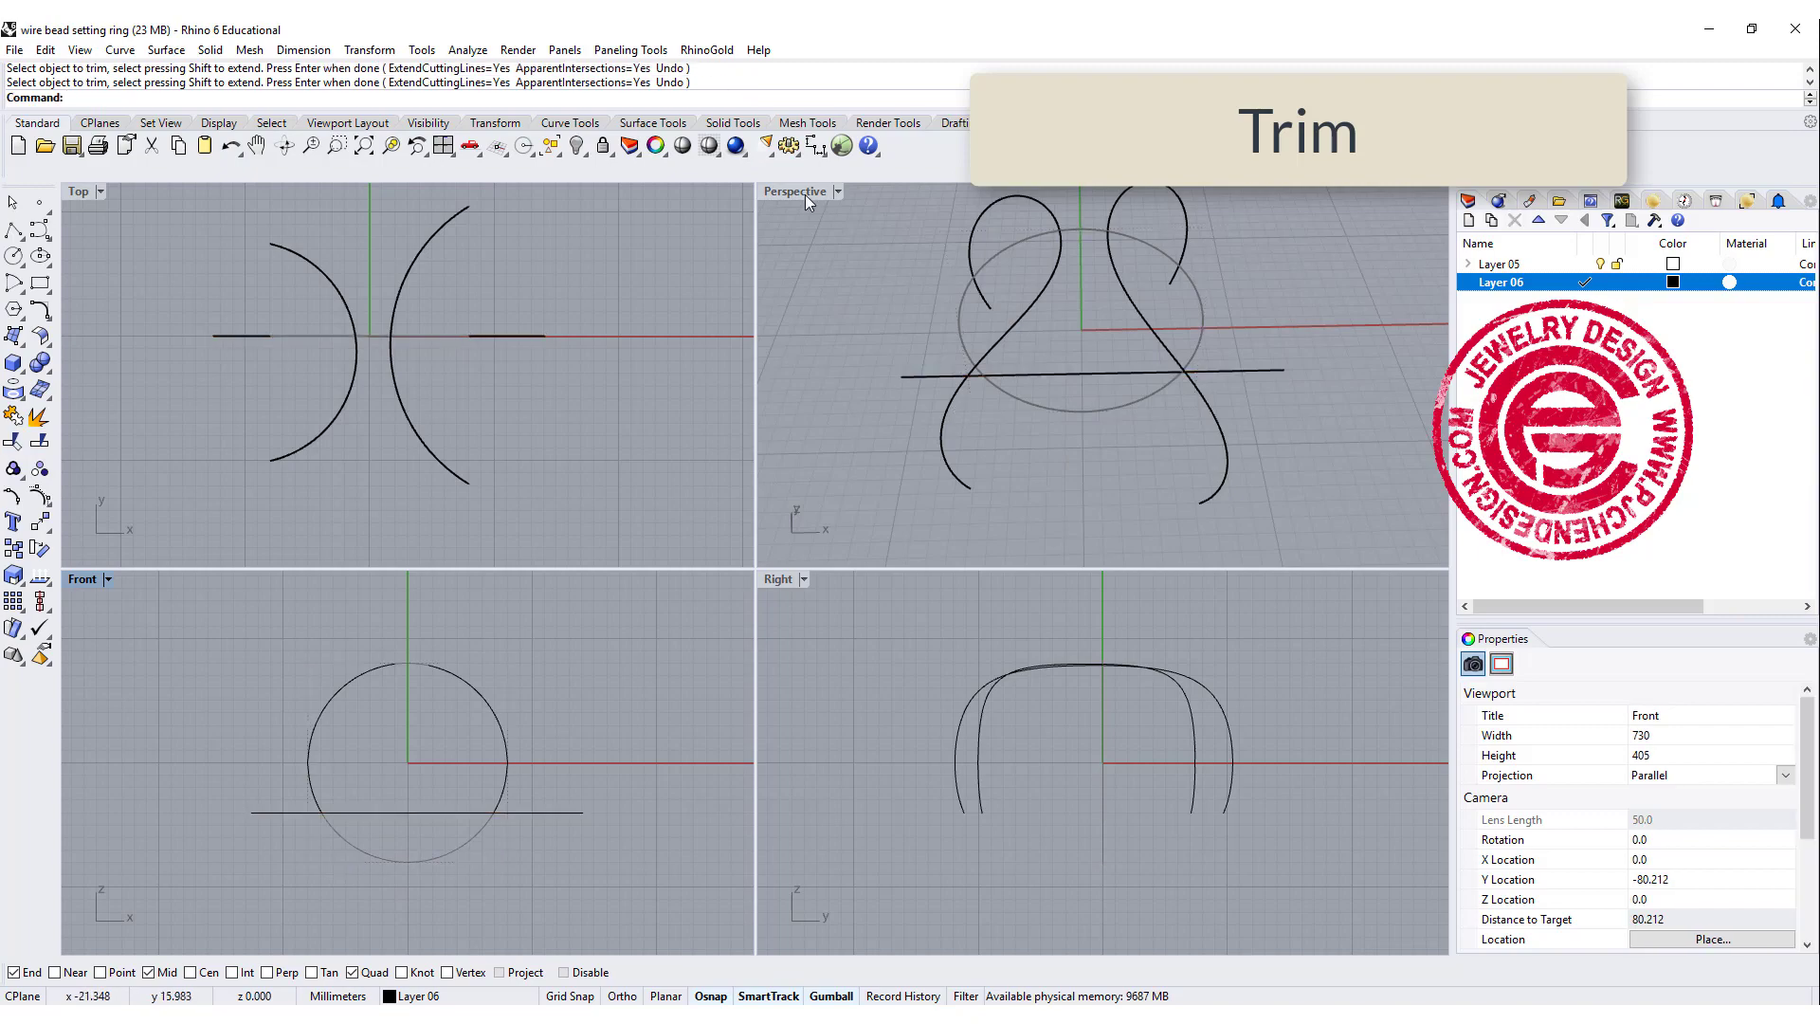
Step: Rebuild the trimmed curve on the negative-X side with 24 points and degree 3, deleting the input
{"action": "double_click", "coordinate": [804, 195]}
{"action": "right_click_drag", "start_coordinate": [837, 354], "coordinate": [1093, 414]}
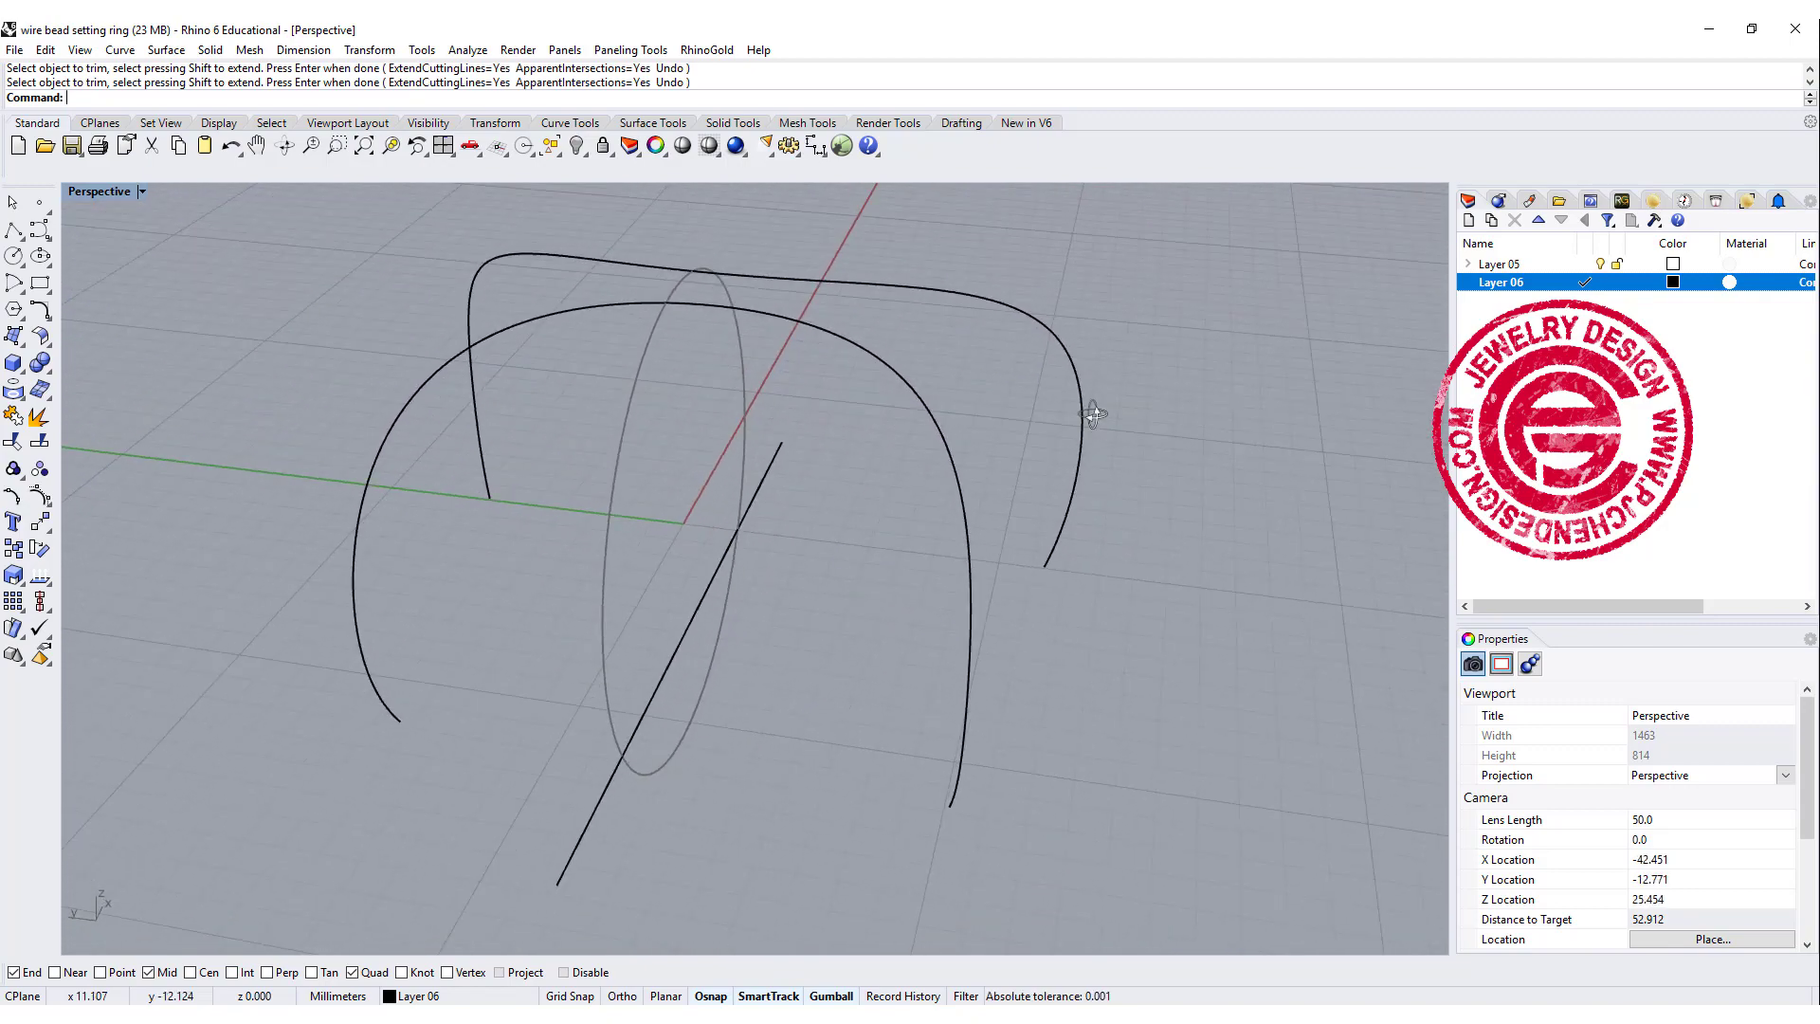
{"action": "left_click", "coordinate": [960, 770]}
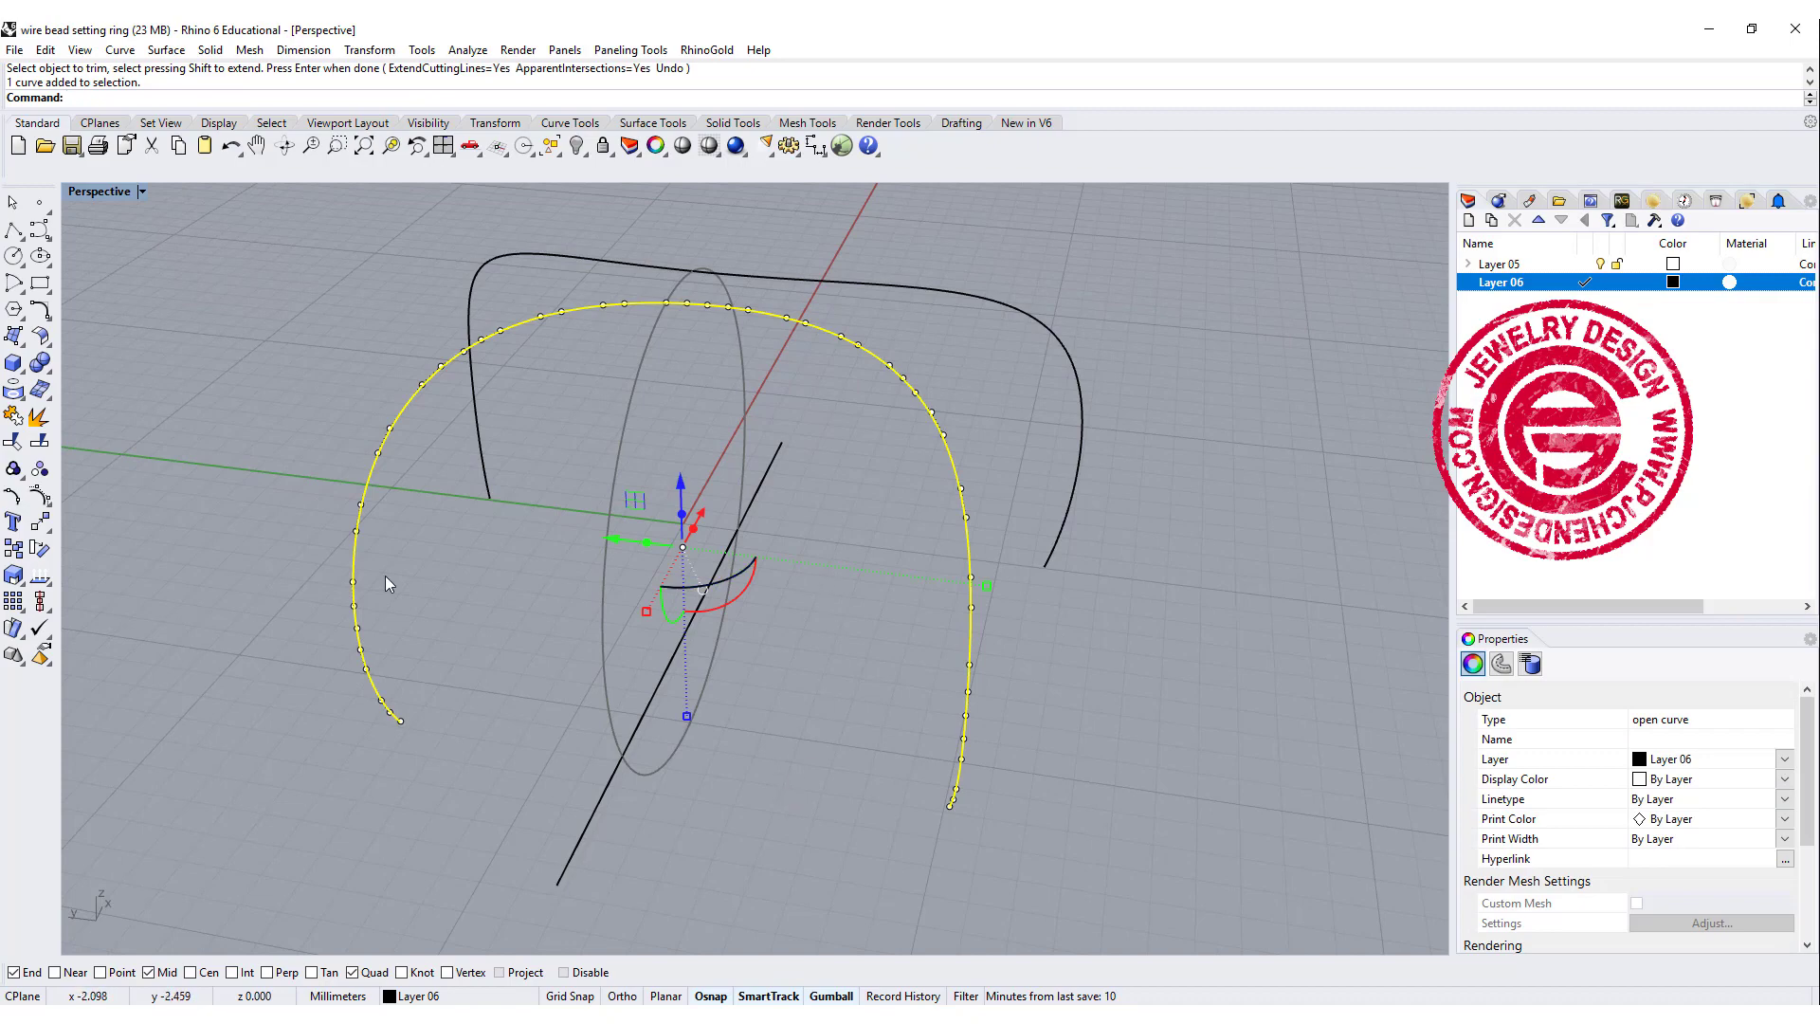
{"action": "right_click_drag", "start_coordinate": [875, 569], "coordinate": [841, 652]}
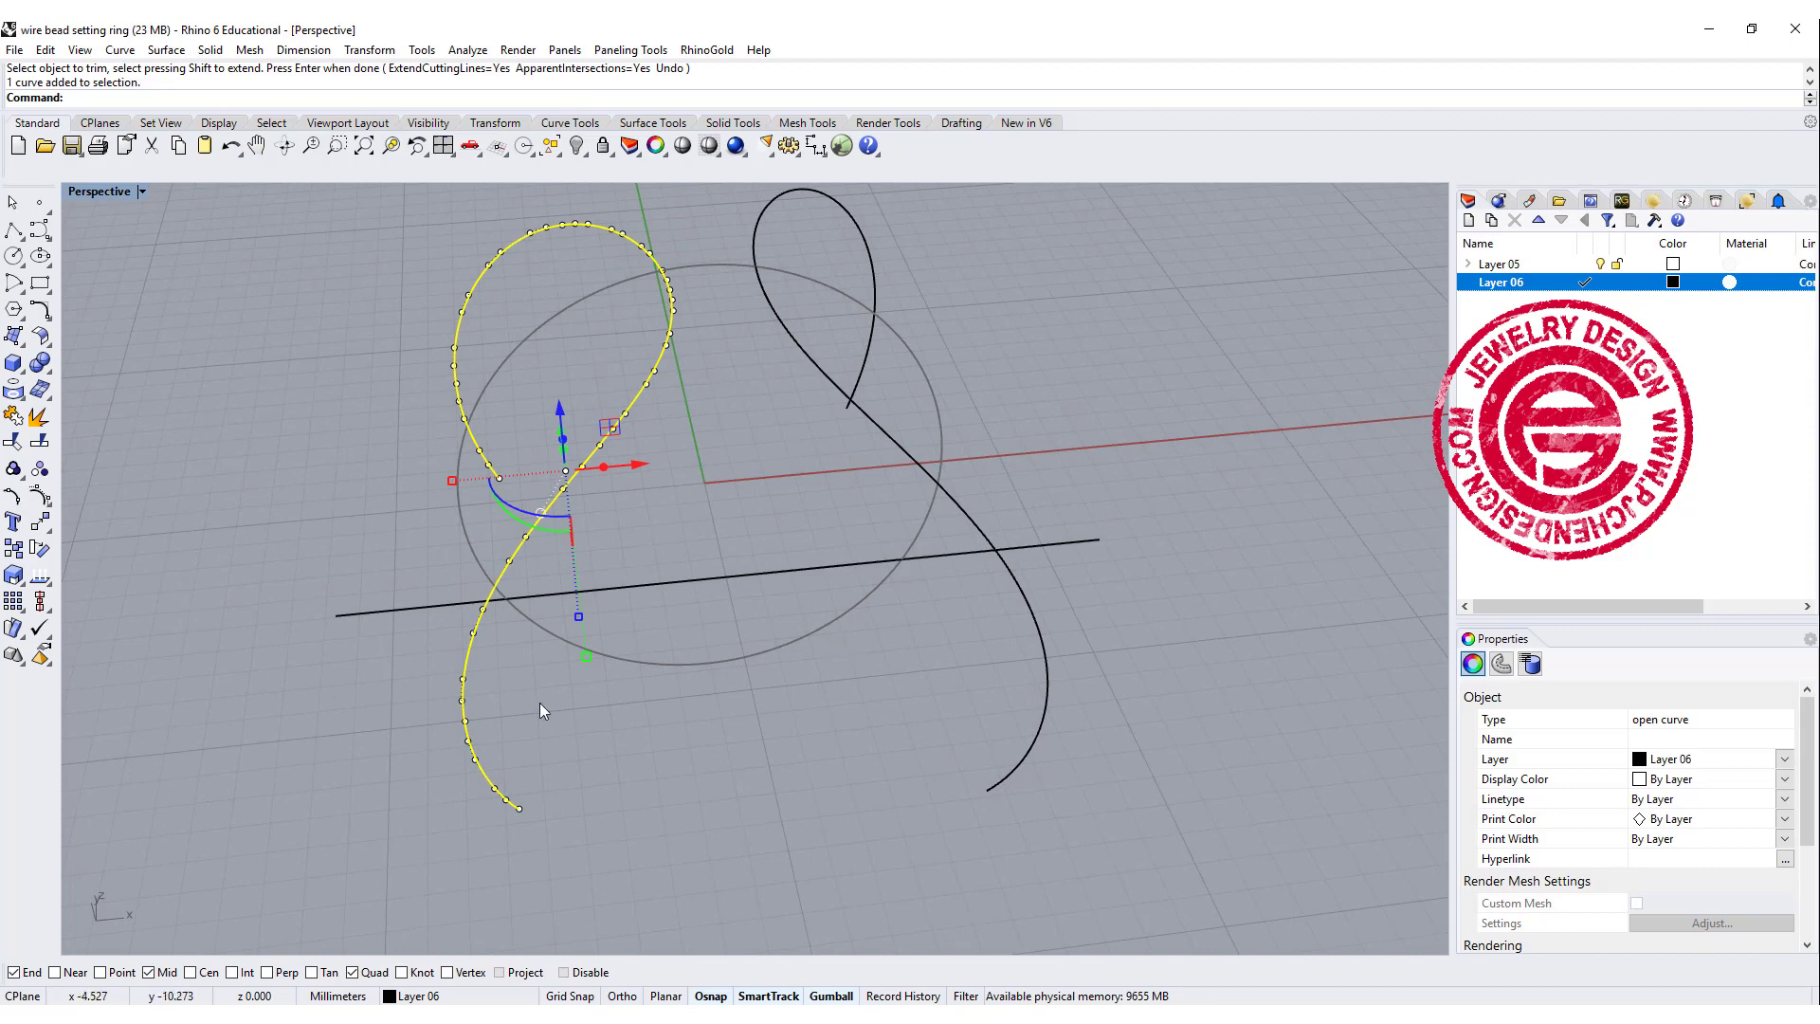
{"action": "right_click_drag", "start_coordinate": [680, 353], "coordinate": [731, 514]}
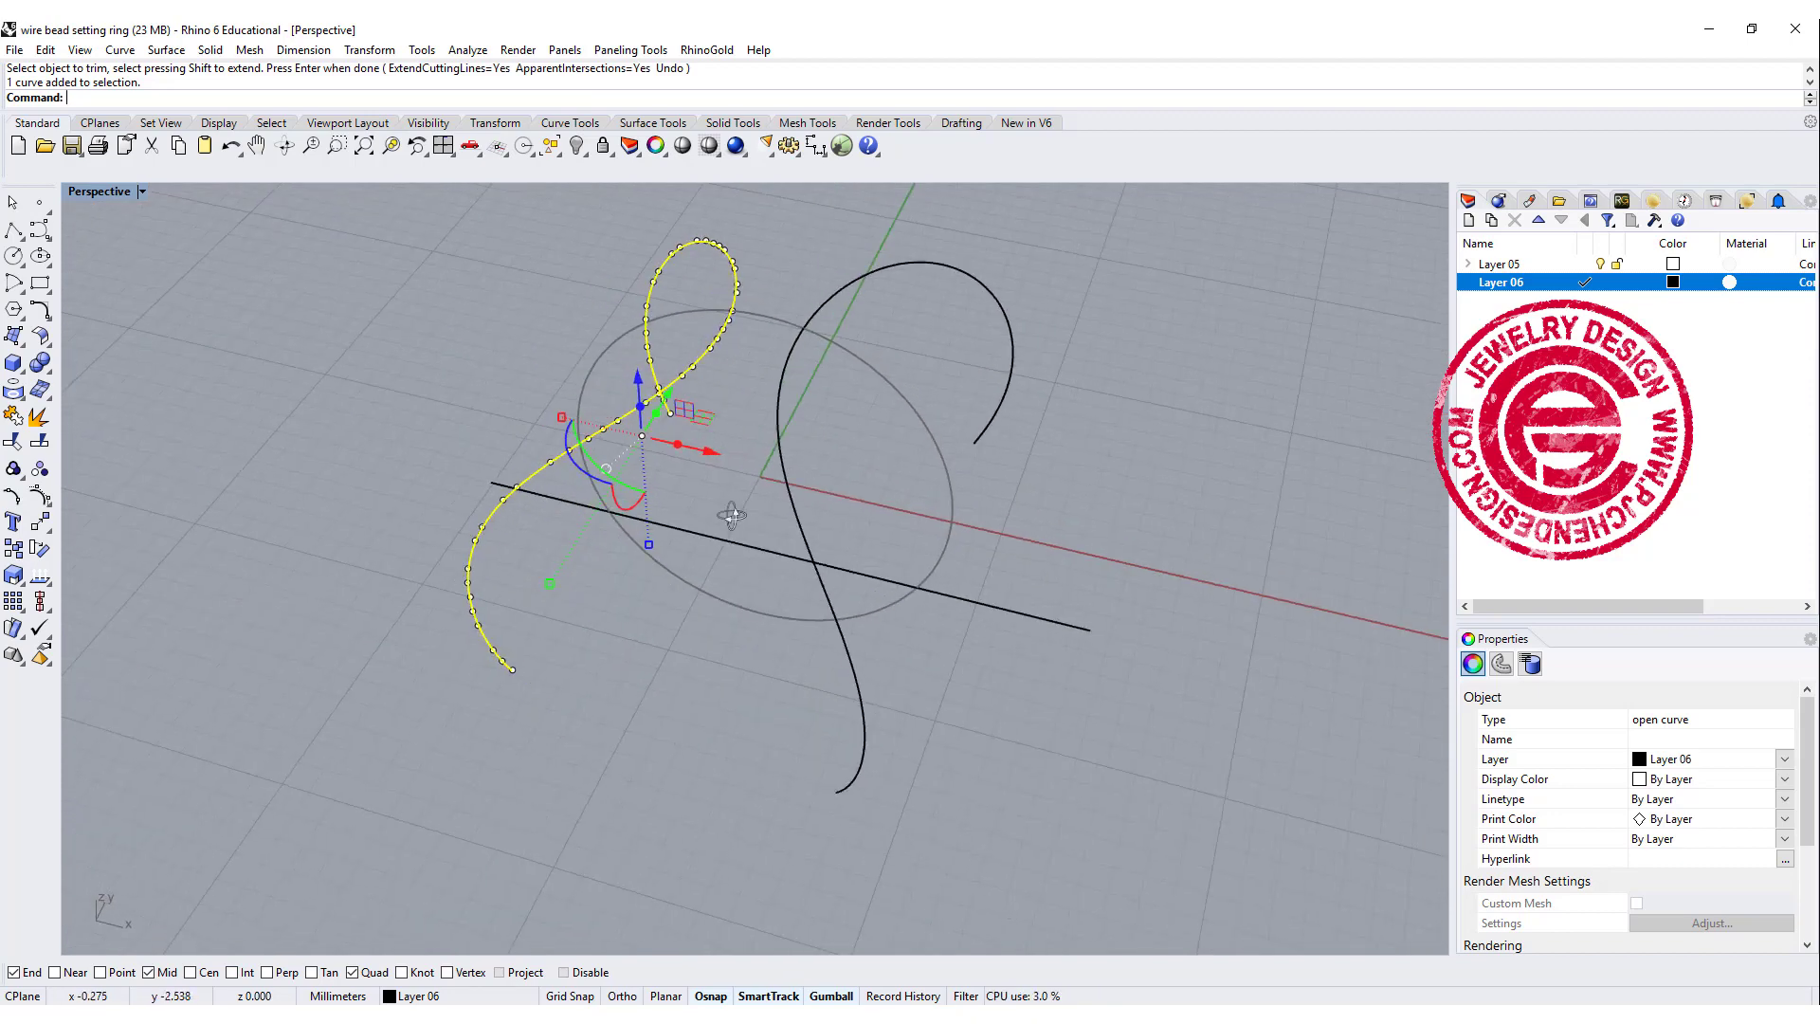
{"action": "key", "text": "Return"}
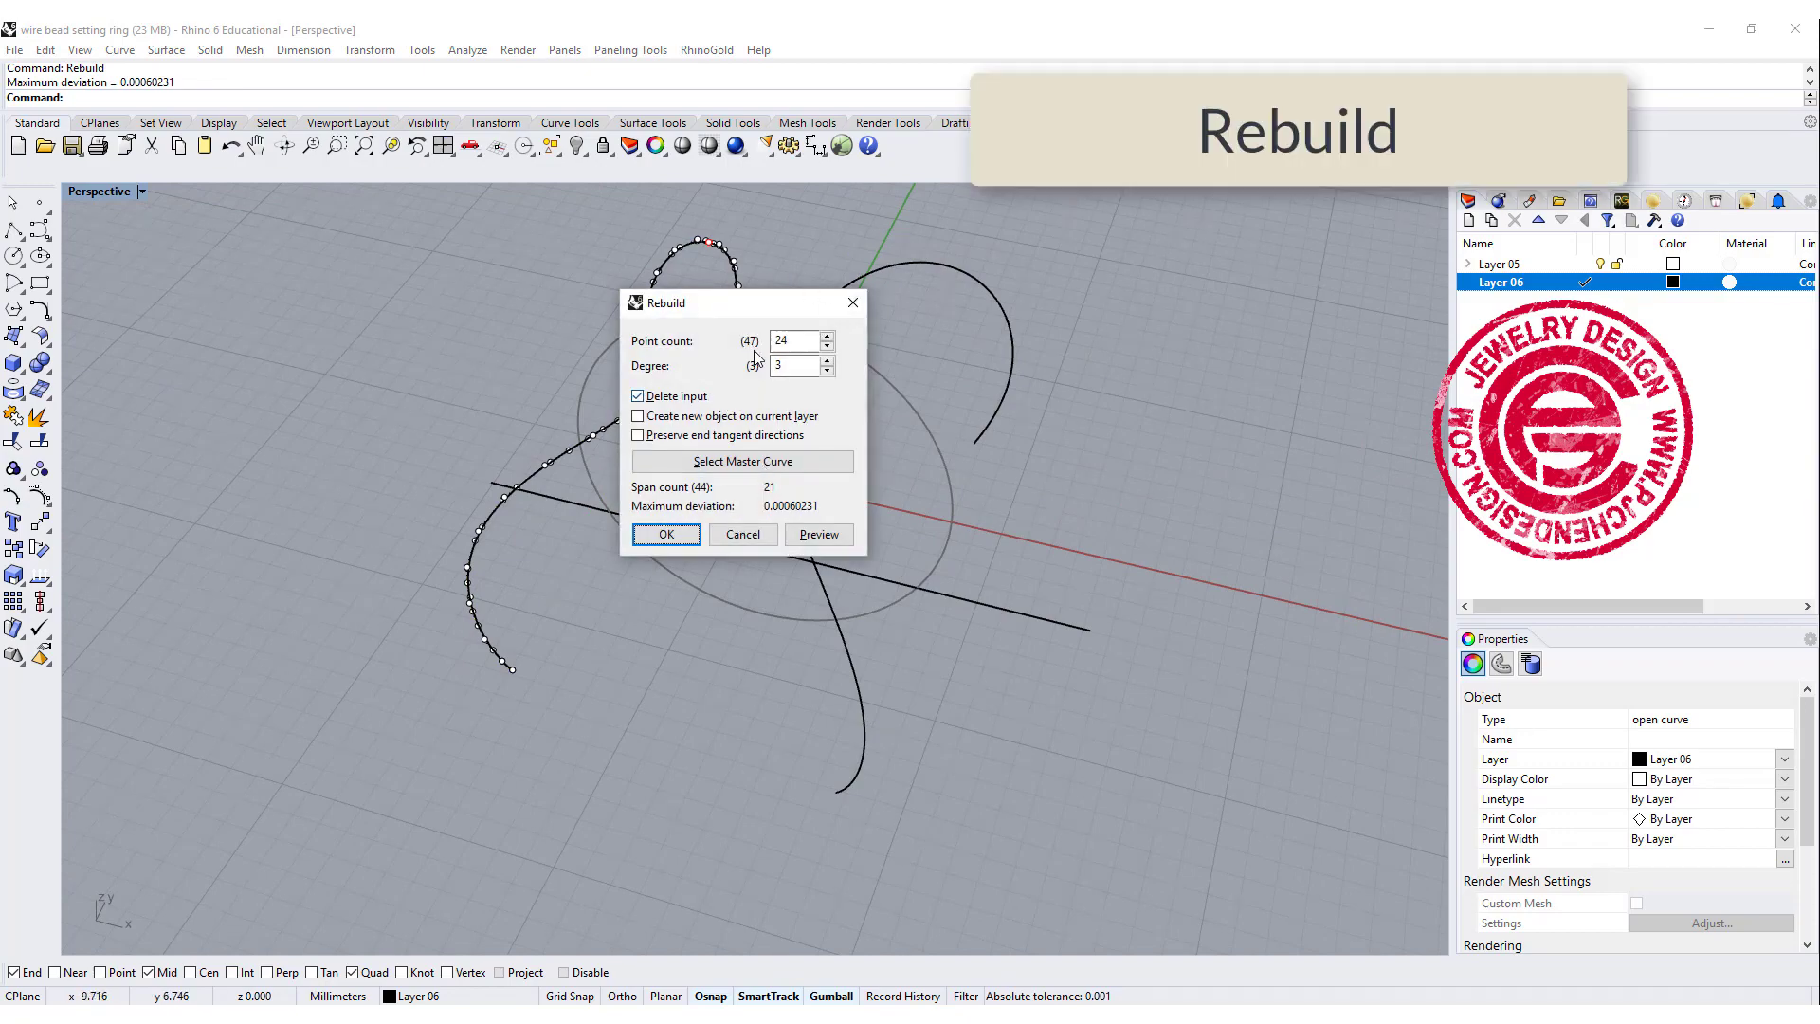
{"action": "left_click", "coordinate": [691, 536]}
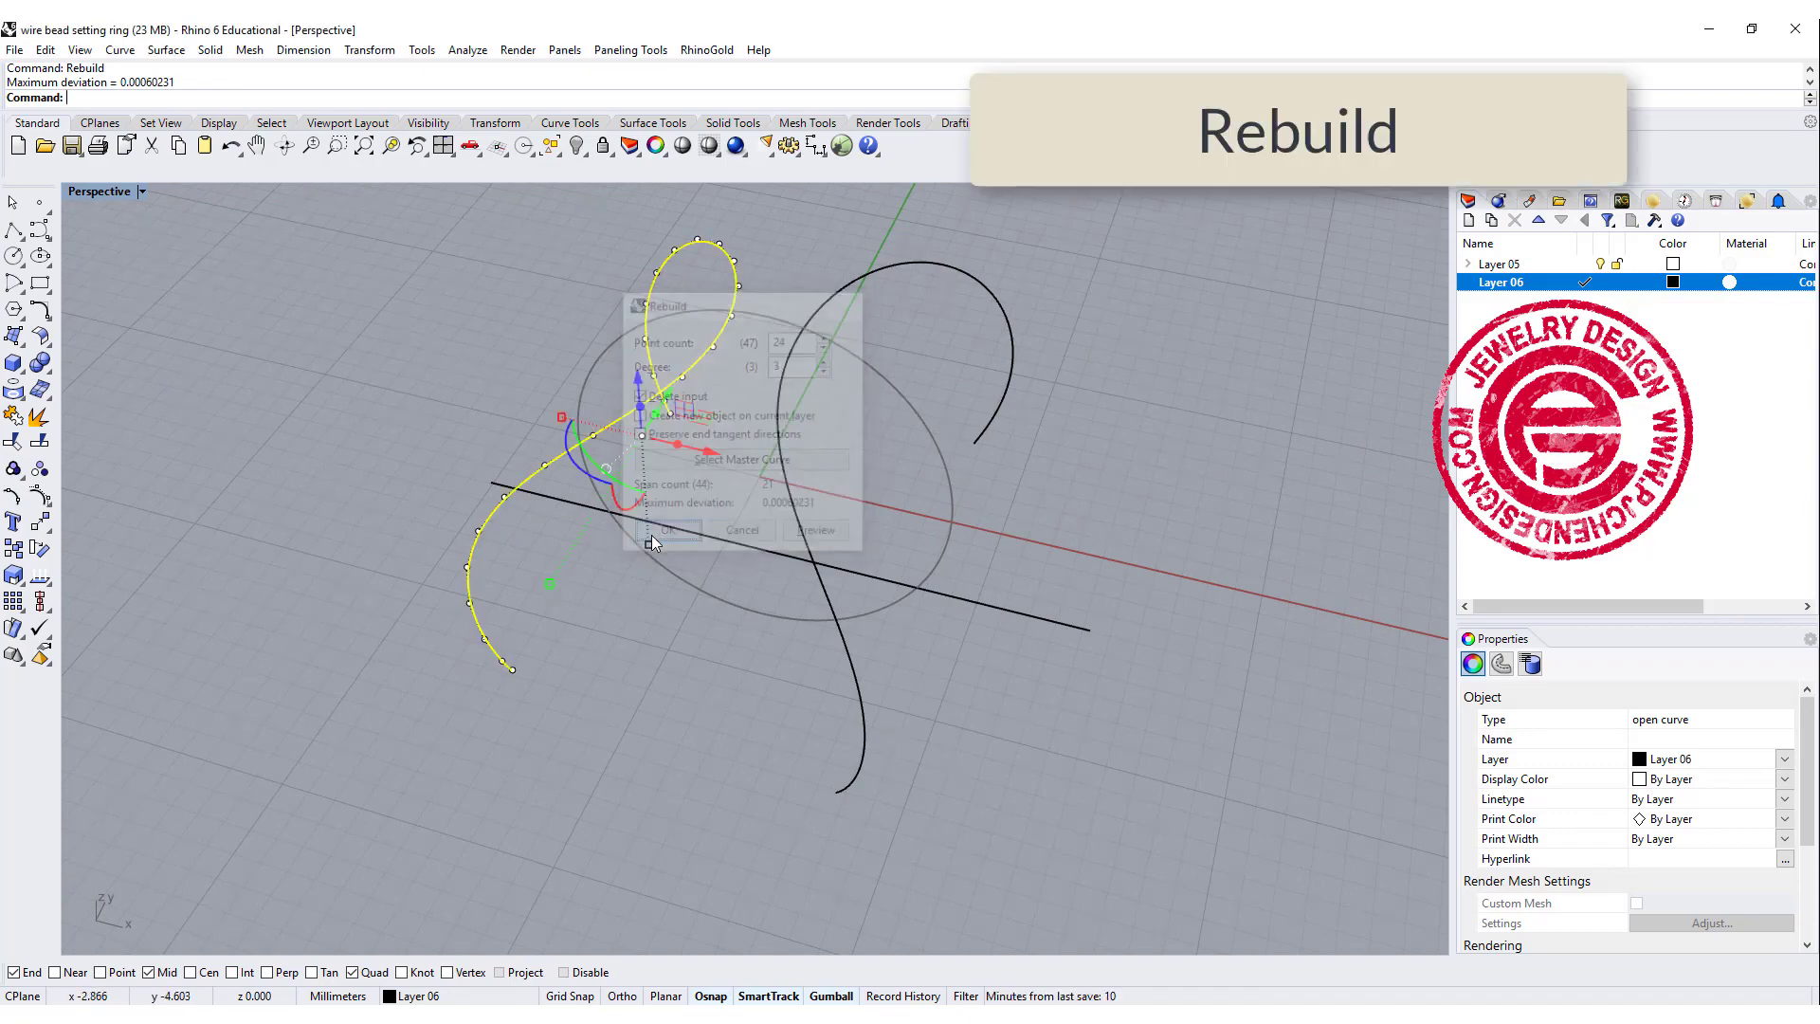
Step: Rebuild the same negative-X curve with a point count of 12 and degree 3
{"action": "right_click_drag", "start_coordinate": [617, 650], "coordinate": [723, 635]}
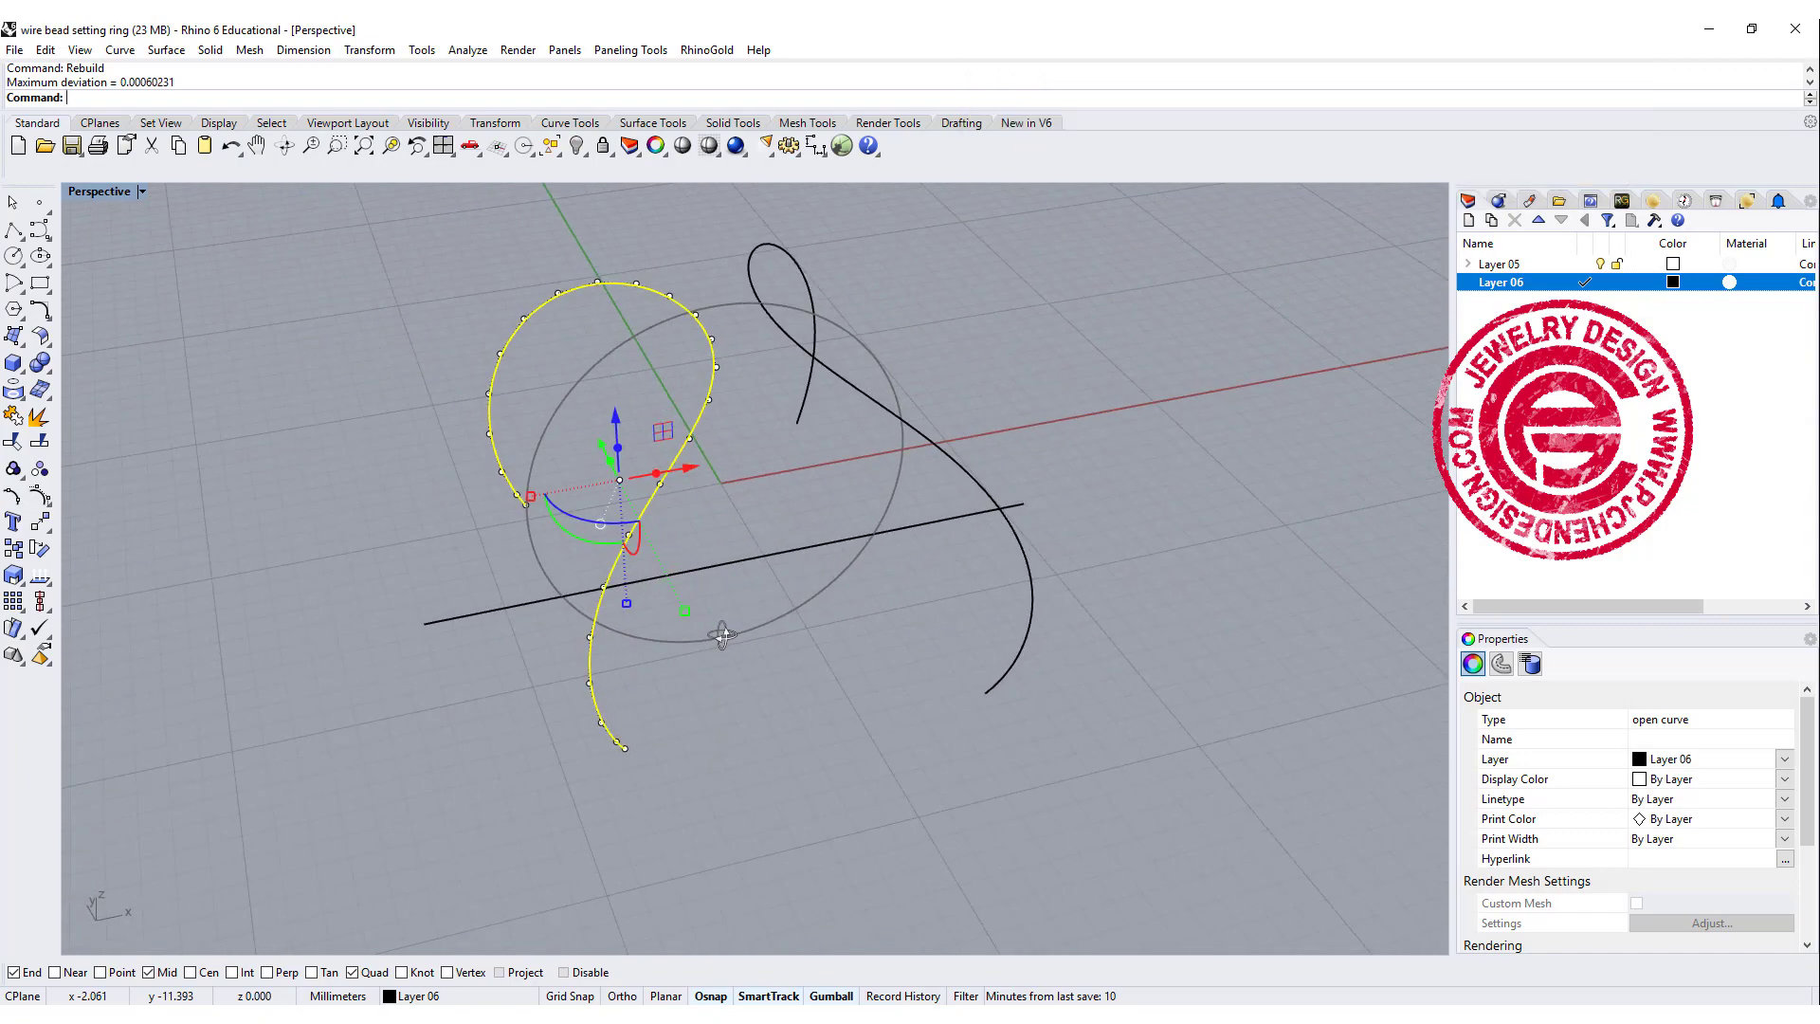
{"action": "right_click", "coordinate": [747, 584]}
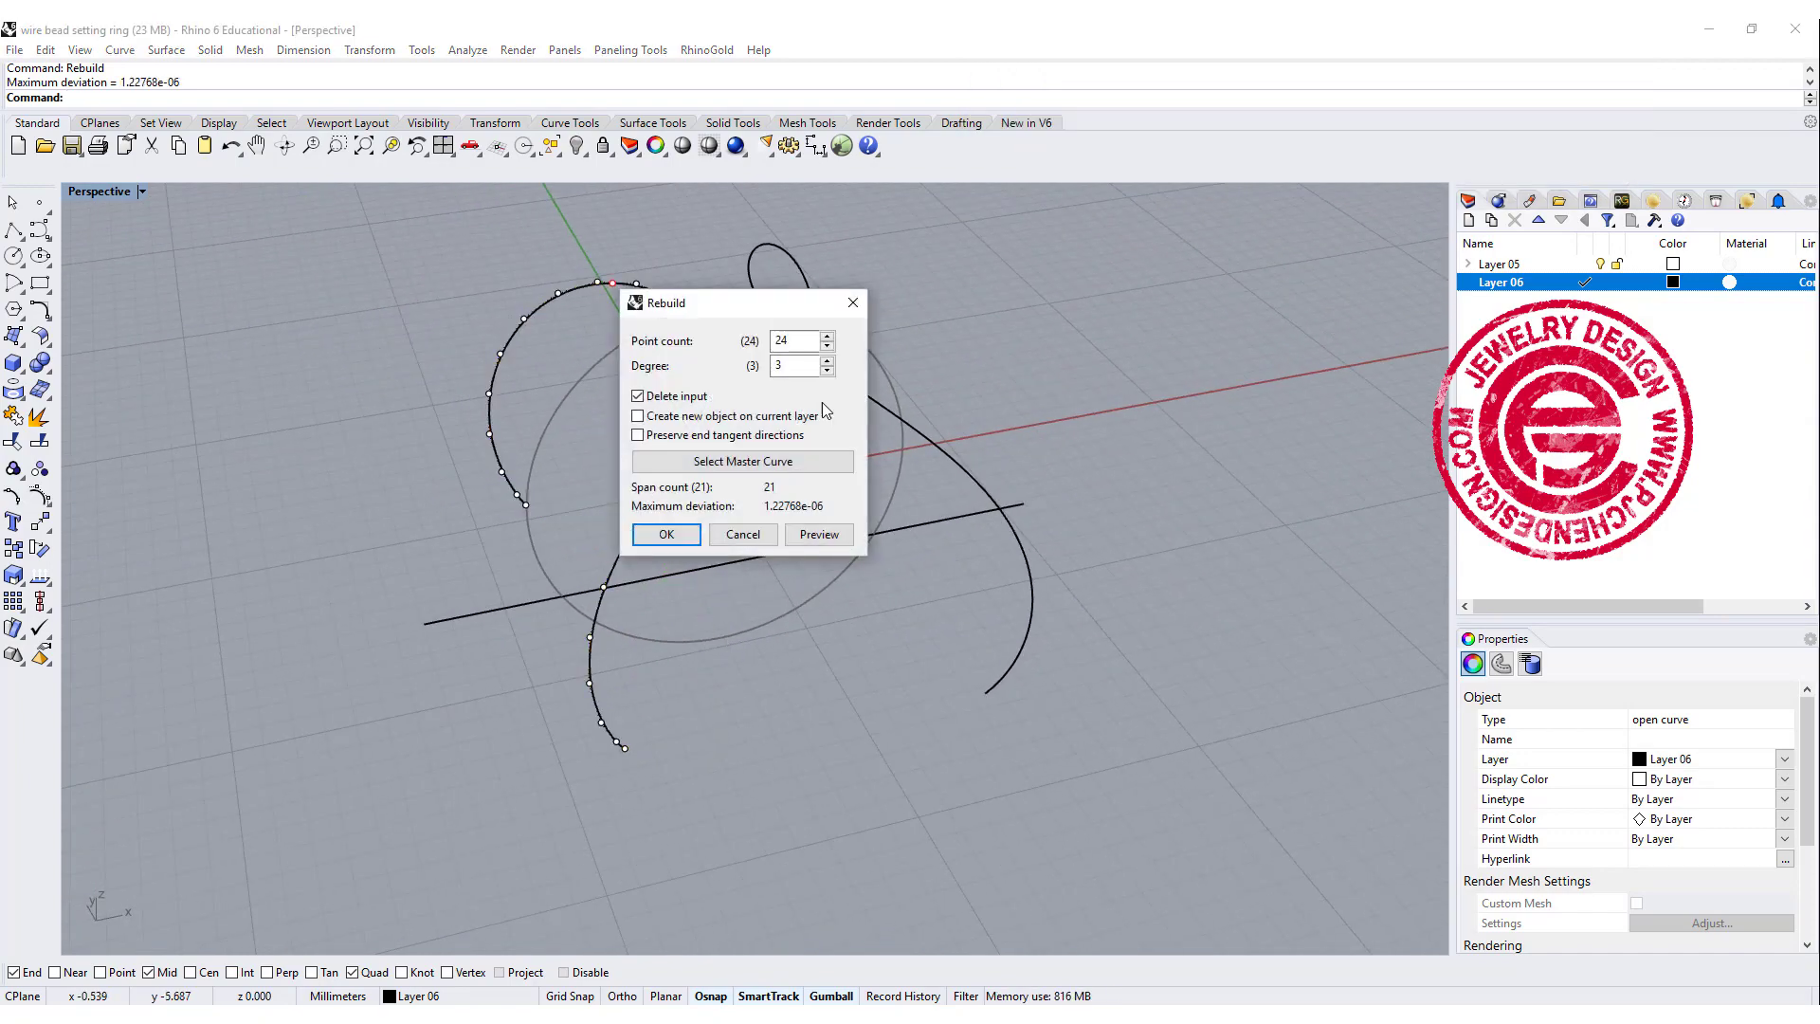
{"action": "left_click_drag", "start_coordinate": [796, 339], "coordinate": [767, 336]}
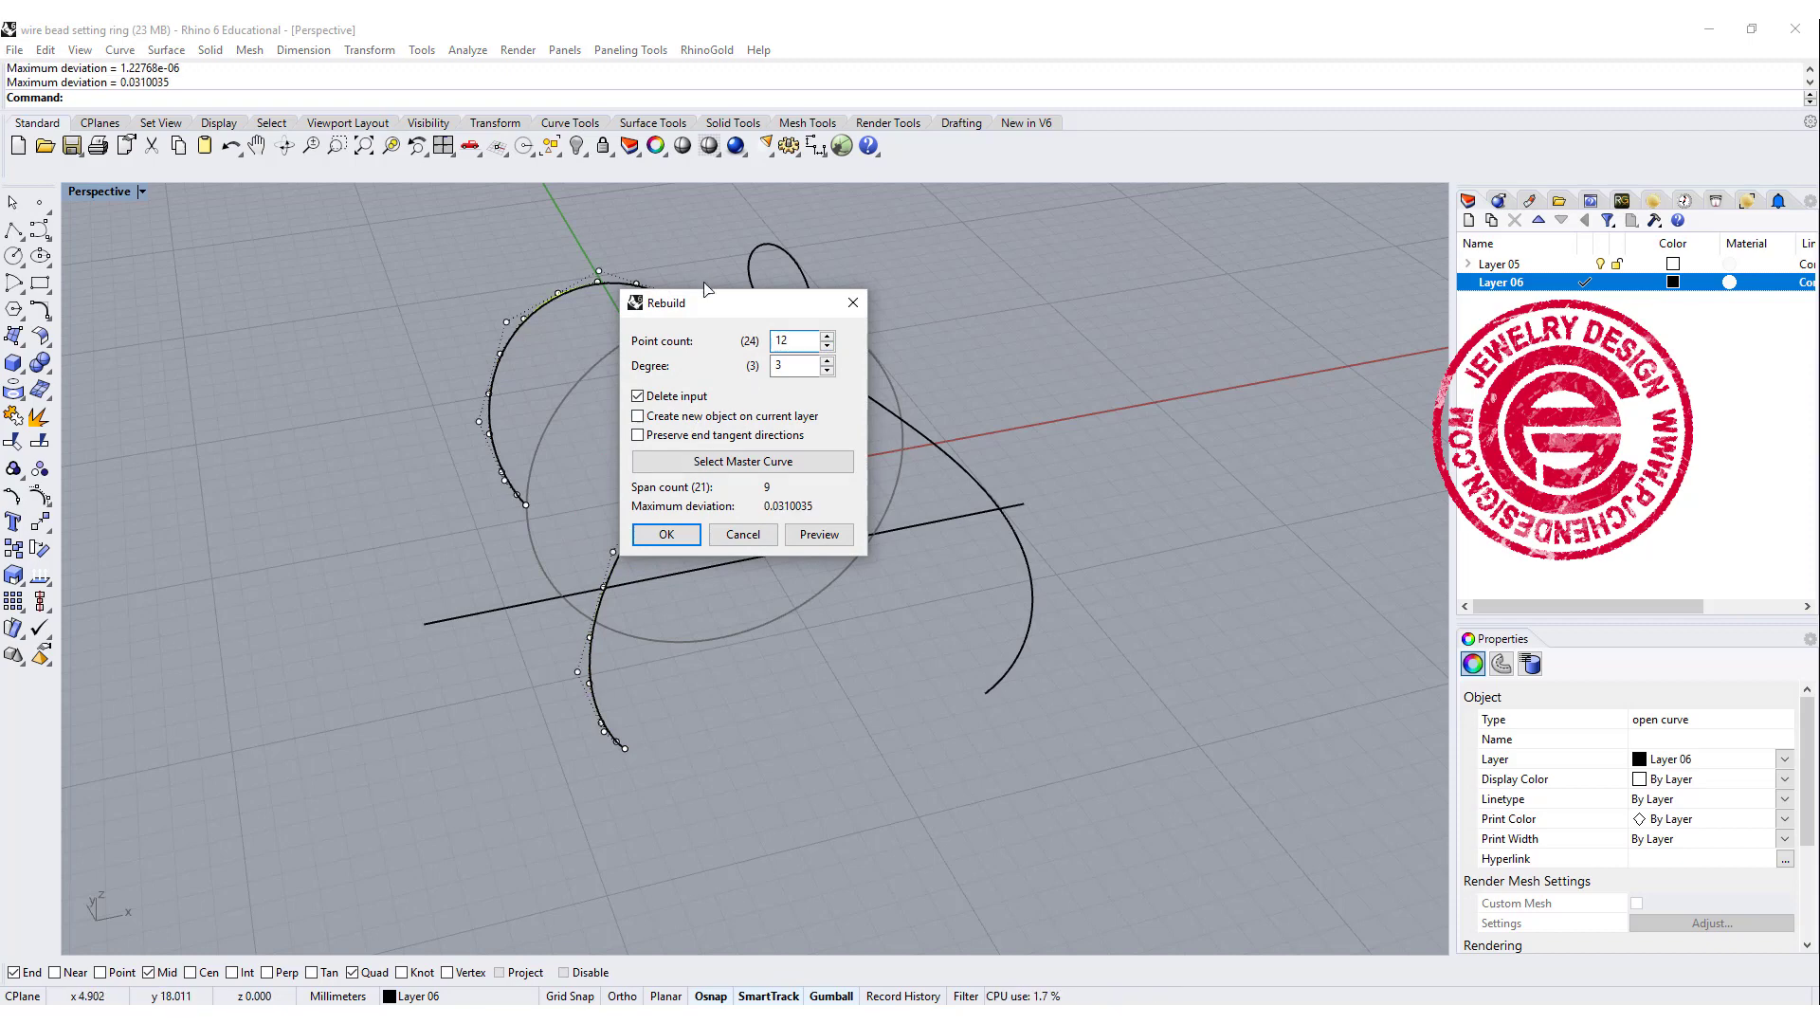
{"action": "left_click_drag", "start_coordinate": [715, 302], "coordinate": [1229, 299]}
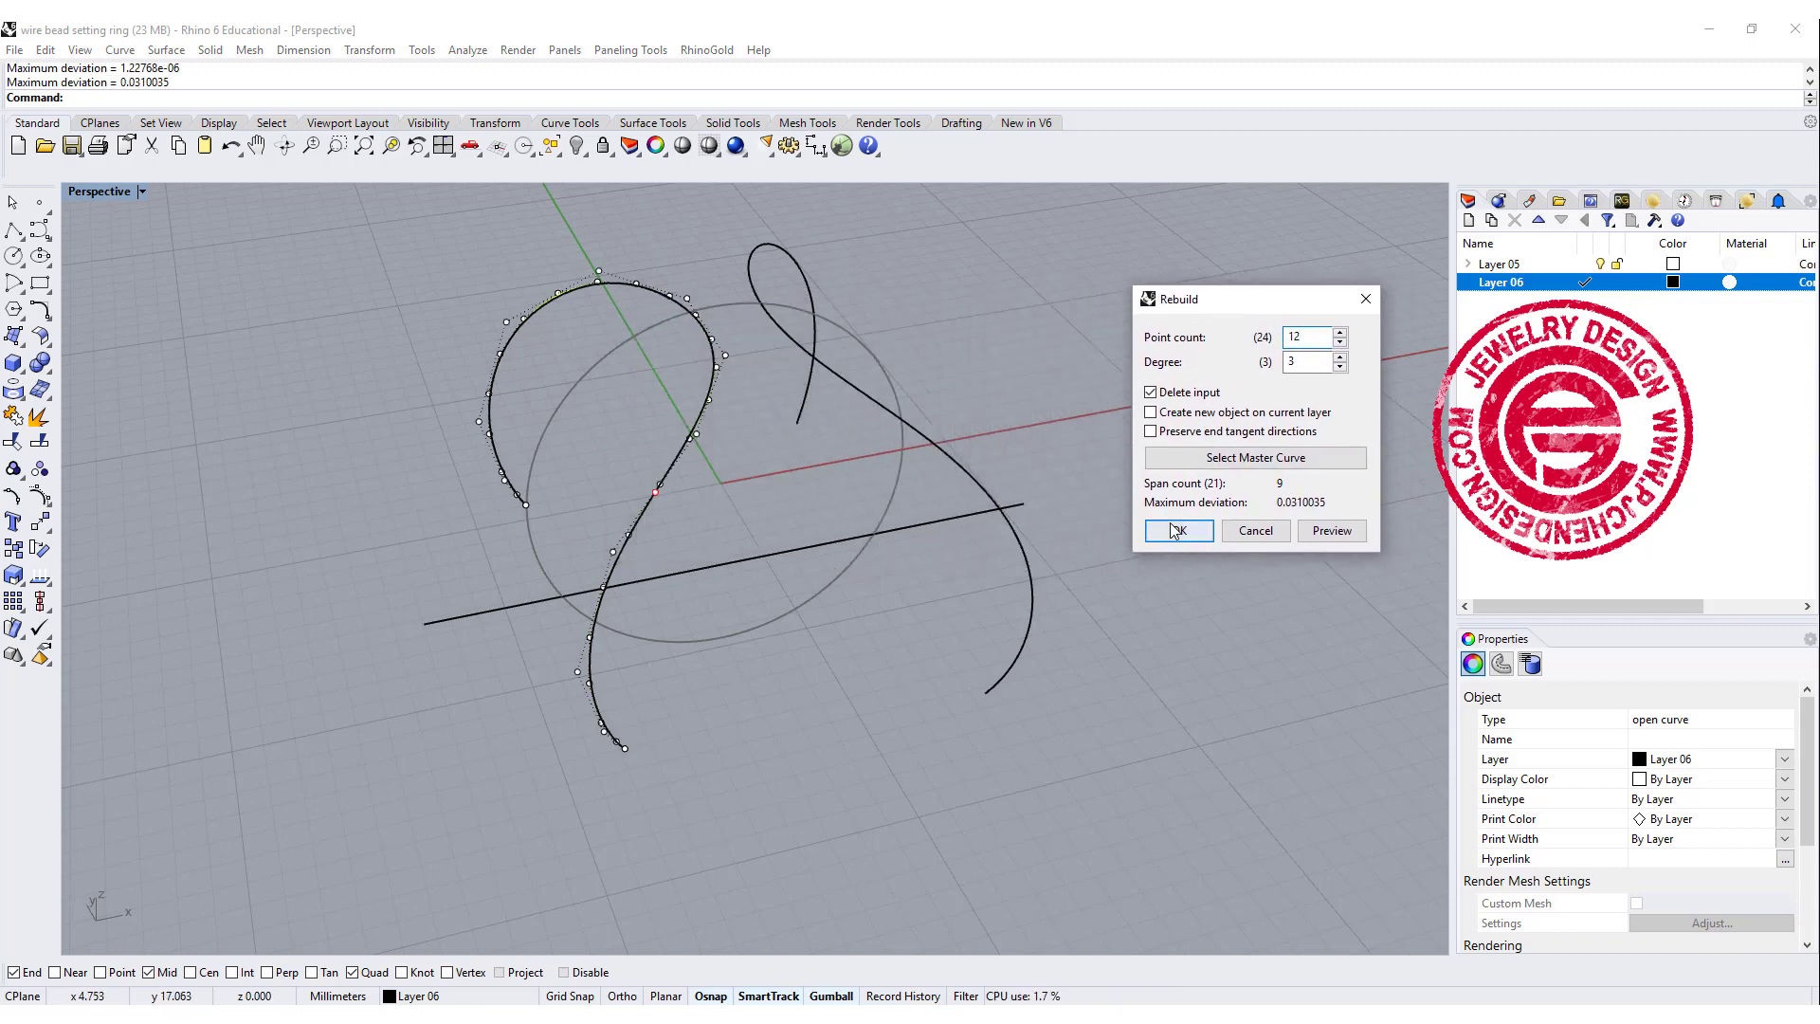
{"action": "left_click", "coordinate": [1175, 530]}
Step: Rebuild the trimmed curve on the positive-X side with 12 points and degree 3 as well
{"action": "left_click", "coordinate": [963, 475]}
{"action": "key", "text": "Return"}
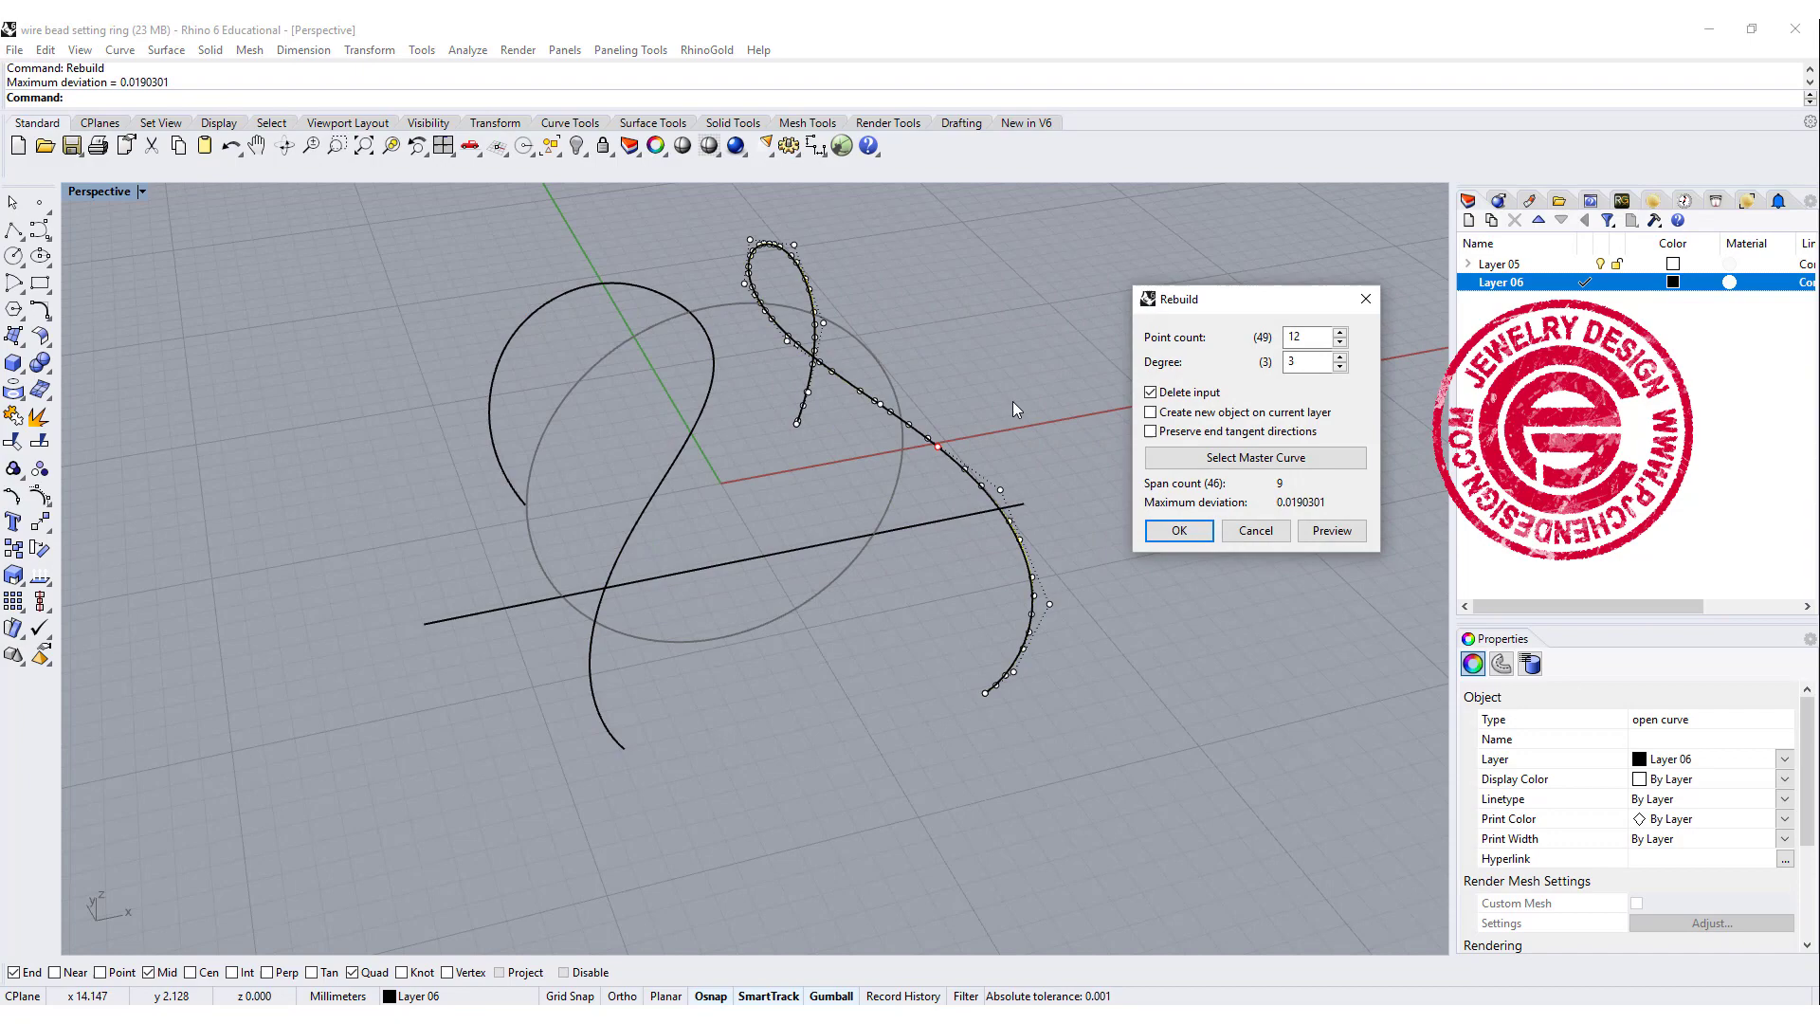
{"action": "left_click", "coordinate": [1194, 536]}
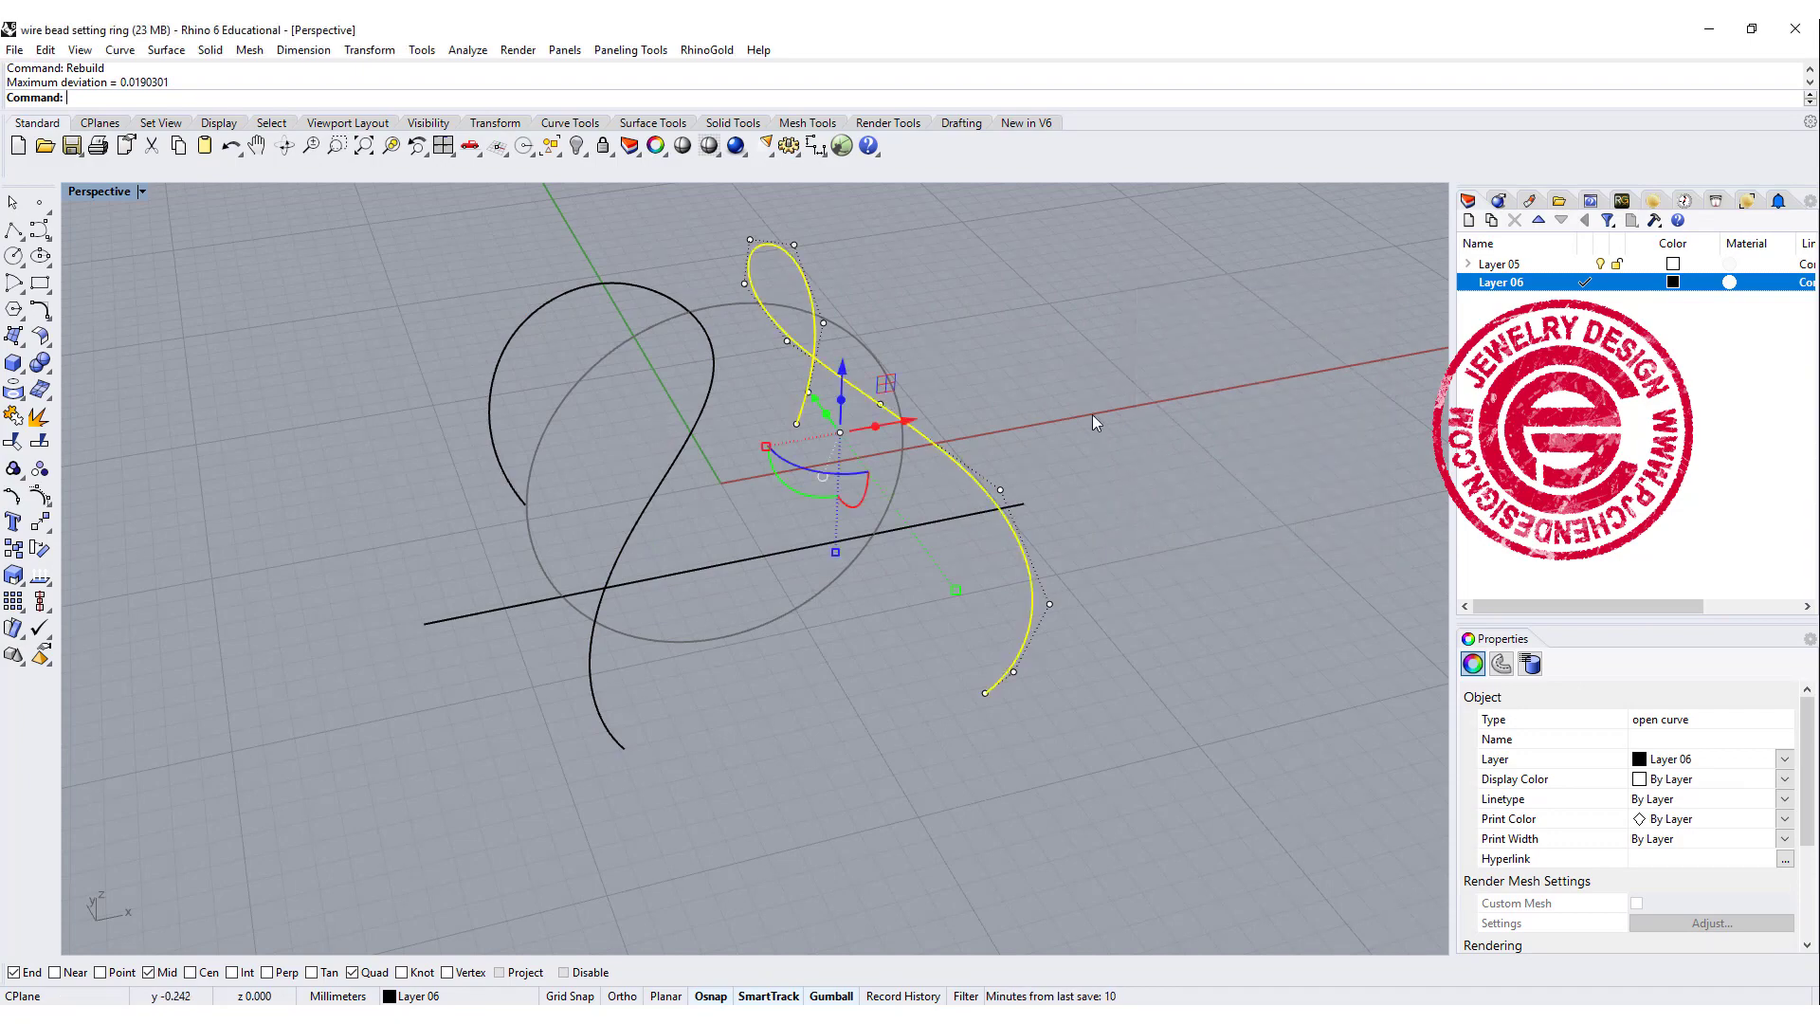
Step: Scale the lower control points of the negative-X curve inward in the Right view so both legs taper toward each other
{"action": "right_click_drag", "start_coordinate": [1092, 413], "coordinate": [1148, 617]}
{"action": "right_click_drag", "start_coordinate": [708, 568], "coordinate": [1029, 578]}
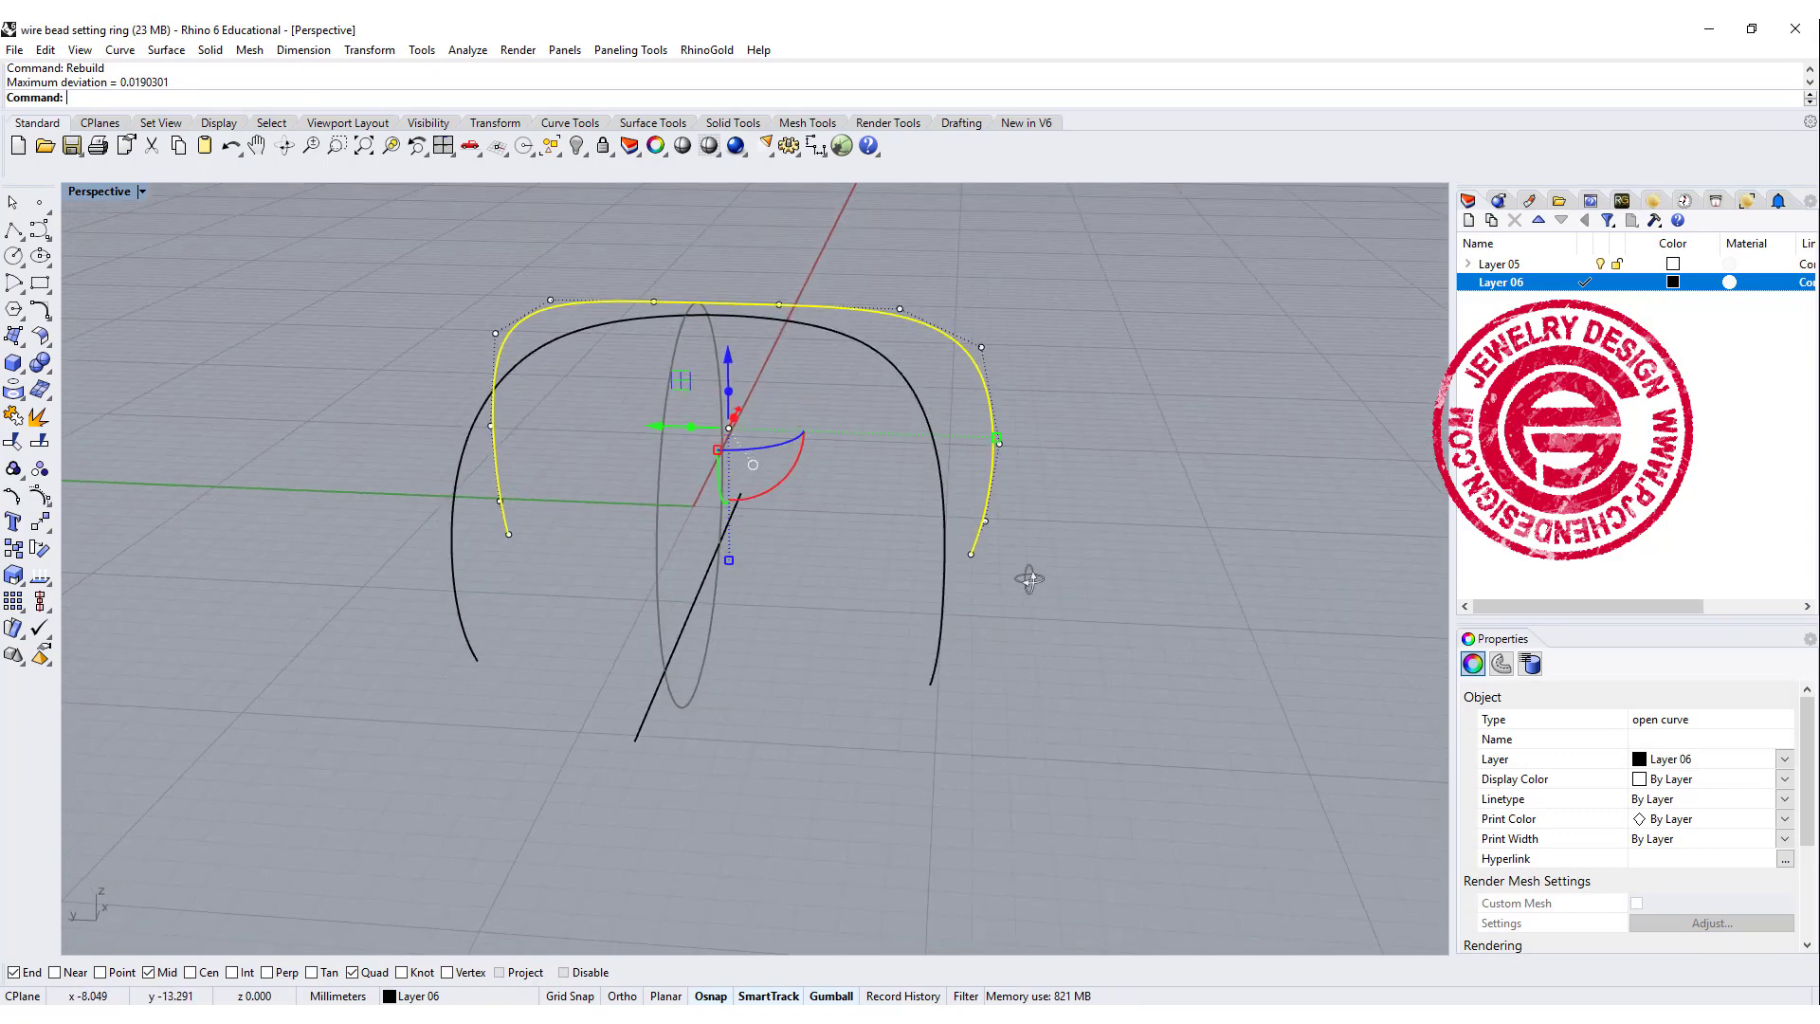
{"action": "left_click", "coordinate": [480, 482]}
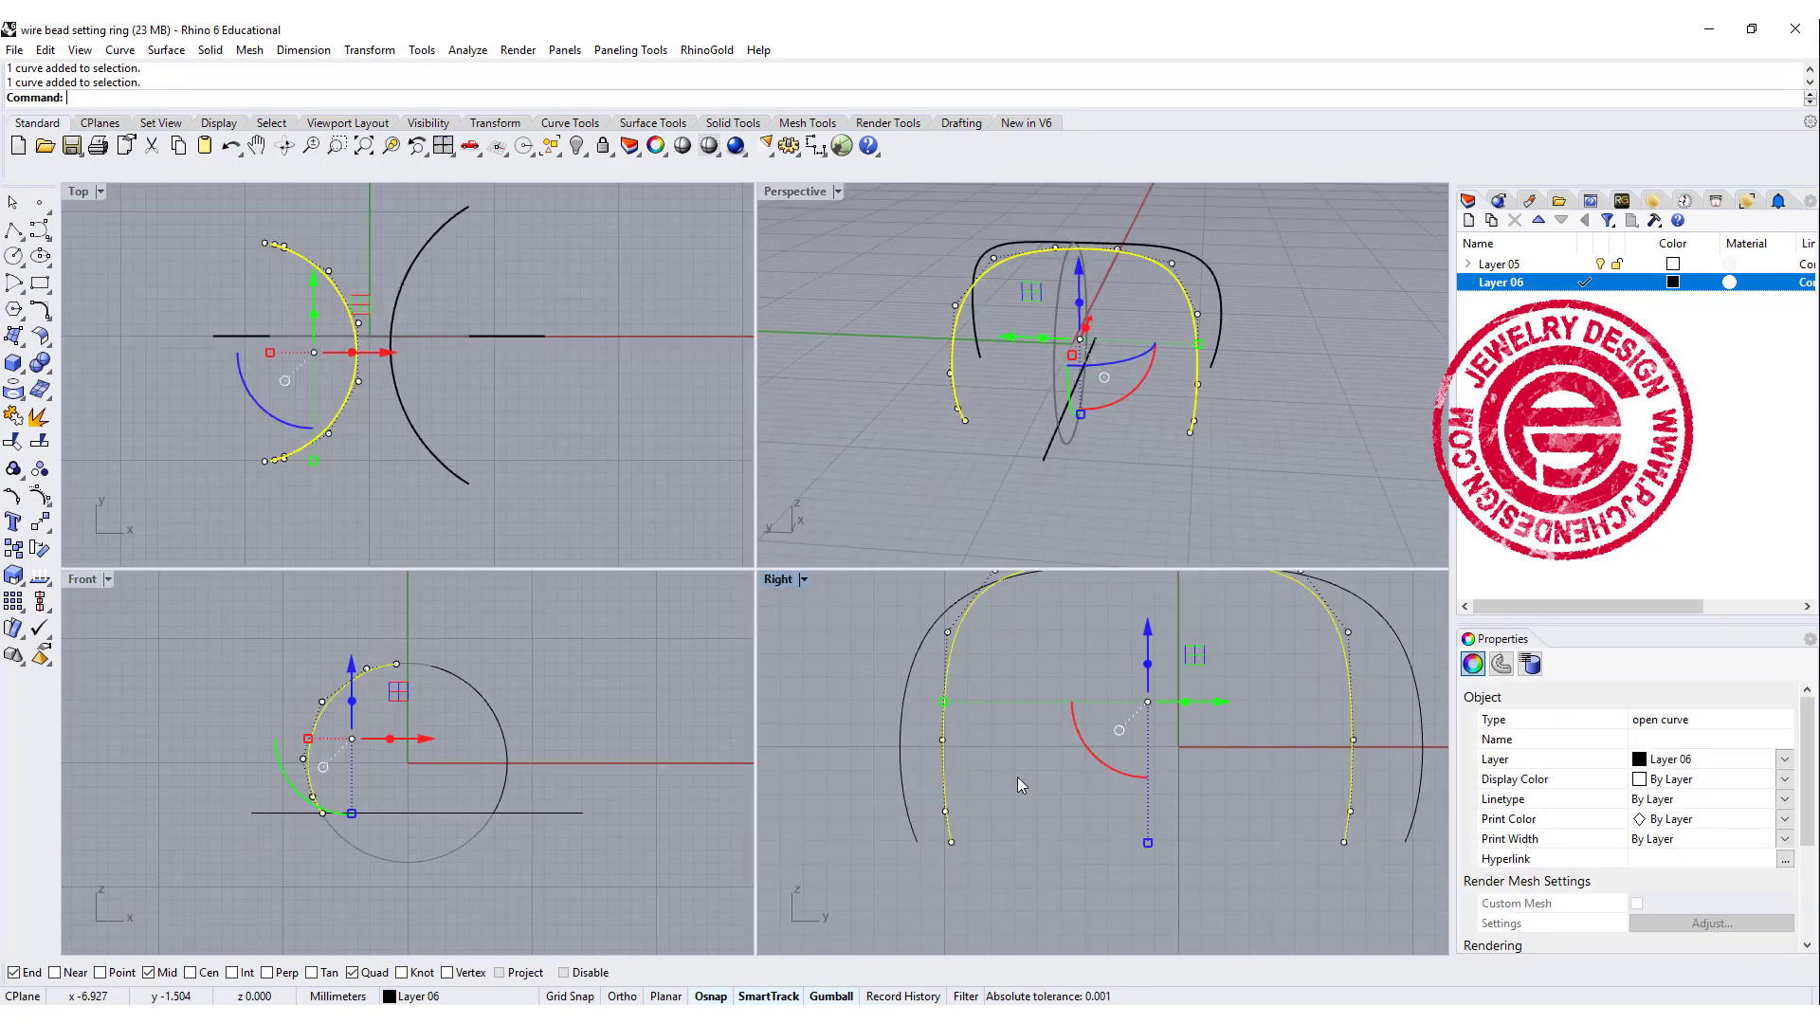
{"action": "right_click_drag", "start_coordinate": [1017, 780], "coordinate": [1001, 764]}
{"action": "left_click_drag", "start_coordinate": [820, 685], "coordinate": [1350, 876]}
{"action": "left_click_drag", "start_coordinate": [921, 779], "coordinate": [1335, 873]}
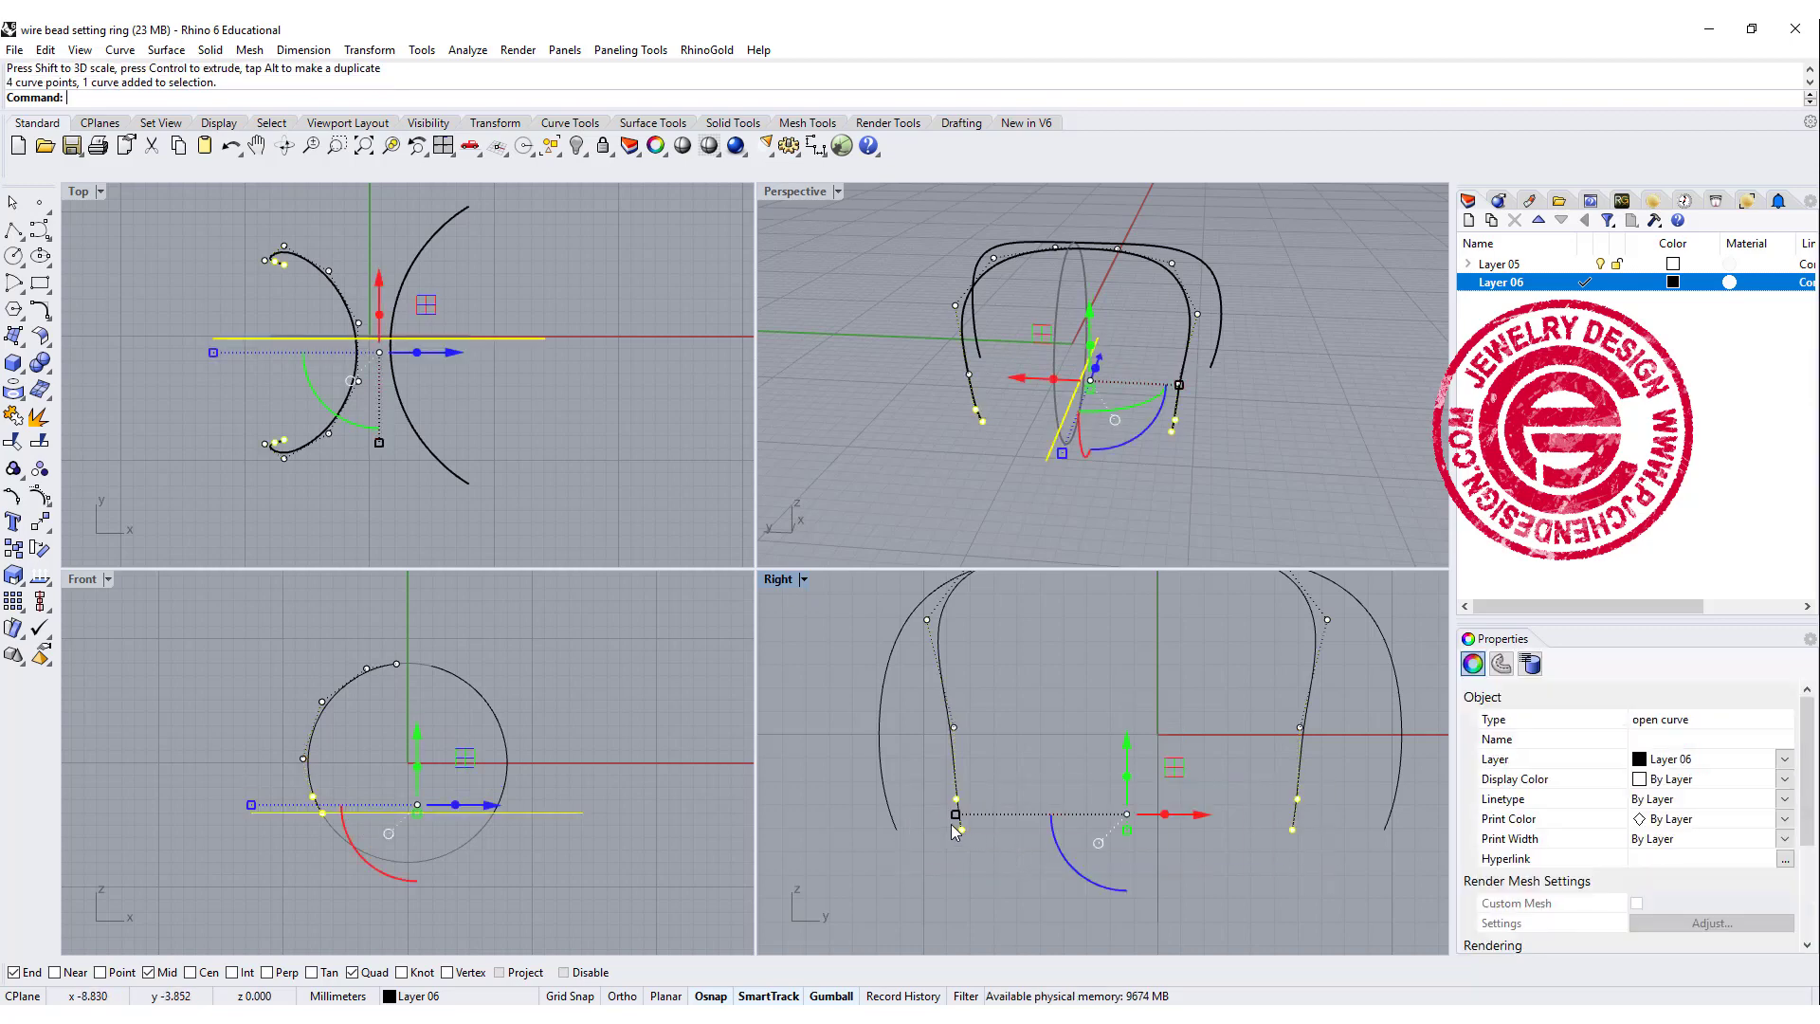
{"action": "left_click_drag", "start_coordinate": [954, 814], "coordinate": [1334, 872]}
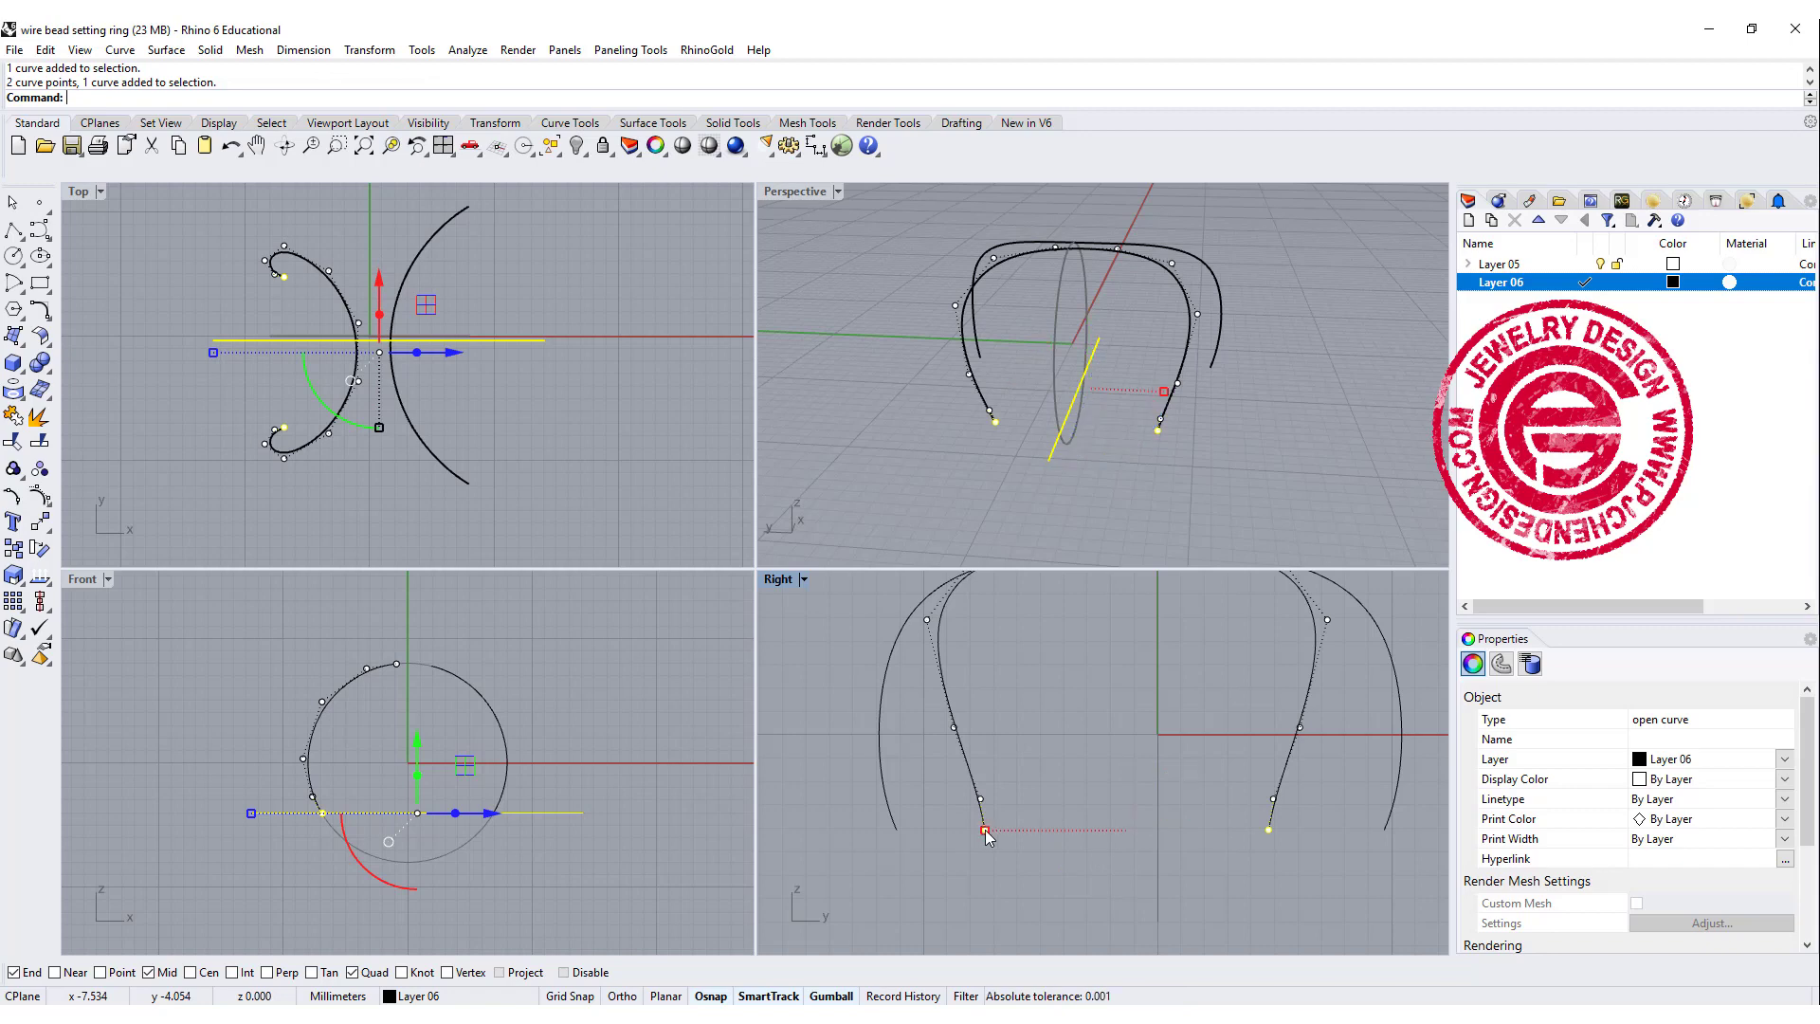
{"action": "left_click_drag", "start_coordinate": [985, 830], "coordinate": [1012, 839]}
{"action": "key", "text": "Escape"}
{"action": "key", "text": "Escape"}
Step: Scale the lower control points of the positive-X curve inward in the Right view, bringing its ends near the other curve's ends
{"action": "right_click_drag", "start_coordinate": [1336, 352], "coordinate": [1245, 338]}
{"action": "left_click", "coordinate": [1246, 379]}
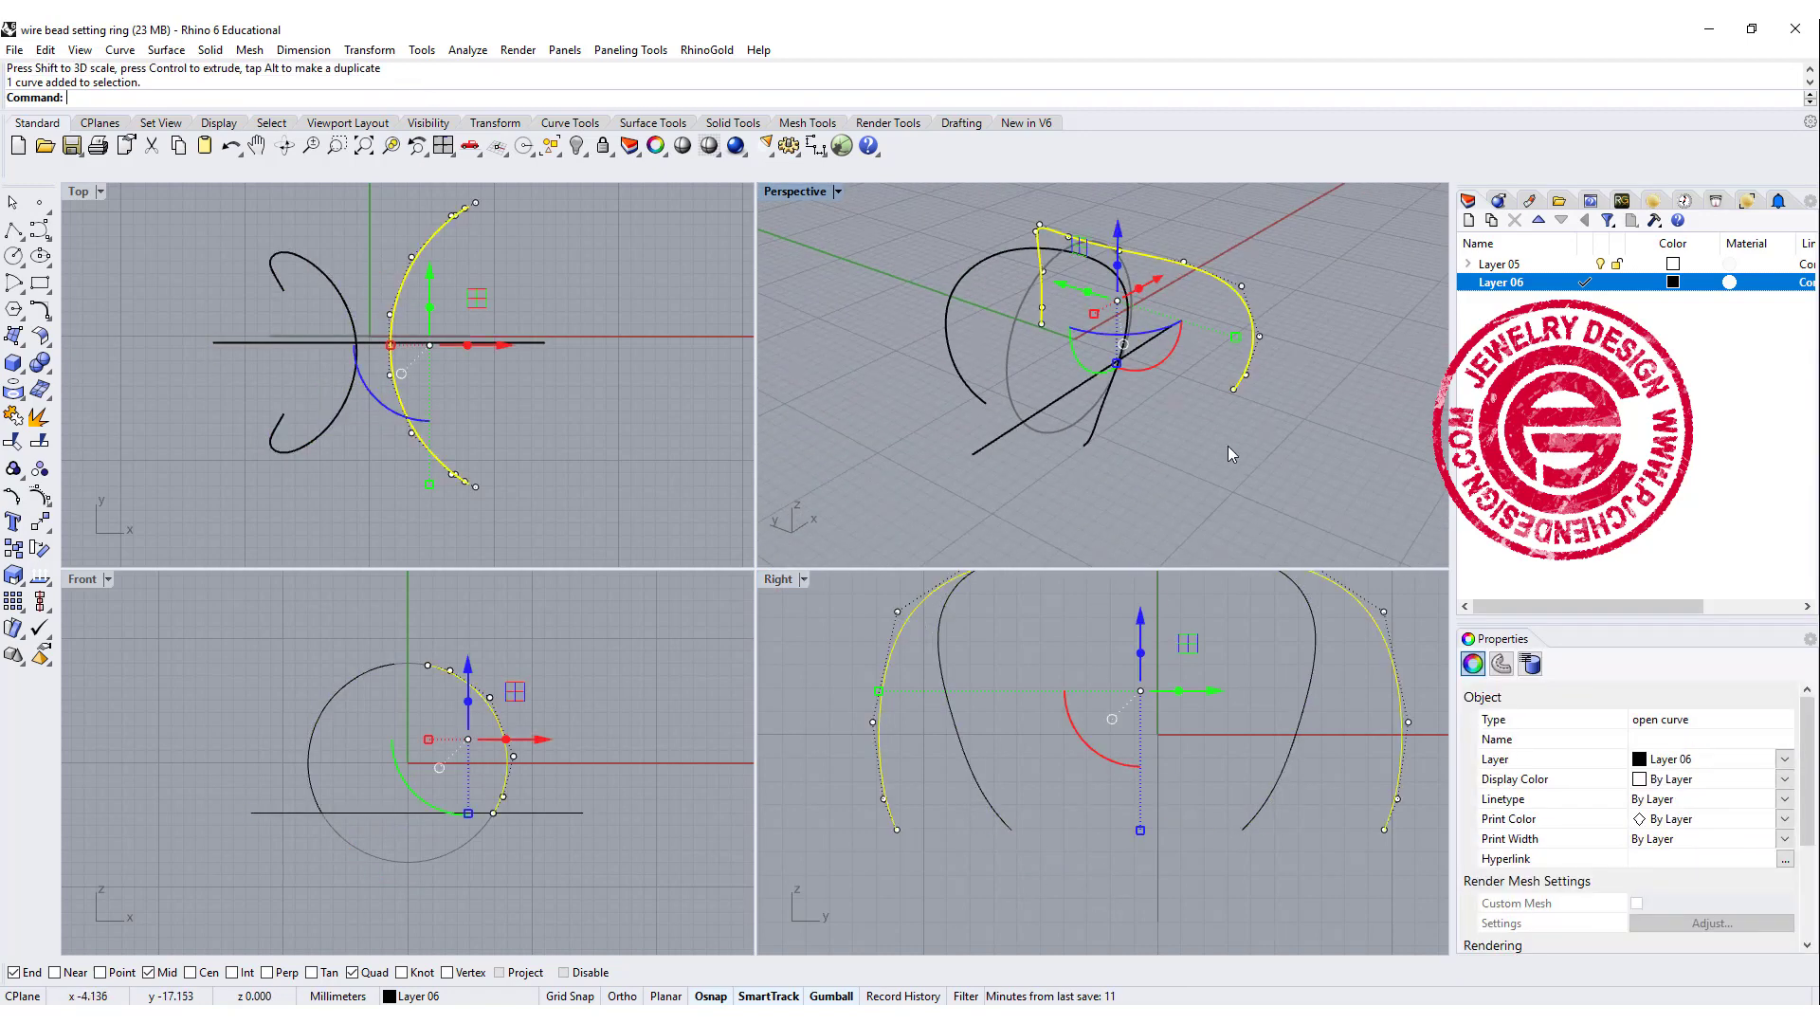
{"action": "left_click_drag", "start_coordinate": [834, 735], "coordinate": [1425, 883]}
{"action": "left_click_drag", "start_coordinate": [872, 779], "coordinate": [1404, 857]}
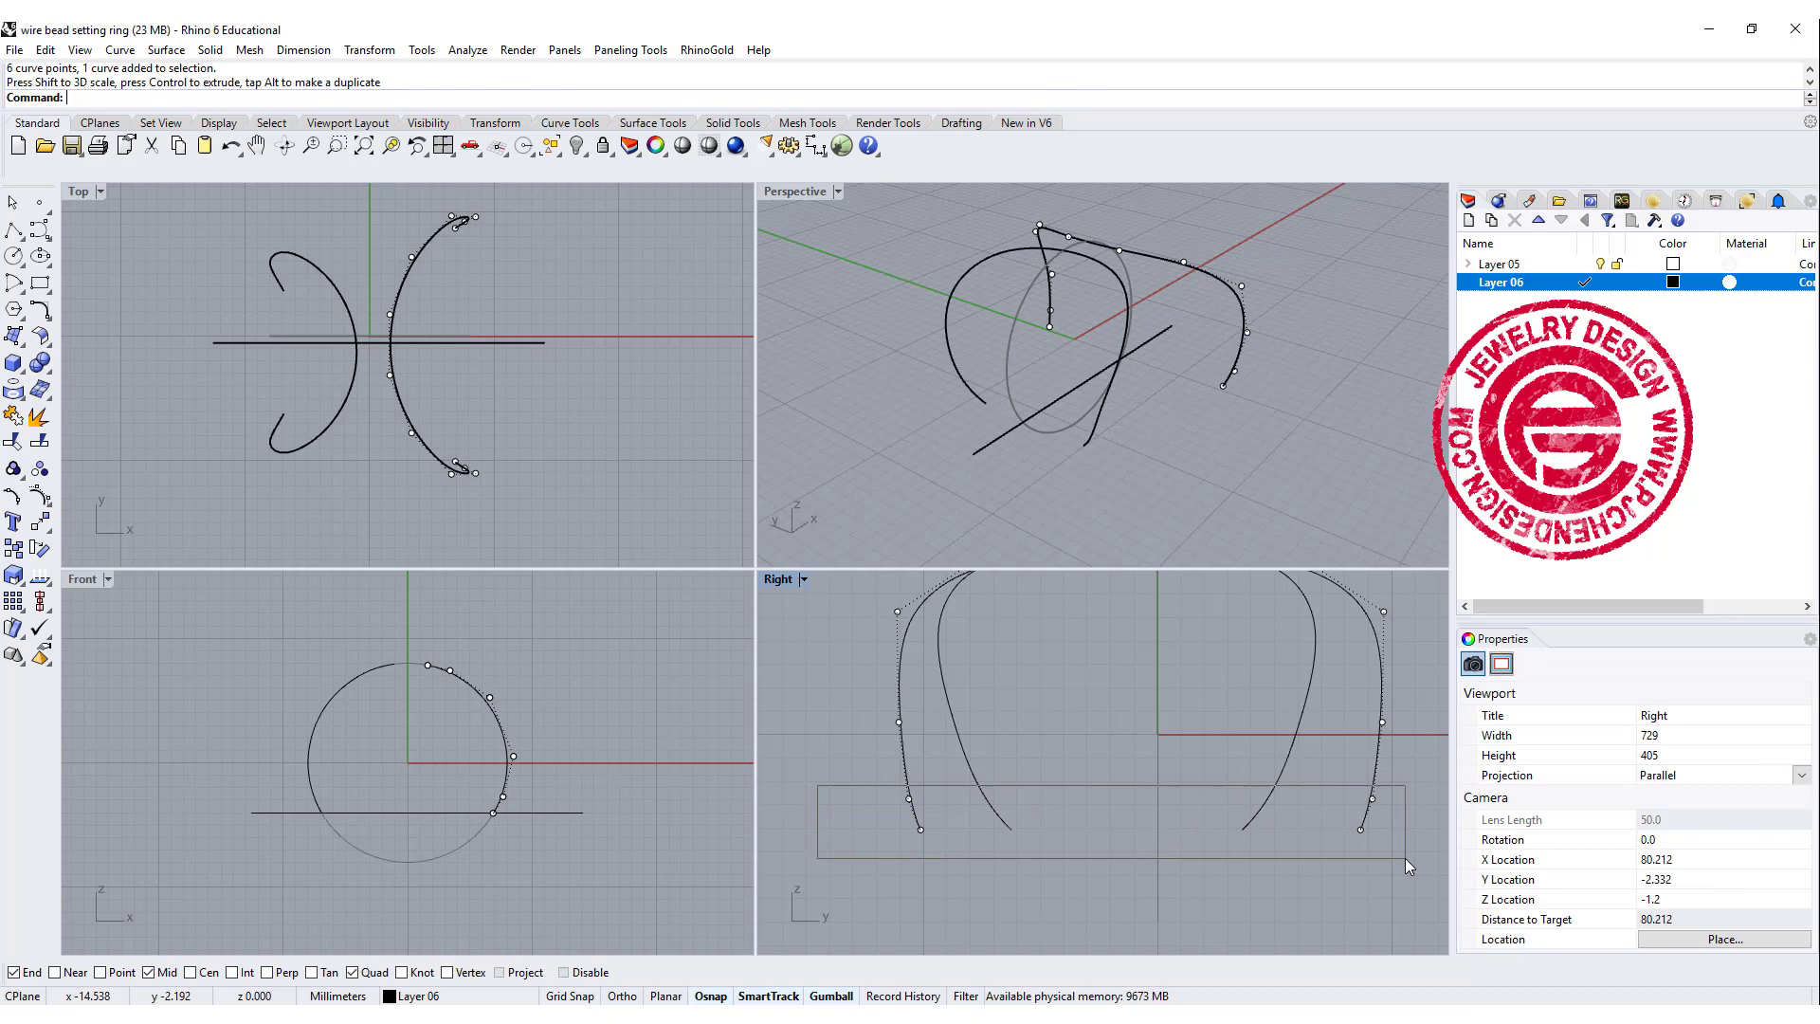
{"action": "left_click_drag", "start_coordinate": [884, 822], "coordinate": [1294, 834]}
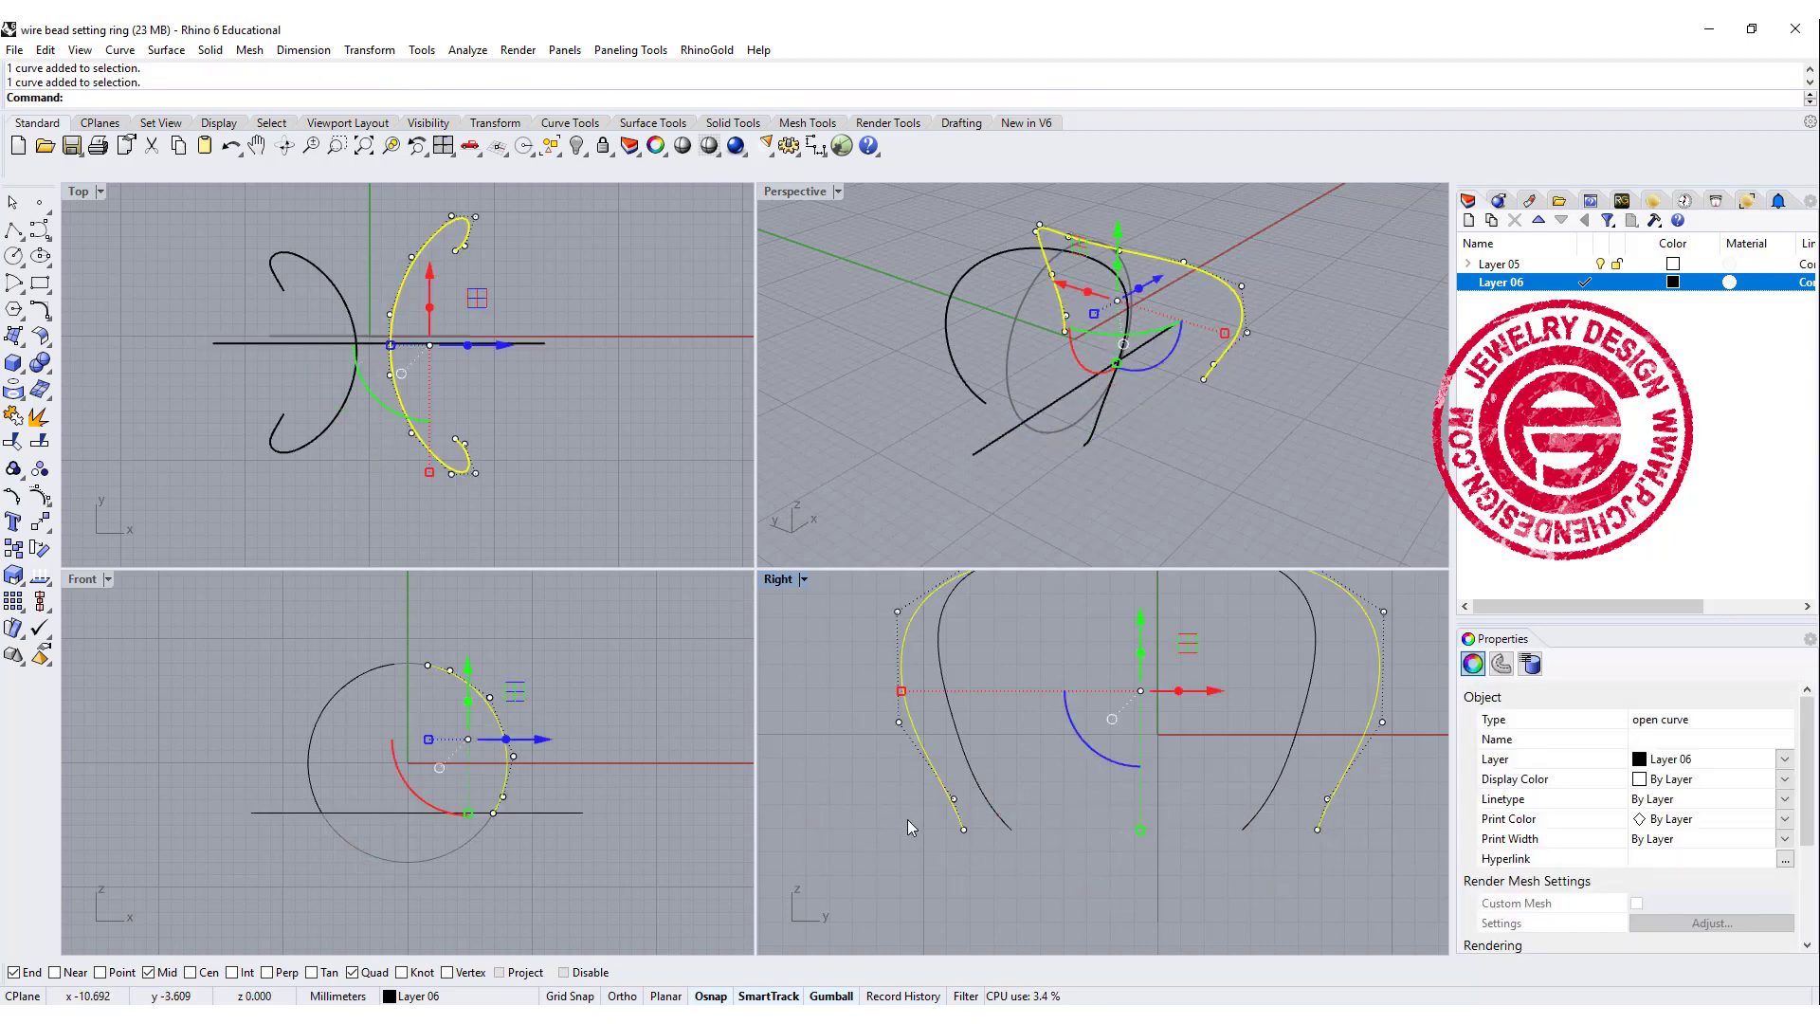
{"action": "left_click_drag", "start_coordinate": [907, 818], "coordinate": [1365, 886]}
{"action": "left_click_drag", "start_coordinate": [965, 834], "coordinate": [991, 835]}
{"action": "key", "text": "Escape"}
{"action": "key", "text": "Escape"}
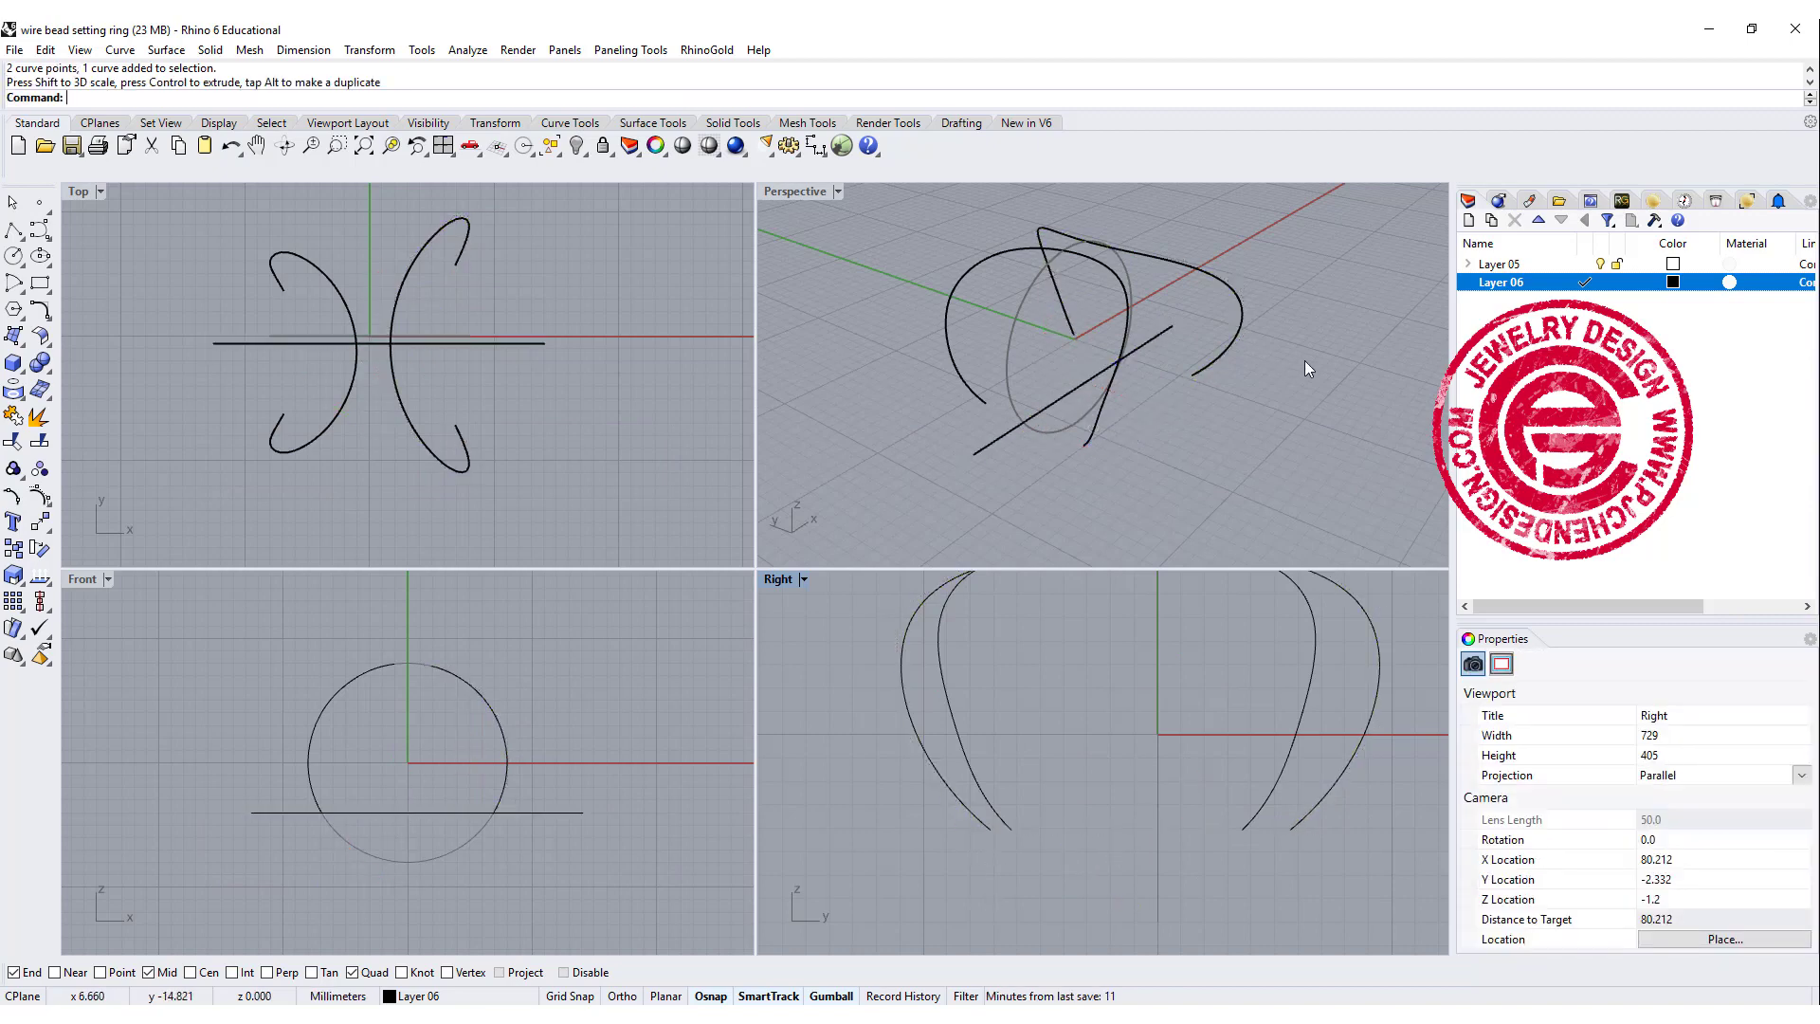
Step: Start a tangent curve blend between the two curves' lower ends on the positive-Y side
{"action": "right_click_drag", "start_coordinate": [1304, 360], "coordinate": [1265, 405]}
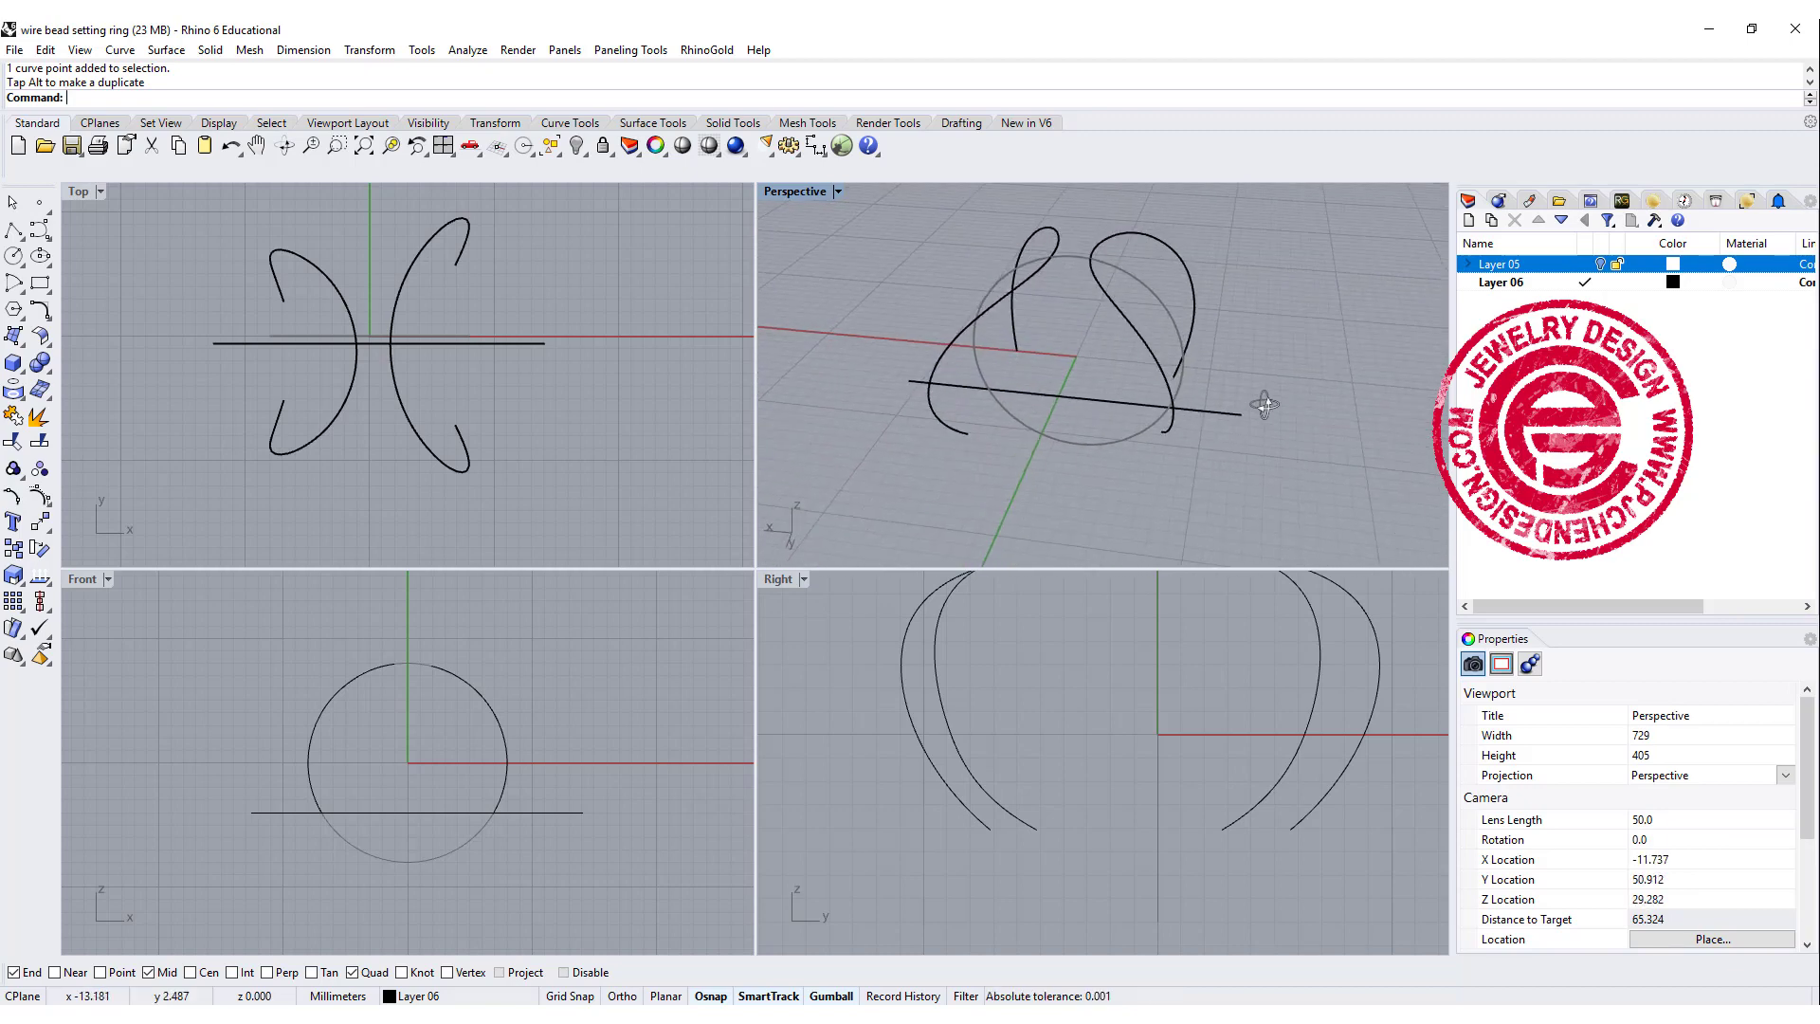
{"action": "left_click", "coordinate": [47, 313]}
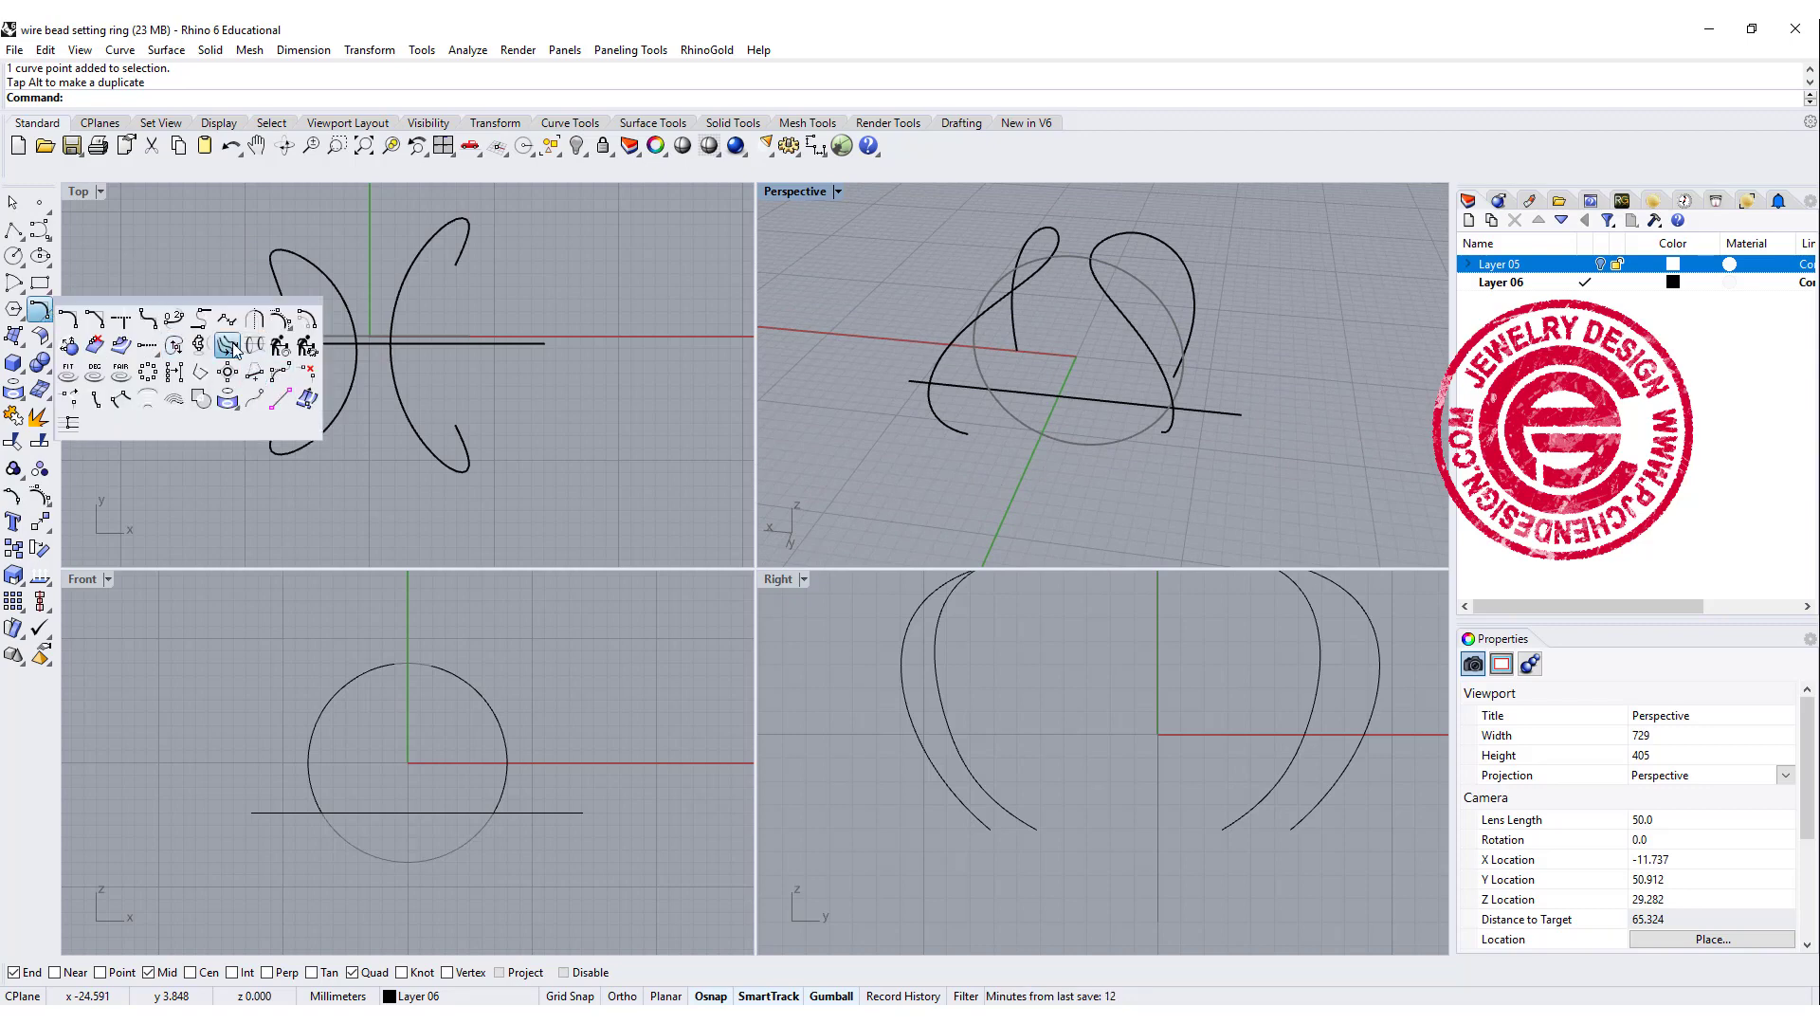
{"action": "left_click", "coordinate": [174, 323]}
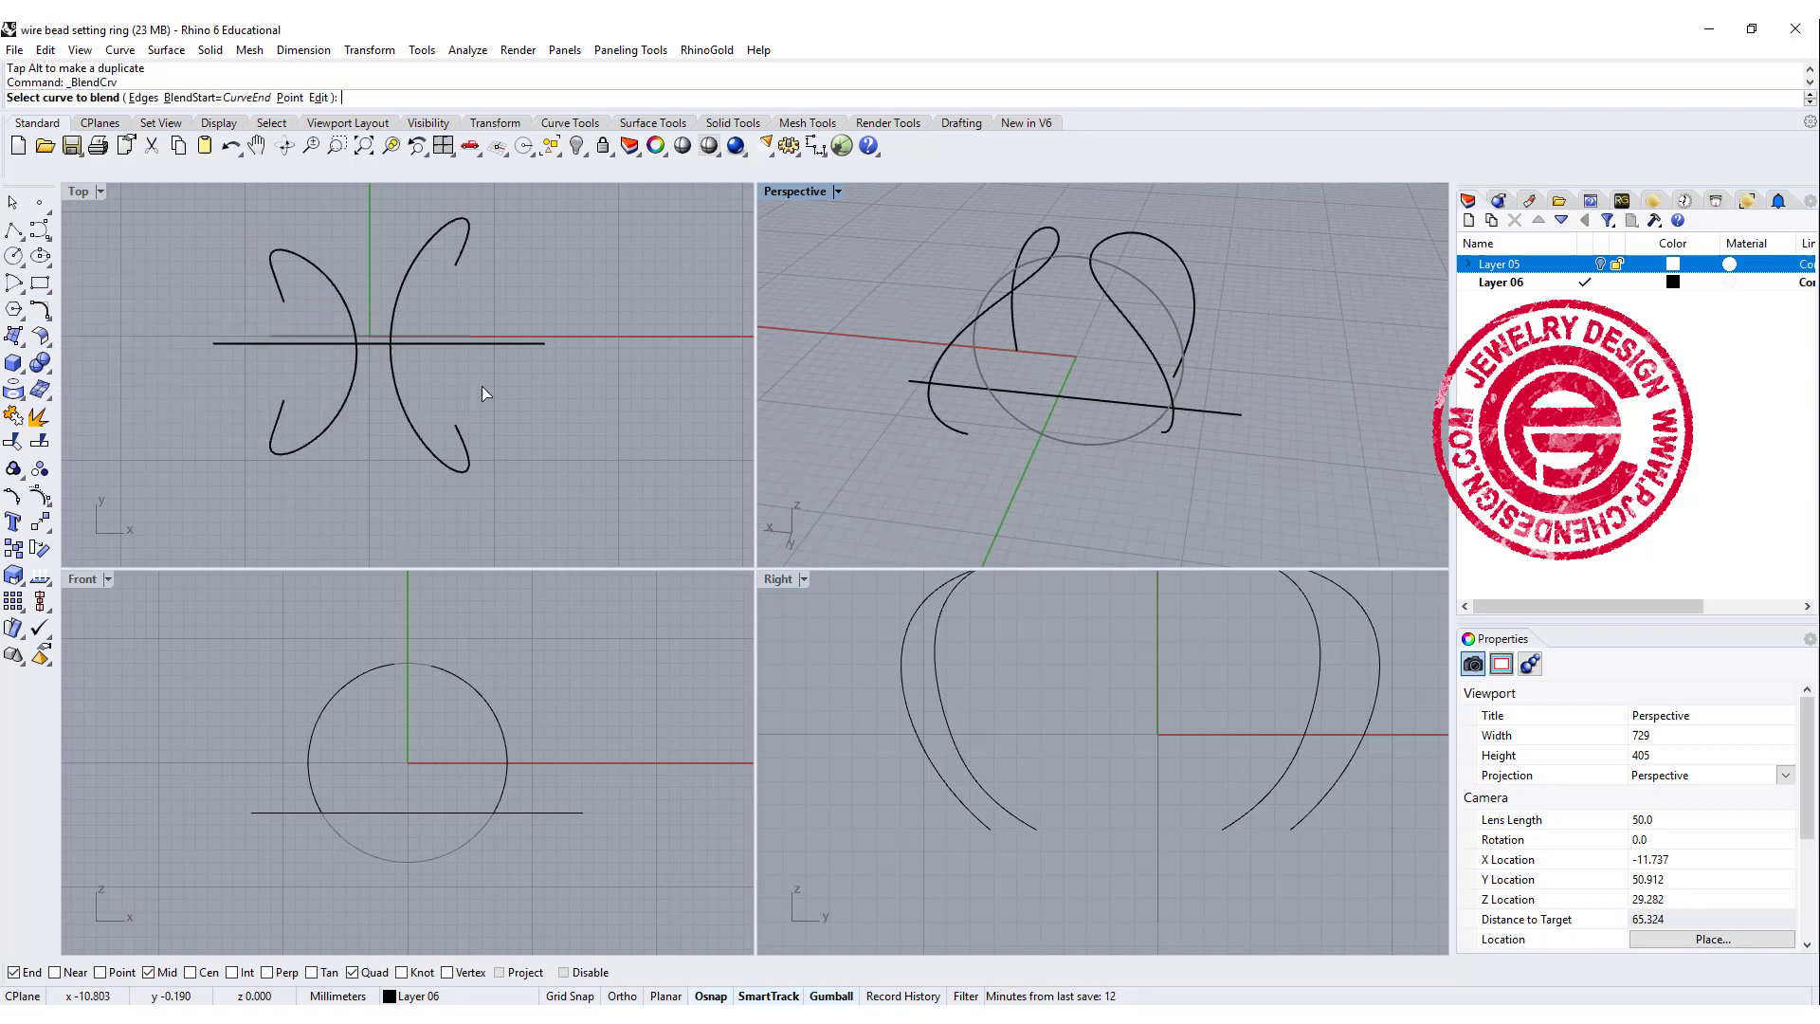
{"action": "left_click", "coordinate": [965, 436]}
{"action": "left_click", "coordinate": [1166, 431]}
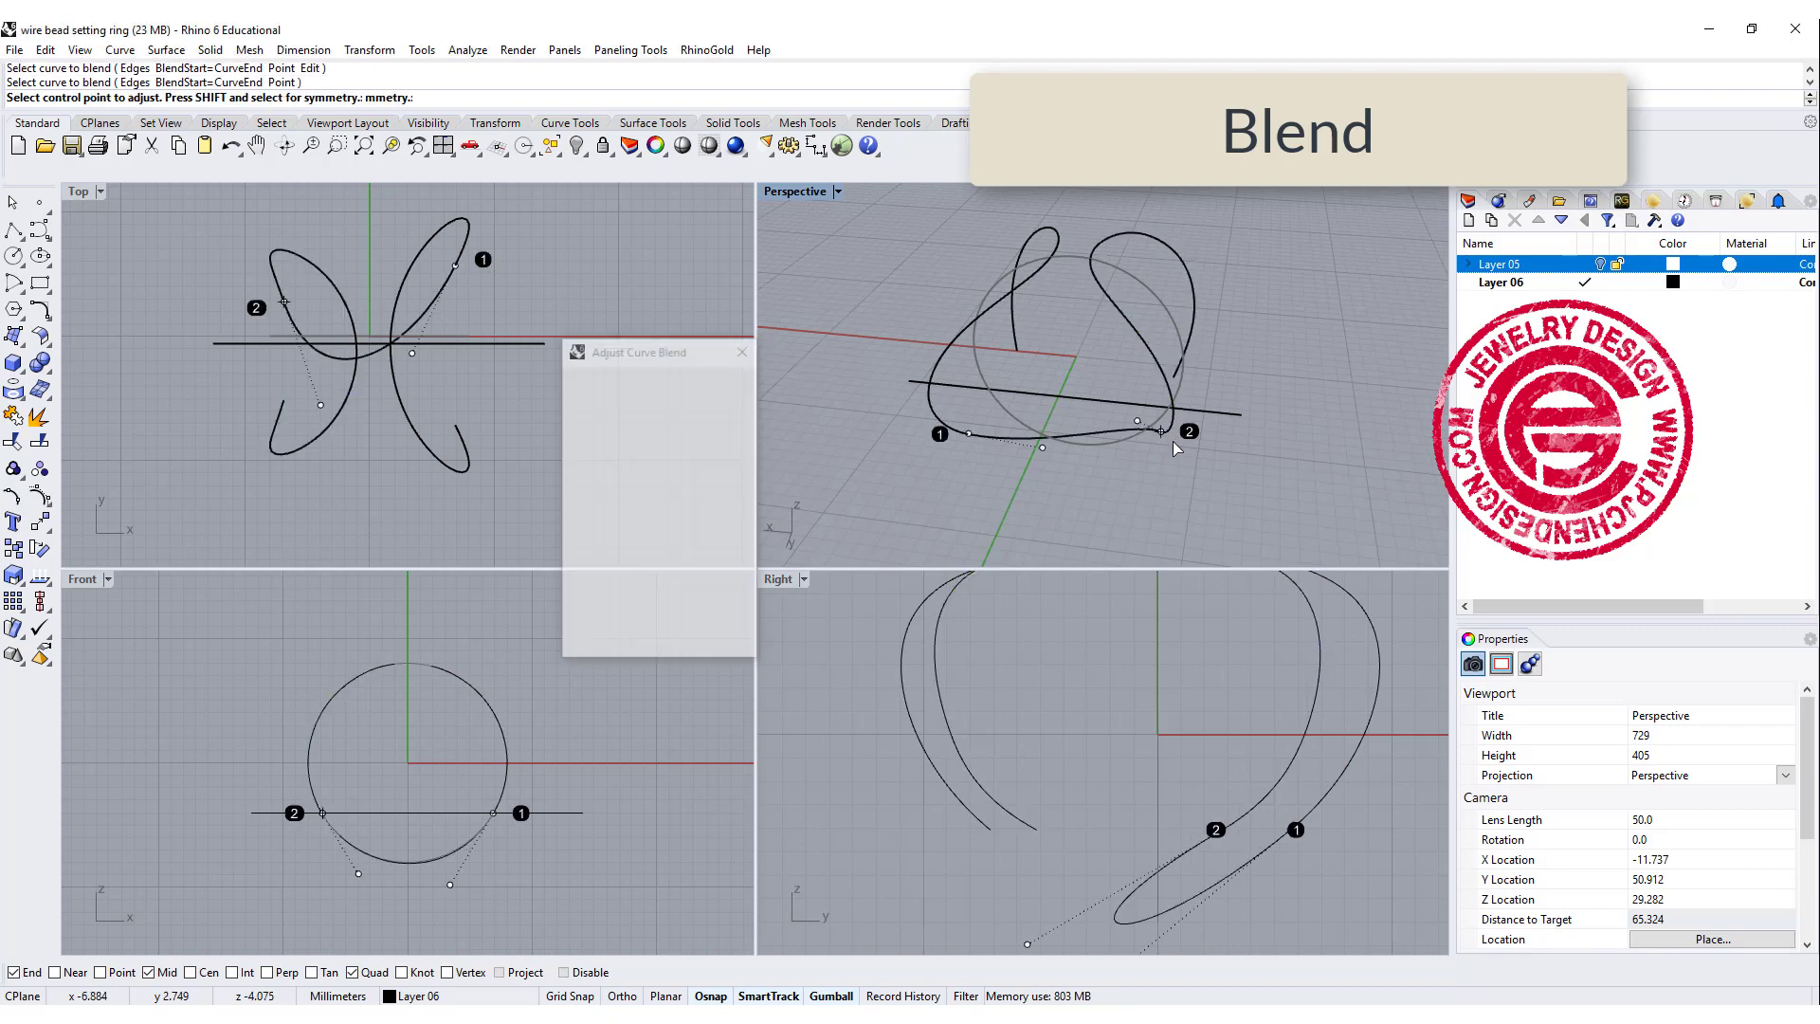
Step: Shorten both handles of the blend so its arc is shallower, and accept it
{"action": "right_click_drag", "start_coordinate": [1081, 538], "coordinate": [987, 305]}
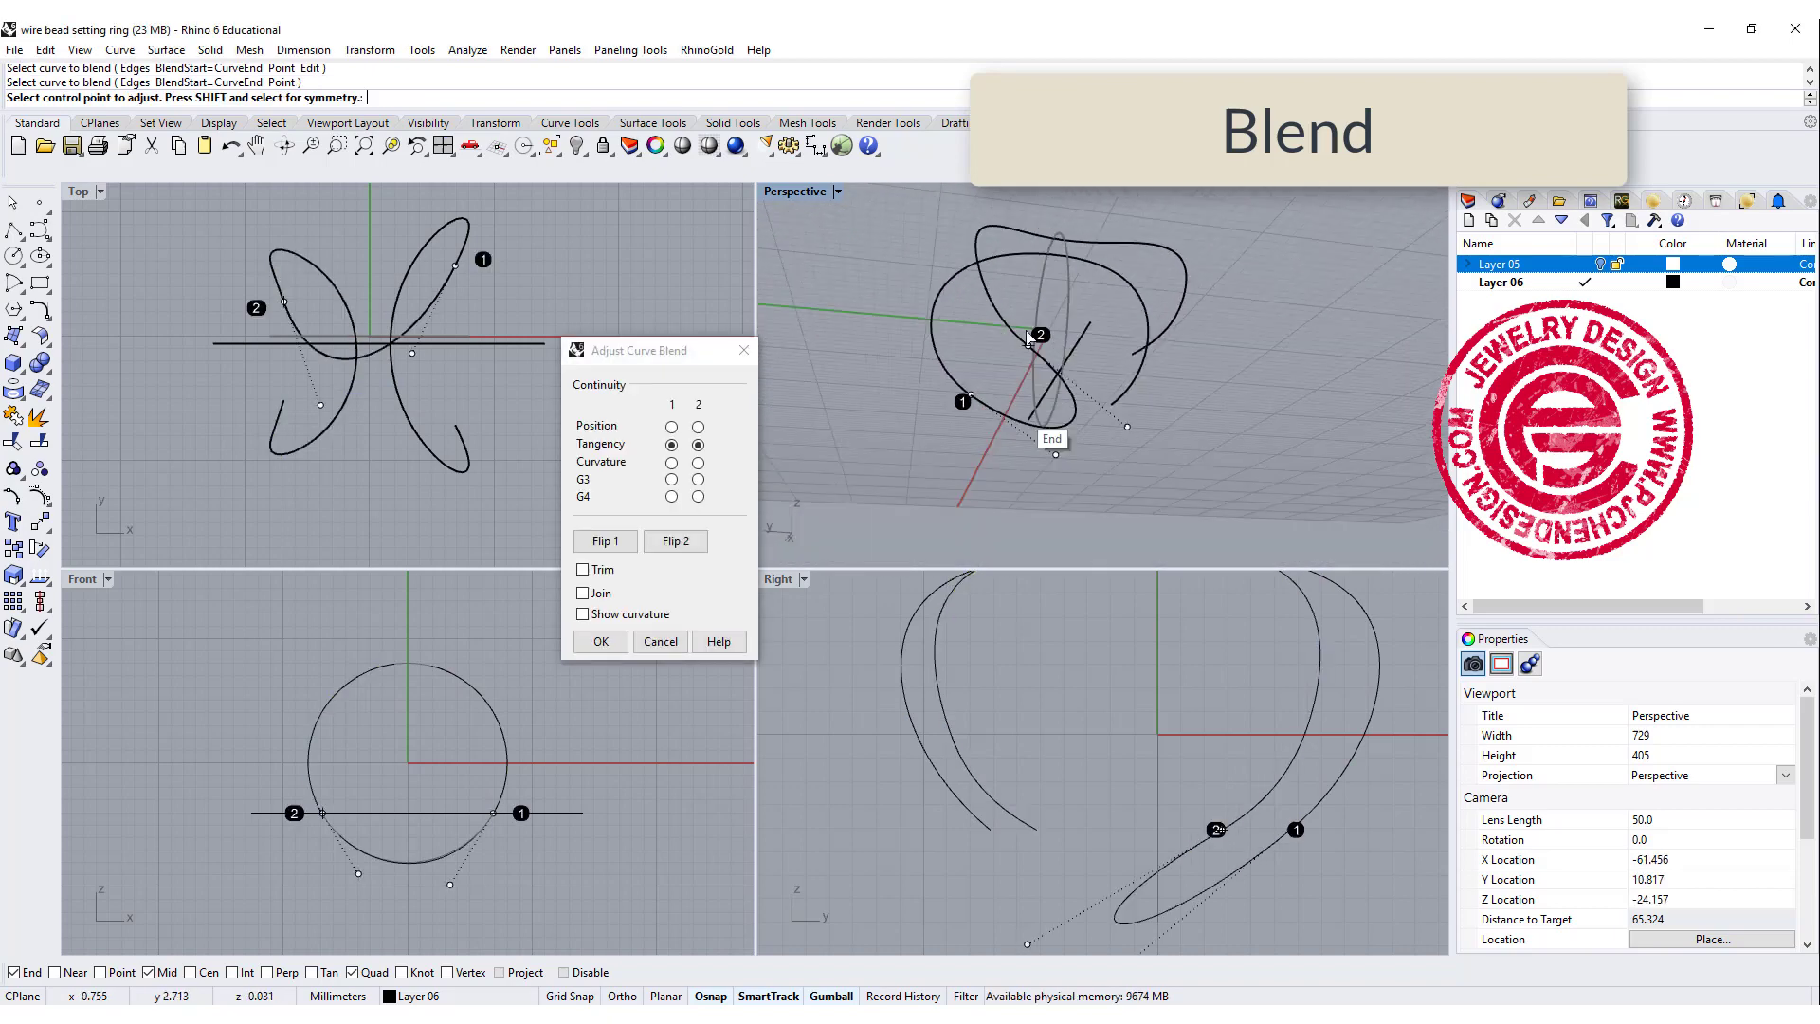
{"action": "left_click", "coordinate": [1127, 426]}
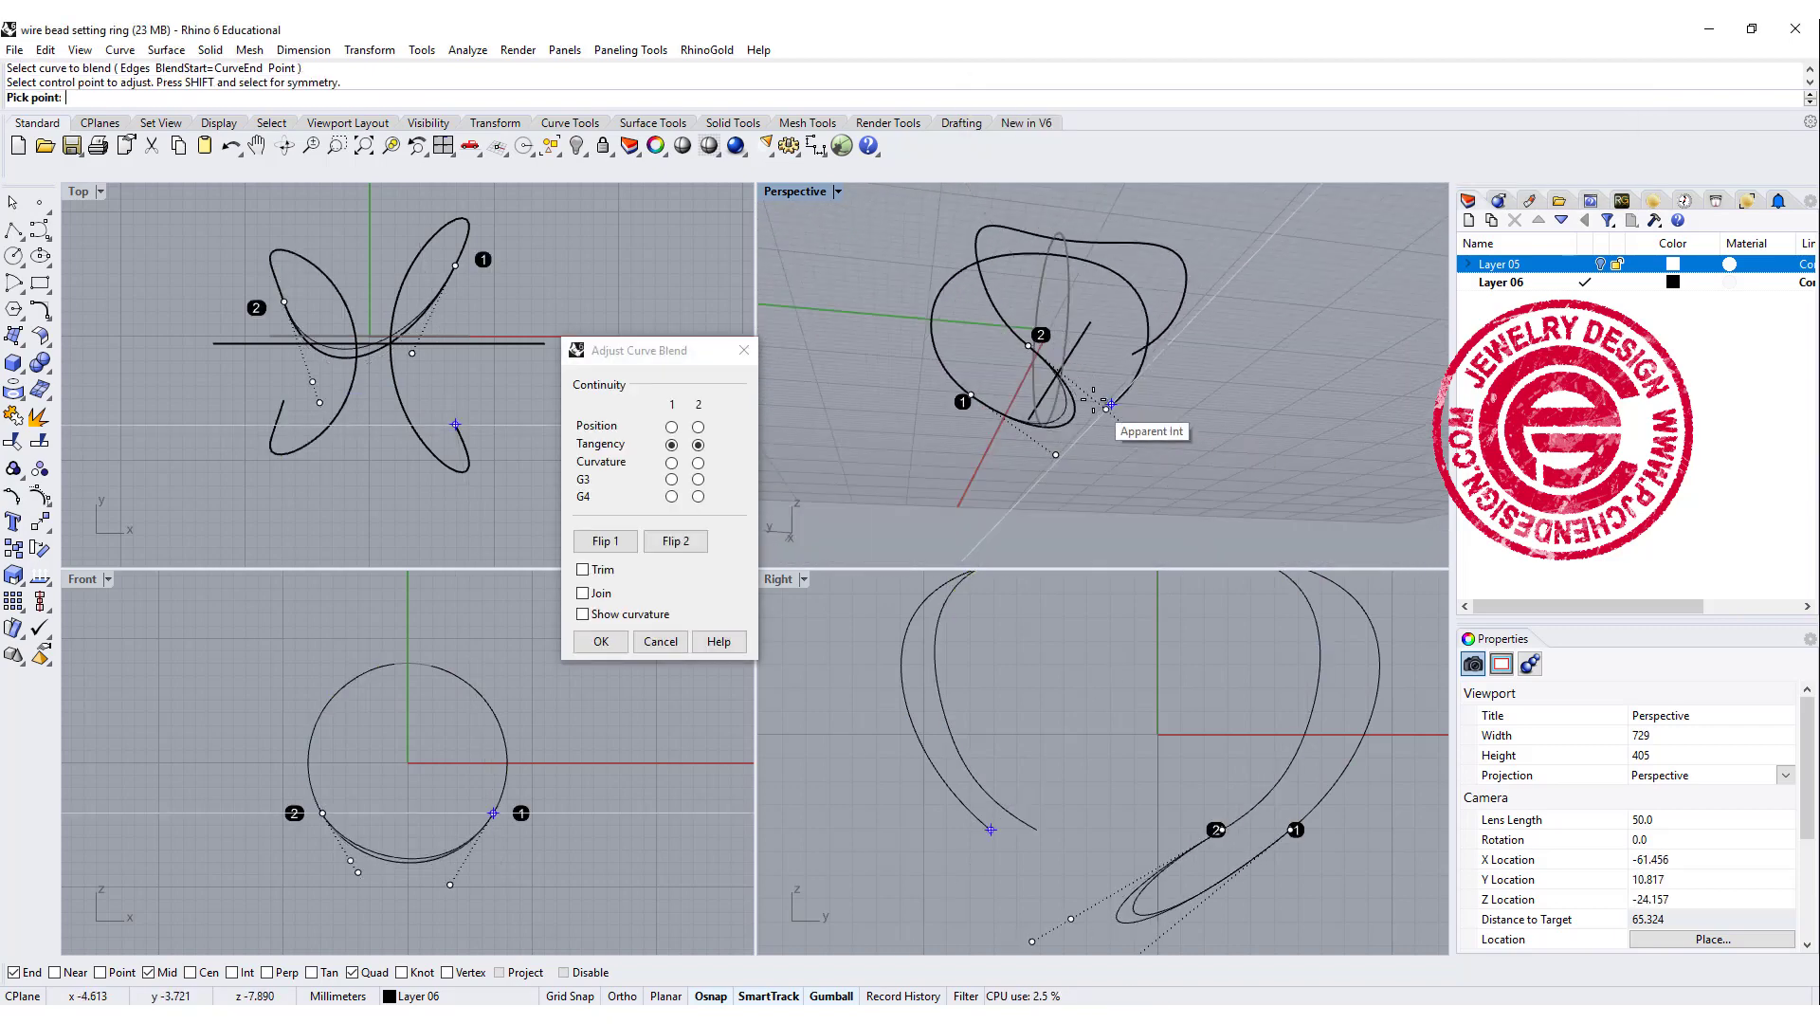
{"action": "left_click", "coordinate": [1099, 403]}
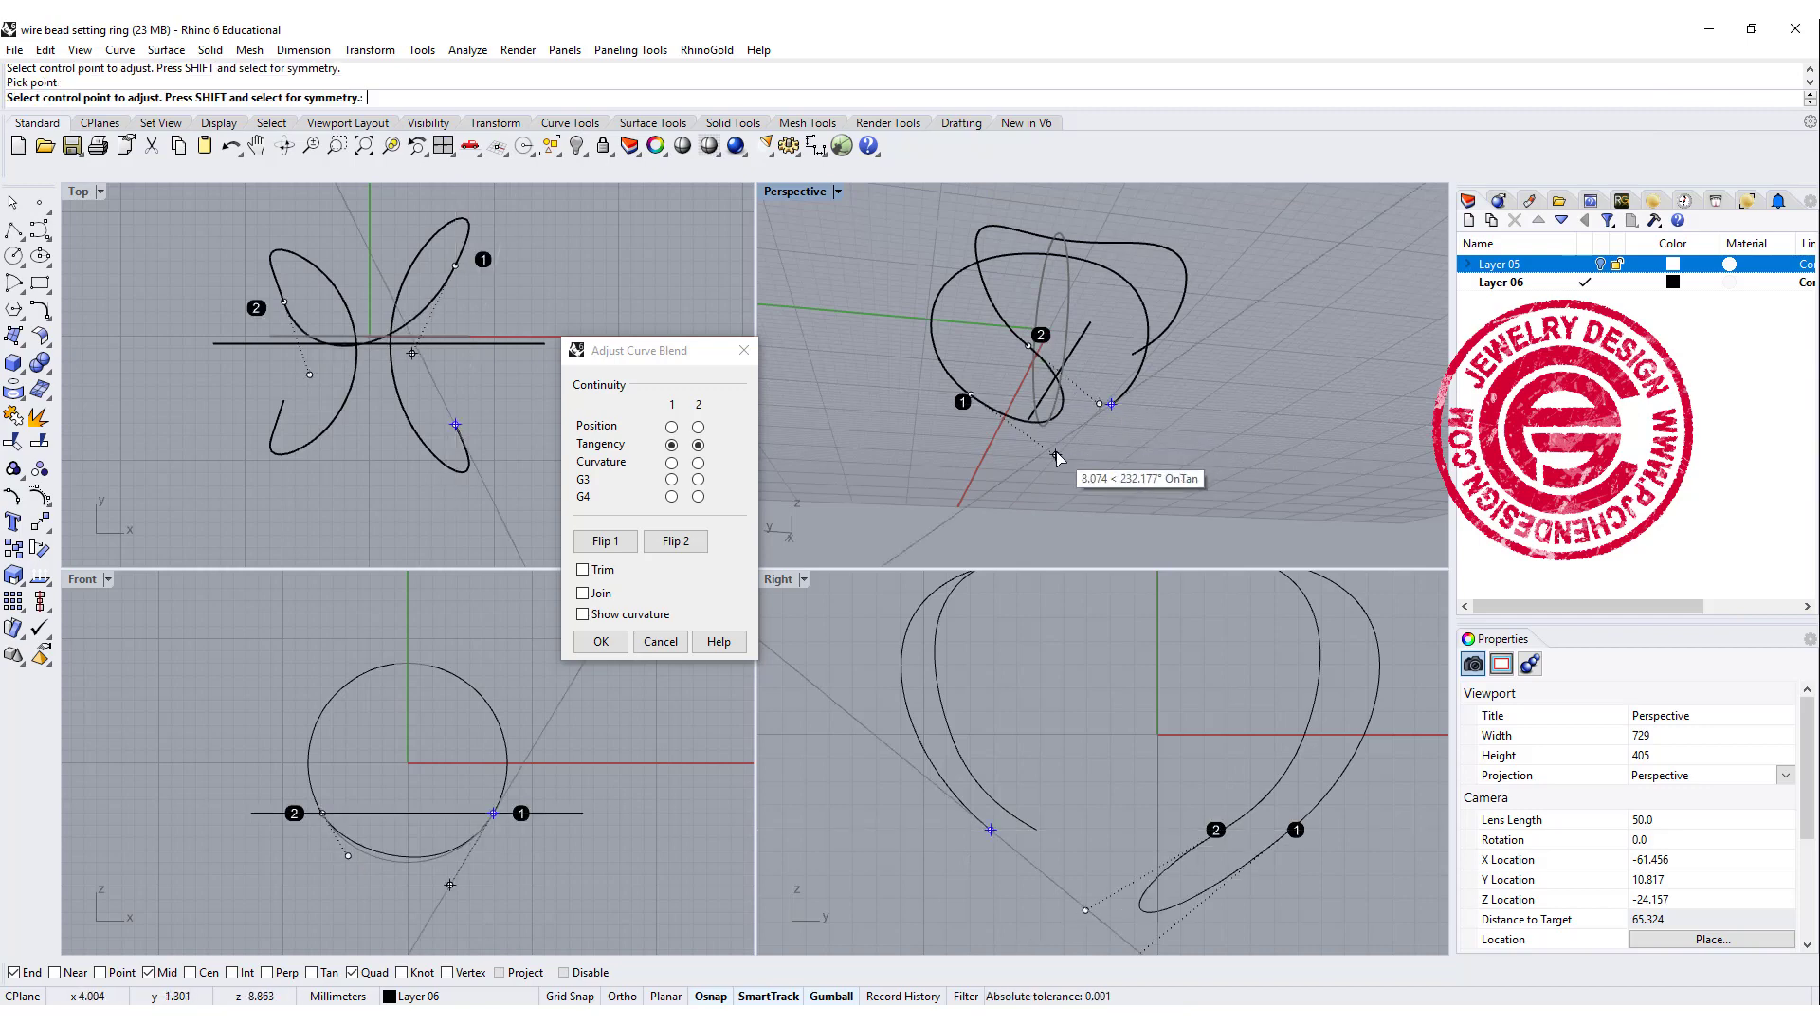
{"action": "left_click", "coordinate": [1056, 454]}
{"action": "left_click", "coordinate": [1042, 443]}
{"action": "right_click_drag", "start_coordinate": [1205, 372], "coordinate": [1145, 489]}
{"action": "right_click", "coordinate": [1175, 377]}
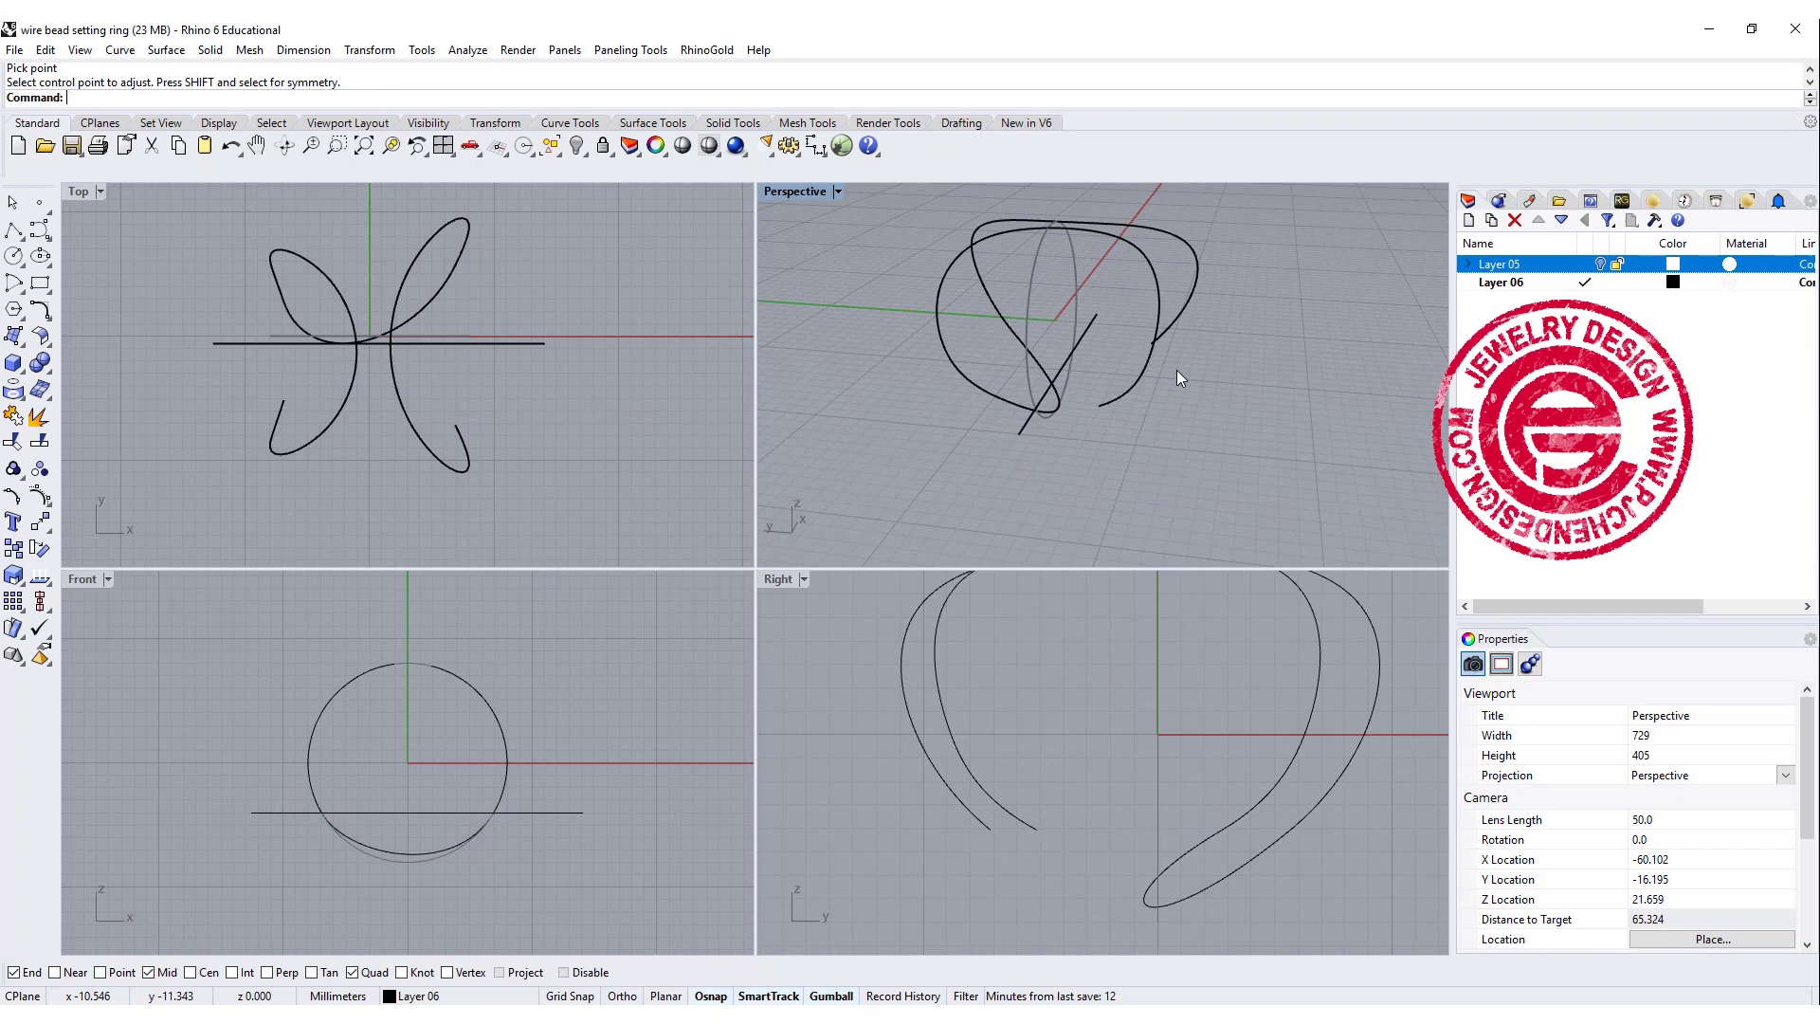
Step: Start a second tangent curve blend between the remaining lower ends on the negative-Y side
{"action": "key", "text": "Return"}
{"action": "mouse_move", "coordinate": [1175, 368]}
{"action": "right_mouse_down"}
{"action": "mouse_move", "coordinate": [1150, 410]}
{"action": "mouse_move", "coordinate": [1170, 361]}
{"action": "right_mouse_up"}
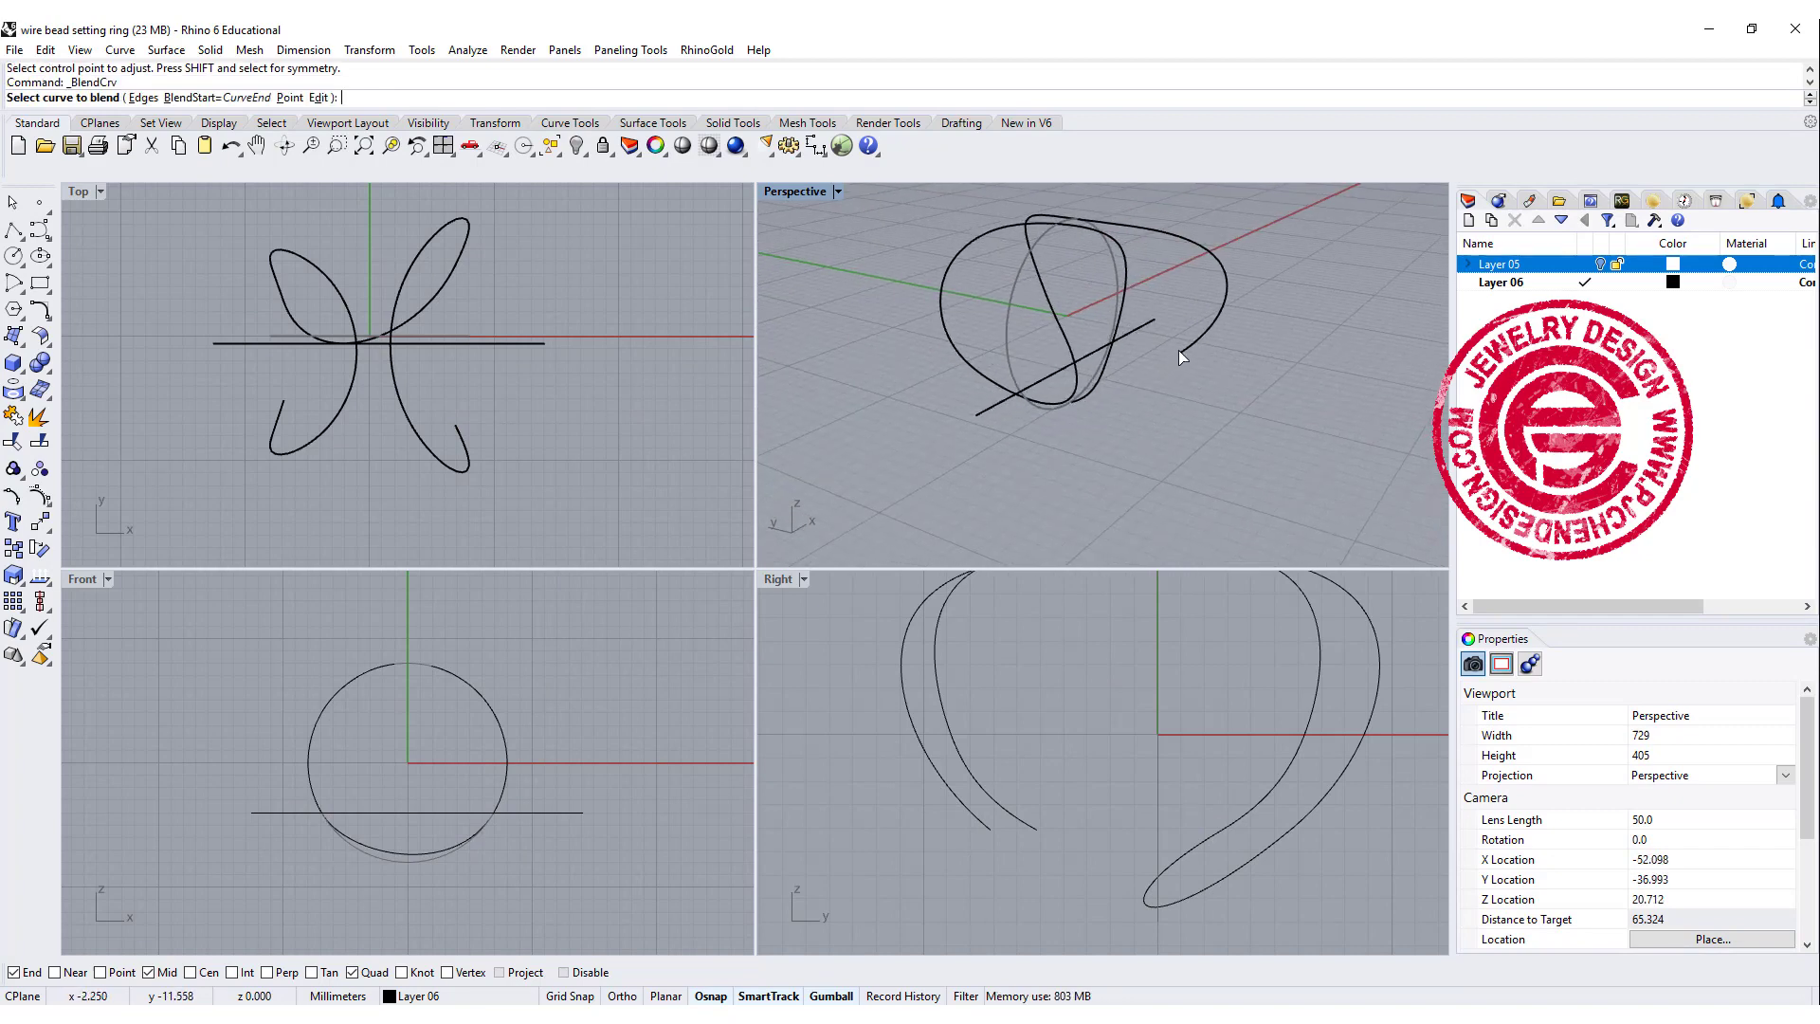
{"action": "left_click", "coordinate": [1179, 350]}
{"action": "mouse_move", "coordinate": [1071, 435]}
{"action": "right_mouse_down"}
{"action": "mouse_move", "coordinate": [1139, 424]}
{"action": "mouse_move", "coordinate": [1080, 433]}
{"action": "right_mouse_up"}
{"action": "left_click", "coordinate": [1106, 408]}
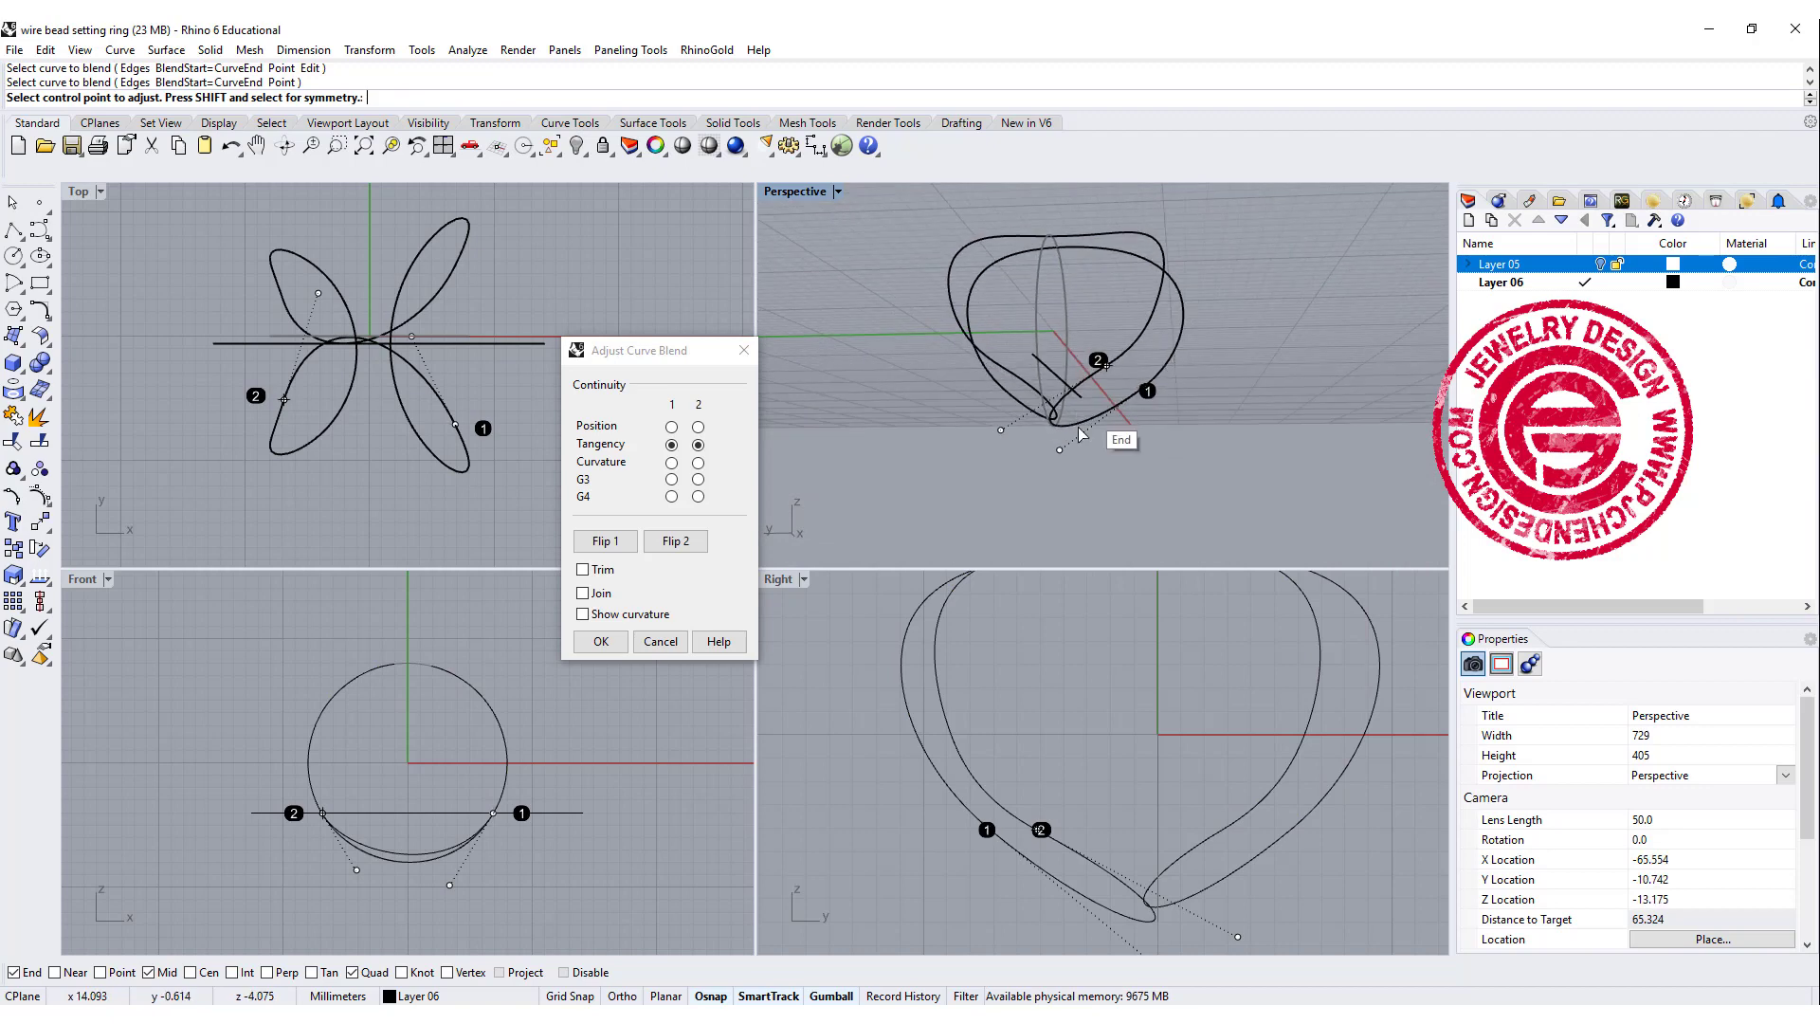
Step: Adjust the second blend's handles to match the shape of the first blend without crossing it, and accept it
{"action": "scroll", "coordinate": [1069, 443], "scroll_direction": "up", "scroll_amount": 2}
{"action": "left_click", "coordinate": [1058, 454]}
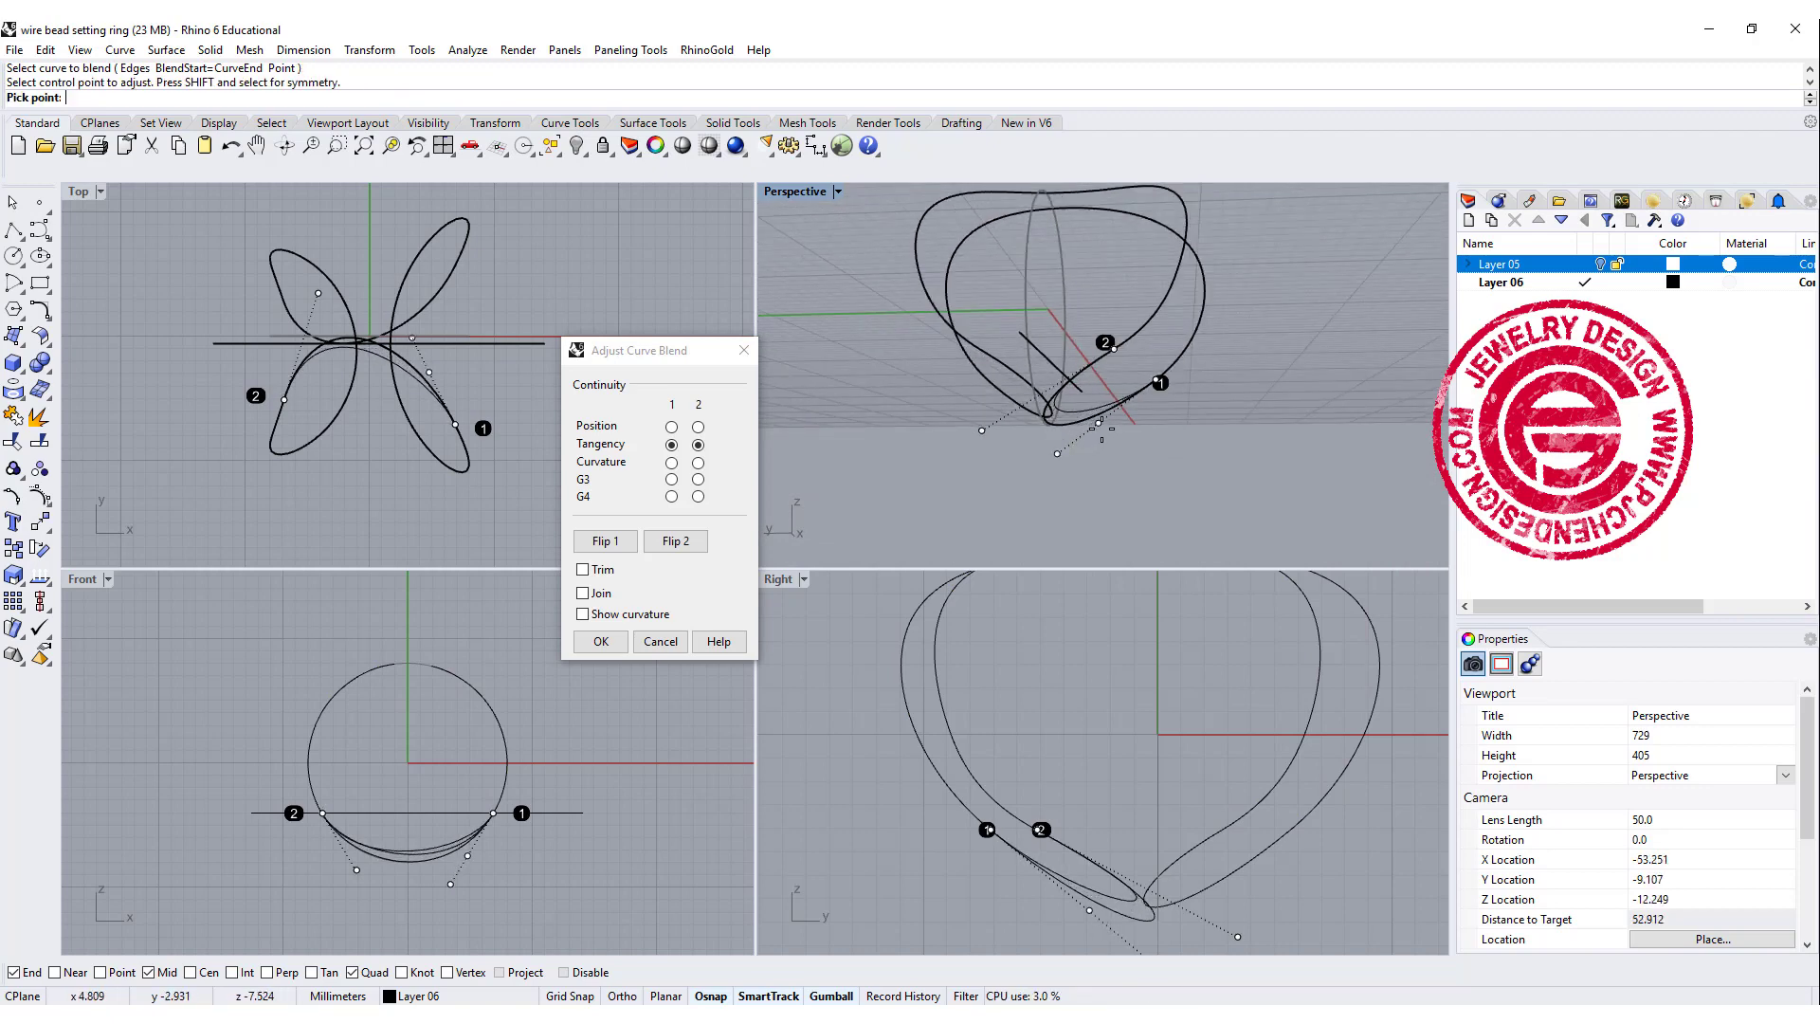
{"action": "left_click", "coordinate": [981, 432]}
{"action": "left_click", "coordinate": [982, 434]}
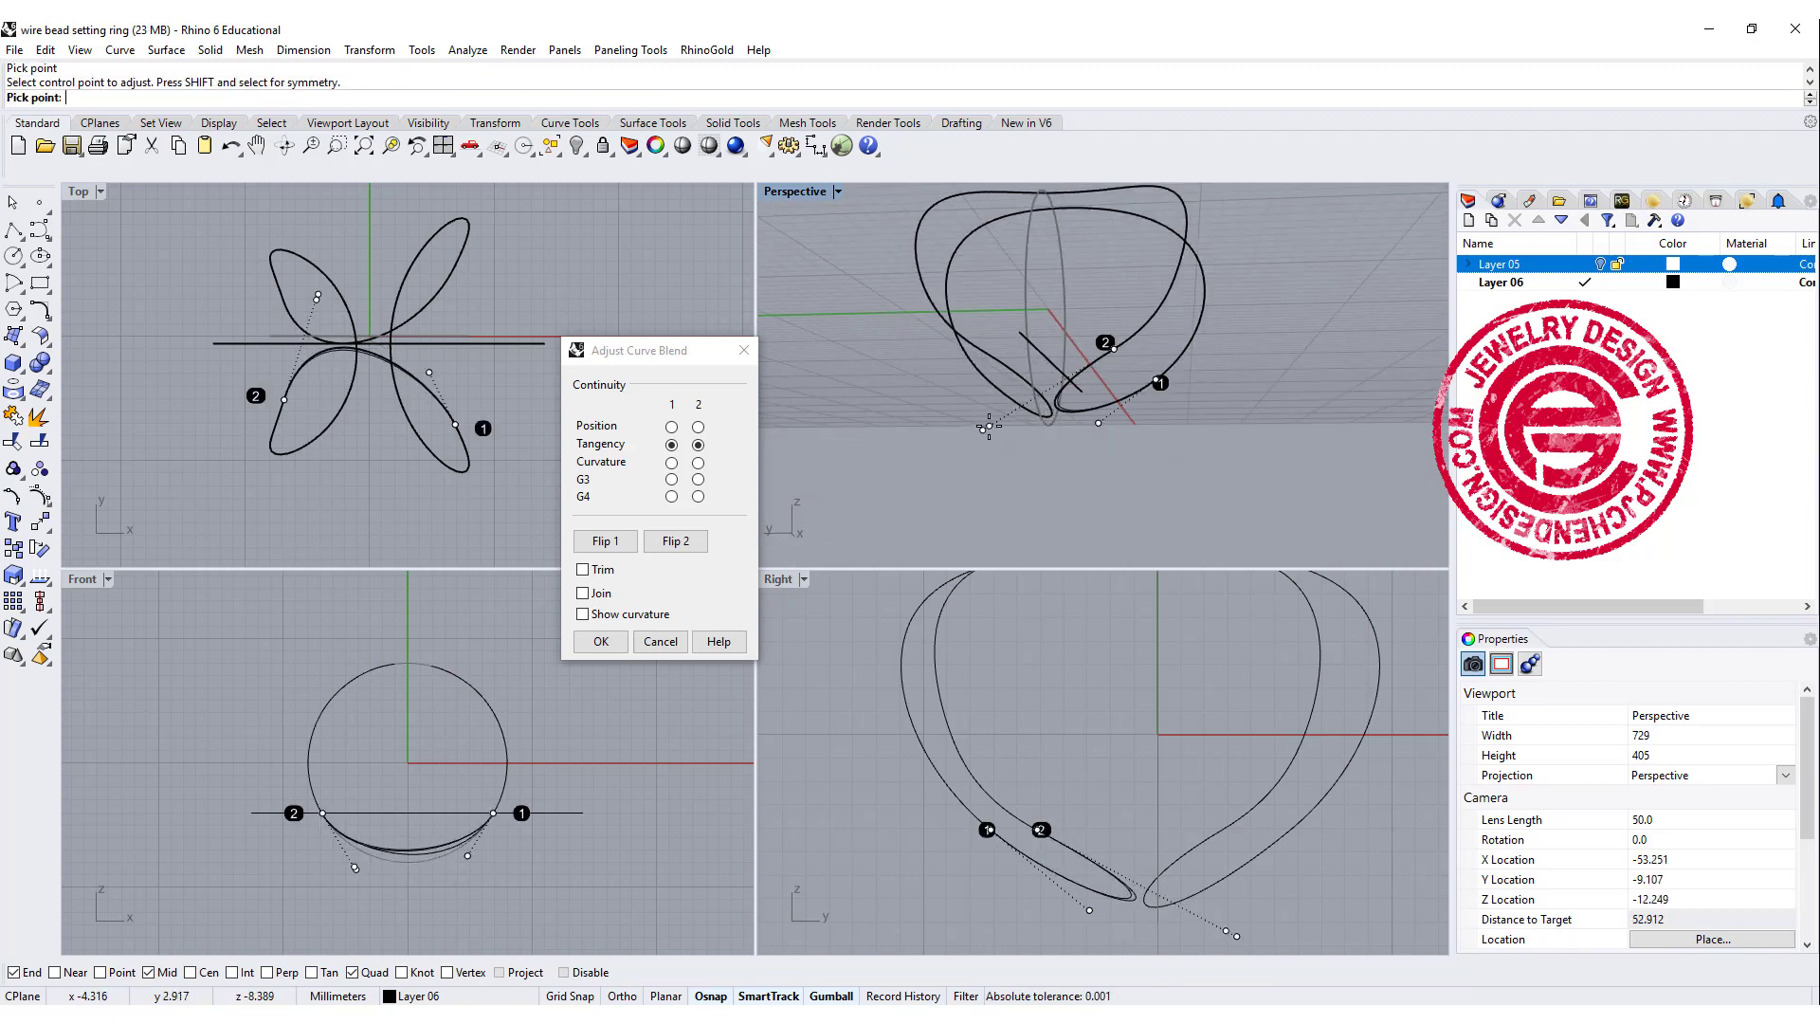
{"action": "left_click", "coordinate": [989, 426]}
{"action": "left_click", "coordinate": [1098, 423]}
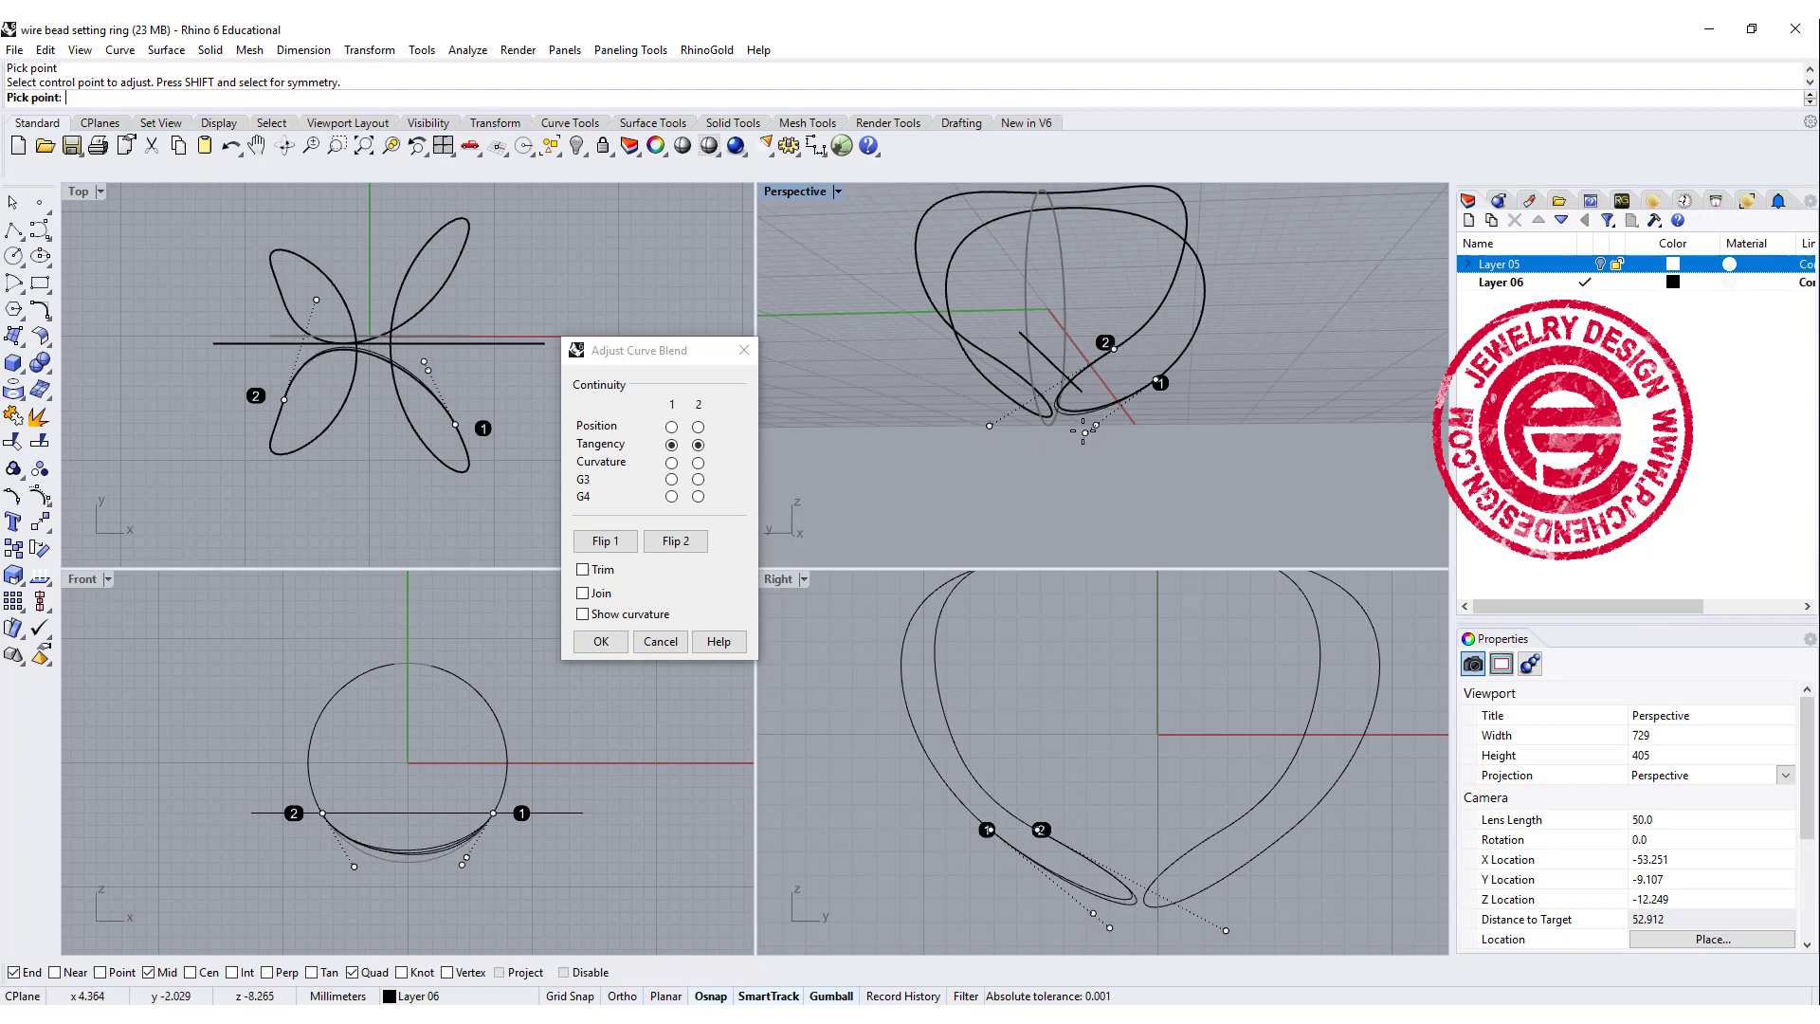
{"action": "left_click", "coordinate": [1090, 429]}
{"action": "scroll", "coordinate": [1107, 440], "scroll_direction": "down", "scroll_amount": 3}
{"action": "right_click_drag", "start_coordinate": [1107, 440], "coordinate": [1006, 286]}
{"action": "right_click", "coordinate": [1084, 463]}
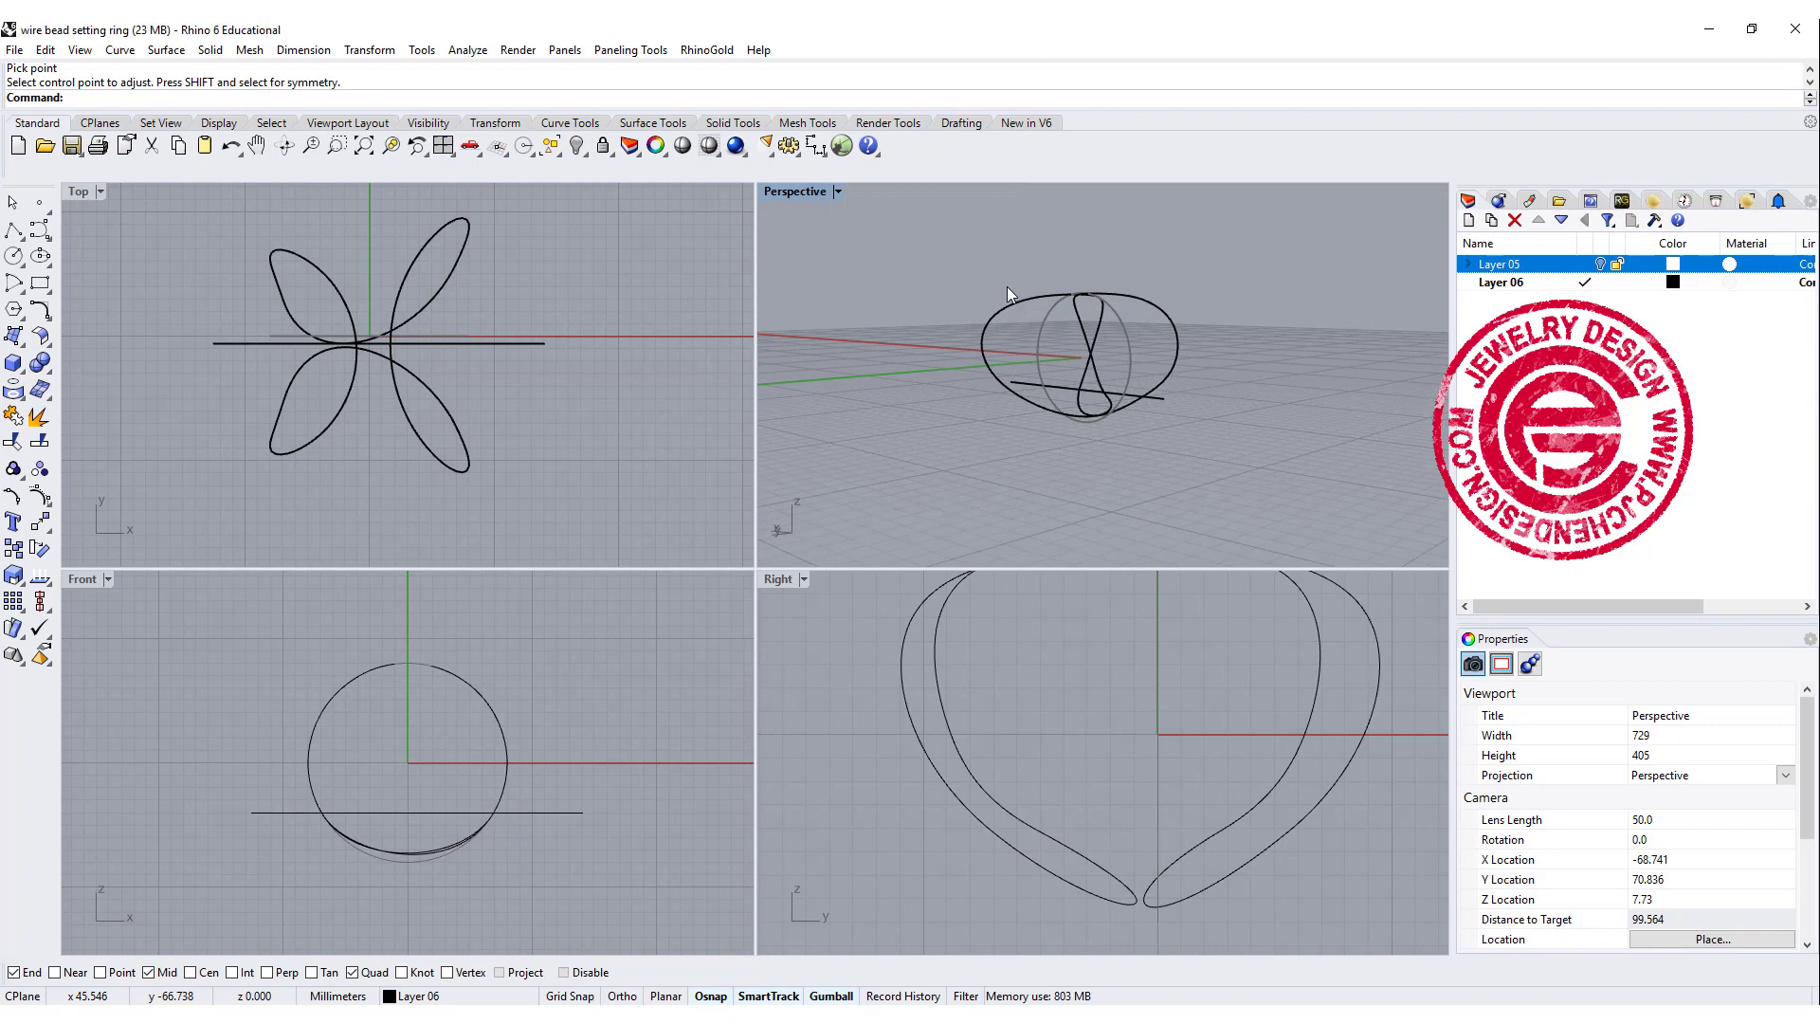
Step: Join all the wire curve segments and blends into one closed curve
{"action": "key", "text": "ctrl+a"}
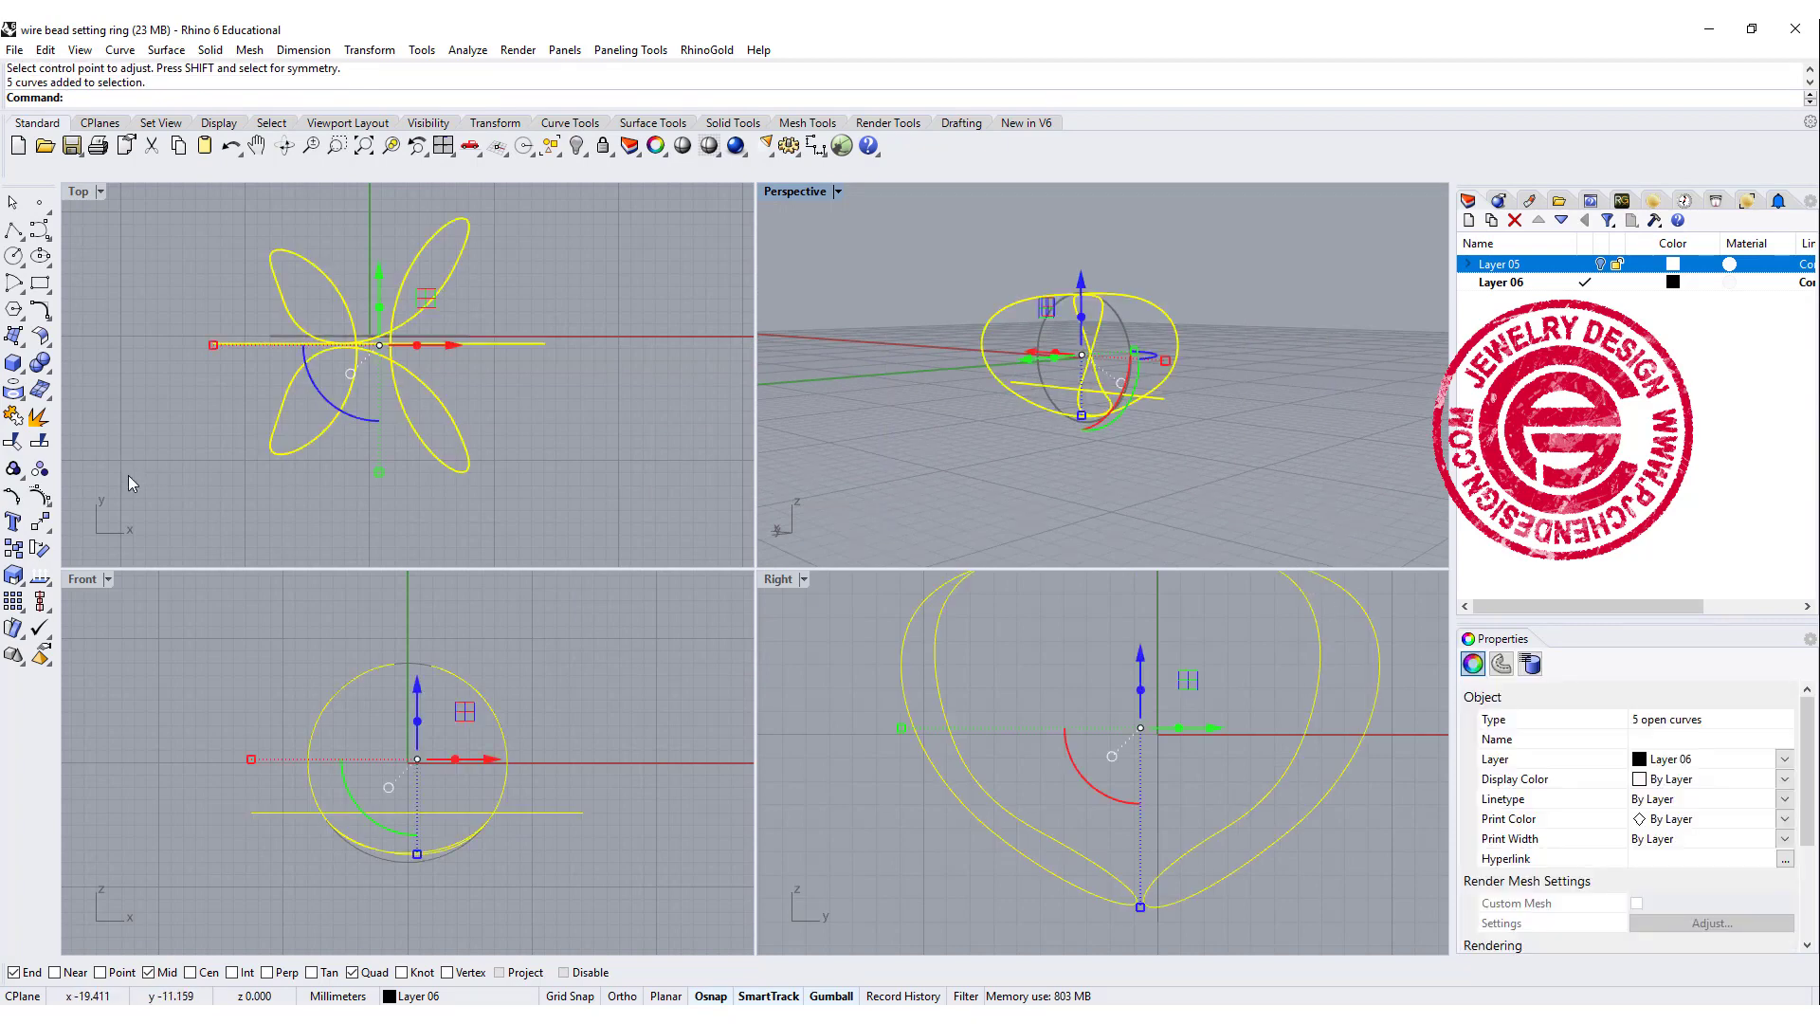
{"action": "left_click", "coordinate": [13, 416]}
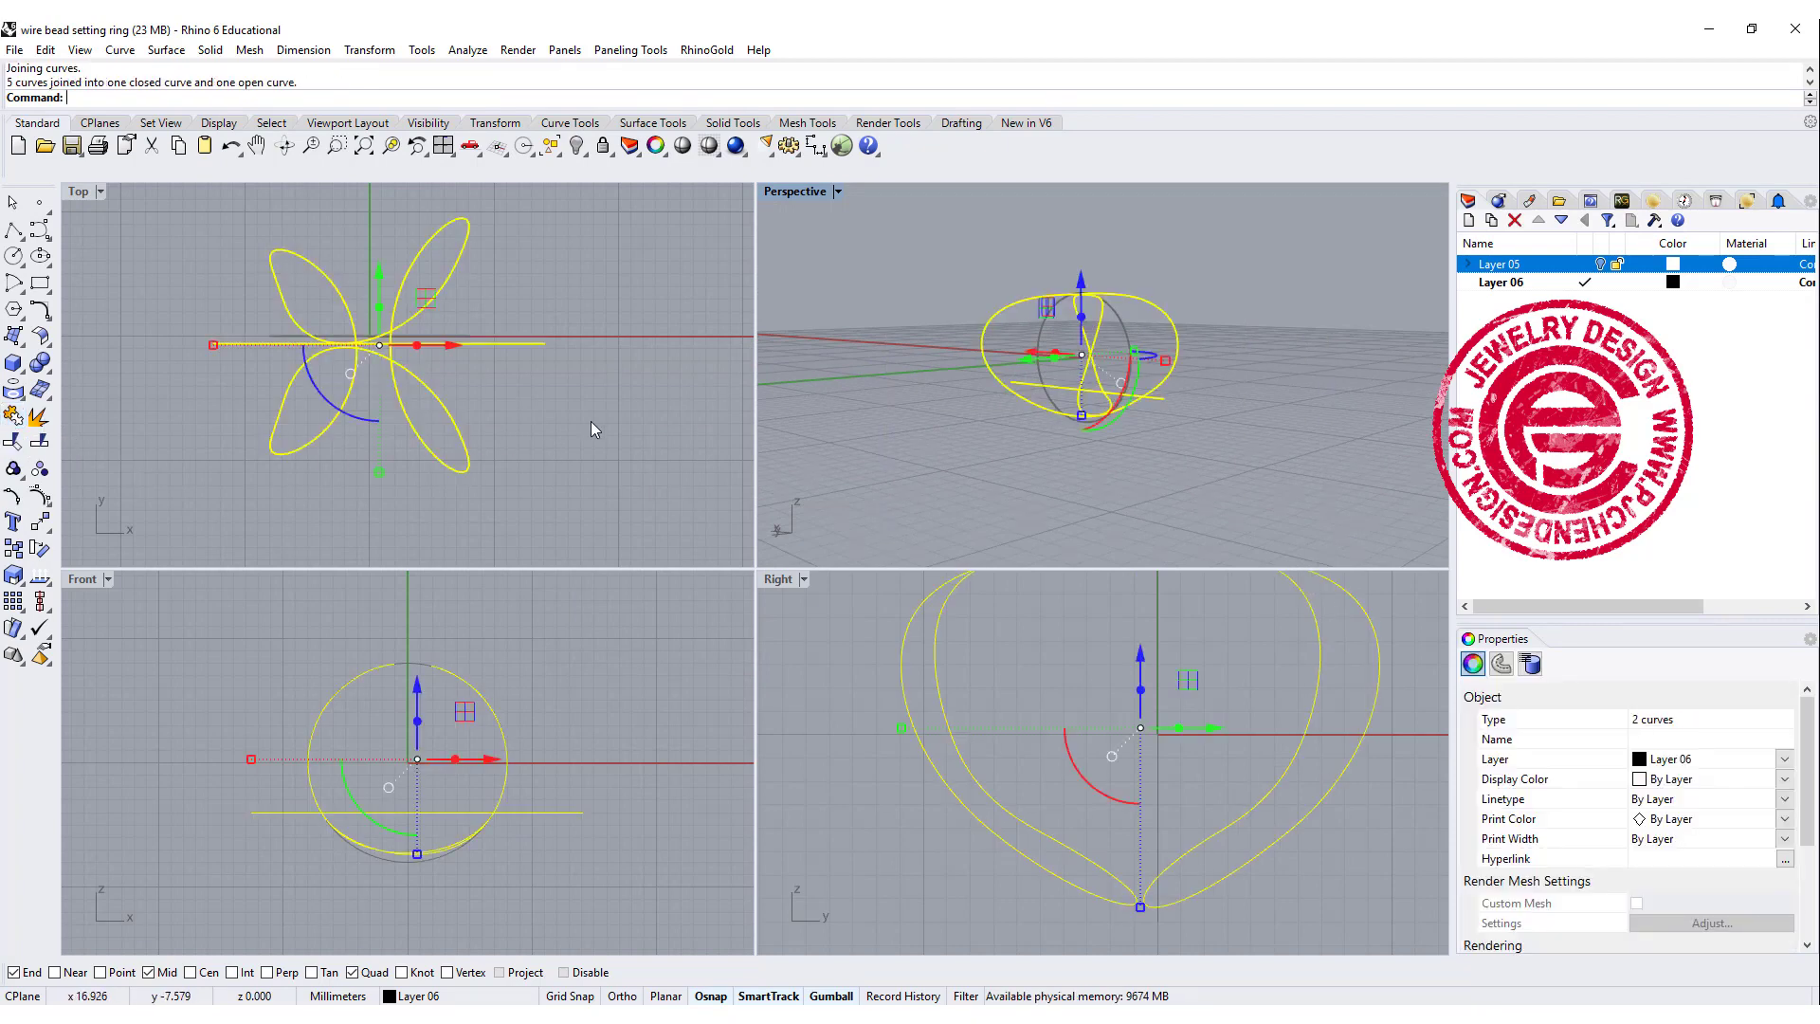
{"action": "left_click", "coordinate": [604, 391]}
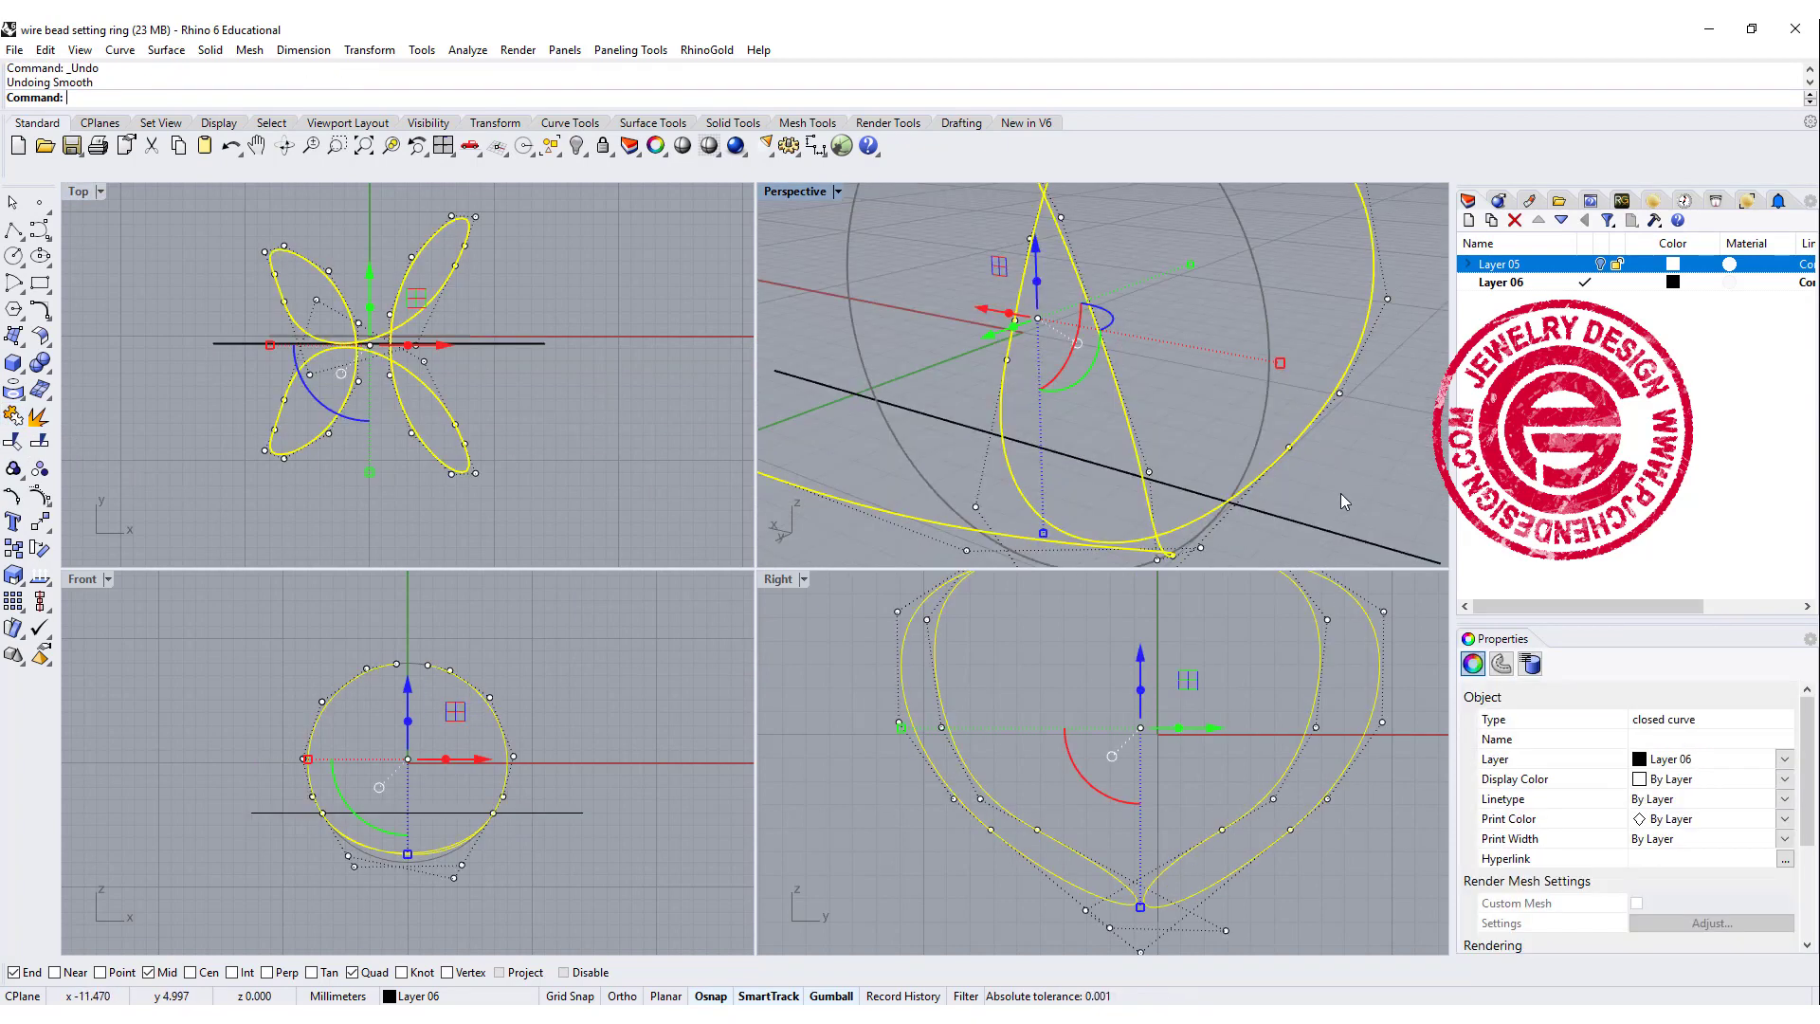
Step: Rebuild the joined closed wire curve with 20 points and degree 3, deleting the input
{"action": "left_click", "coordinate": [1341, 493]}
{"action": "scroll", "coordinate": [1313, 451], "scroll_direction": "down", "scroll_amount": 5}
{"action": "right_click_drag", "start_coordinate": [1314, 451], "coordinate": [1107, 461]}
{"action": "left_click", "coordinate": [1152, 447]}
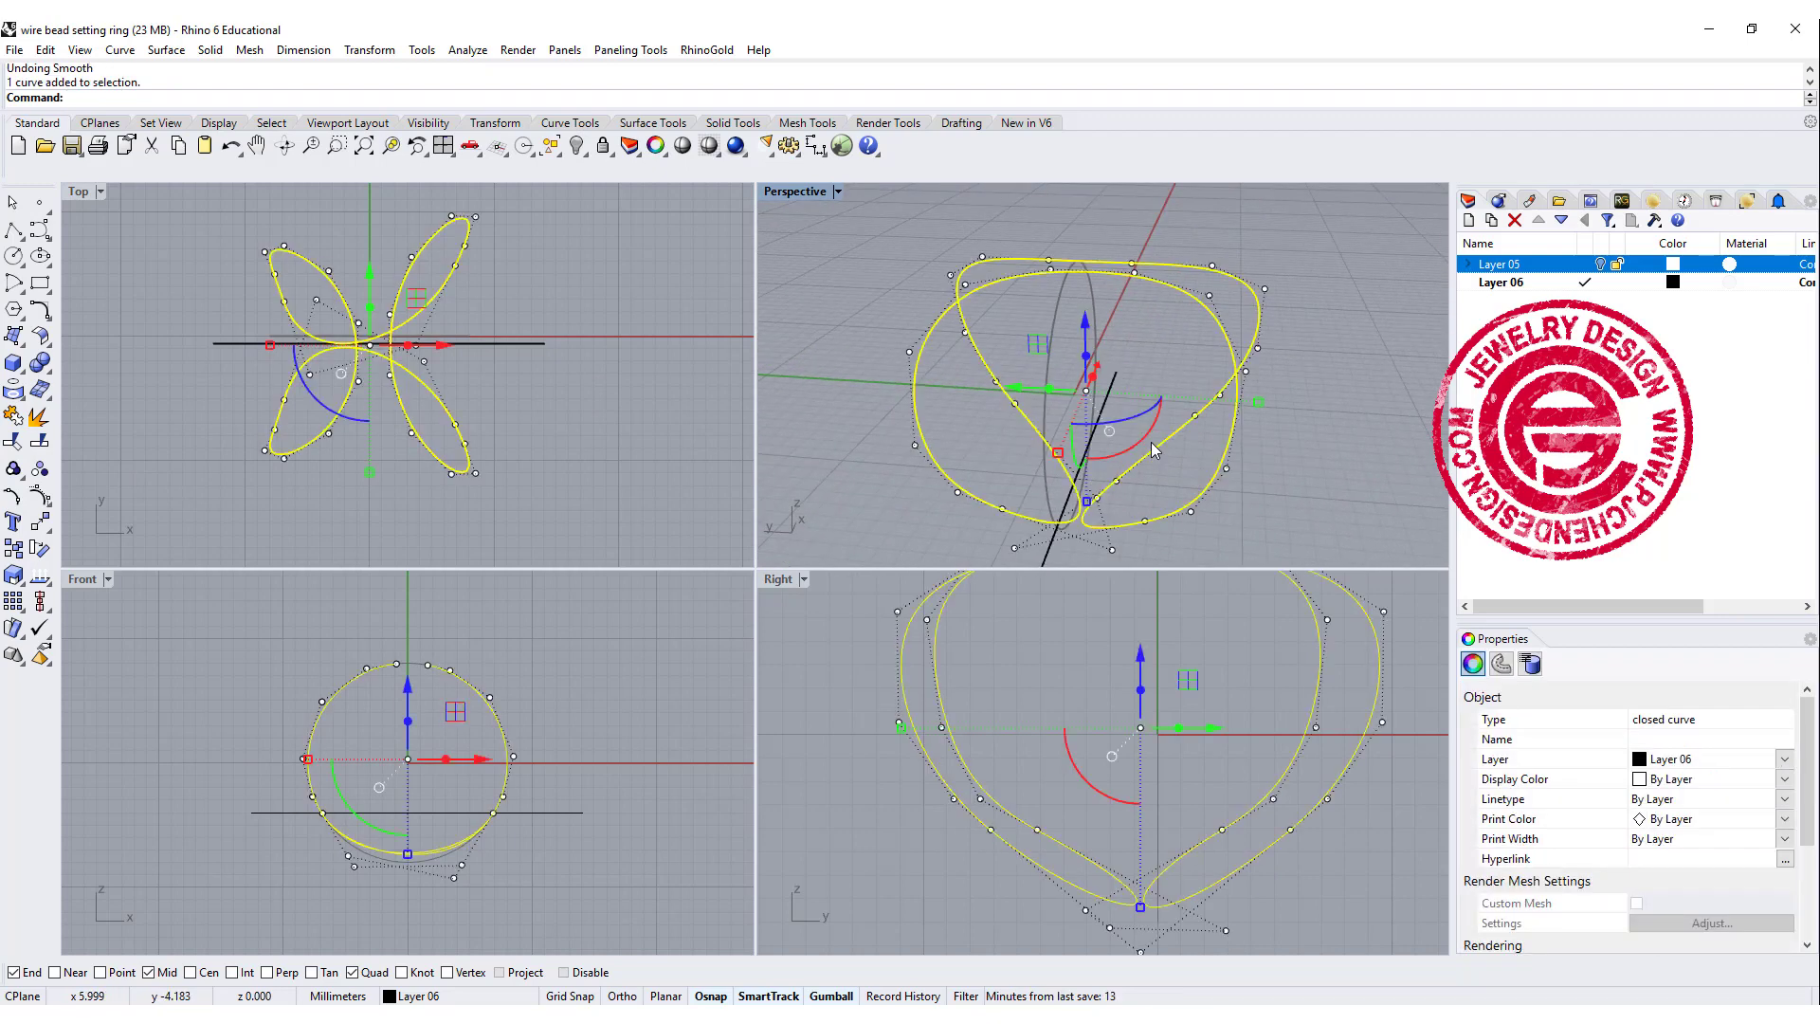
{"action": "key", "text": "Return"}
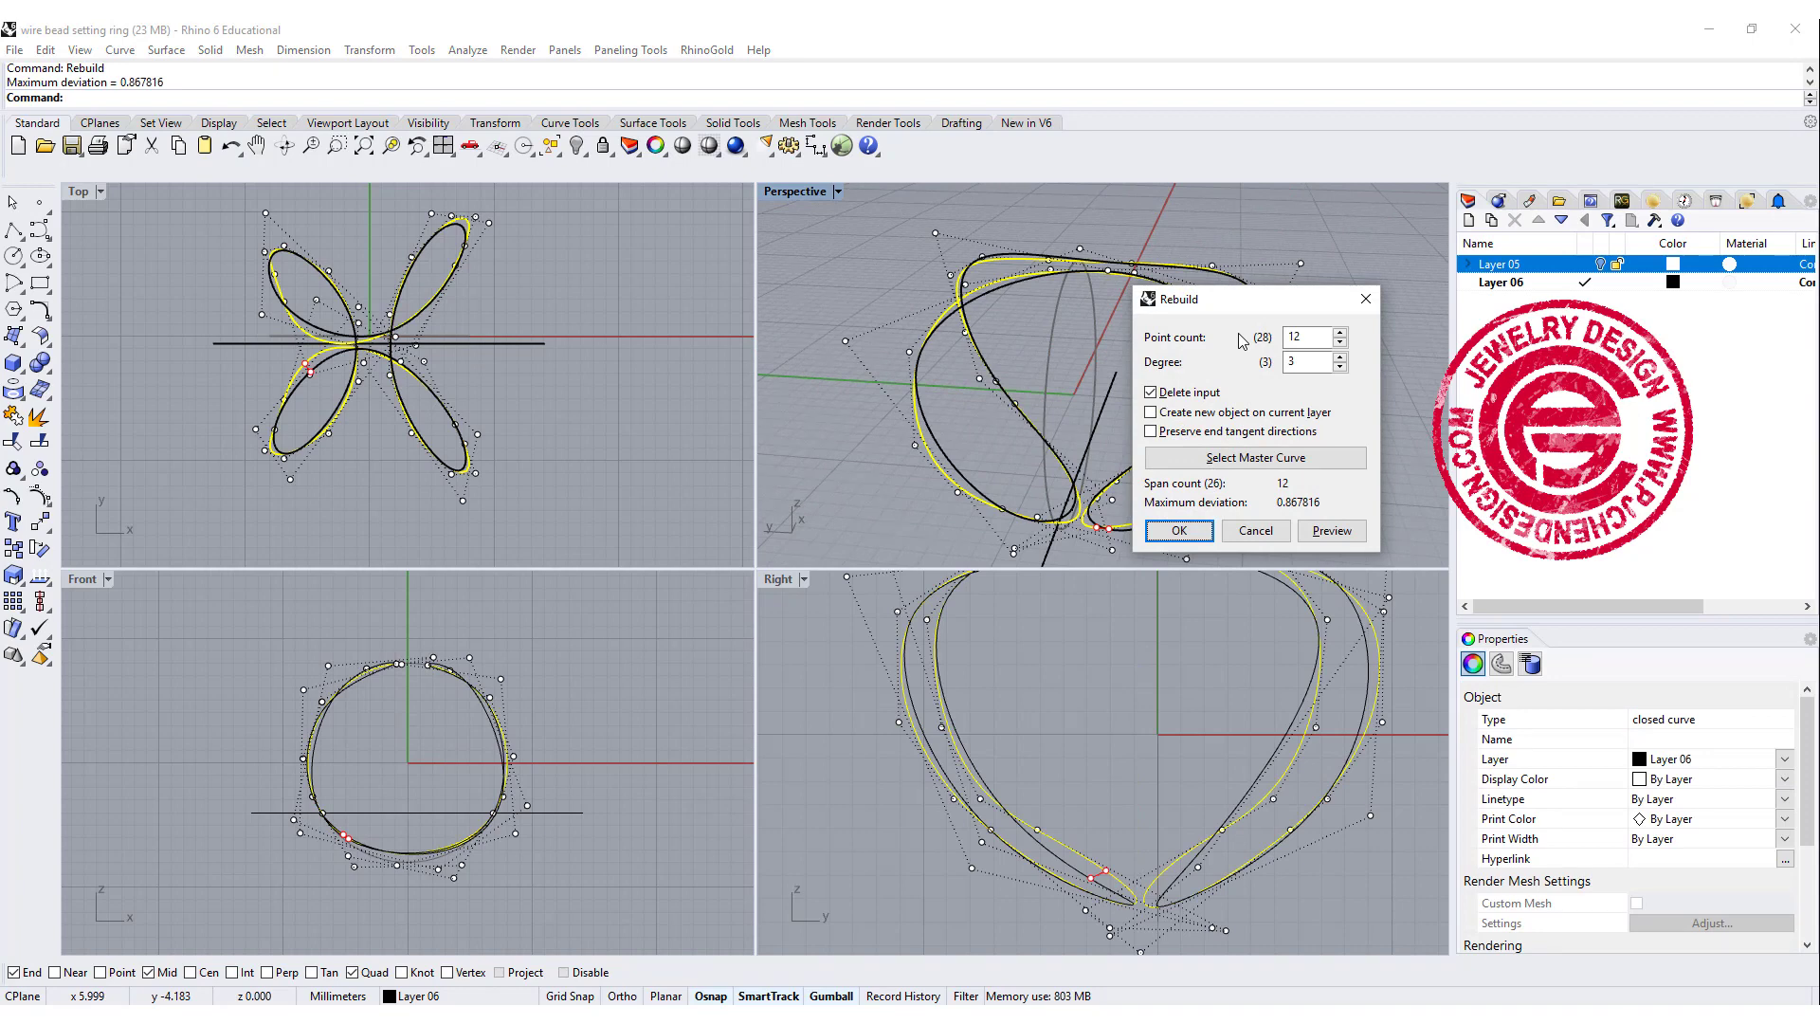
{"action": "double_click", "coordinate": [1311, 336]}
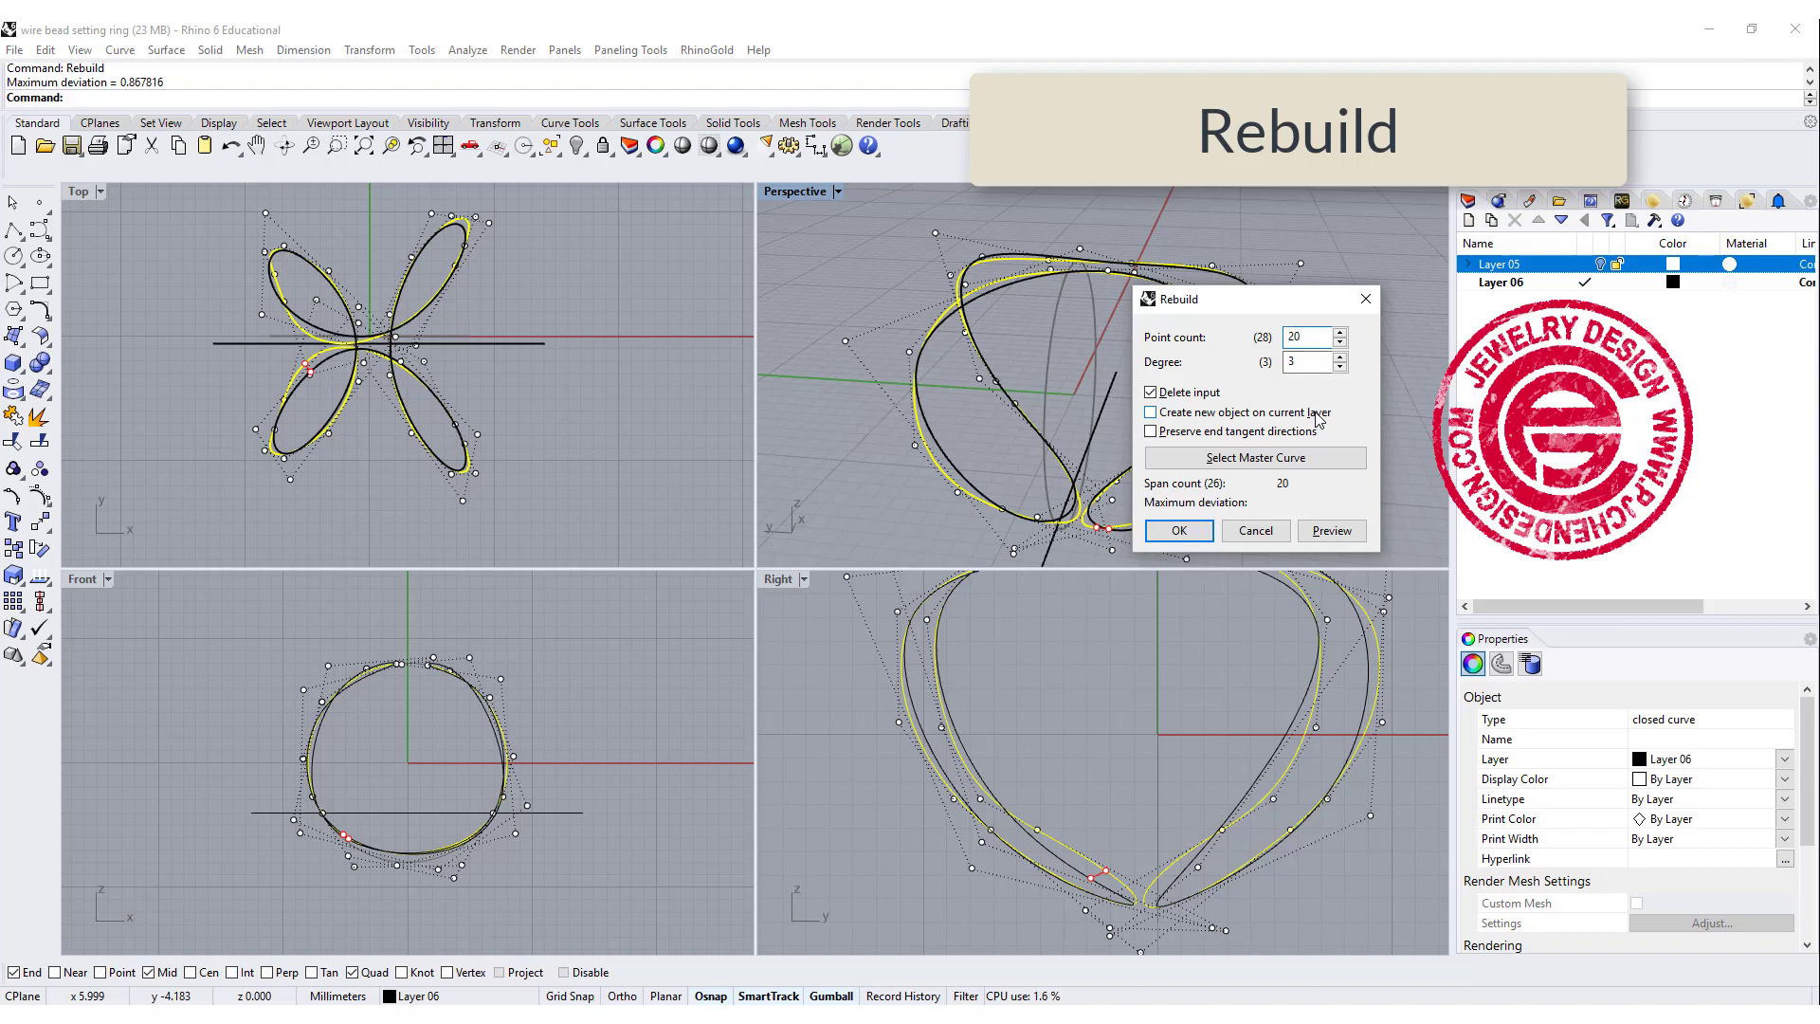
{"action": "left_click", "coordinate": [1179, 531]}
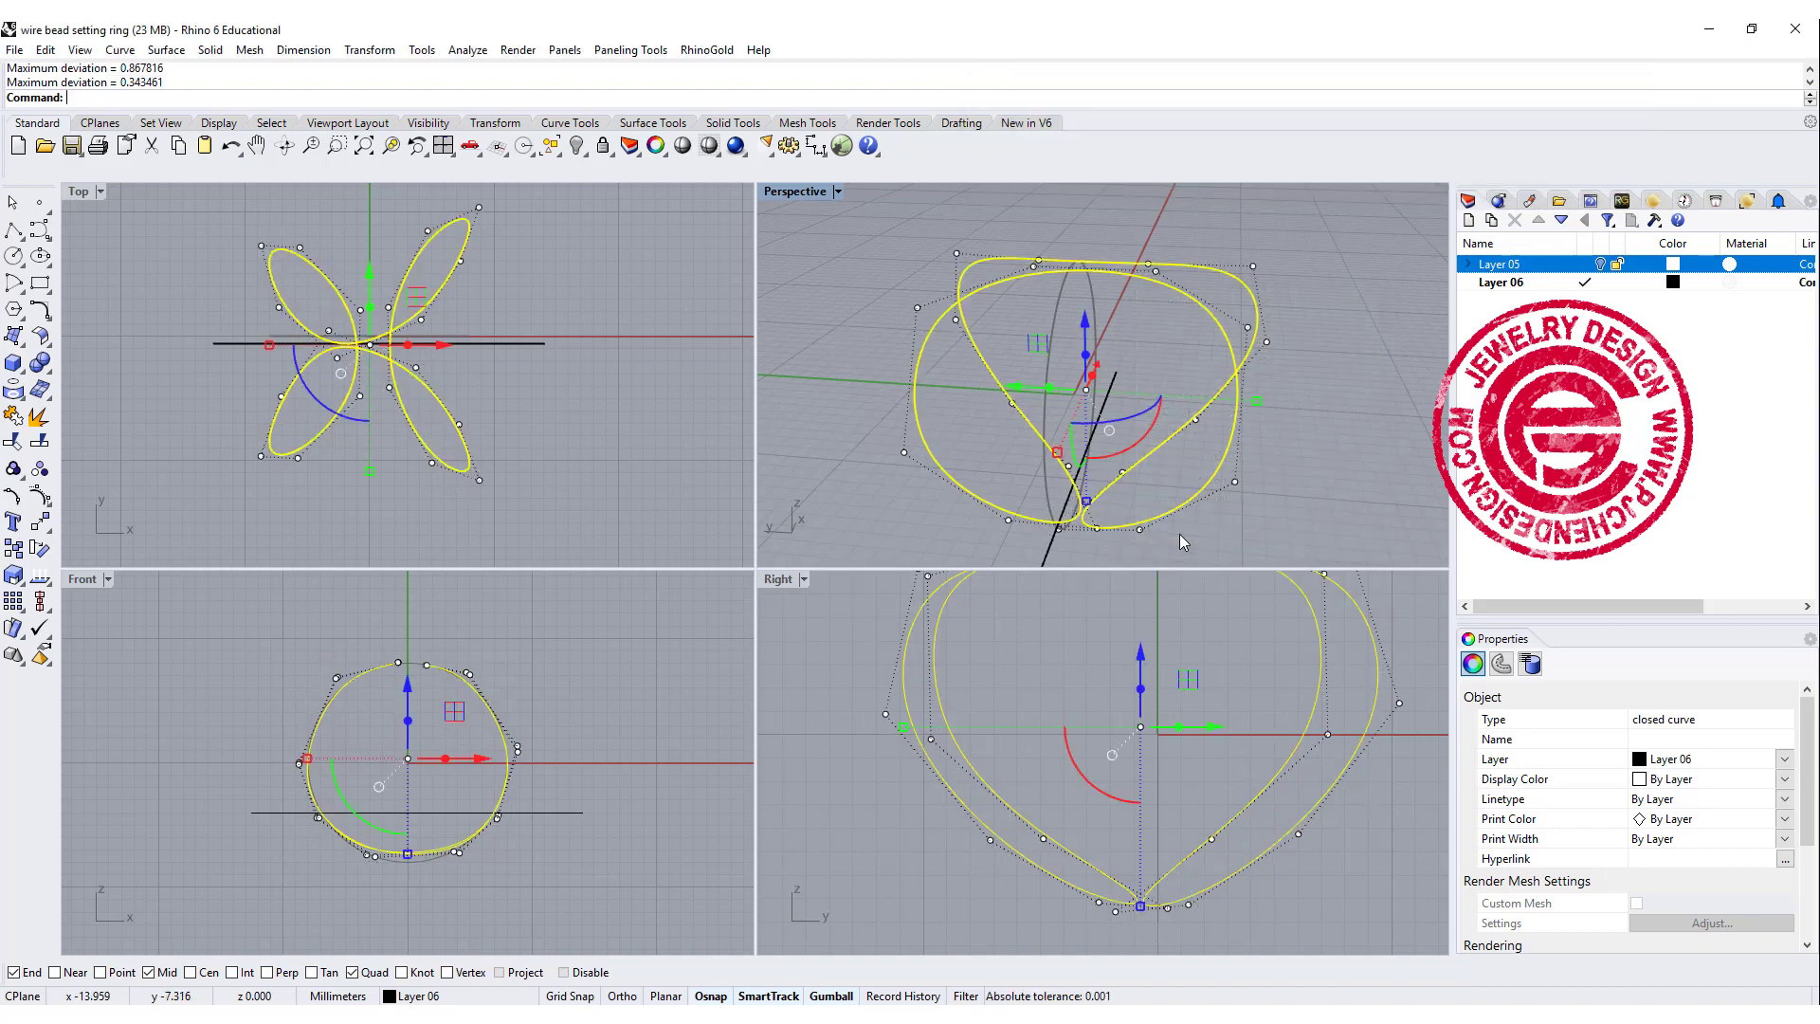
{"action": "key", "text": "Escape"}
Step: Examine how closely the rebuilt curve follows the ring circle in the Front and Perspective views
{"action": "right_click_drag", "start_coordinate": [1243, 475], "coordinate": [1133, 412]}
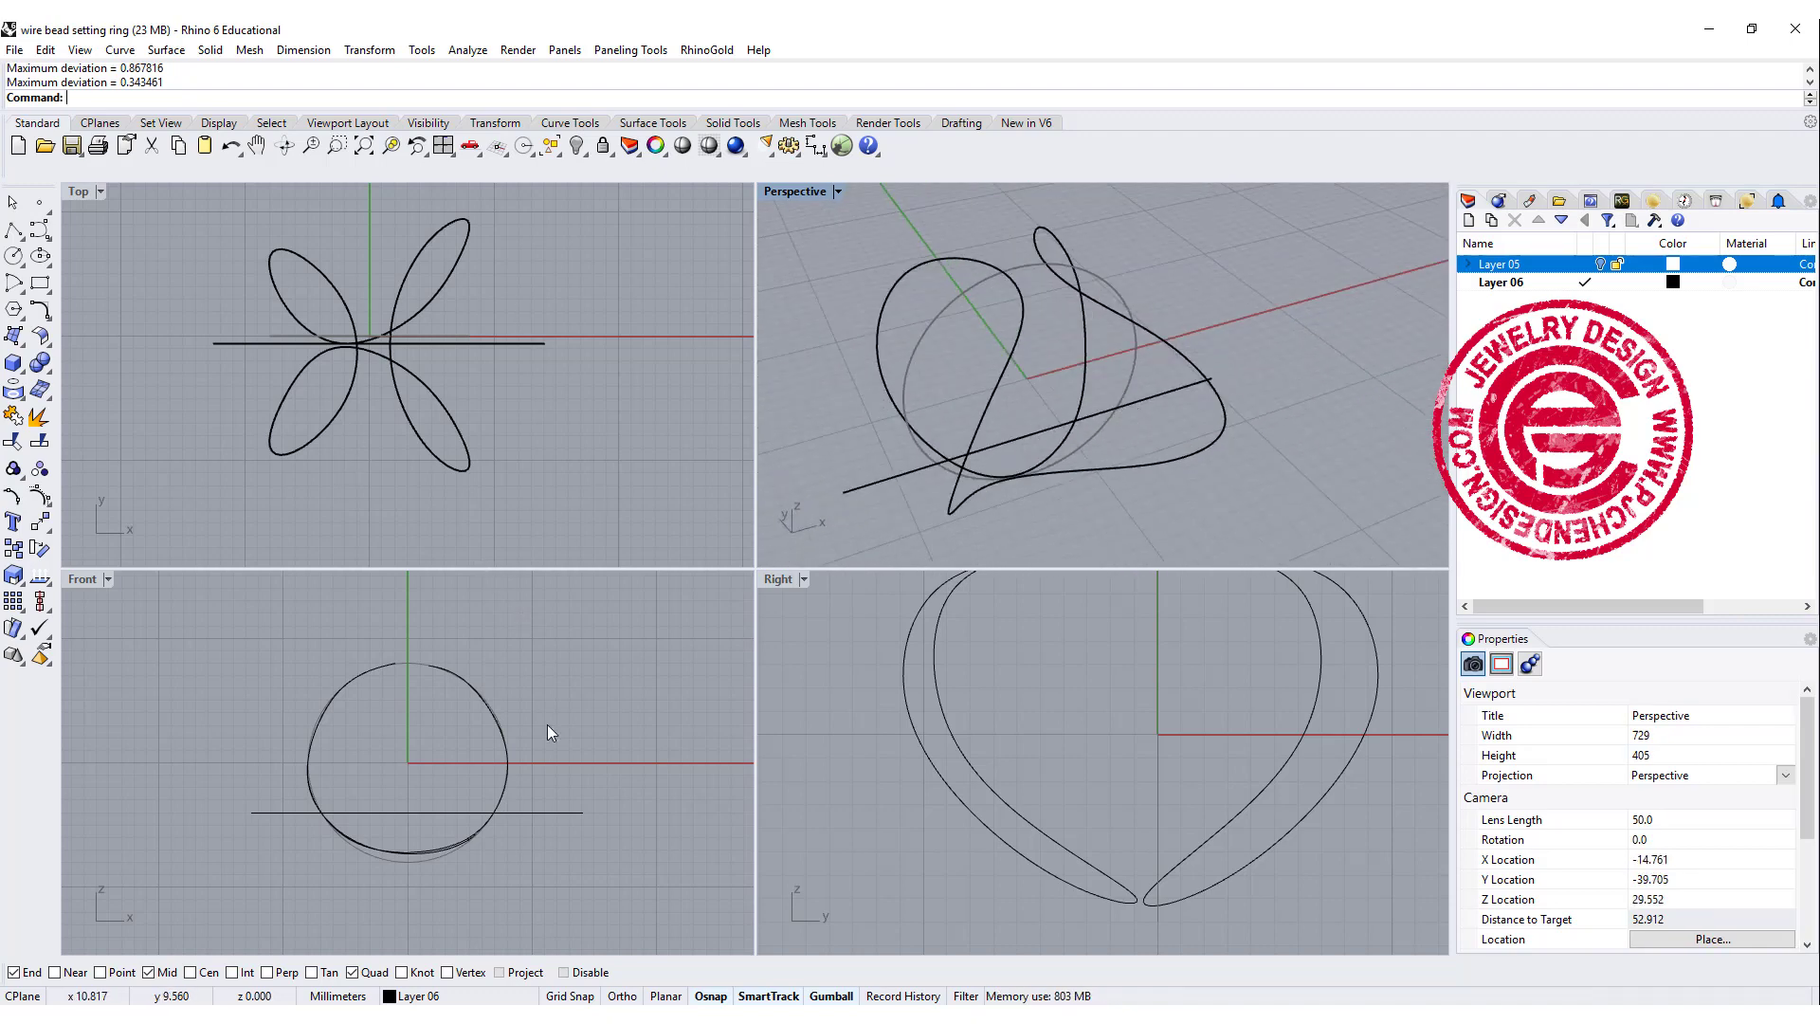
{"action": "scroll", "coordinate": [339, 713], "scroll_direction": "up", "scroll_amount": 4}
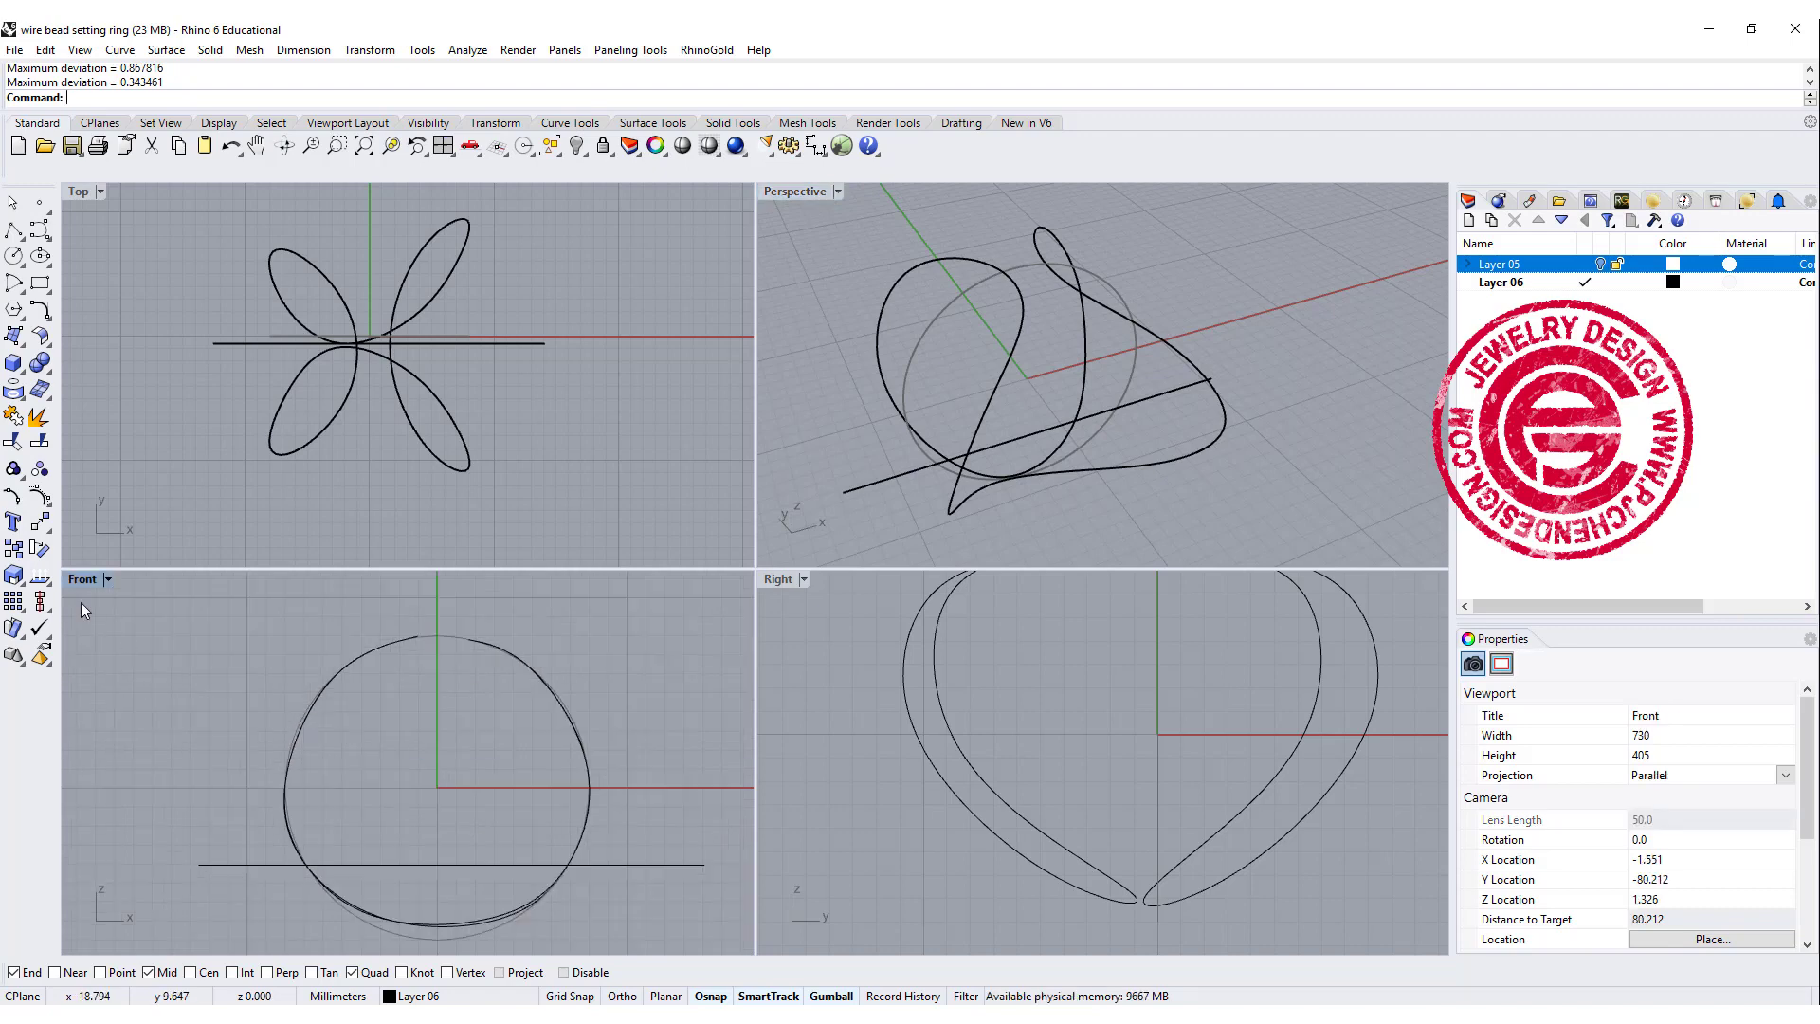
{"action": "double_click", "coordinate": [84, 581]}
{"action": "scroll", "coordinate": [917, 404], "scroll_direction": "down", "scroll_amount": 3}
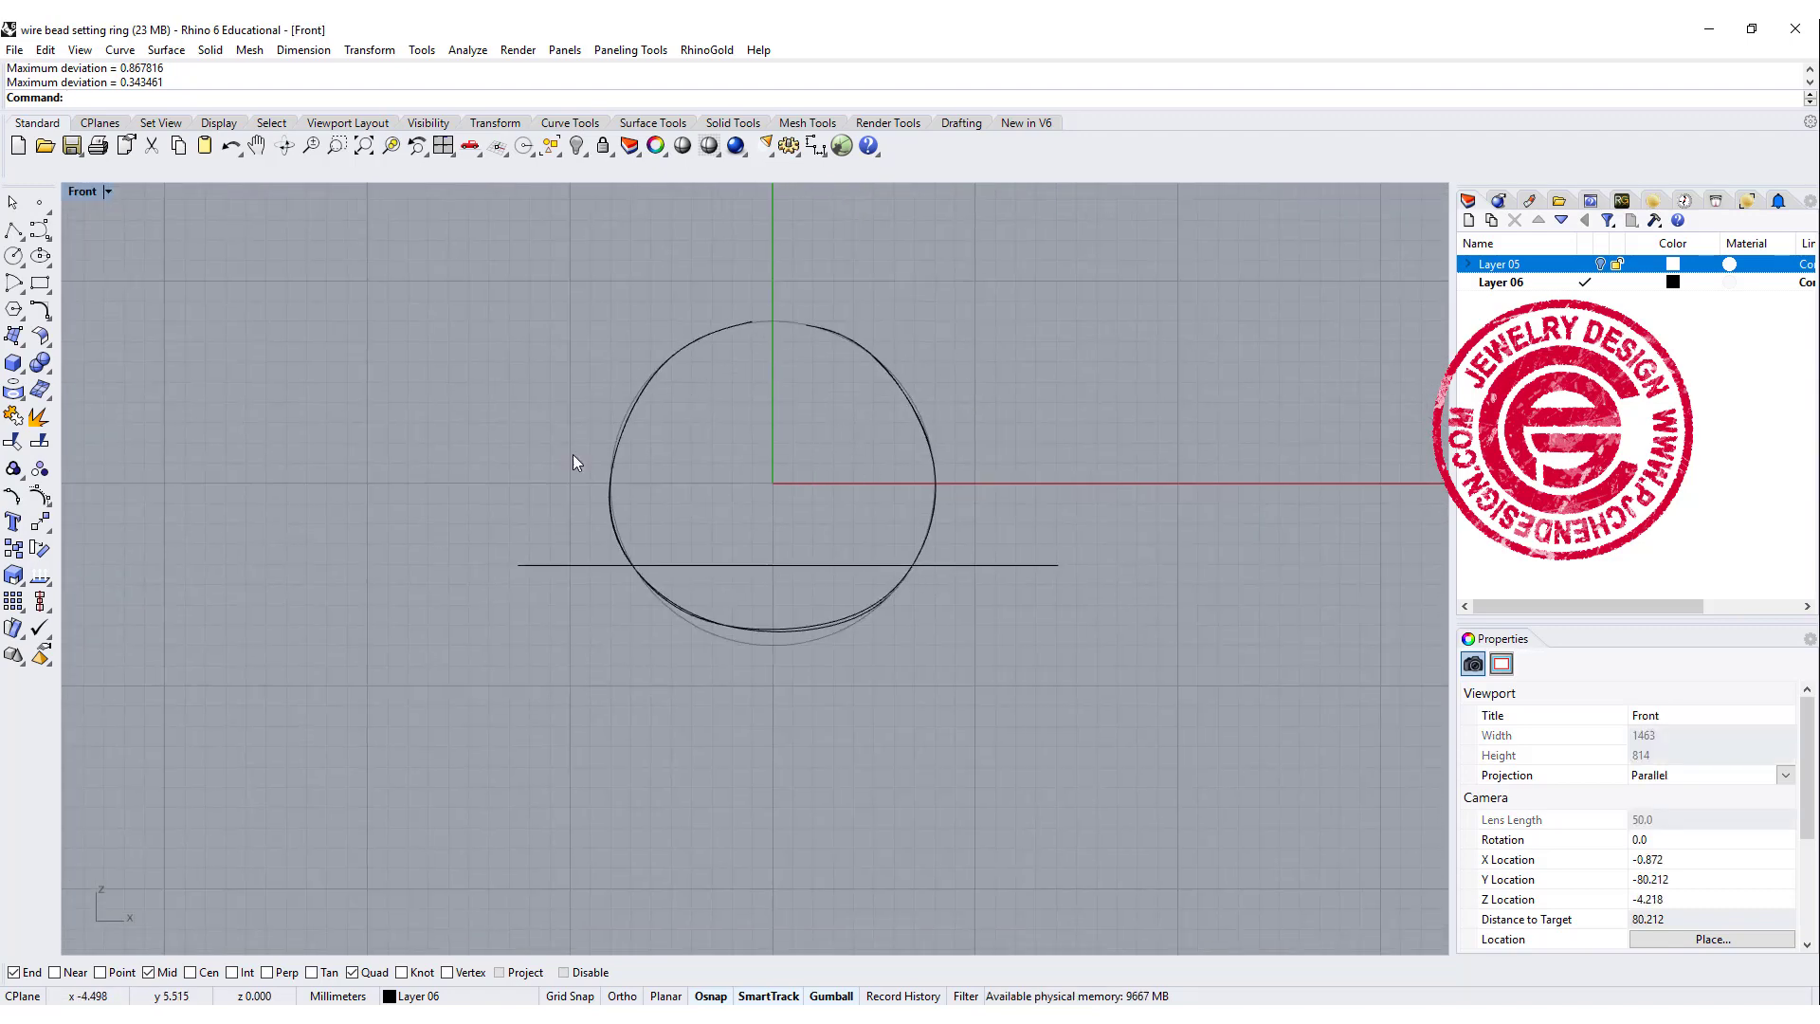
{"action": "double_click", "coordinate": [84, 192]}
{"action": "left_click", "coordinate": [1144, 357]}
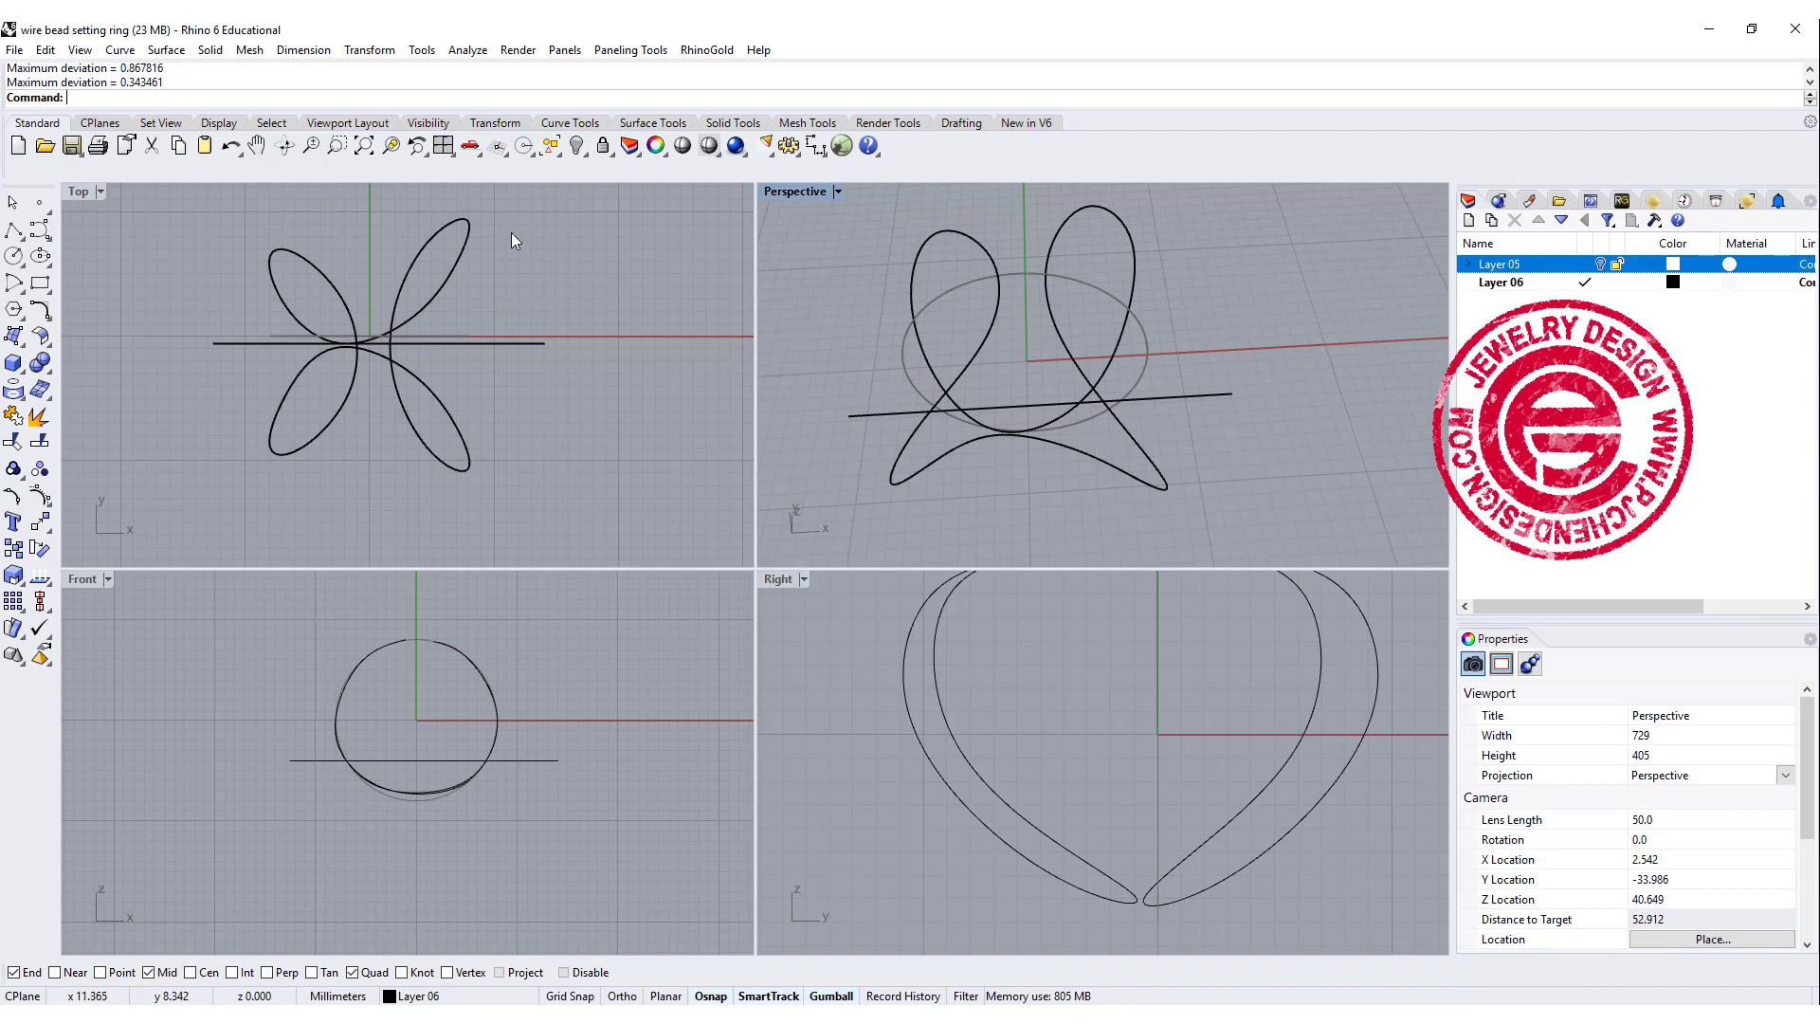
Step: Unlock the ring circle and extrude it straight to both sides by 18.076 mm as an open cylinder surface
{"action": "right_click", "coordinate": [601, 145]}
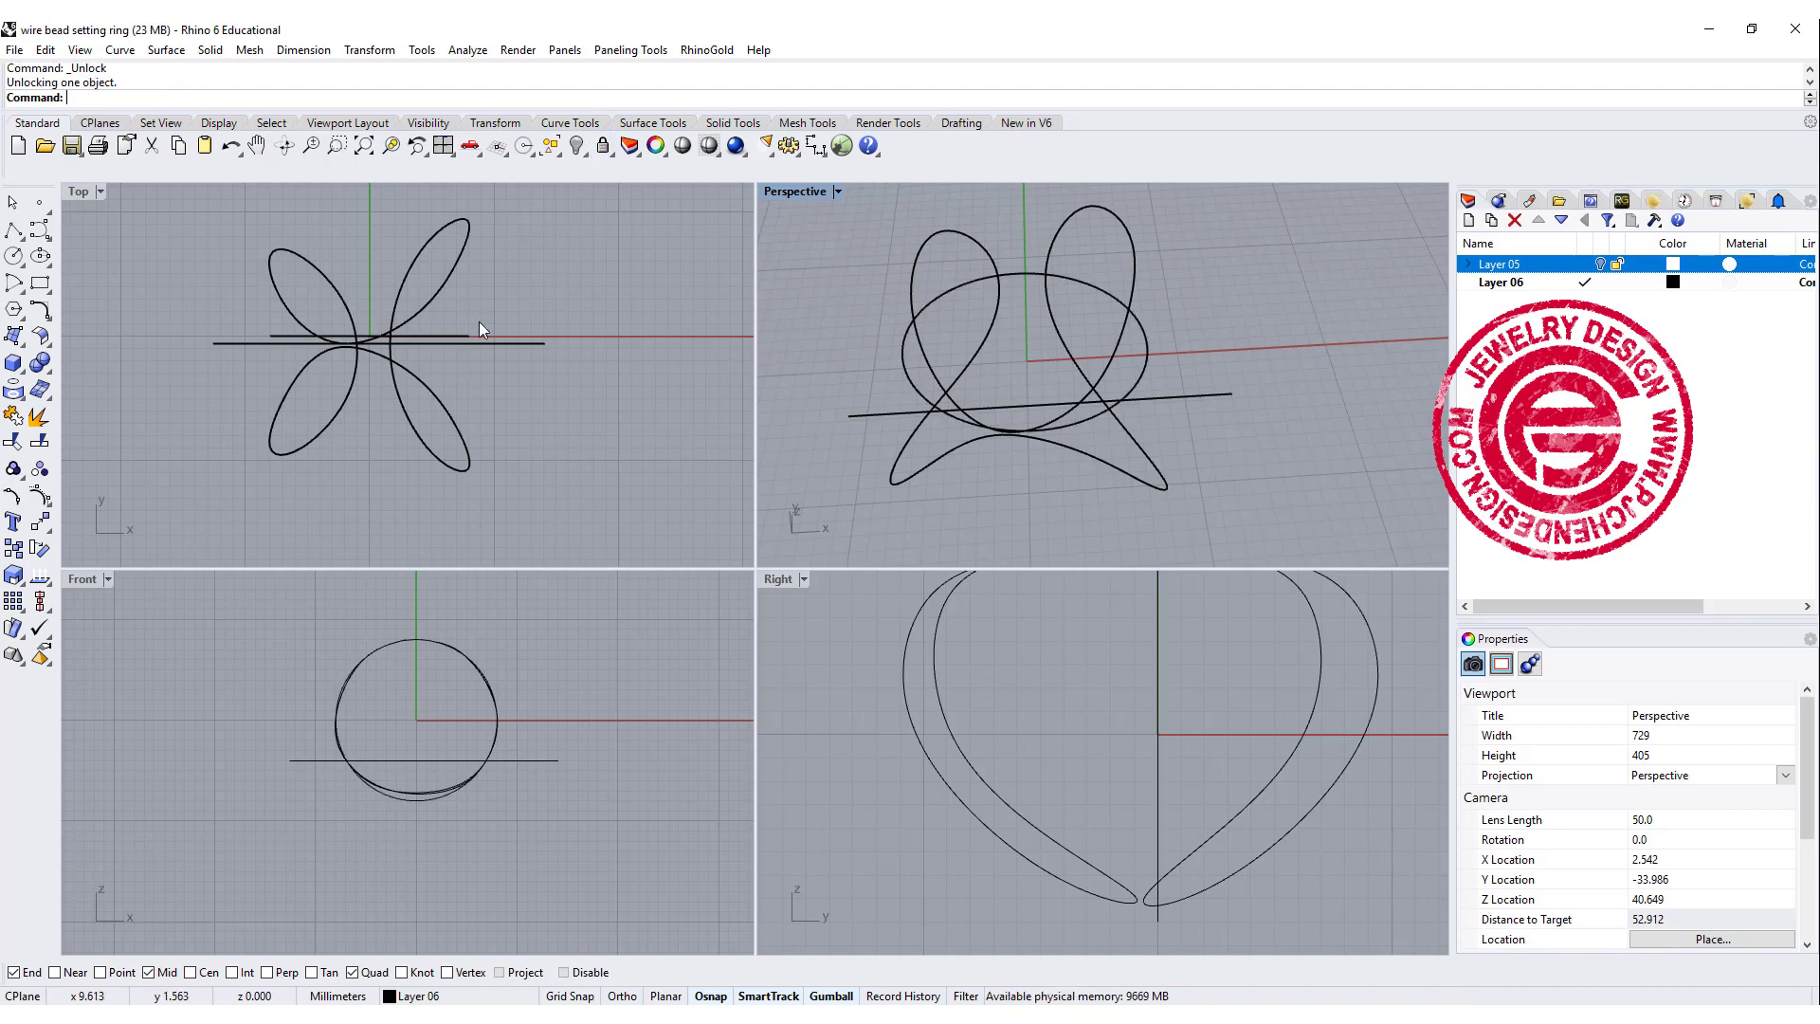
{"action": "left_click", "coordinate": [448, 334]}
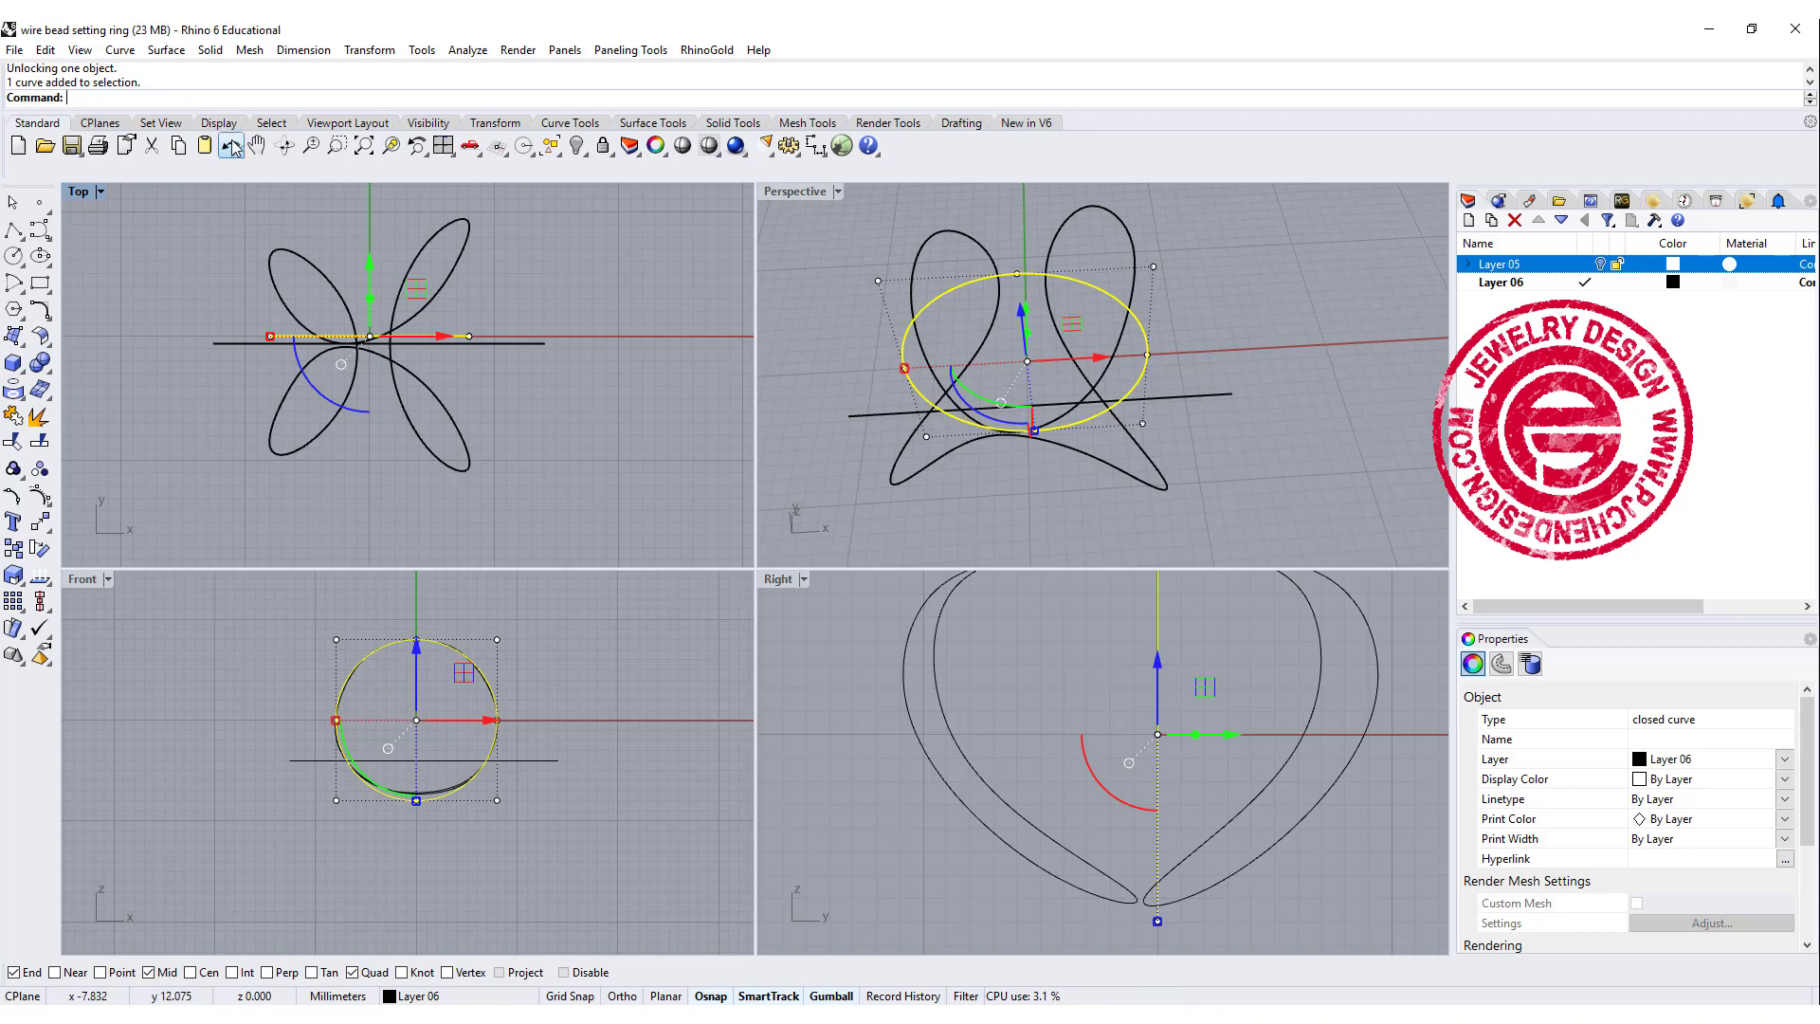
{"action": "left_click", "coordinate": [166, 49]}
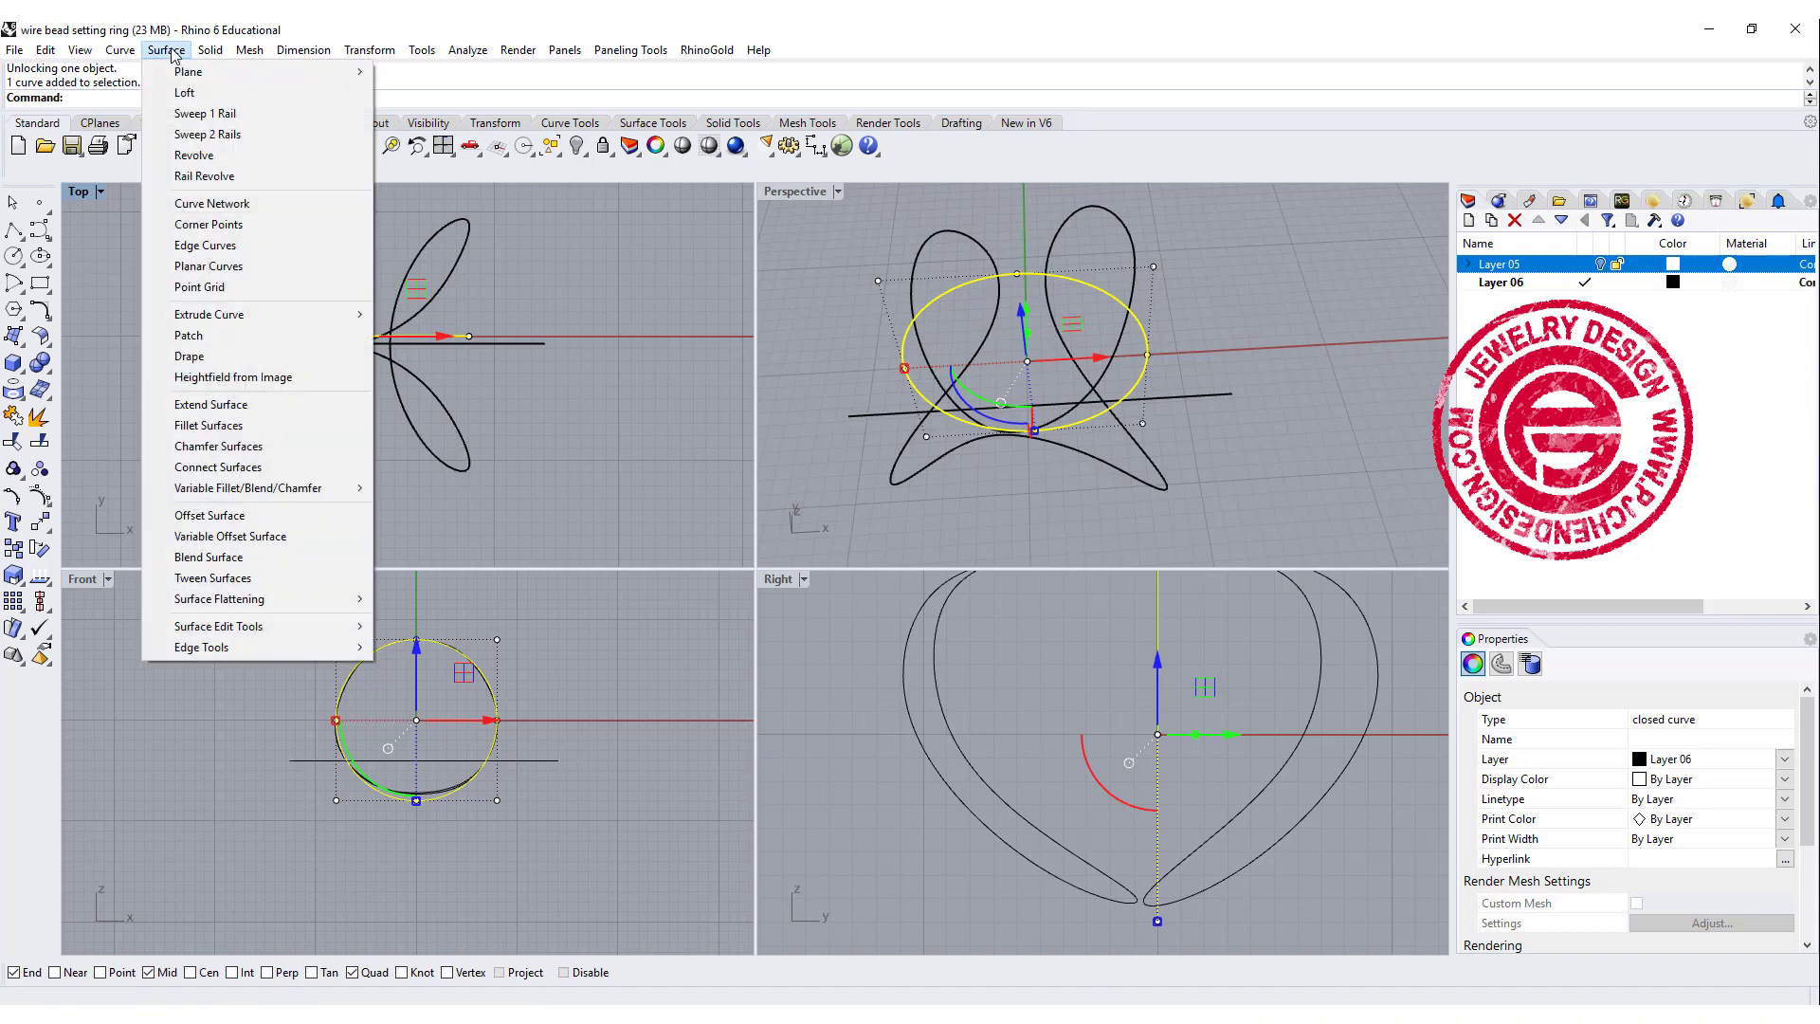
{"action": "mouse_move", "coordinate": [265, 315]}
{"action": "left_click", "coordinate": [419, 316]}
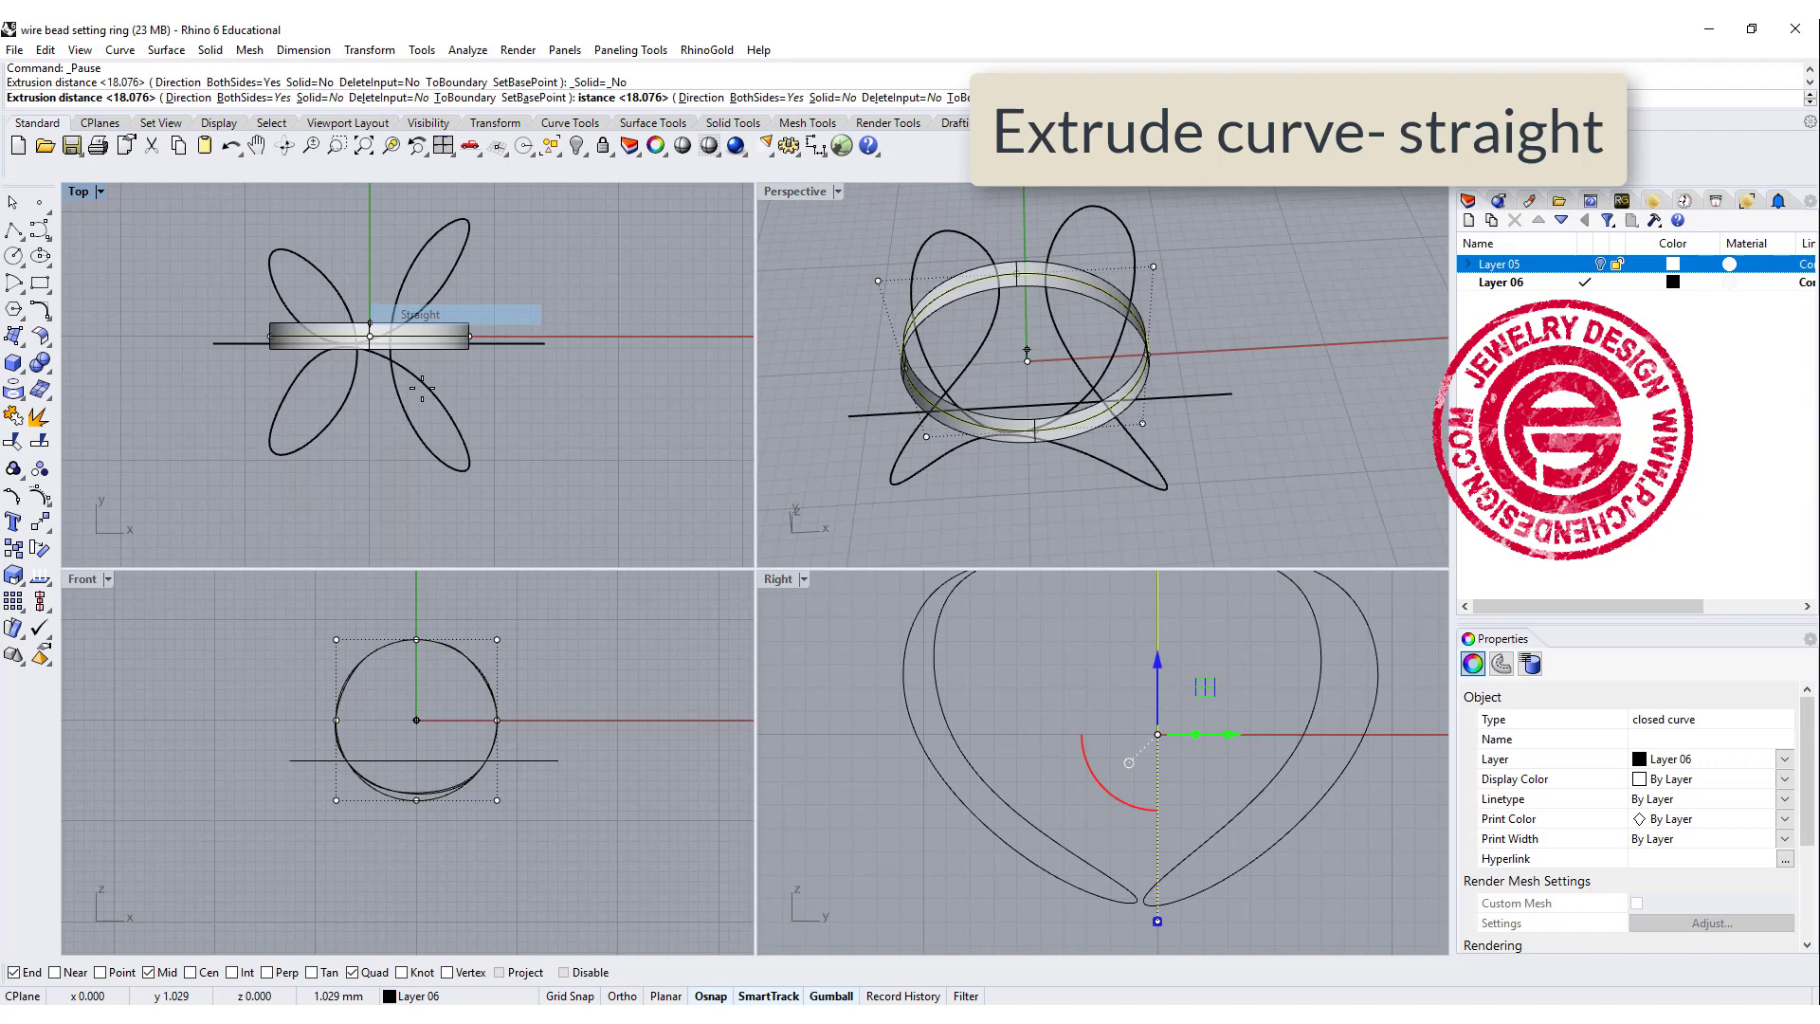
{"action": "key", "text": "Return"}
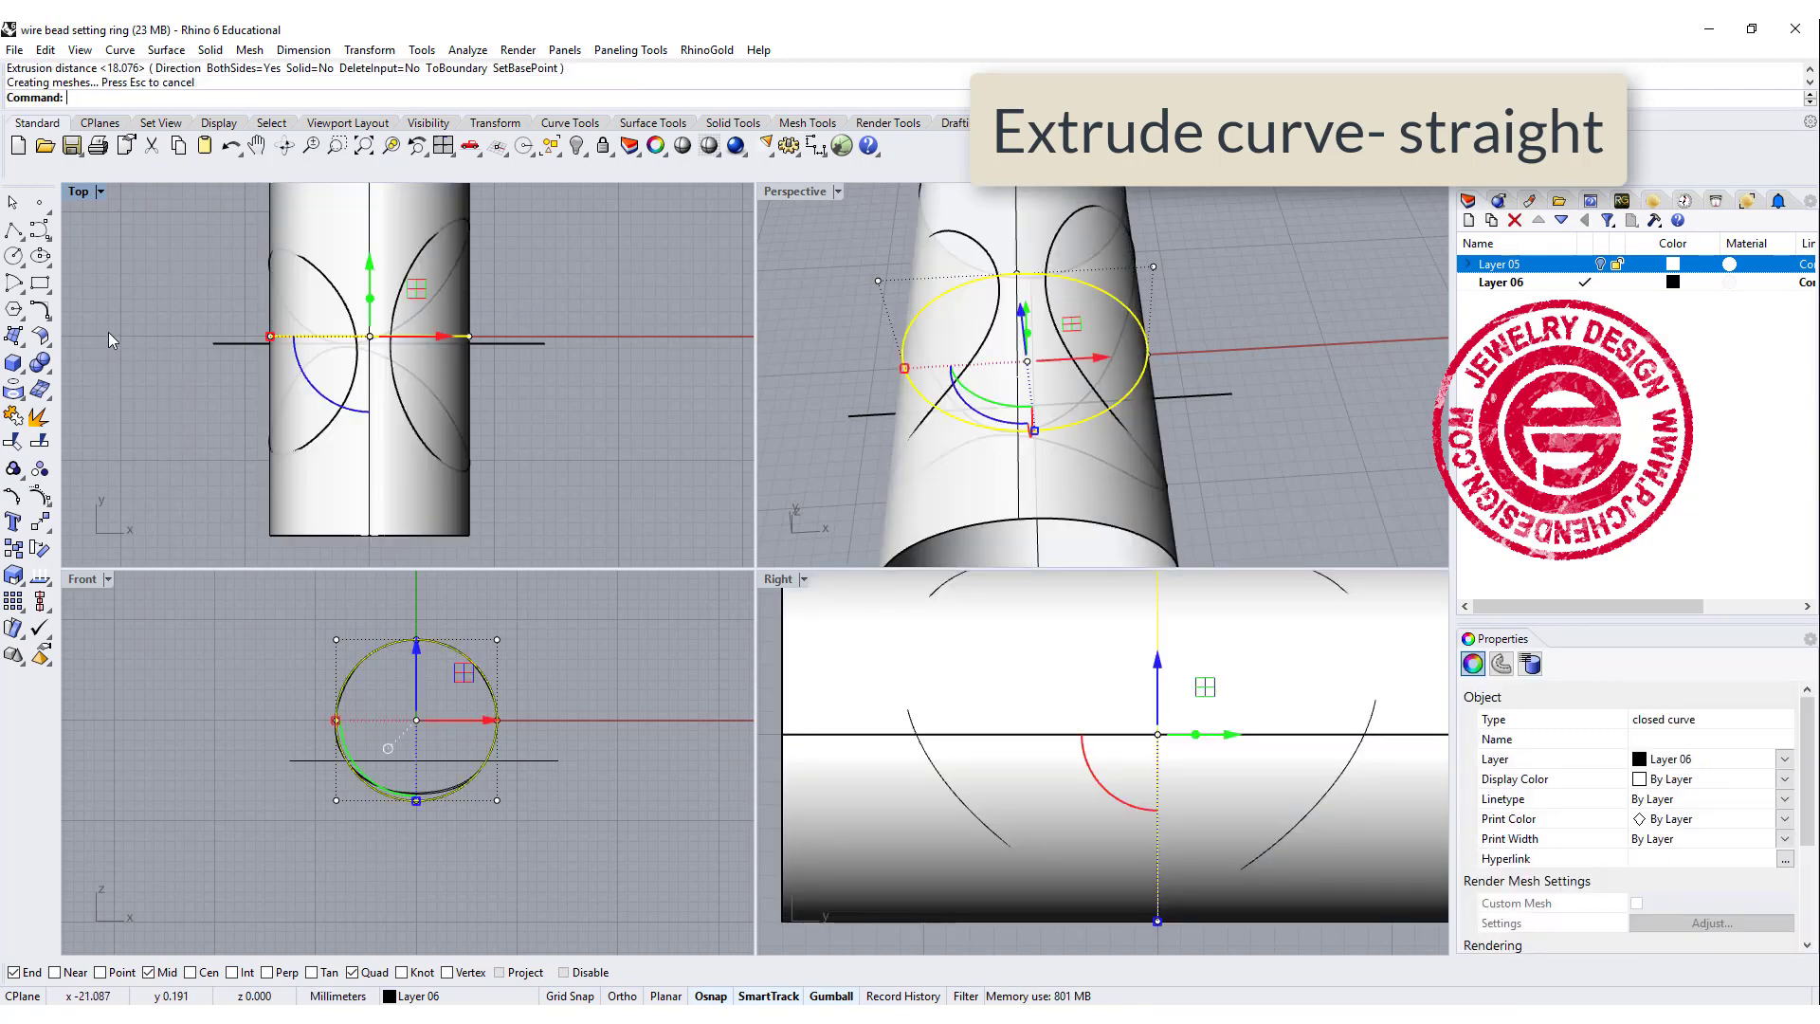
{"action": "right_click_drag", "start_coordinate": [1246, 436], "coordinate": [1075, 350]}
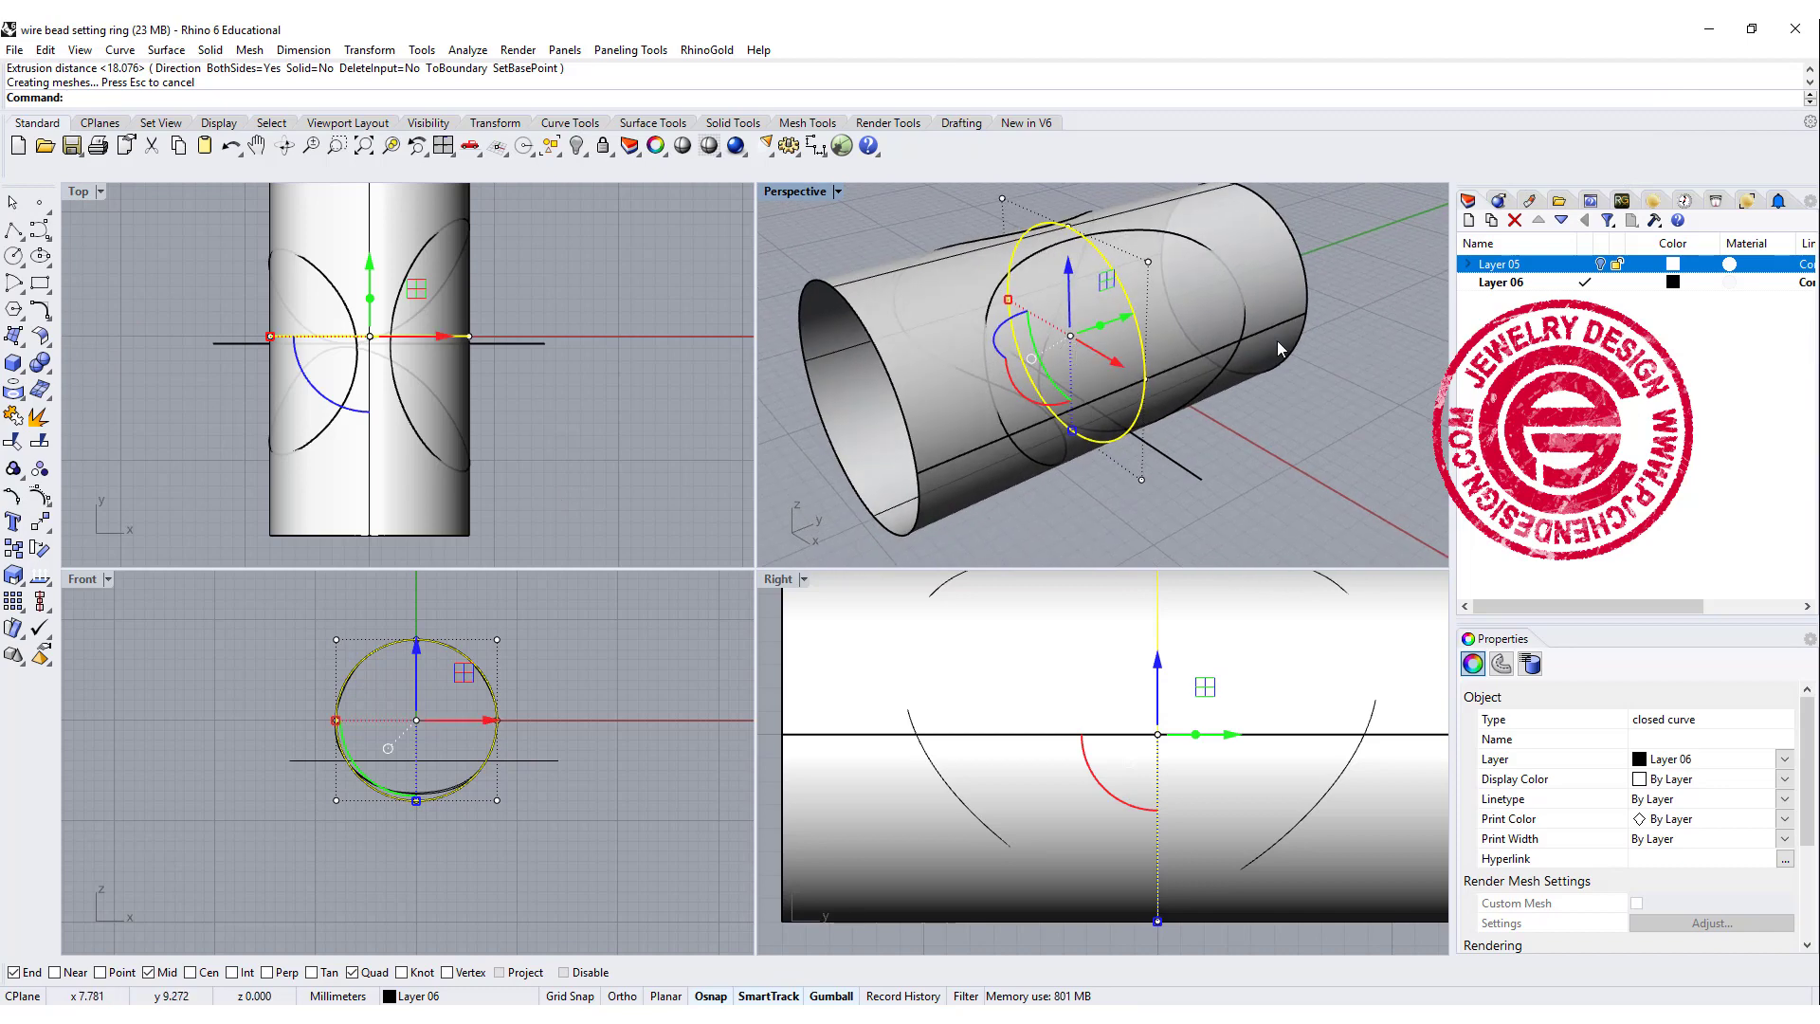
{"action": "left_click", "coordinate": [1283, 394]}
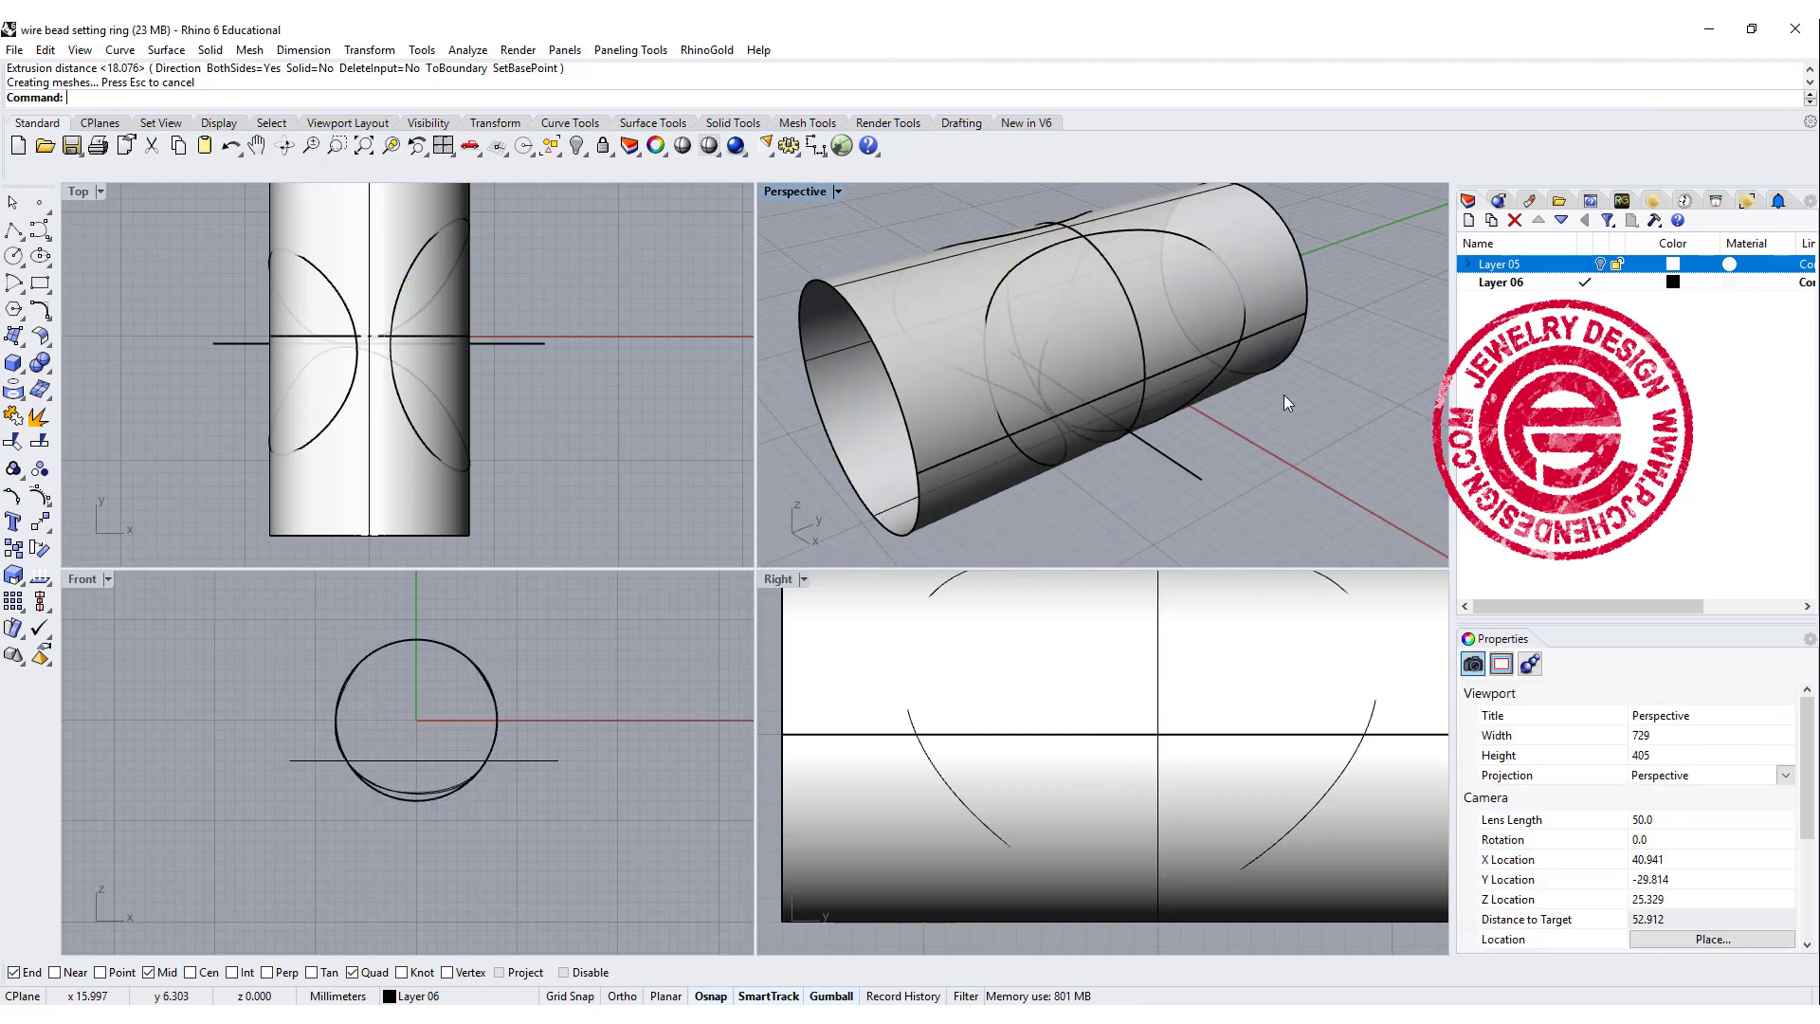
Step: Pull the rebuilt wire curve onto the extruded cylinder surface, keeping the input curve
{"action": "left_click", "coordinate": [14, 393]}
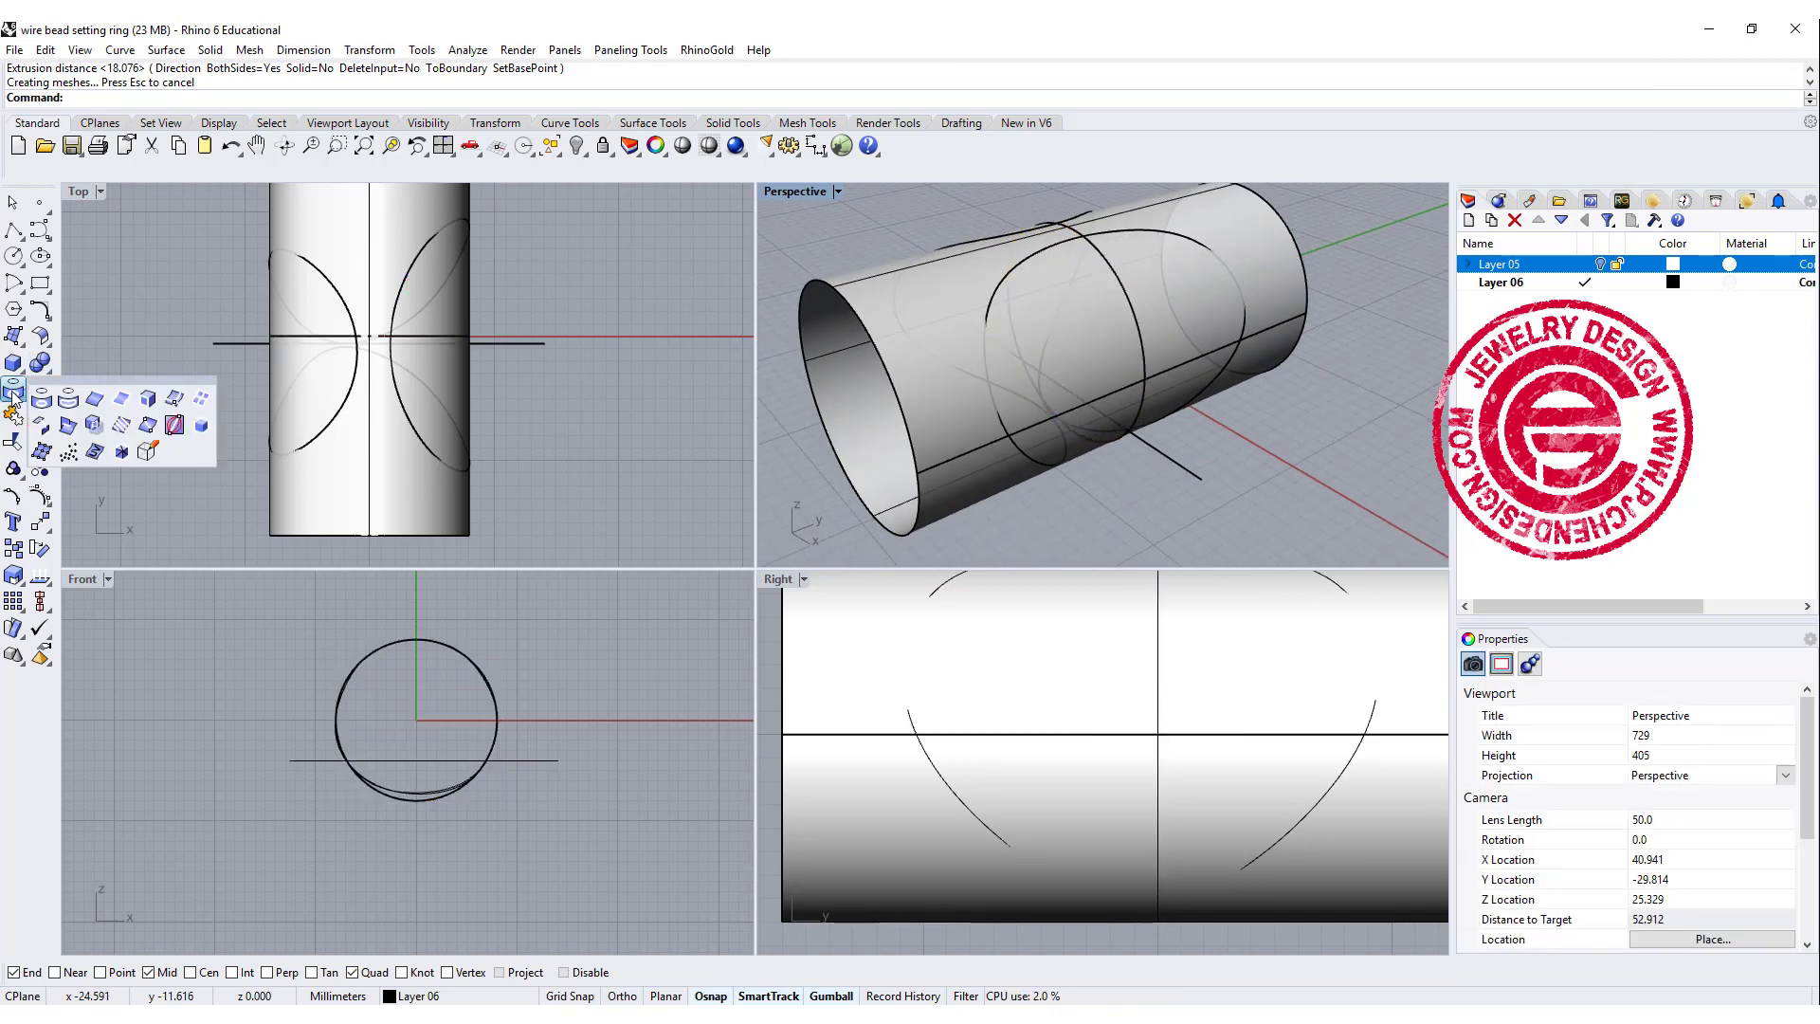
{"action": "left_click", "coordinate": [54, 398]}
{"action": "left_click", "coordinate": [1007, 298]}
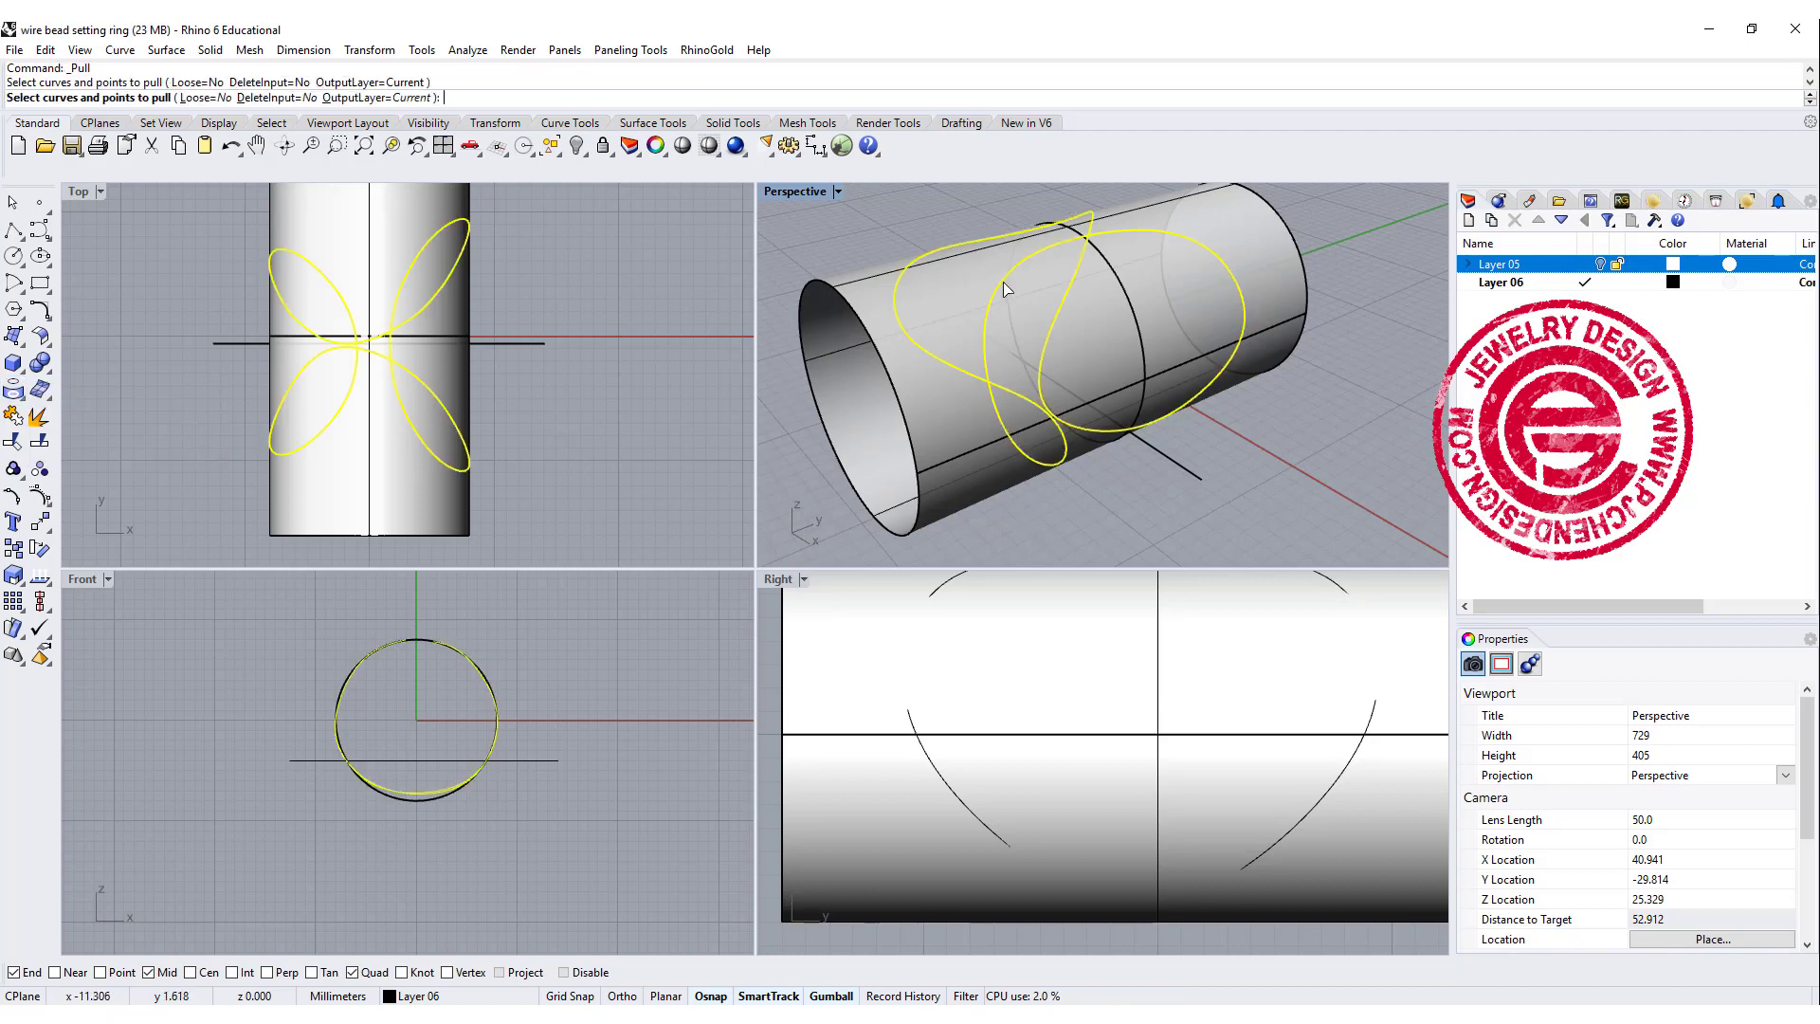
{"action": "key", "text": "Return"}
{"action": "left_click", "coordinate": [962, 299]}
{"action": "key", "text": "Return"}
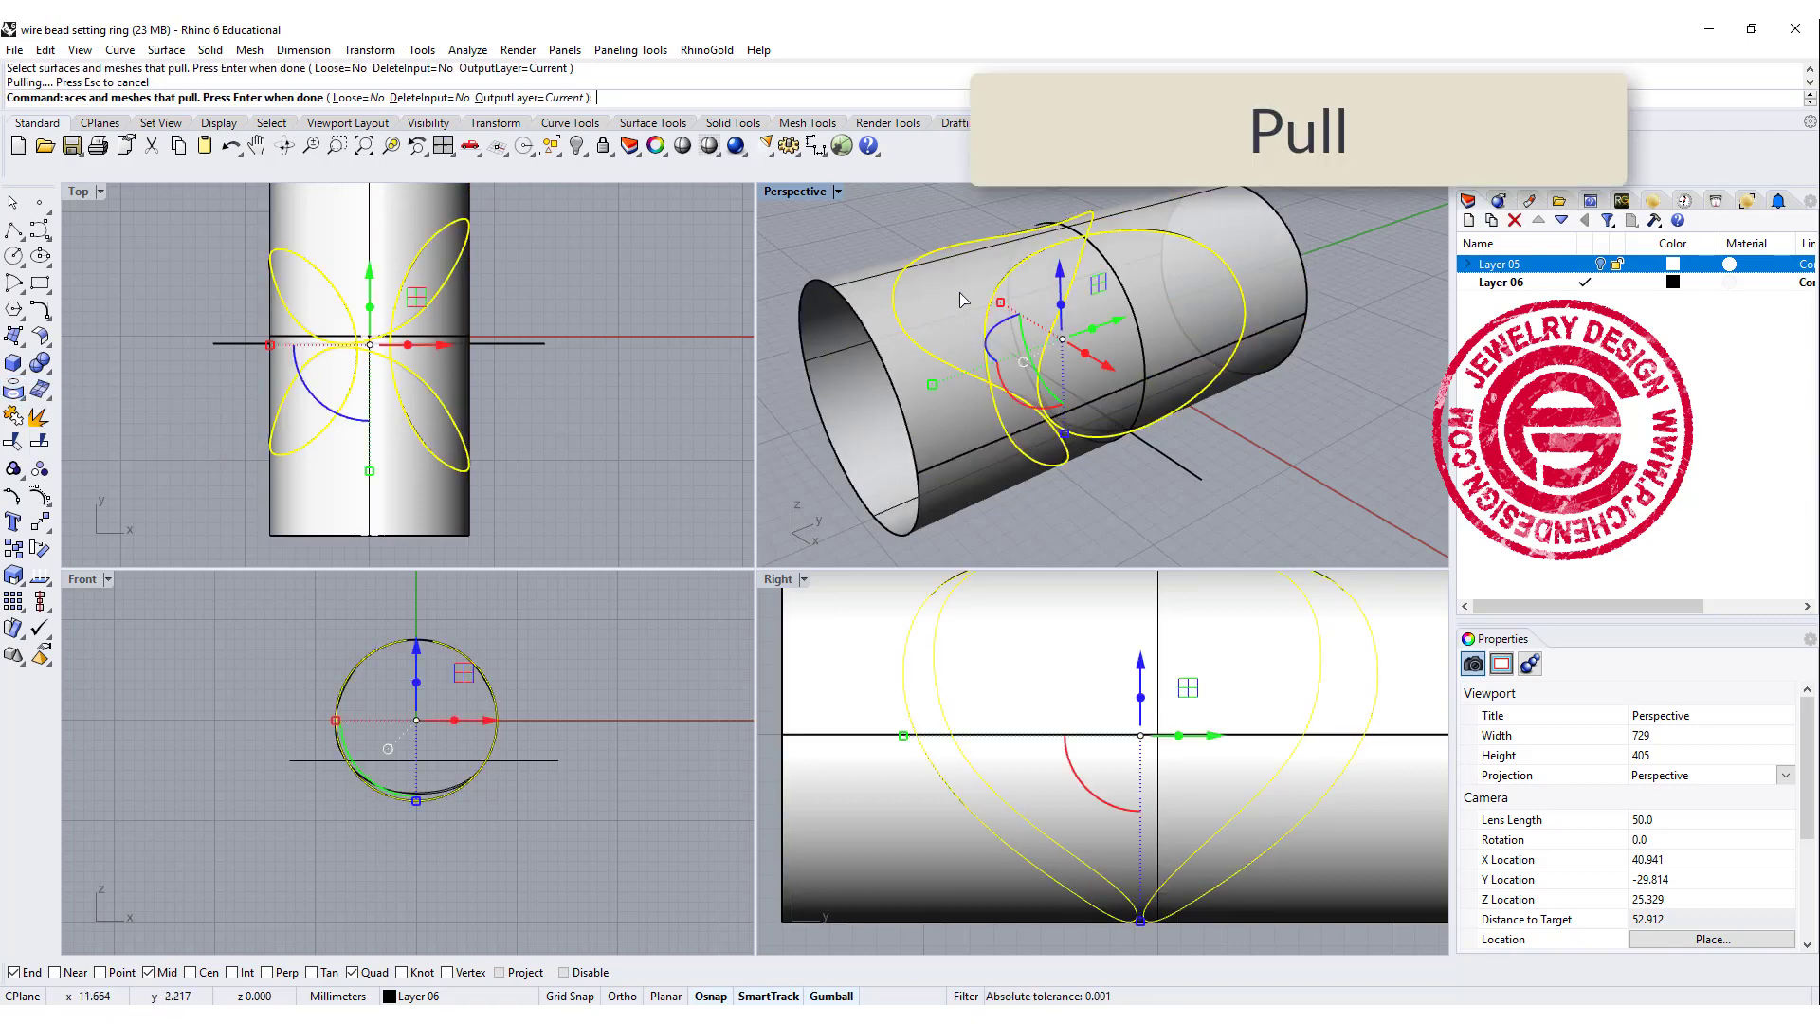
Step: Delete the original rebuilt wire curve, keeping only the copy pulled onto the cylinder
{"action": "scroll", "coordinate": [1193, 247], "scroll_direction": "up", "scroll_amount": 10}
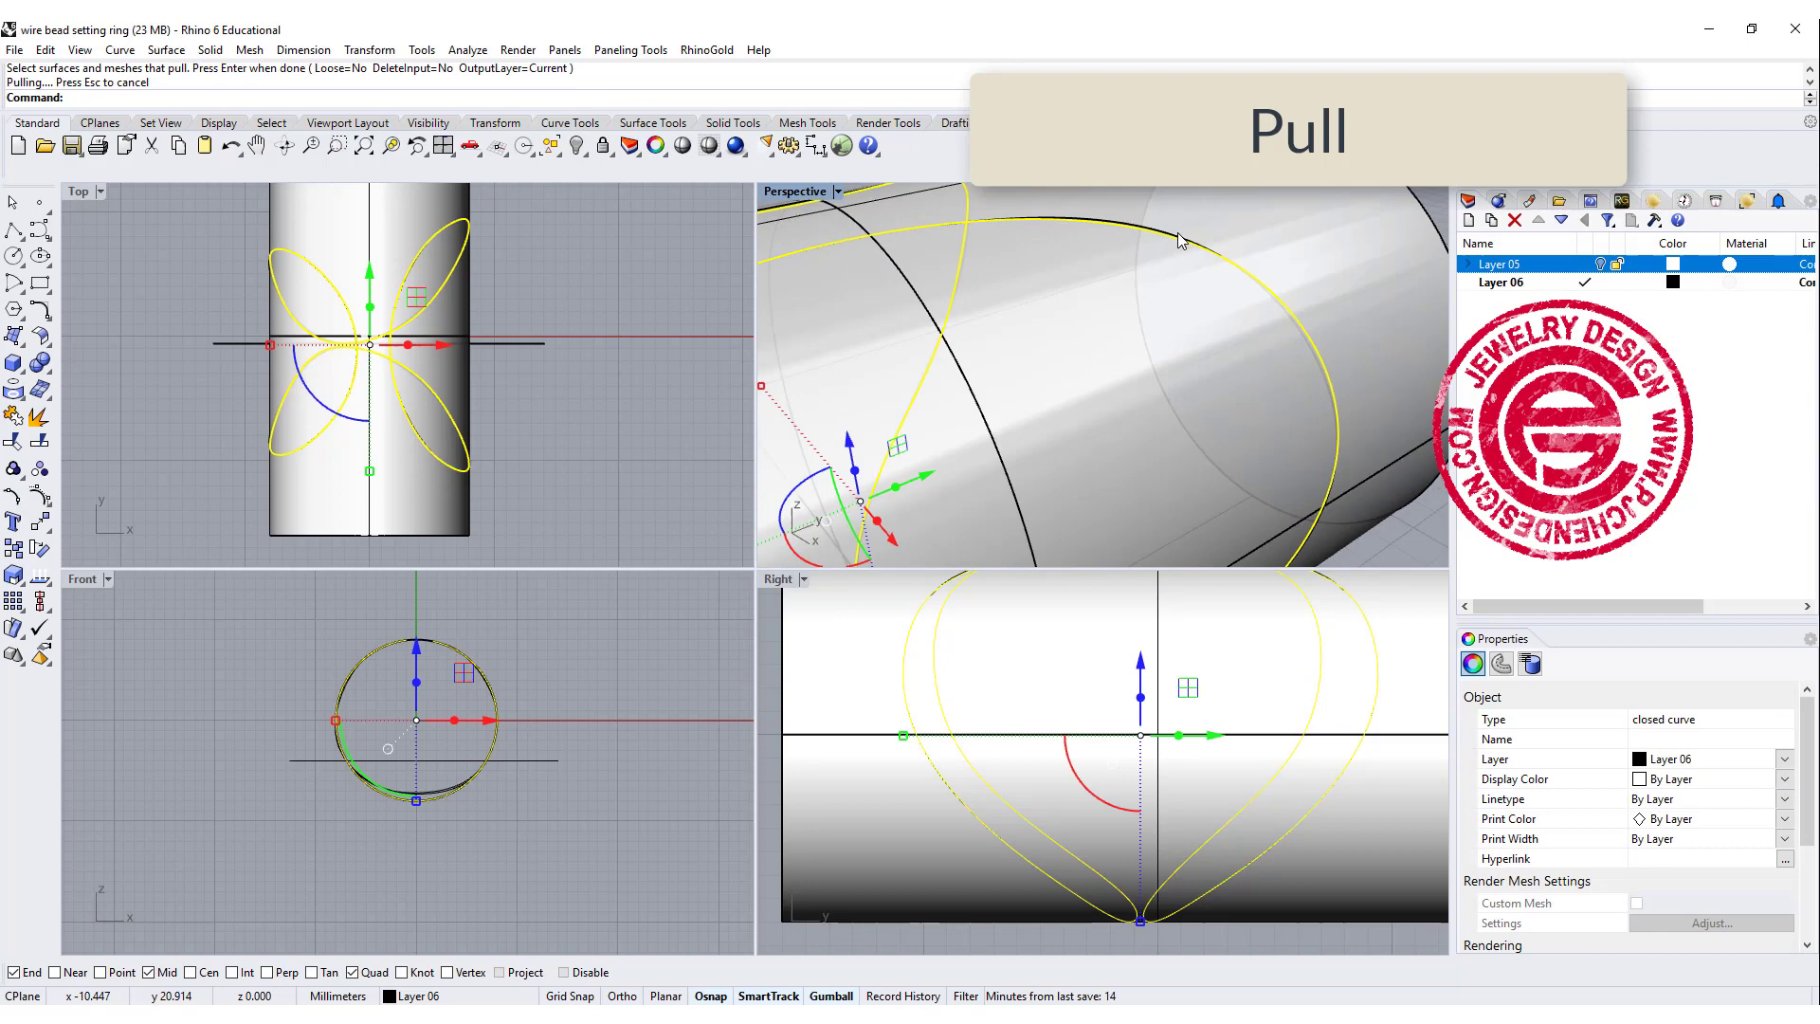
{"action": "left_click", "coordinate": [1095, 218]}
{"action": "key", "text": "Delete"}
{"action": "scroll", "coordinate": [1092, 237], "scroll_direction": "down", "scroll_amount": 5}
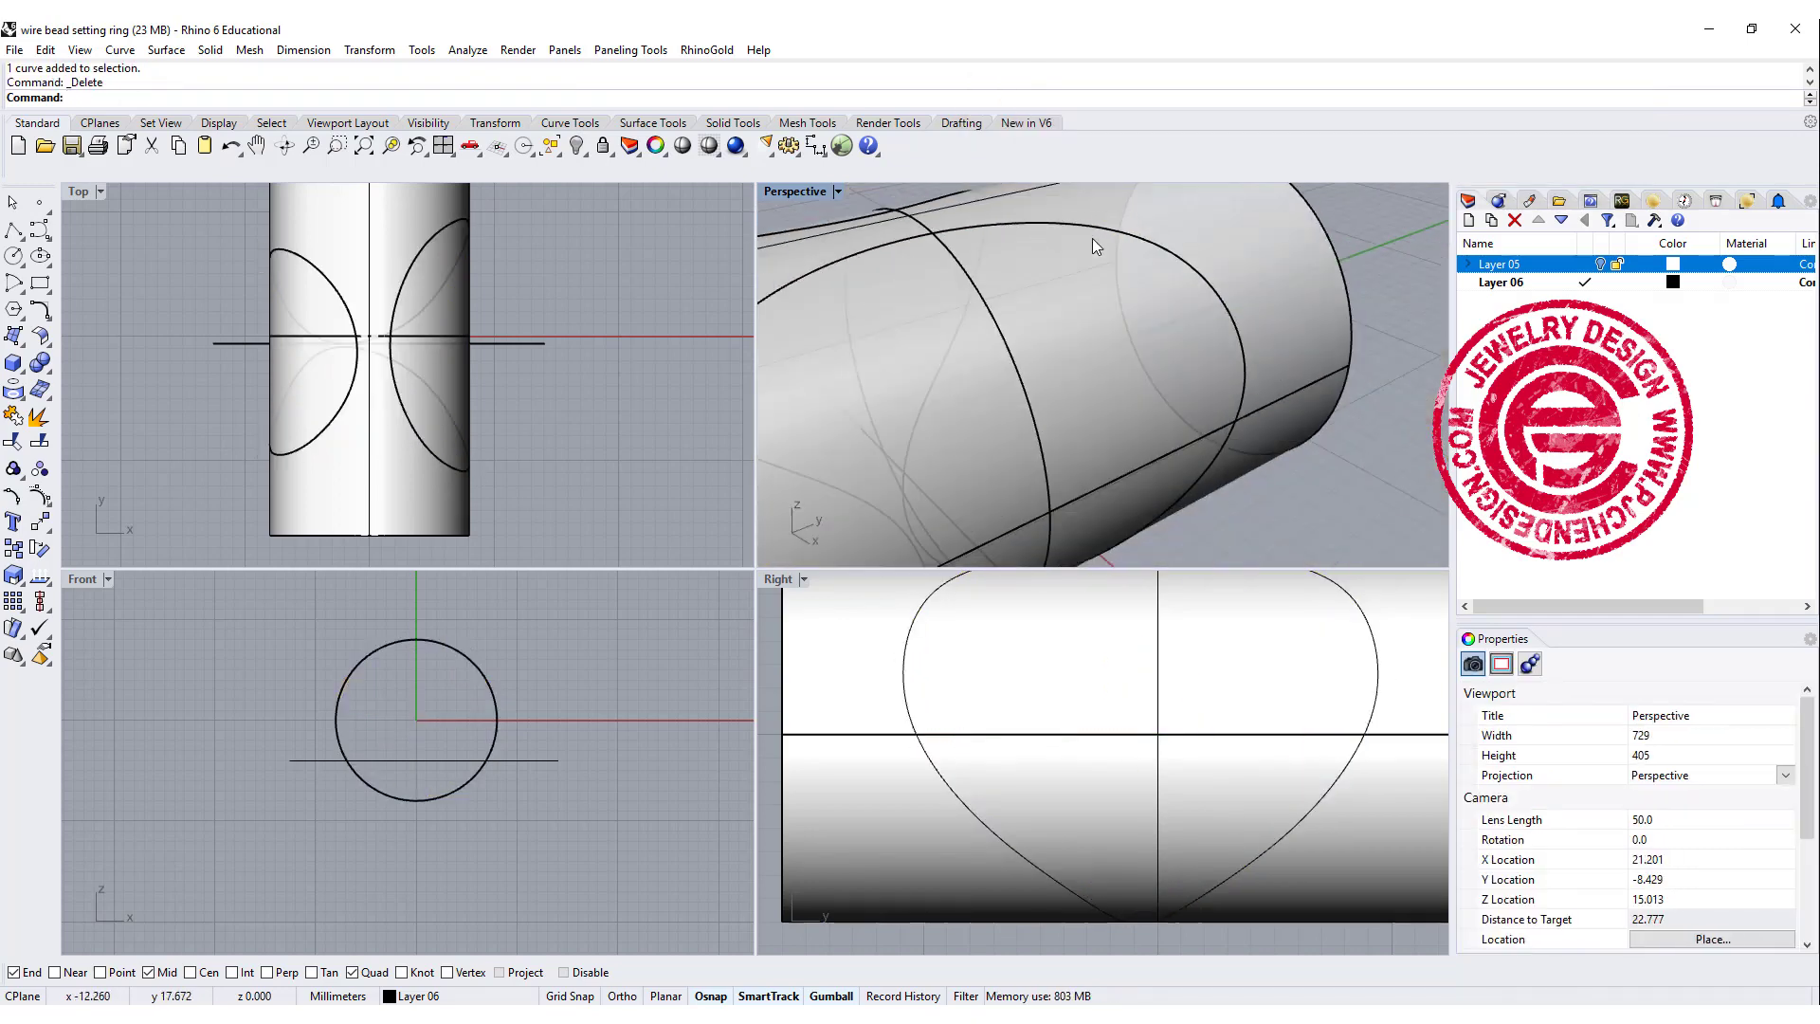
Step: Delete the extruded cylinder surface, keeping the pulled wire curve and the ring circle
{"action": "scroll", "coordinate": [1092, 237], "scroll_direction": "down", "scroll_amount": 3}
{"action": "right_click_drag", "start_coordinate": [1077, 317], "coordinate": [1253, 304]}
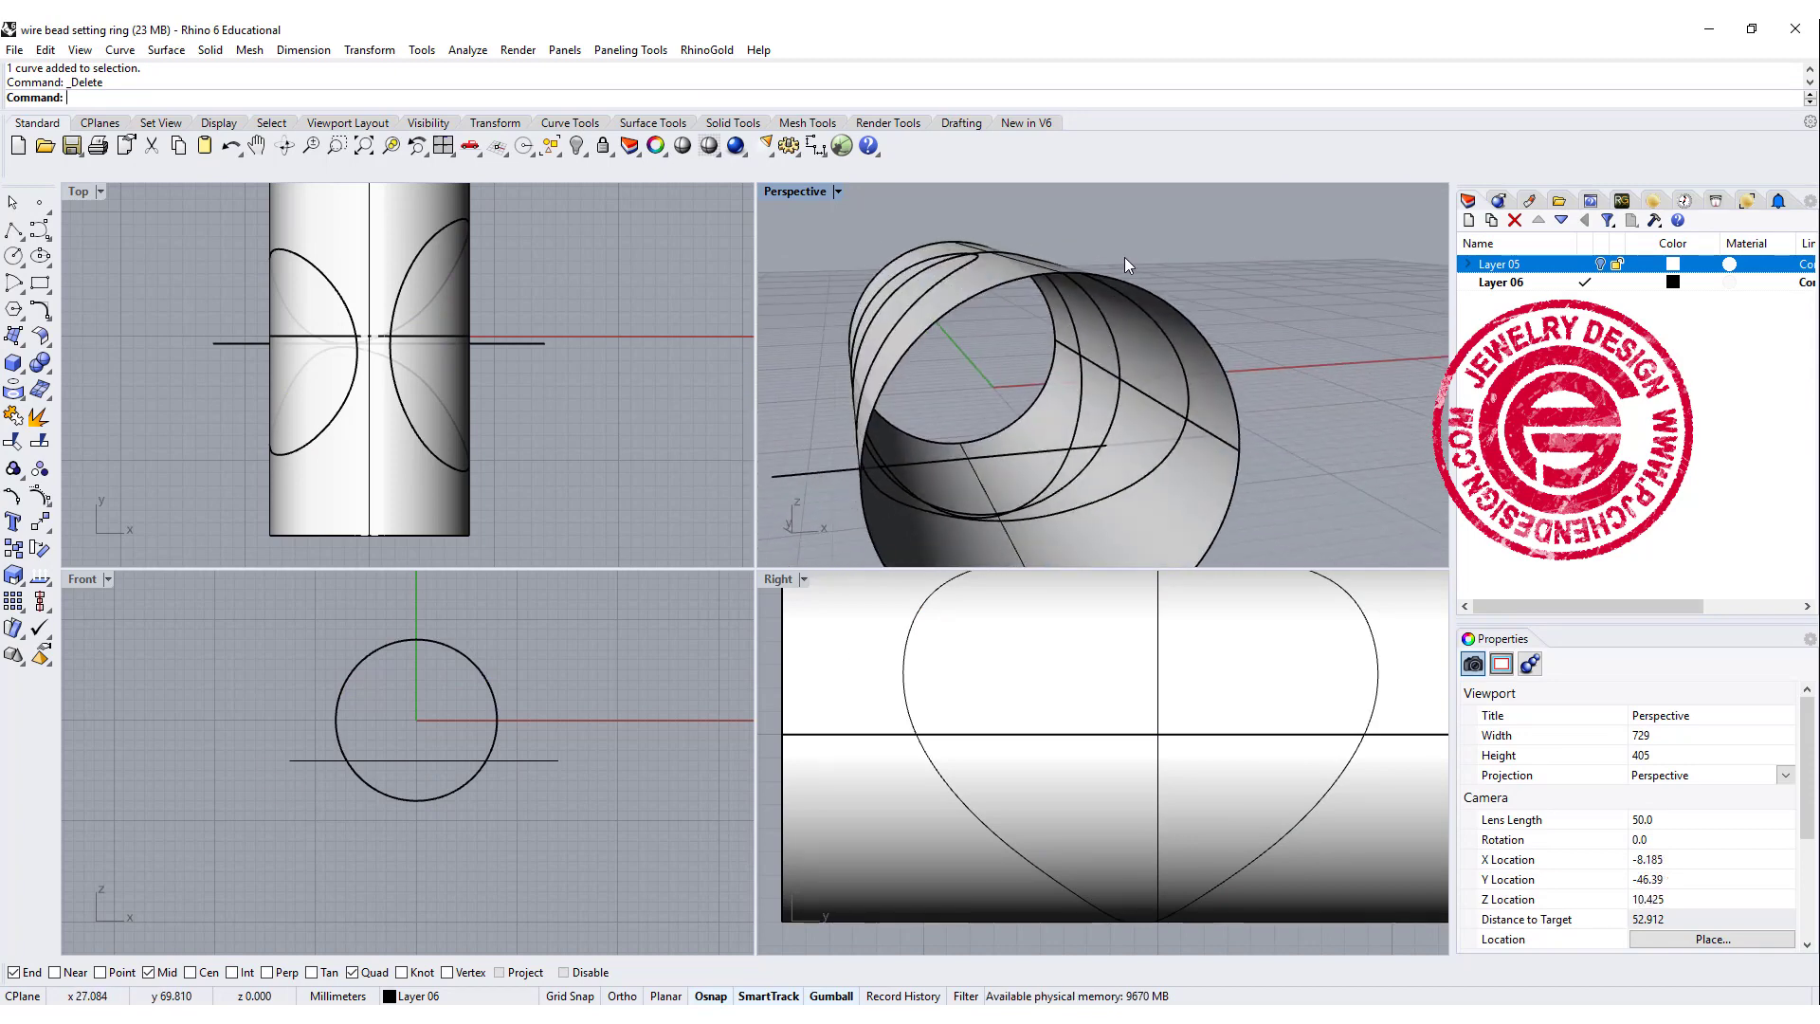
{"action": "right_click_drag", "start_coordinate": [1124, 257], "coordinate": [922, 425]}
{"action": "left_click", "coordinate": [1003, 218]}
{"action": "key", "text": "Delete"}
{"action": "left_click", "coordinate": [929, 446]}
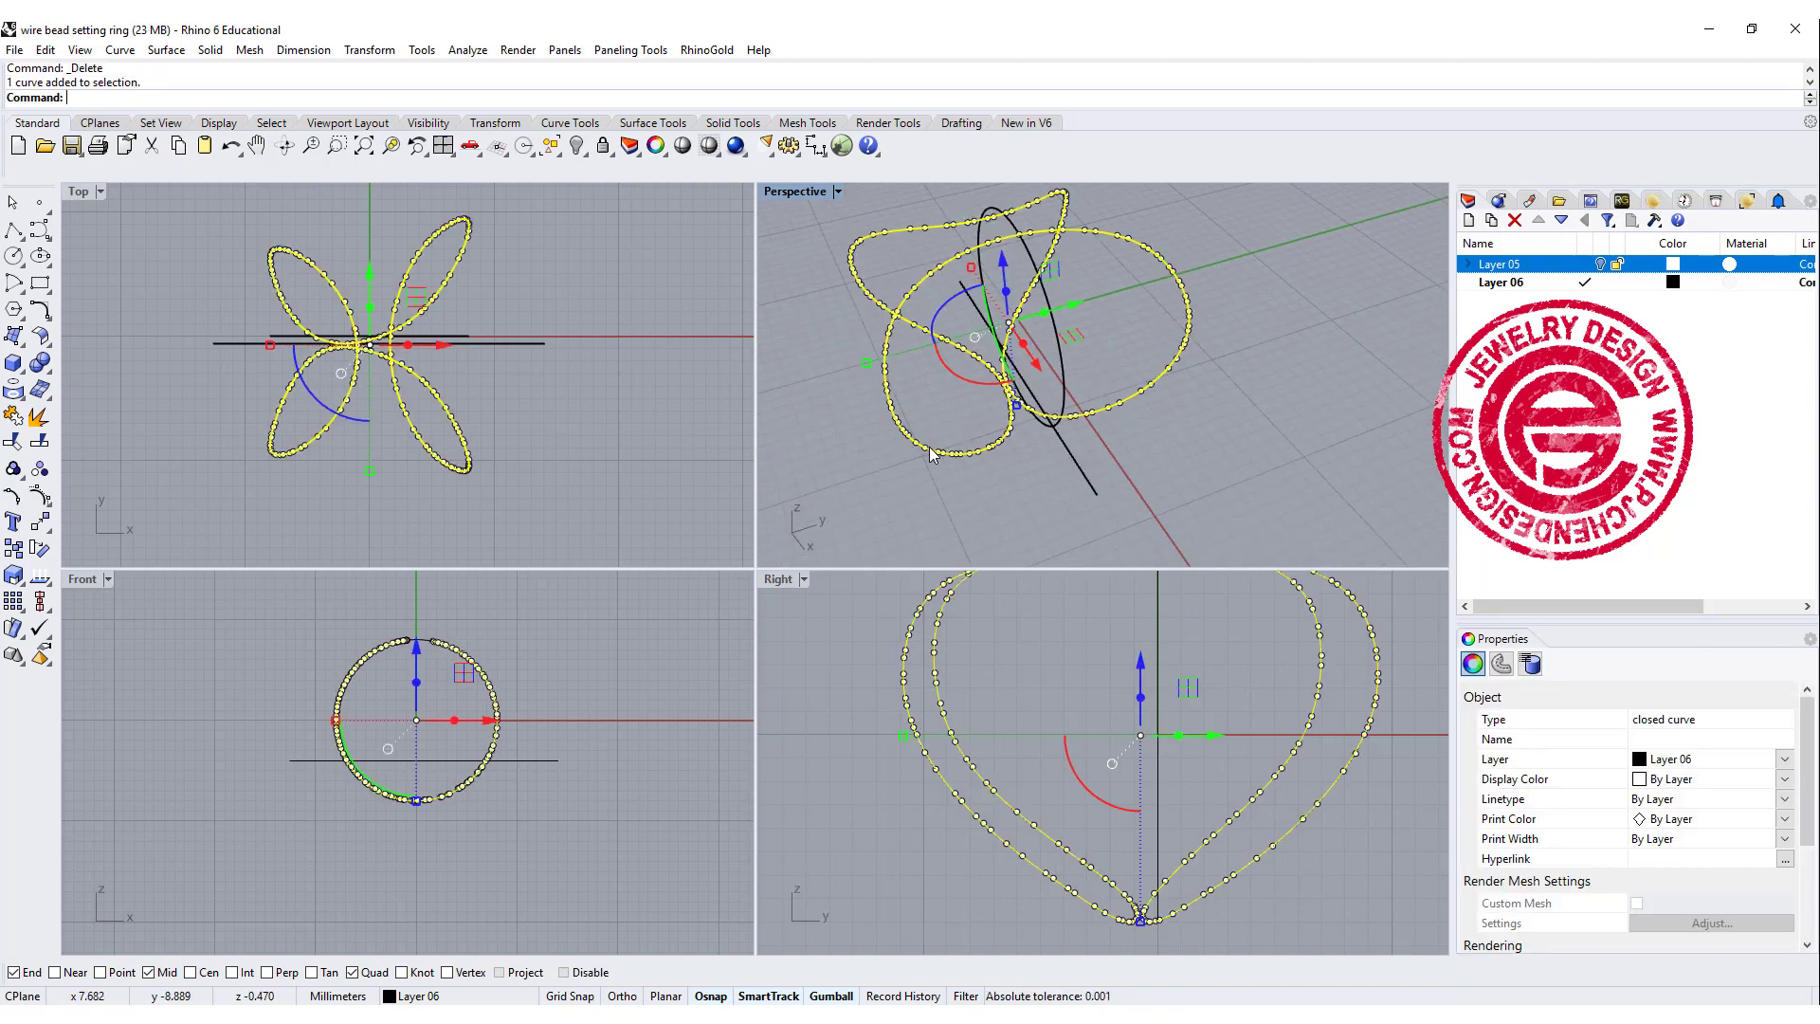
{"action": "left_click", "coordinate": [566, 469]}
Step: Draw a 2 by 2 mm rectangle with conic corners above the ring circle in the Front view
{"action": "scroll", "coordinate": [417, 647], "scroll_direction": "up", "scroll_amount": 6}
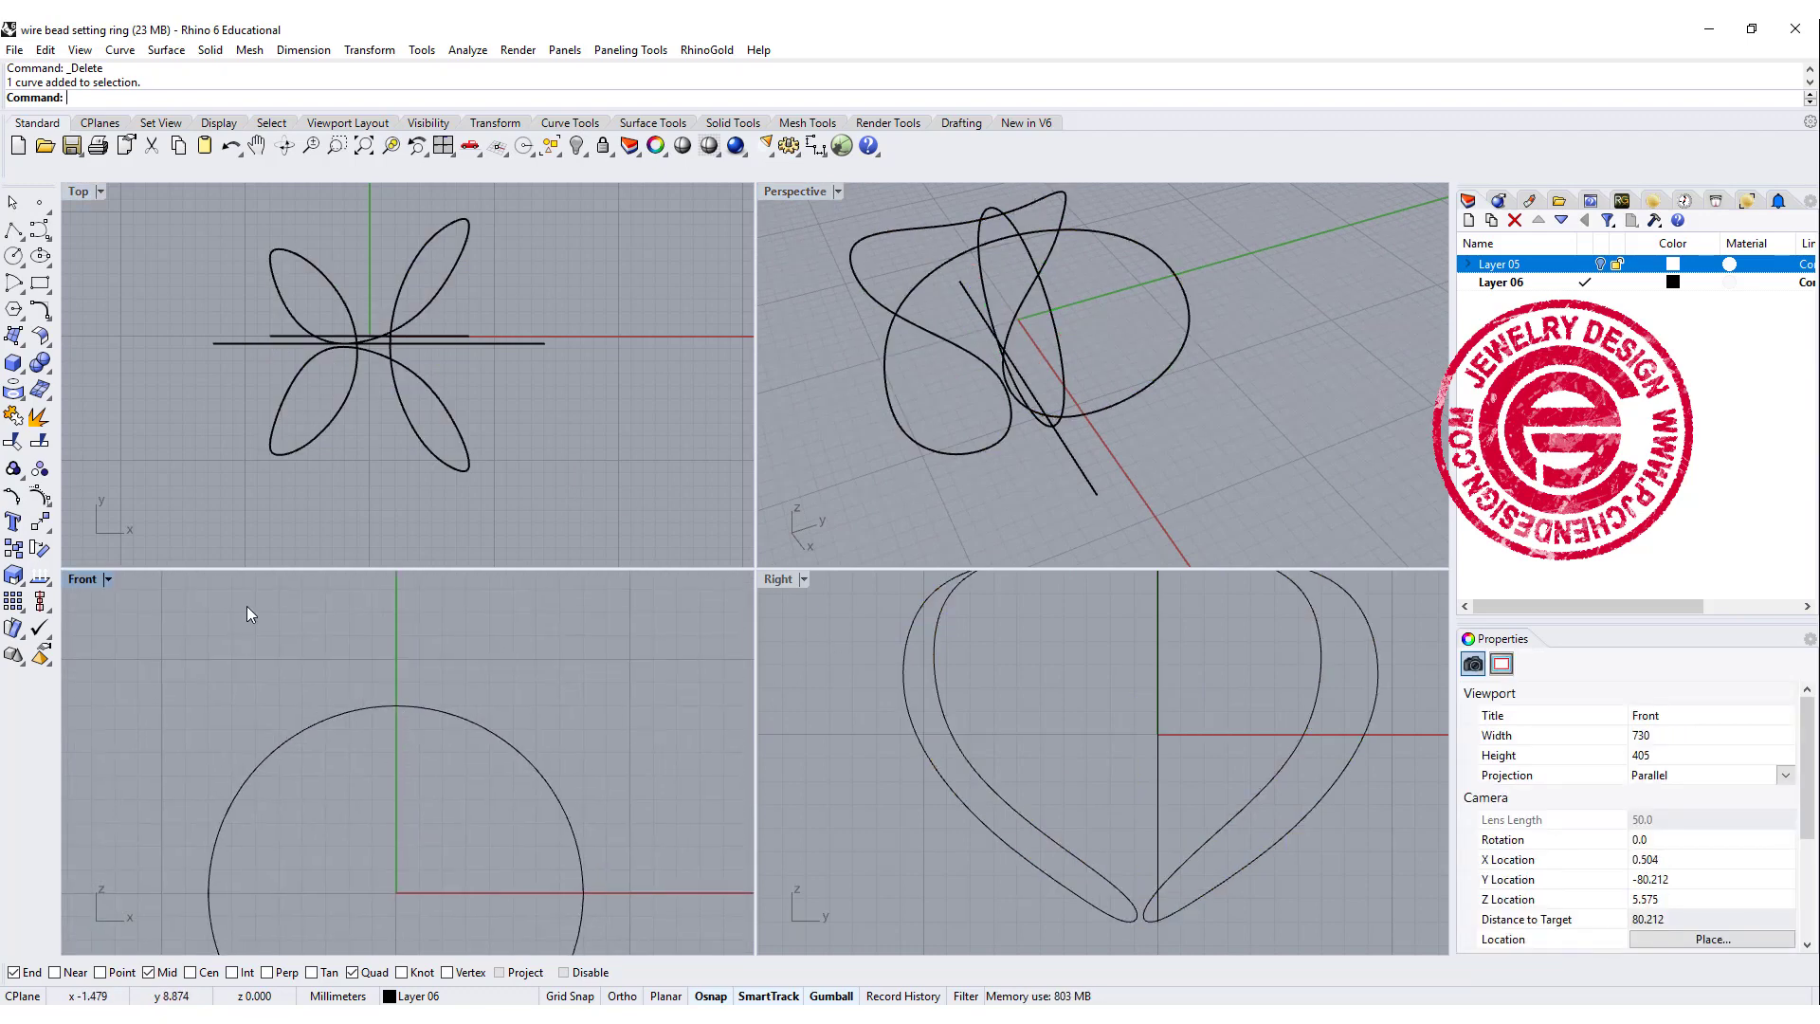
{"action": "left_click", "coordinate": [48, 287]}
{"action": "left_click", "coordinate": [174, 300]}
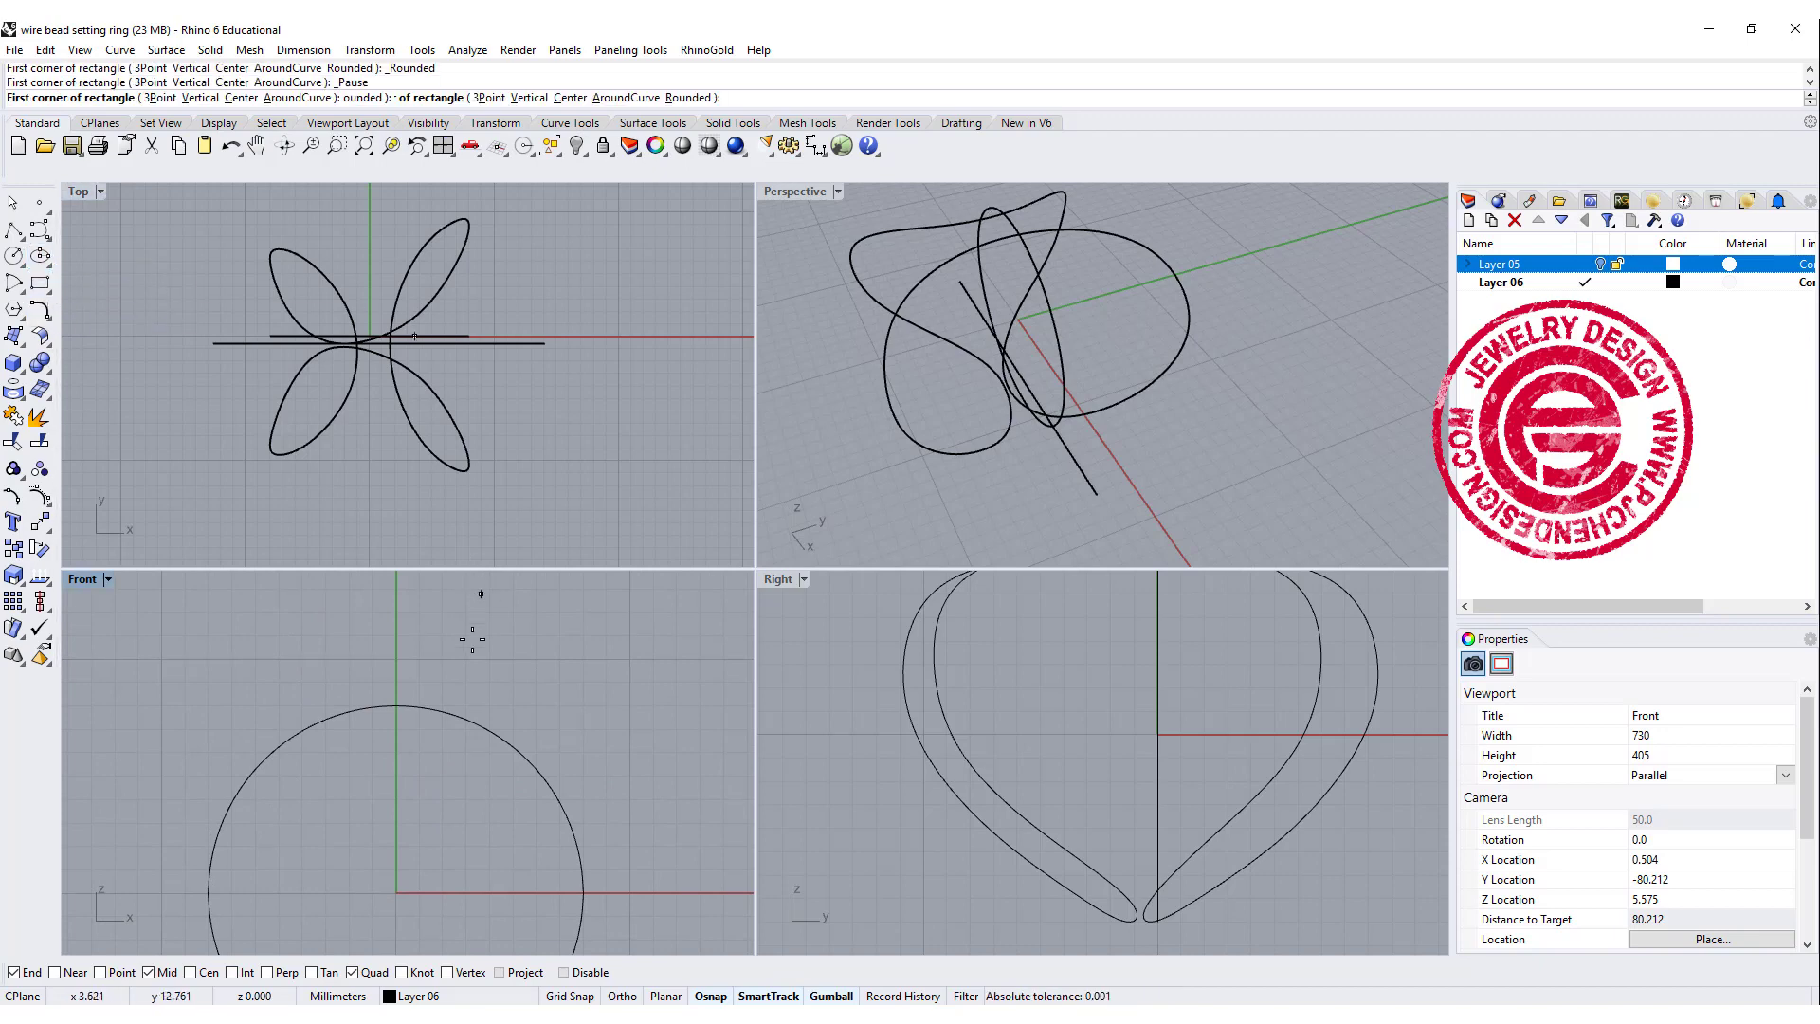
{"action": "left_click", "coordinate": [453, 672]}
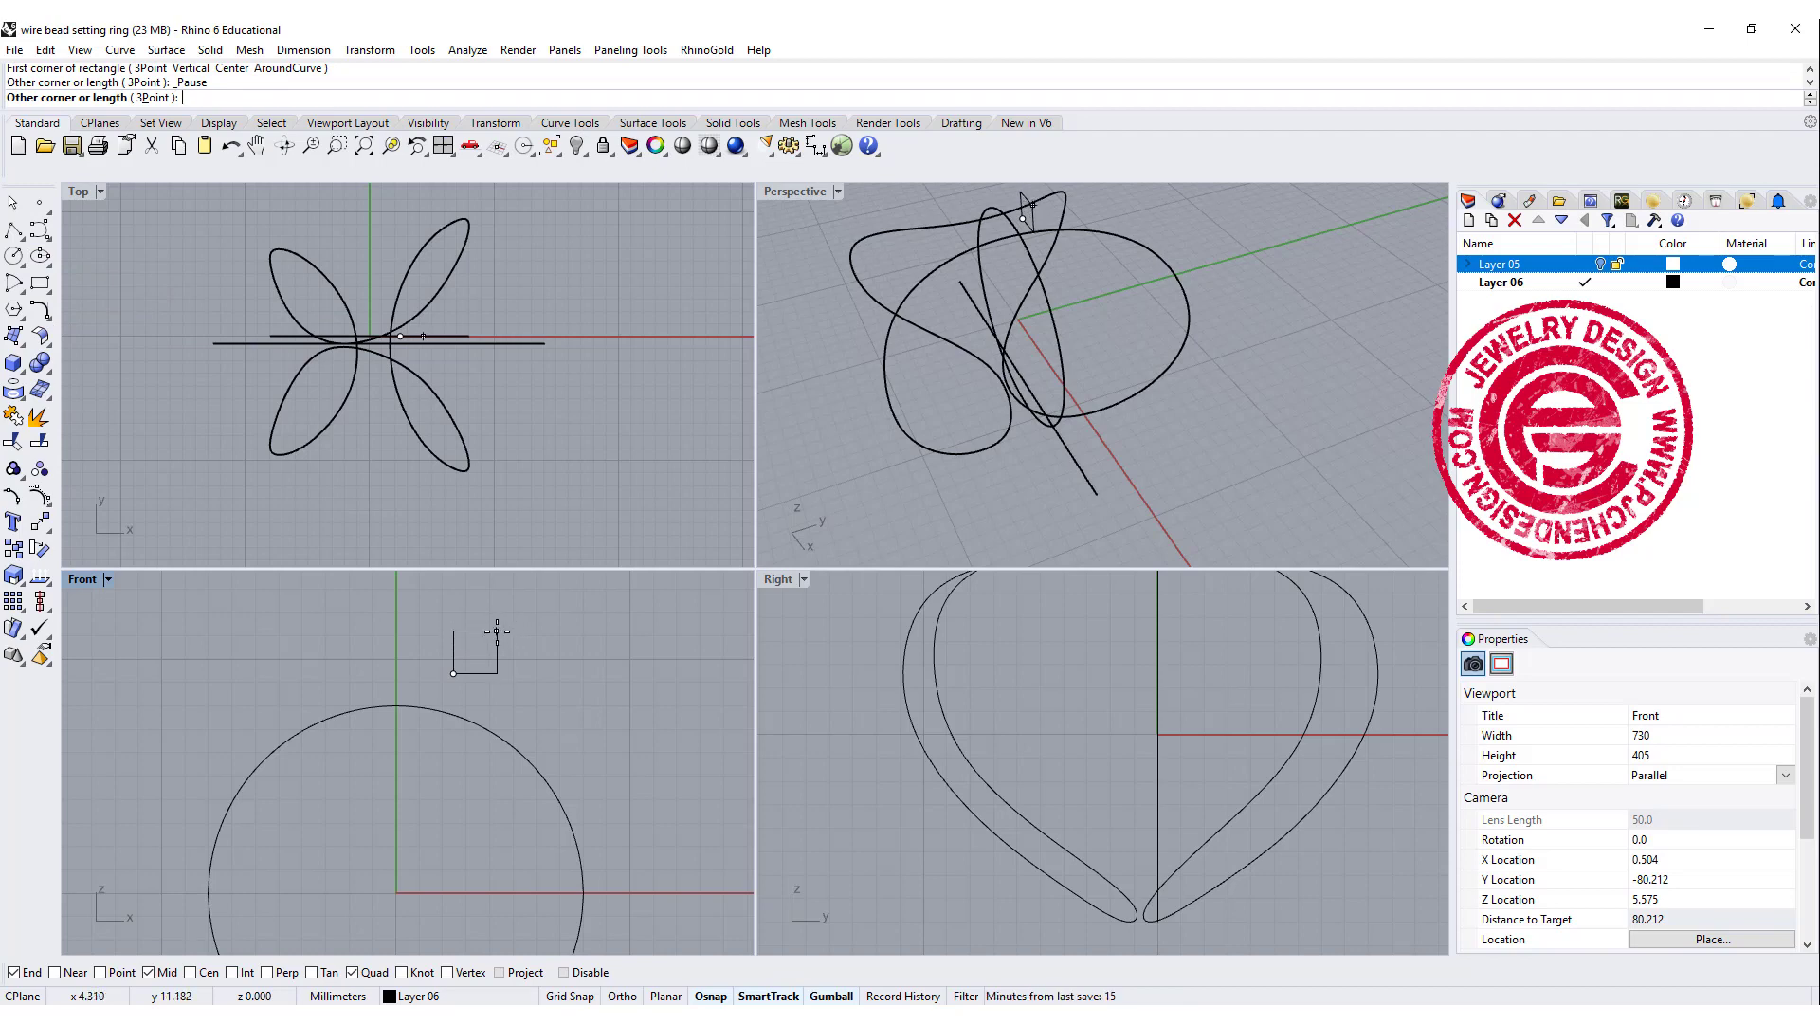
{"action": "type", "text": "2"}
{"action": "key", "text": "Return"}
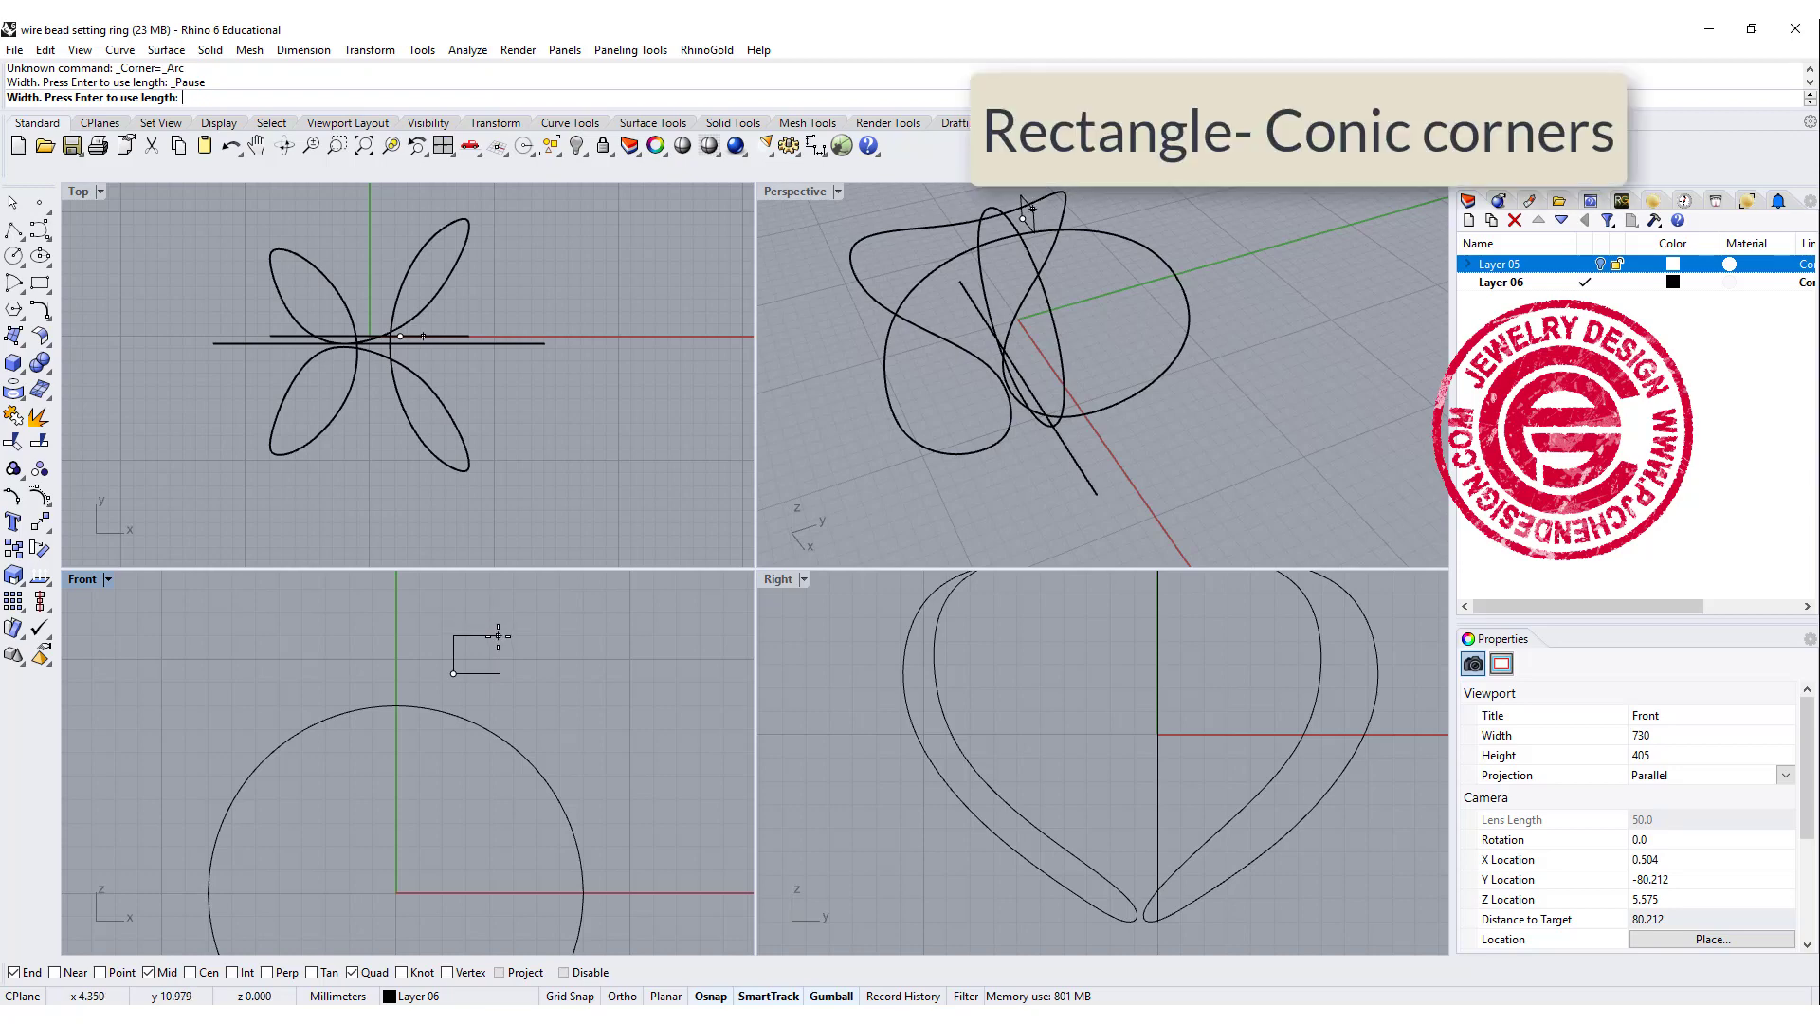
{"action": "type", "text": "2"}
{"action": "key", "text": "Return"}
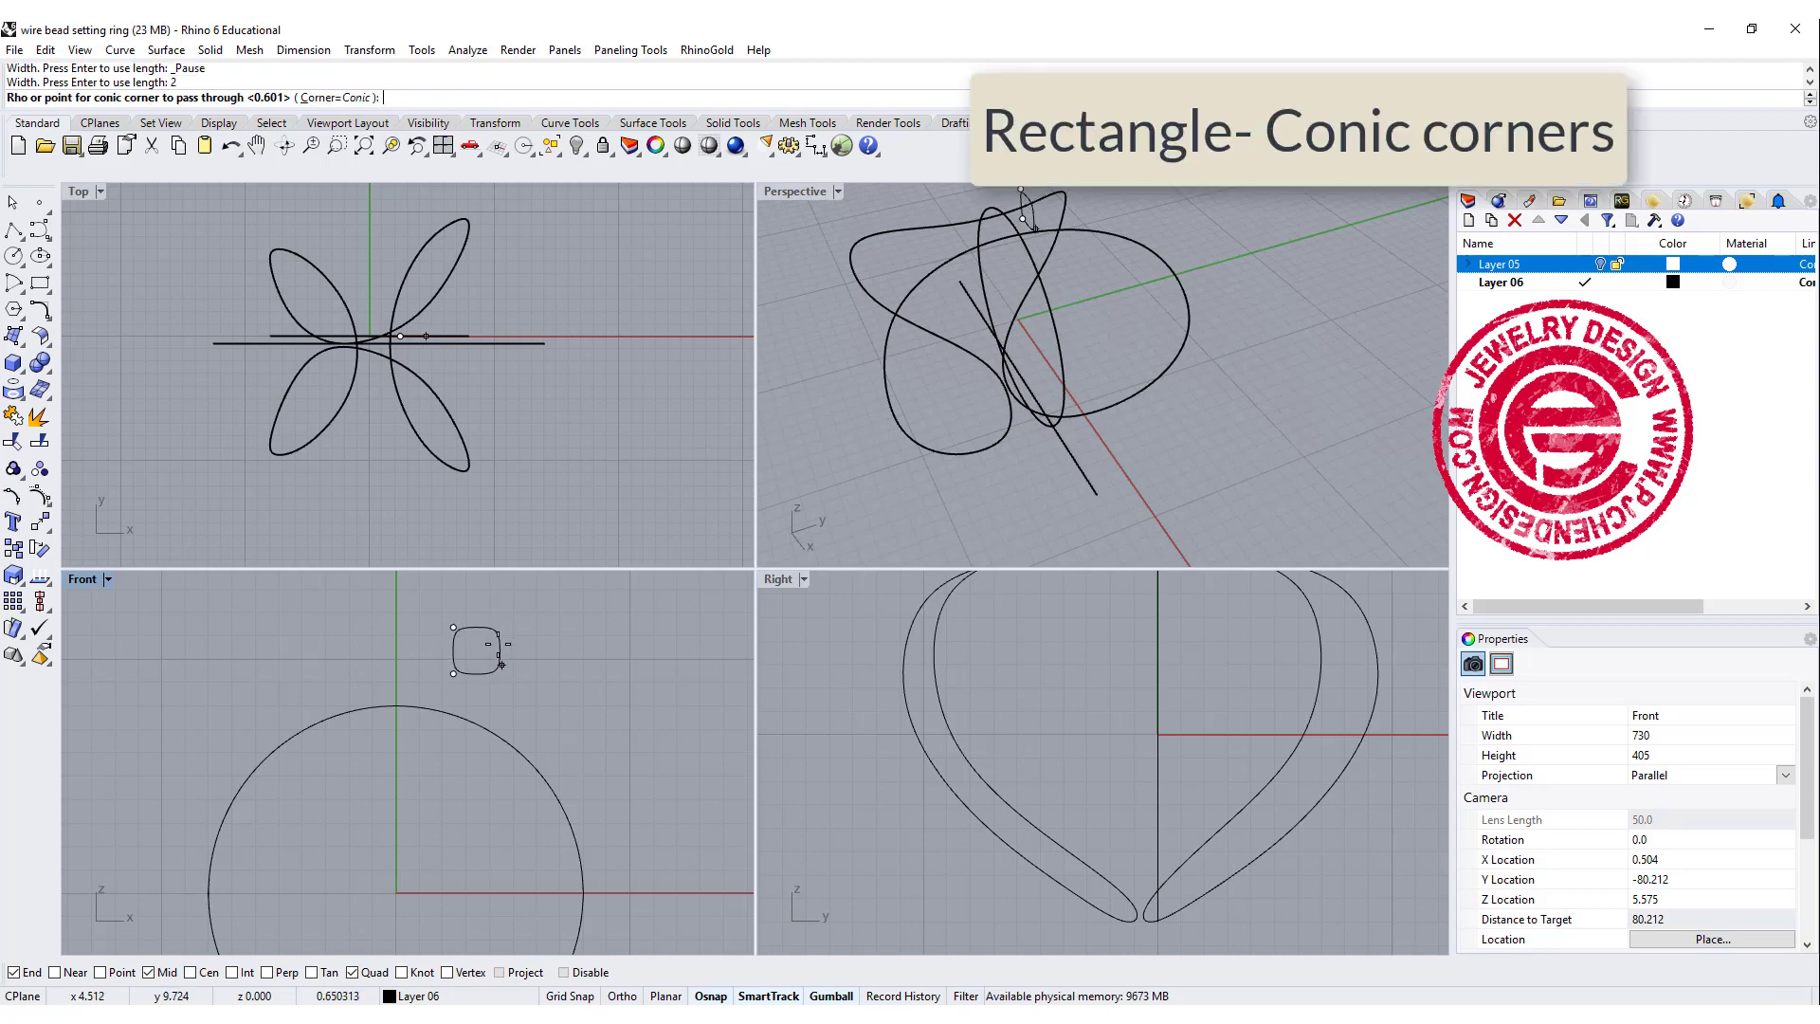
{"action": "scroll", "coordinate": [497, 633], "scroll_direction": "up", "scroll_amount": 5}
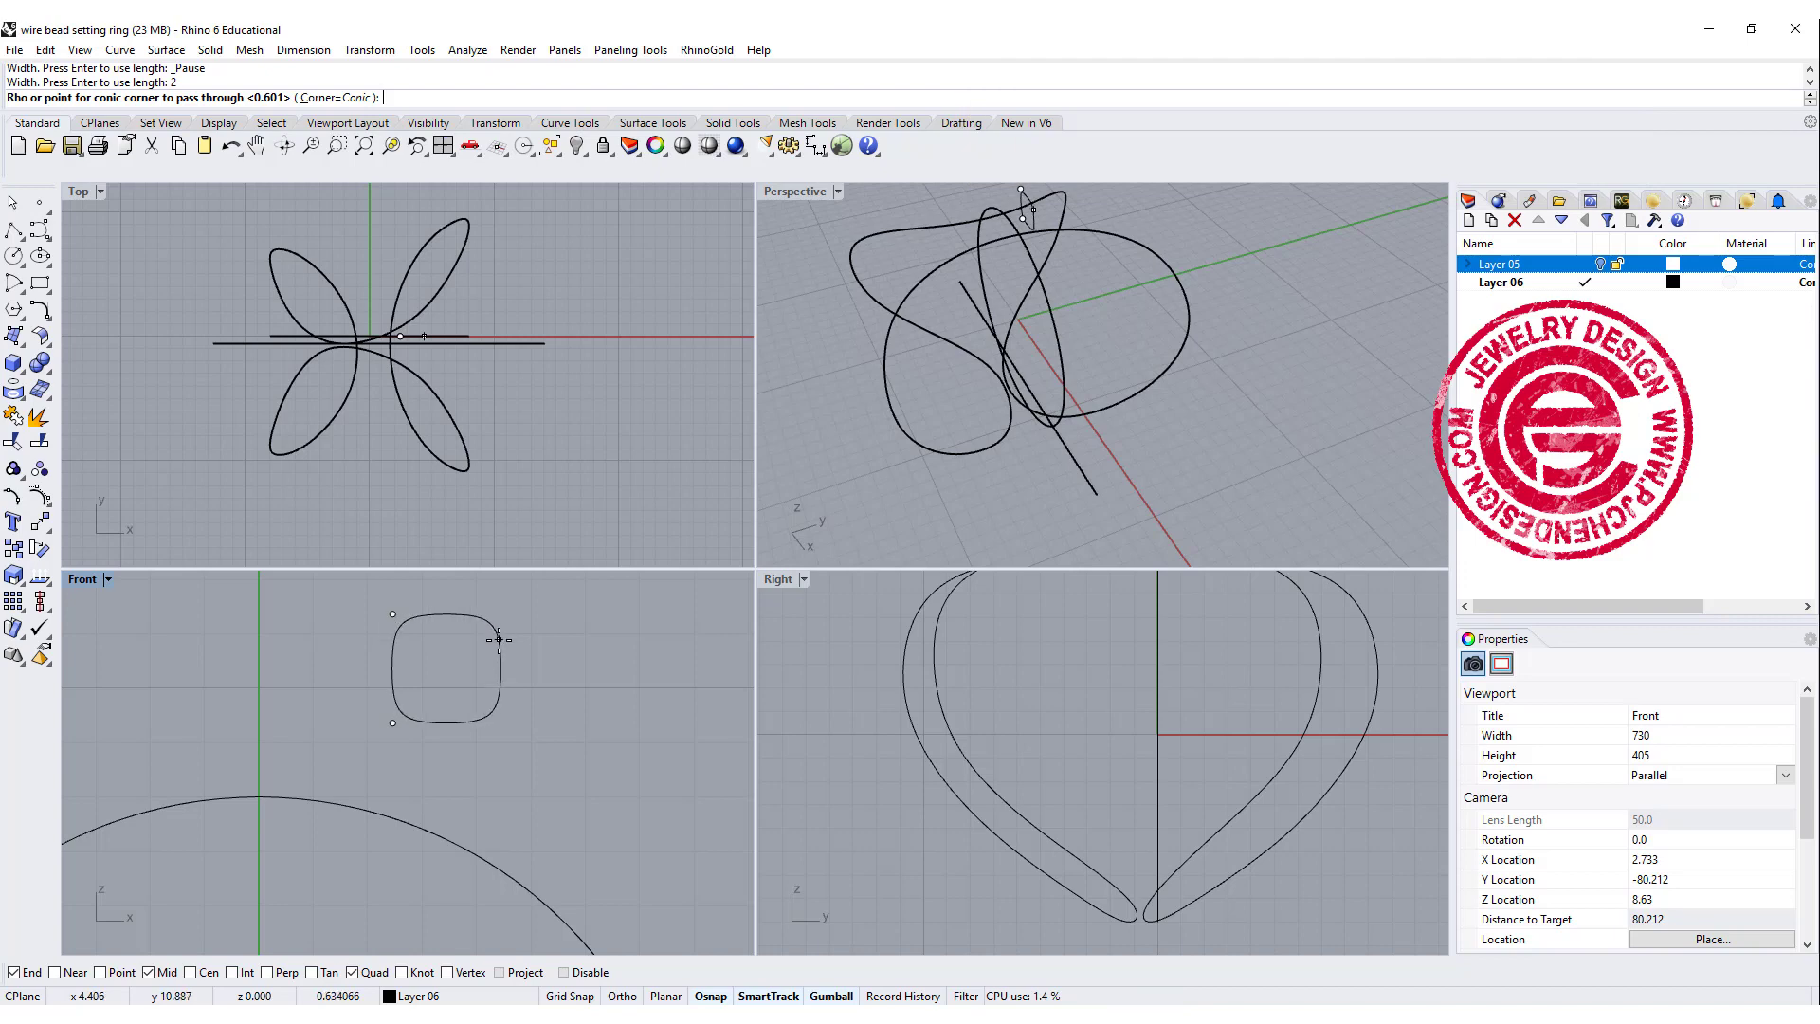
{"action": "key", "text": "Return"}
Step: Finish the rectangle's conic corners and move the profile by its lower end point onto the wire curve near the ring circle
{"action": "left_click", "coordinate": [501, 659]}
{"action": "key", "text": "ctrl+z"}
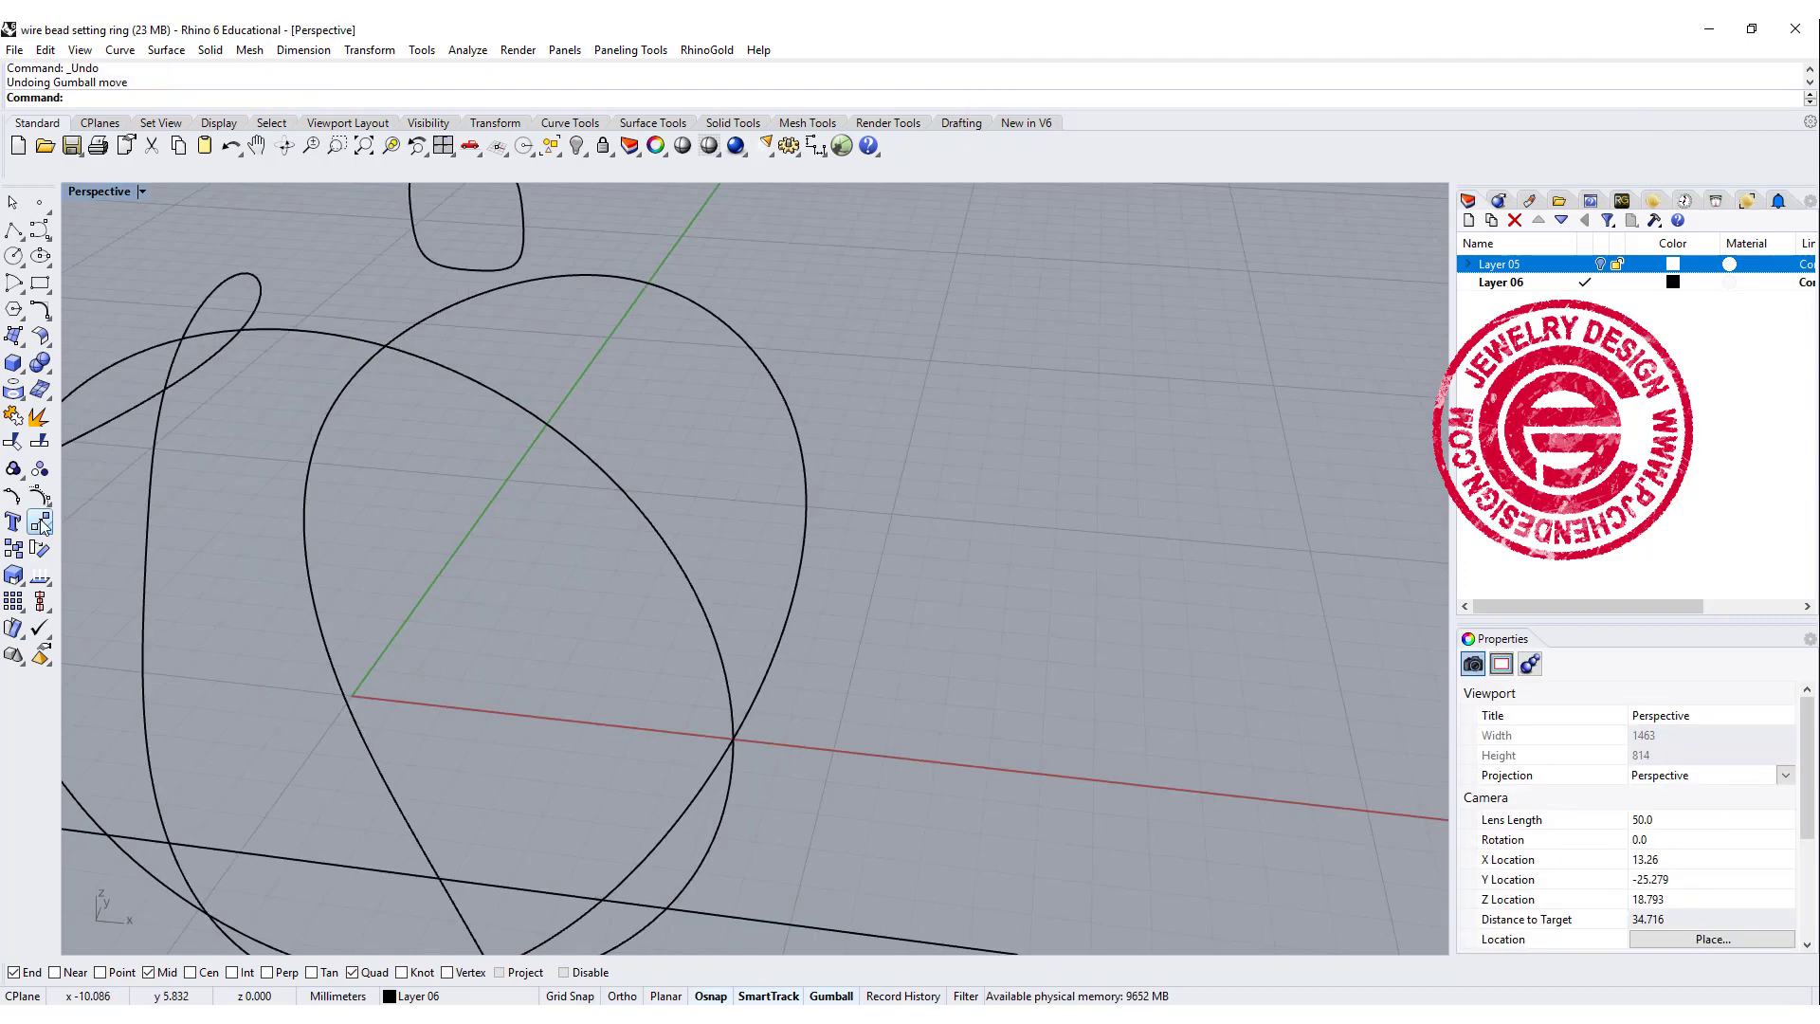
{"action": "left_click", "coordinate": [40, 522]}
{"action": "left_click", "coordinate": [449, 266]}
{"action": "key", "text": "Return"}
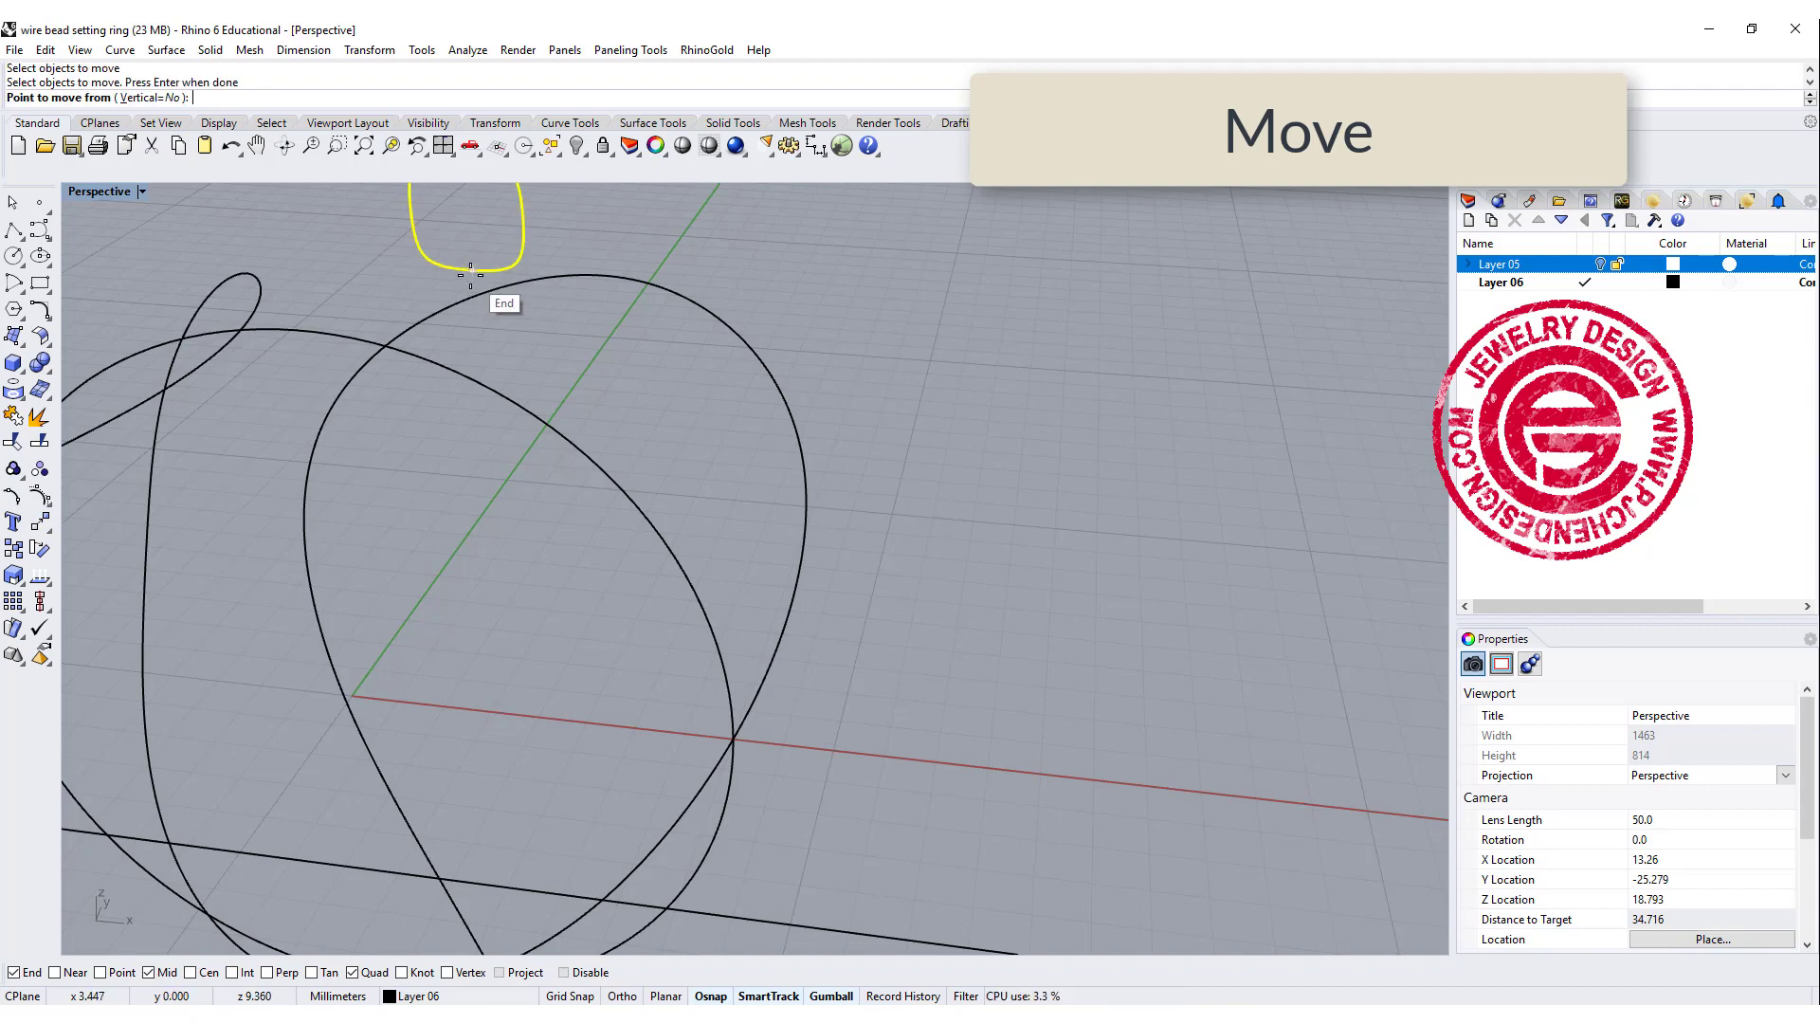
{"action": "left_click", "coordinate": [470, 271]}
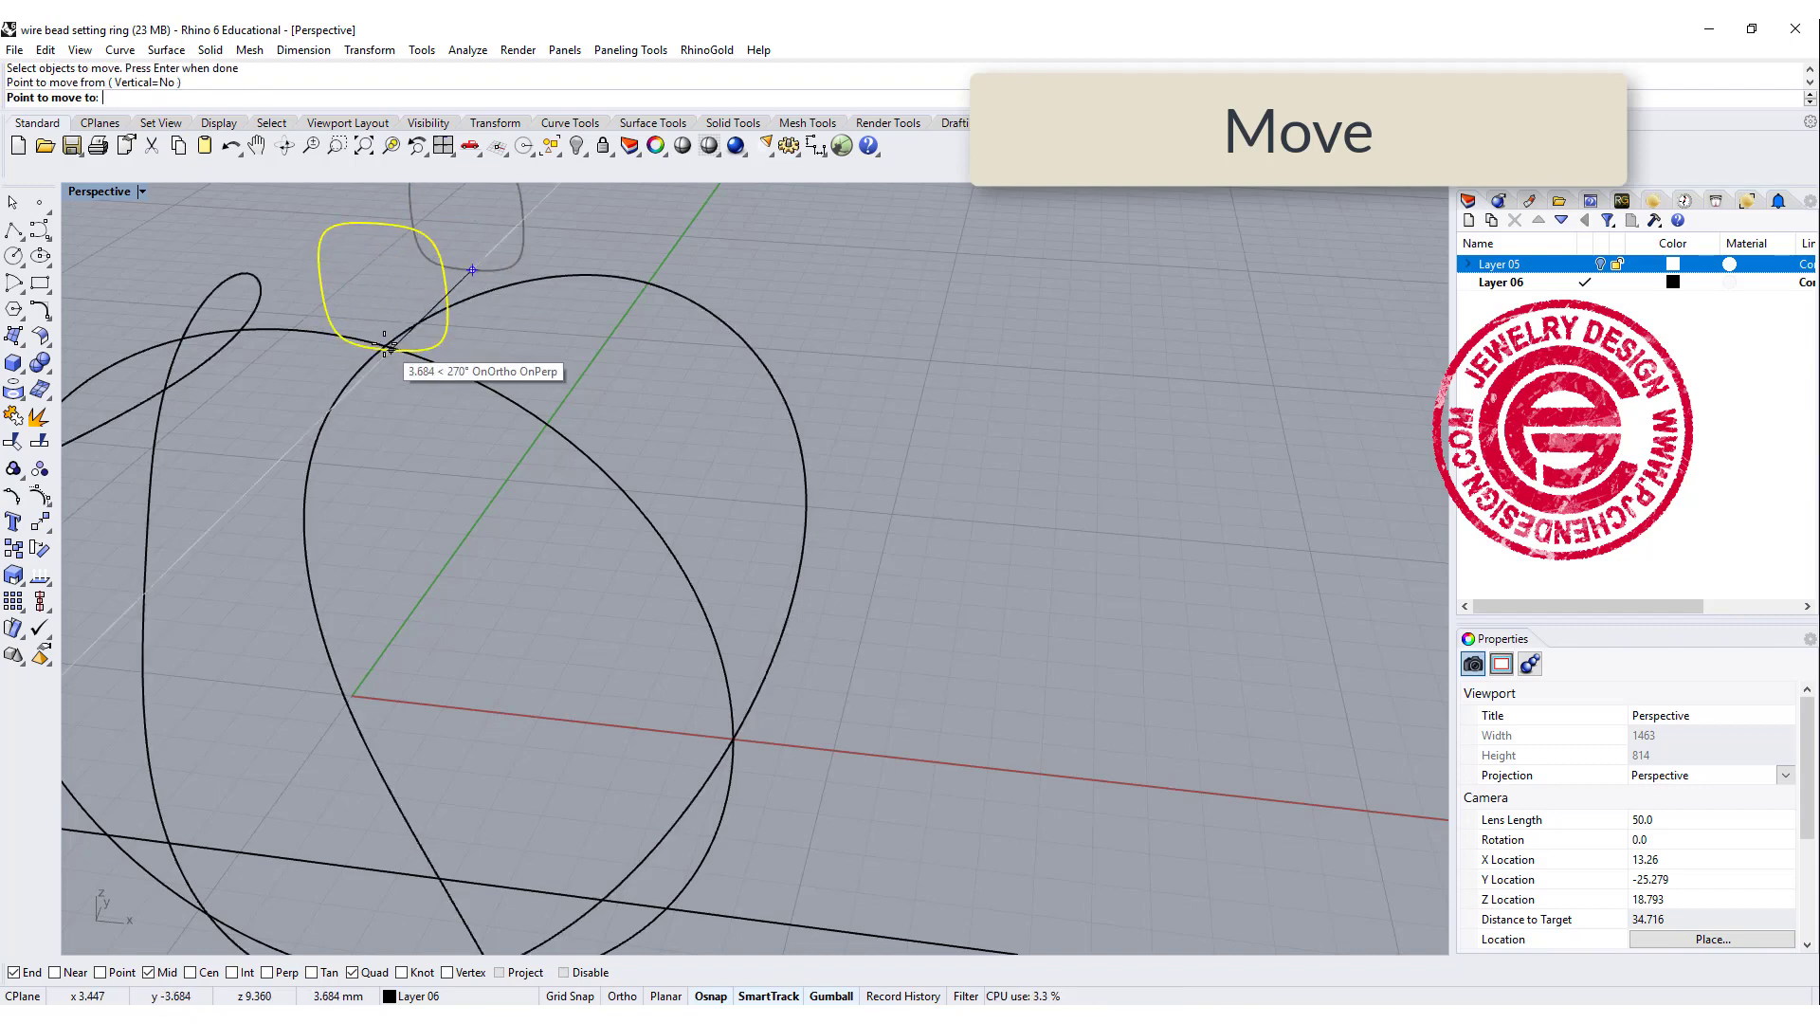
{"action": "right_click_drag", "start_coordinate": [379, 336], "coordinate": [469, 475]}
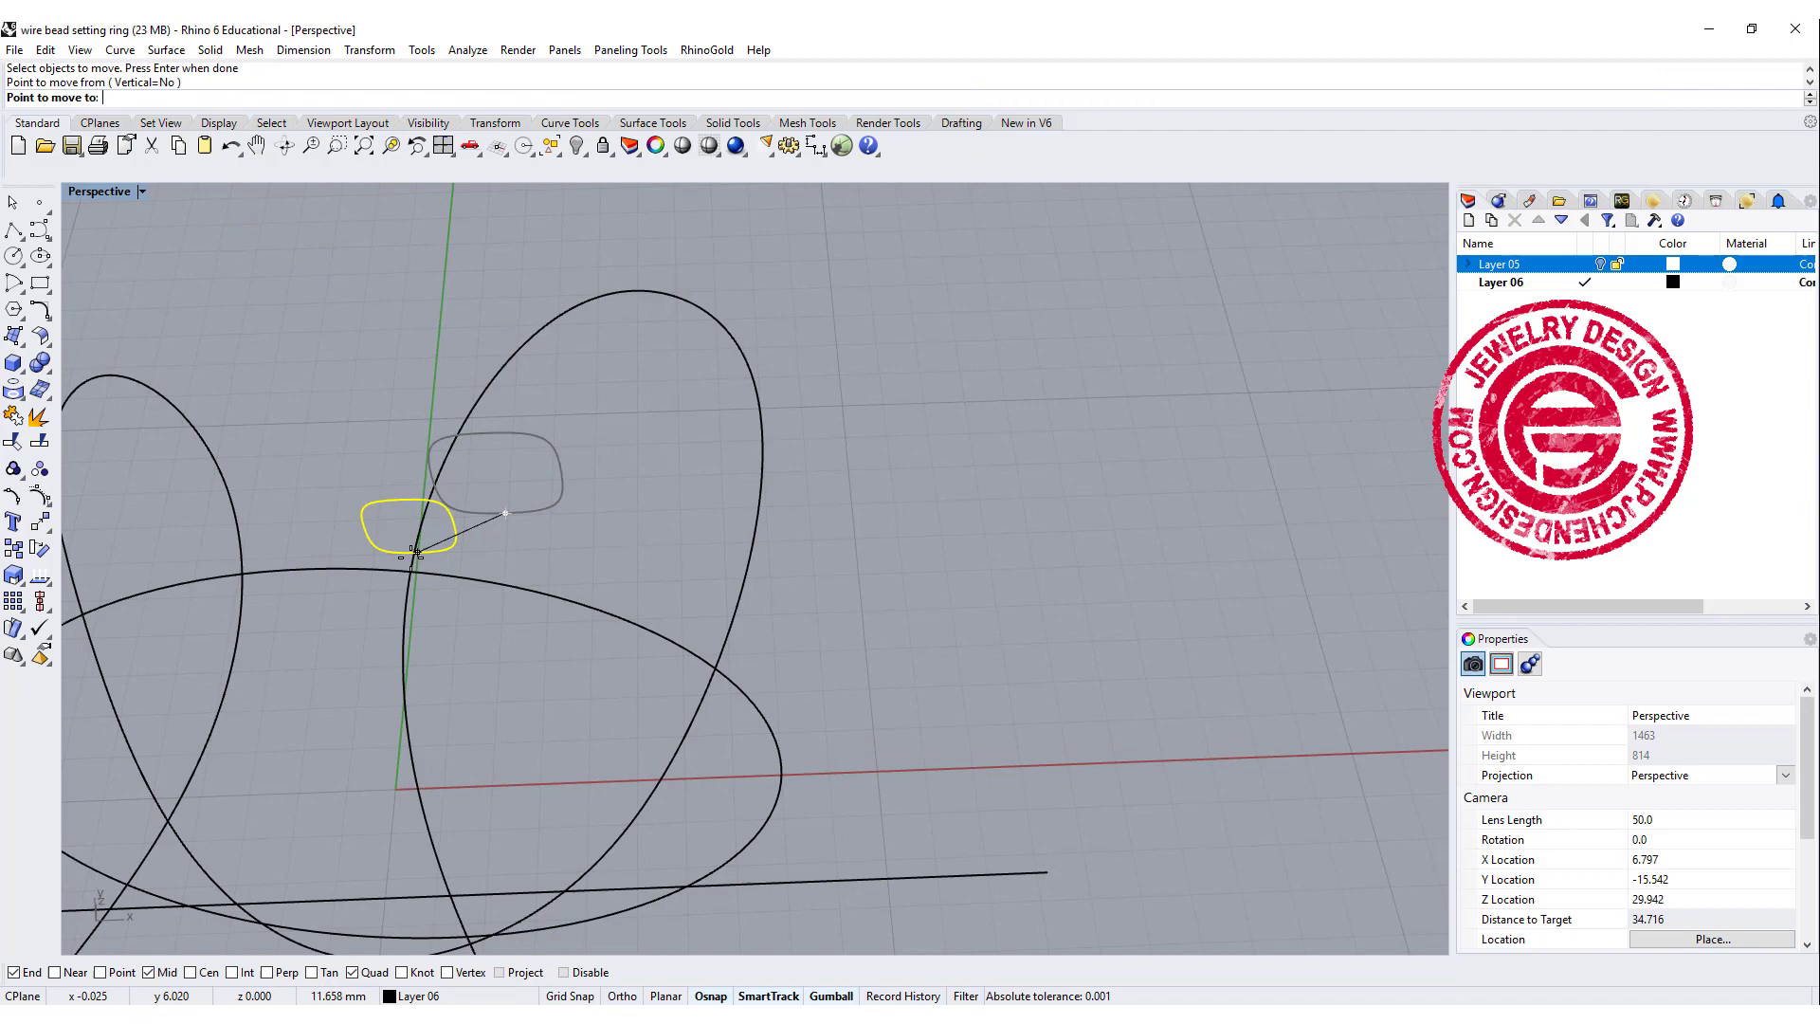
{"action": "right_click_drag", "start_coordinate": [407, 561], "coordinate": [785, 480]}
{"action": "left_click", "coordinate": [386, 360]}
{"action": "scroll", "coordinate": [893, 366], "scroll_direction": "down", "scroll_amount": 5}
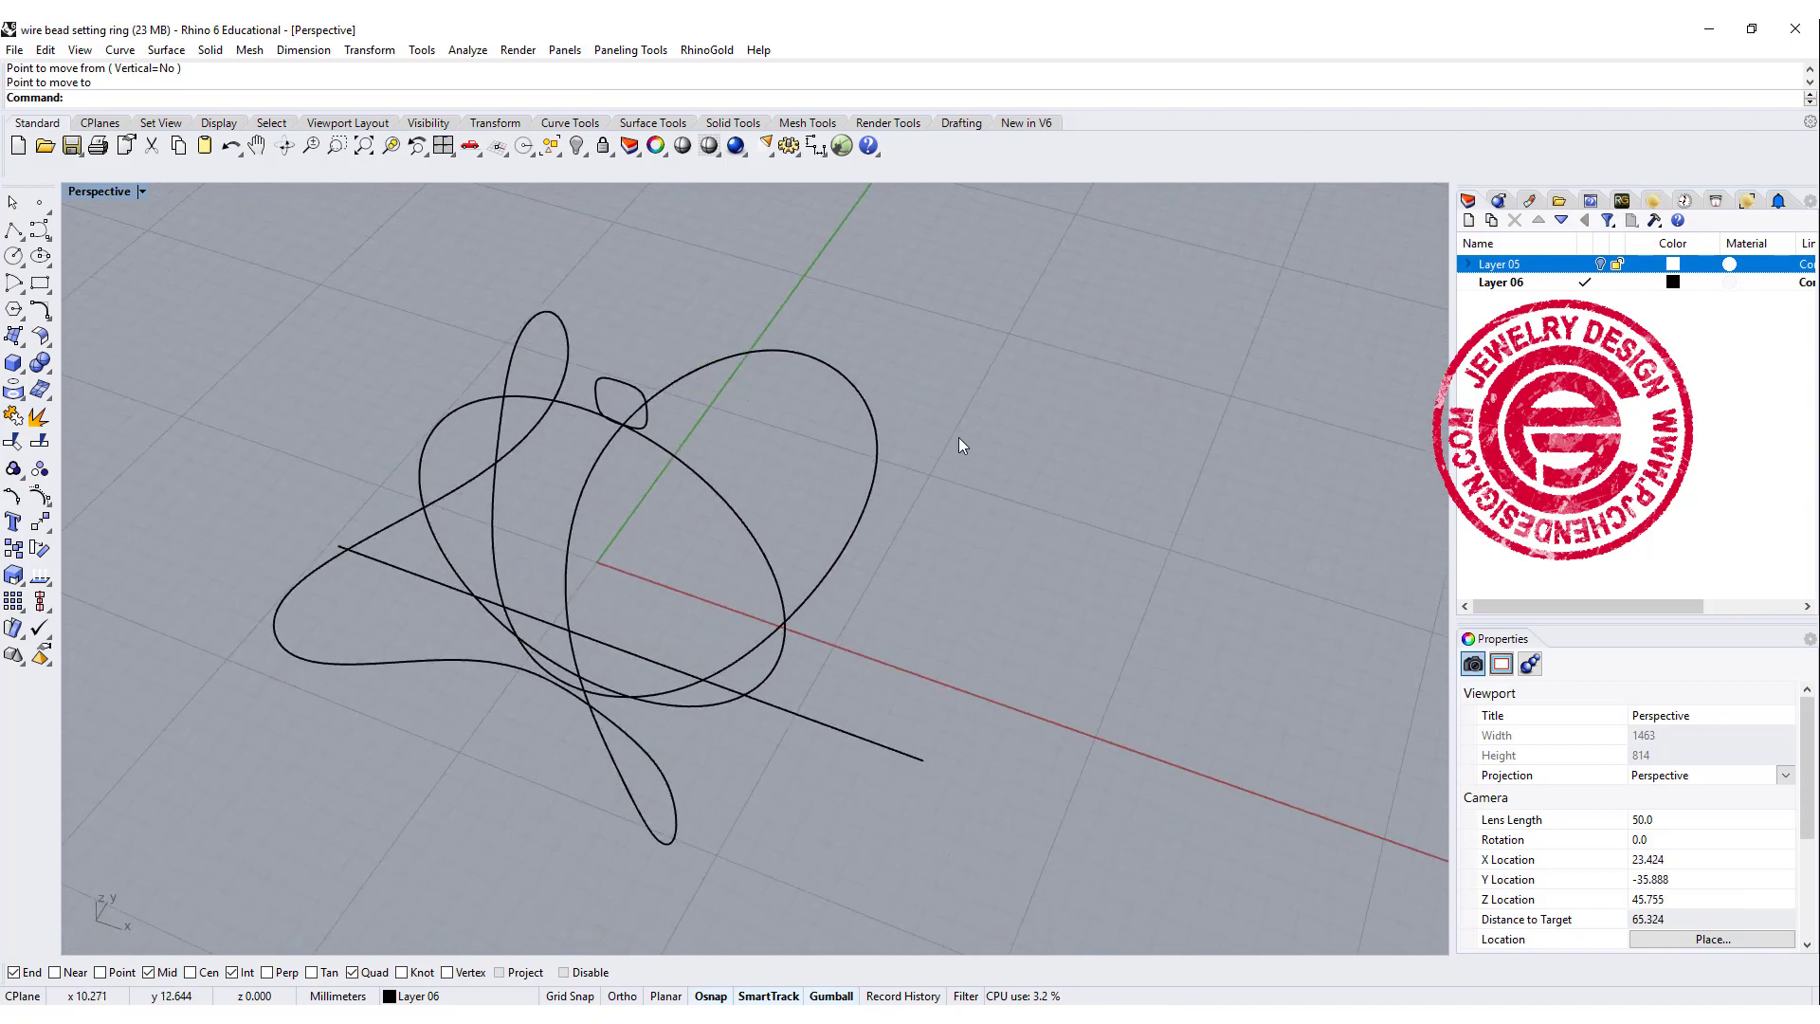
Step: Sweep the rounded rectangle along the closed wire curve with Sweep 1 Rail, using Freeform frame style and unchanged cross sections
{"action": "right_click_drag", "start_coordinate": [958, 438], "coordinate": [1024, 531]}
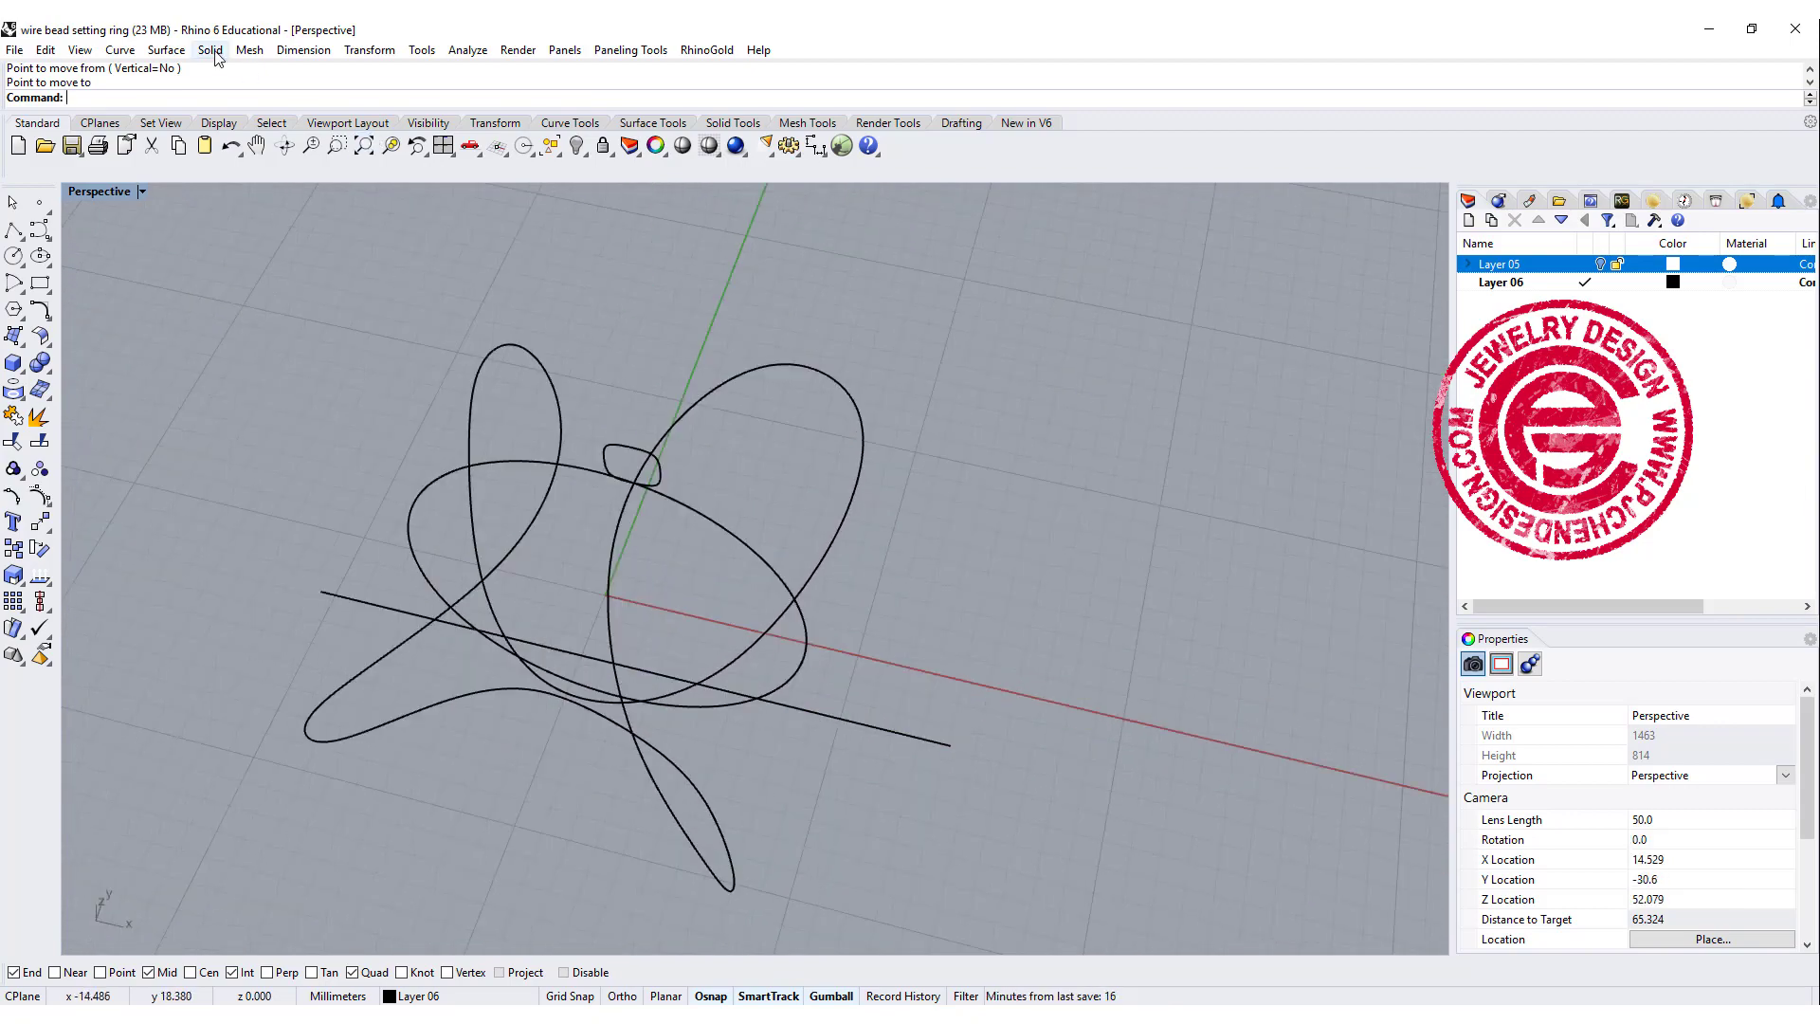
{"action": "left_click", "coordinate": [166, 49]}
{"action": "left_click", "coordinate": [196, 113]}
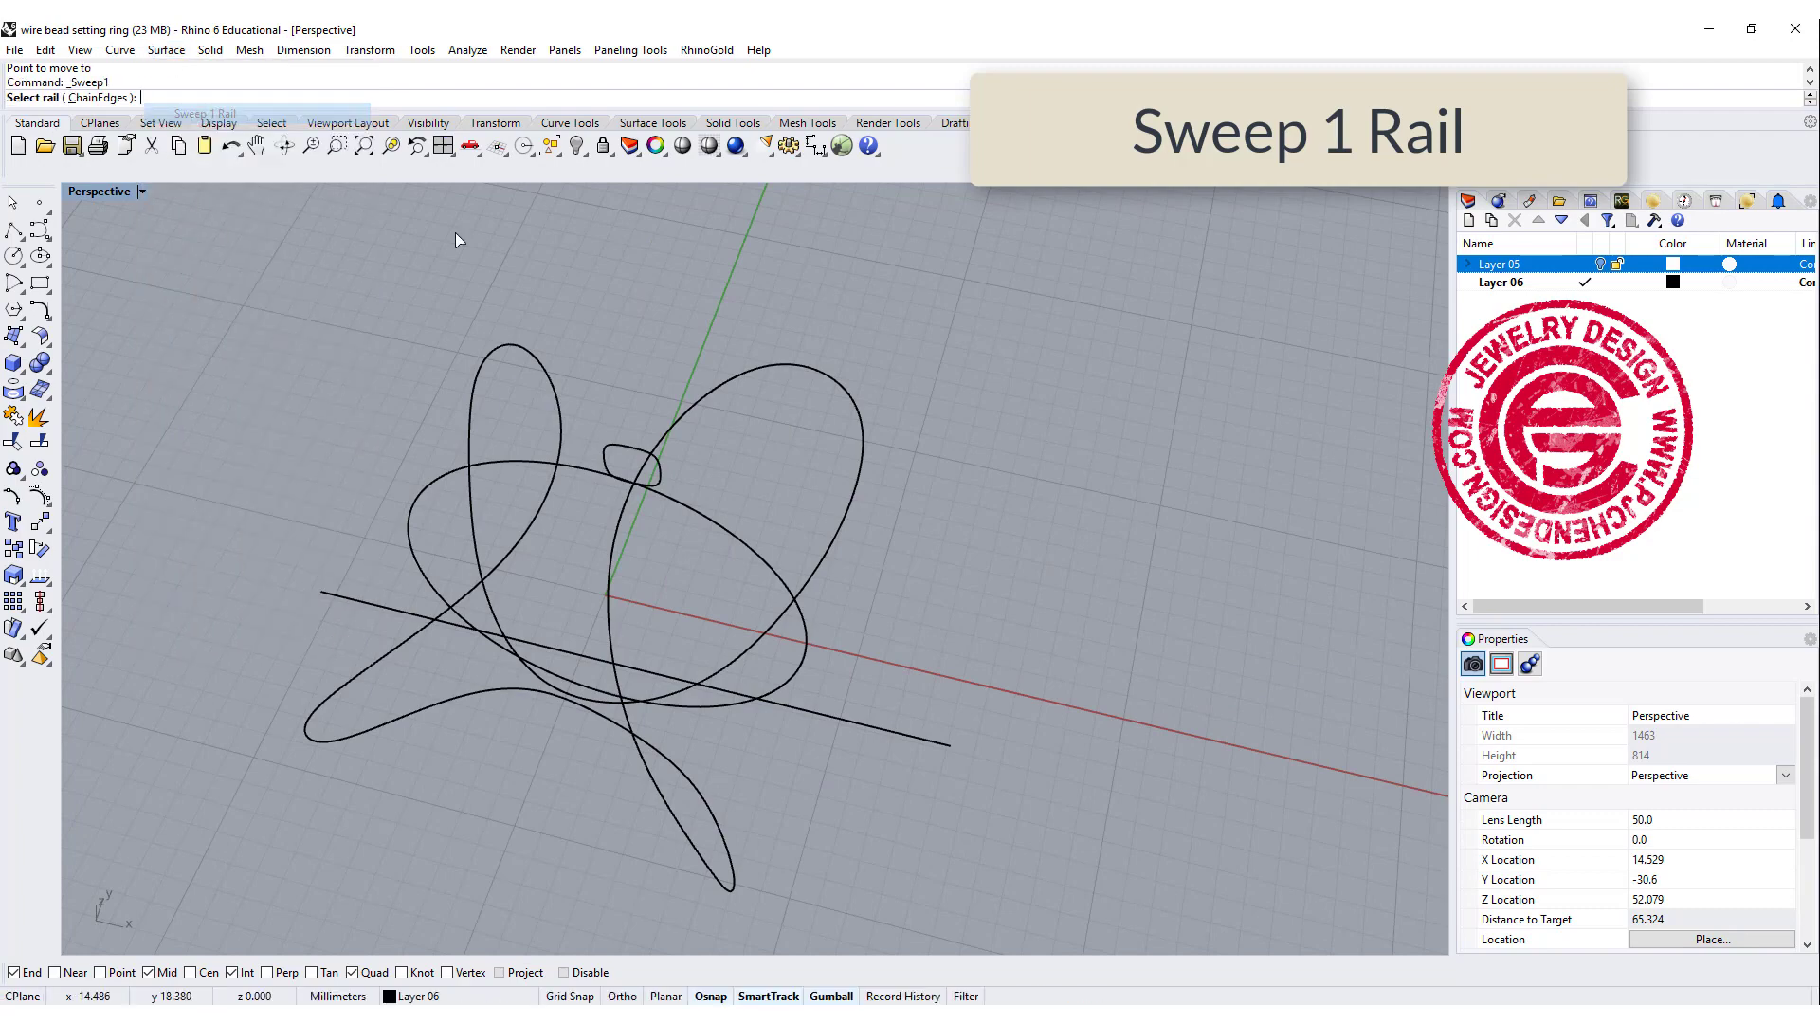
{"action": "left_click", "coordinate": [660, 458]}
{"action": "left_click", "coordinate": [630, 465]}
{"action": "key", "text": "Return"}
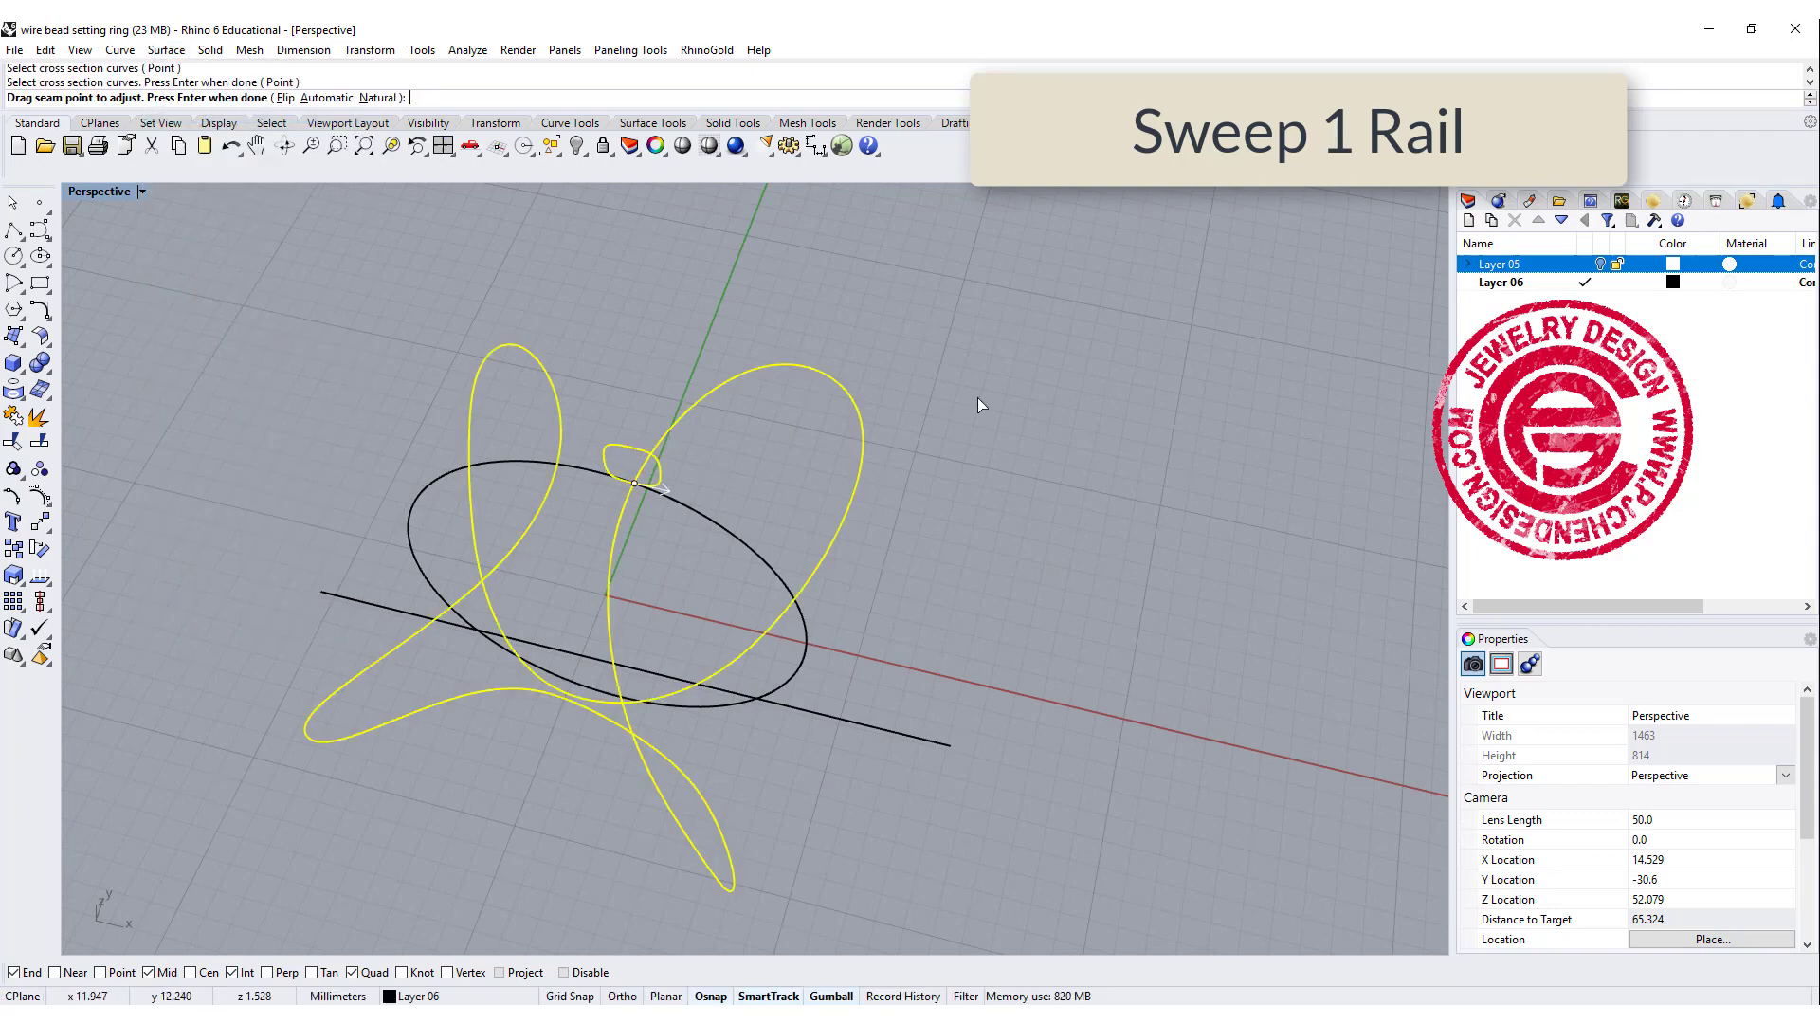
{"action": "right_click_drag", "start_coordinate": [978, 398], "coordinate": [1069, 553]}
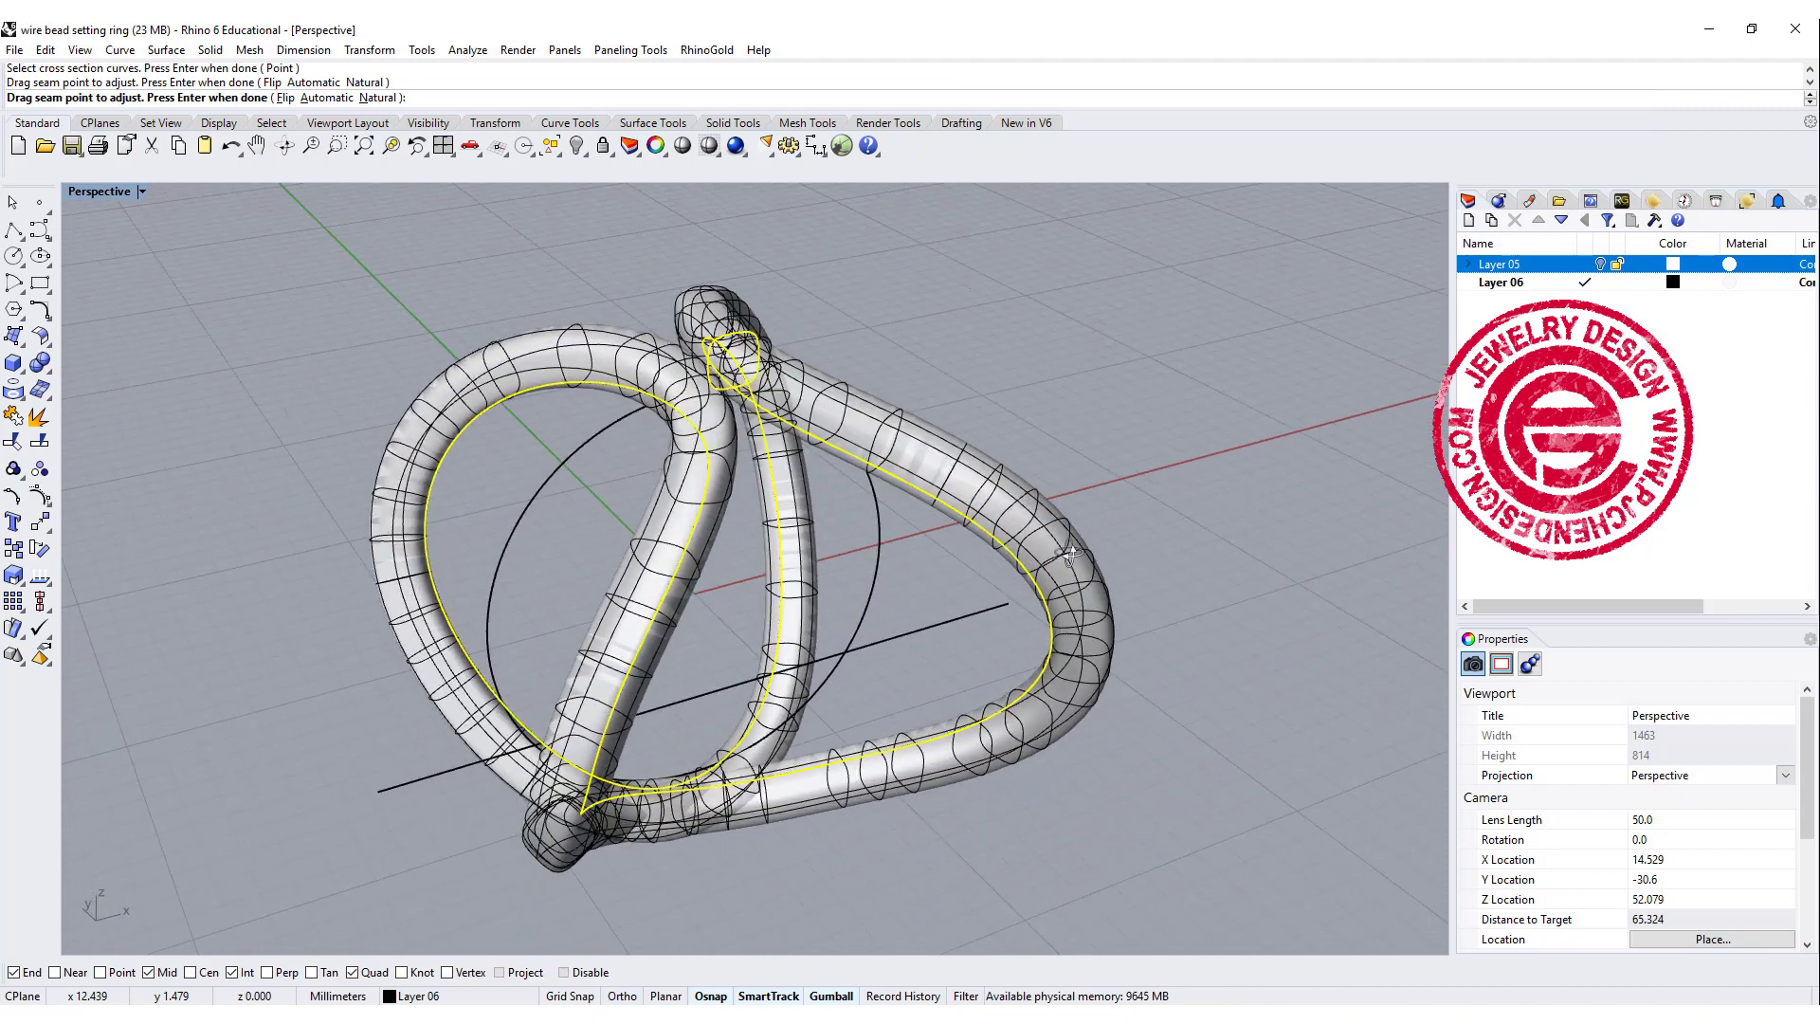
{"action": "key", "text": "Return"}
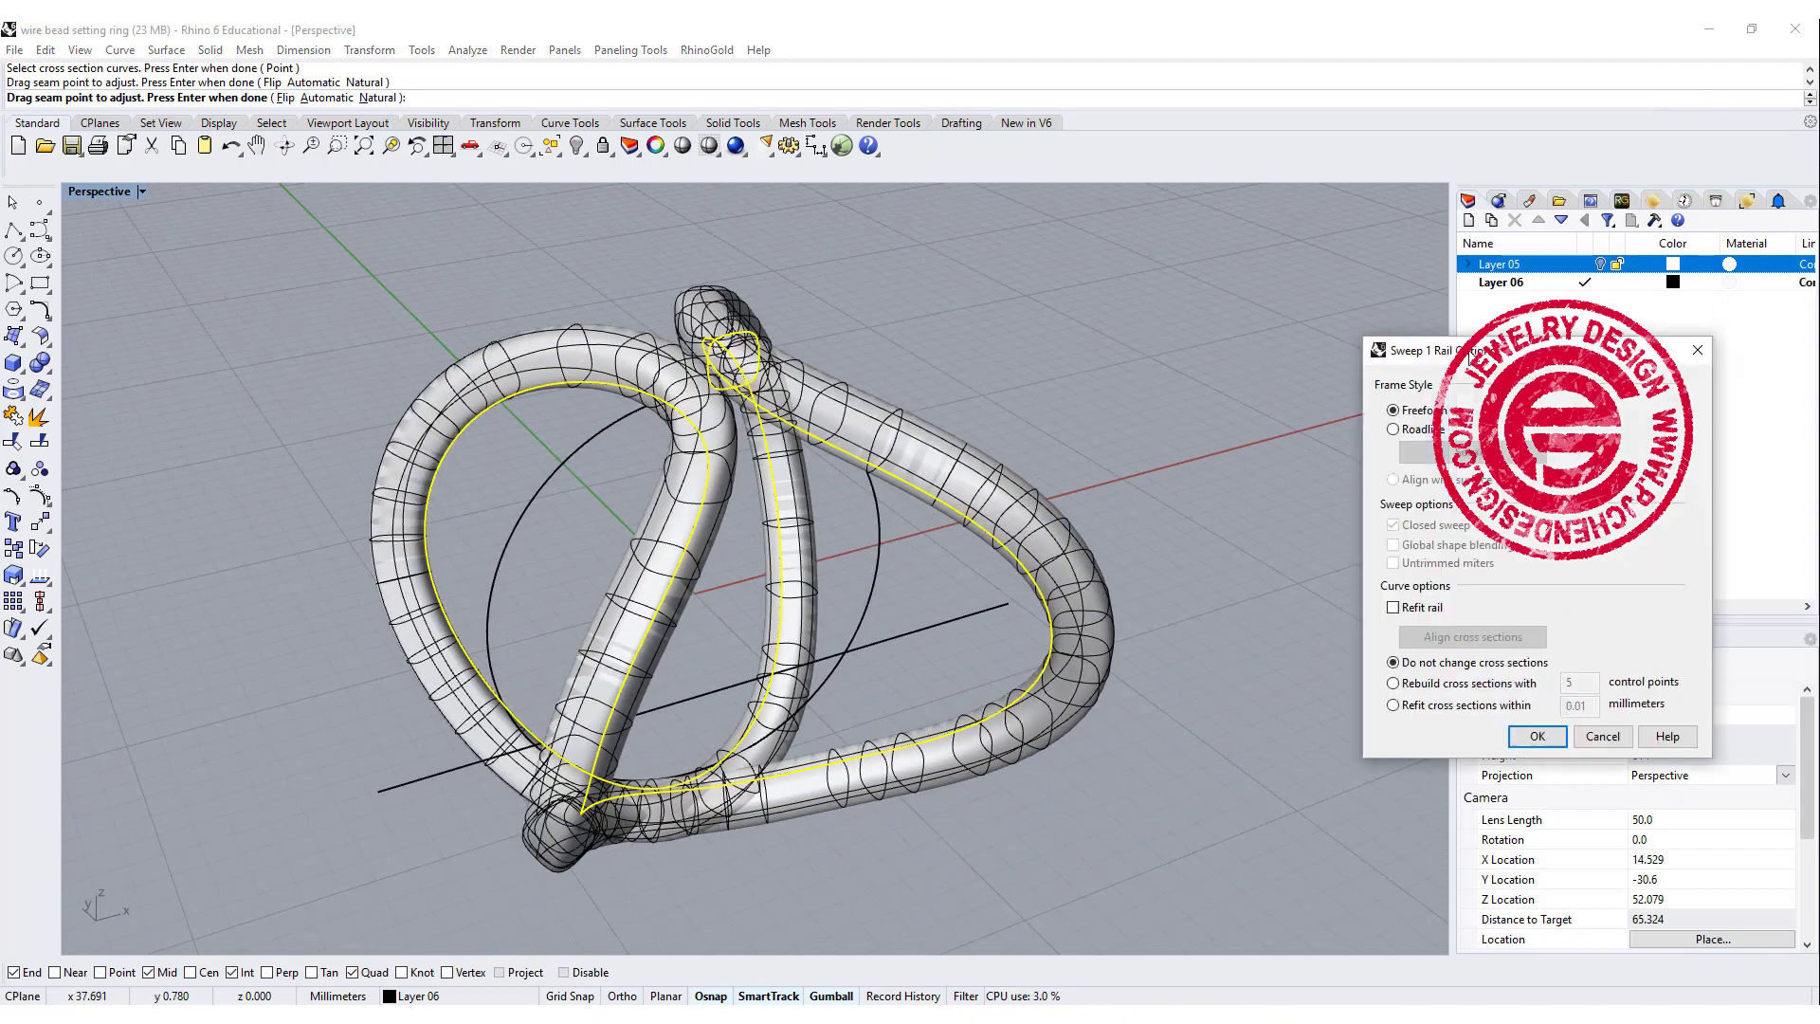
{"action": "left_click", "coordinate": [903, 992]}
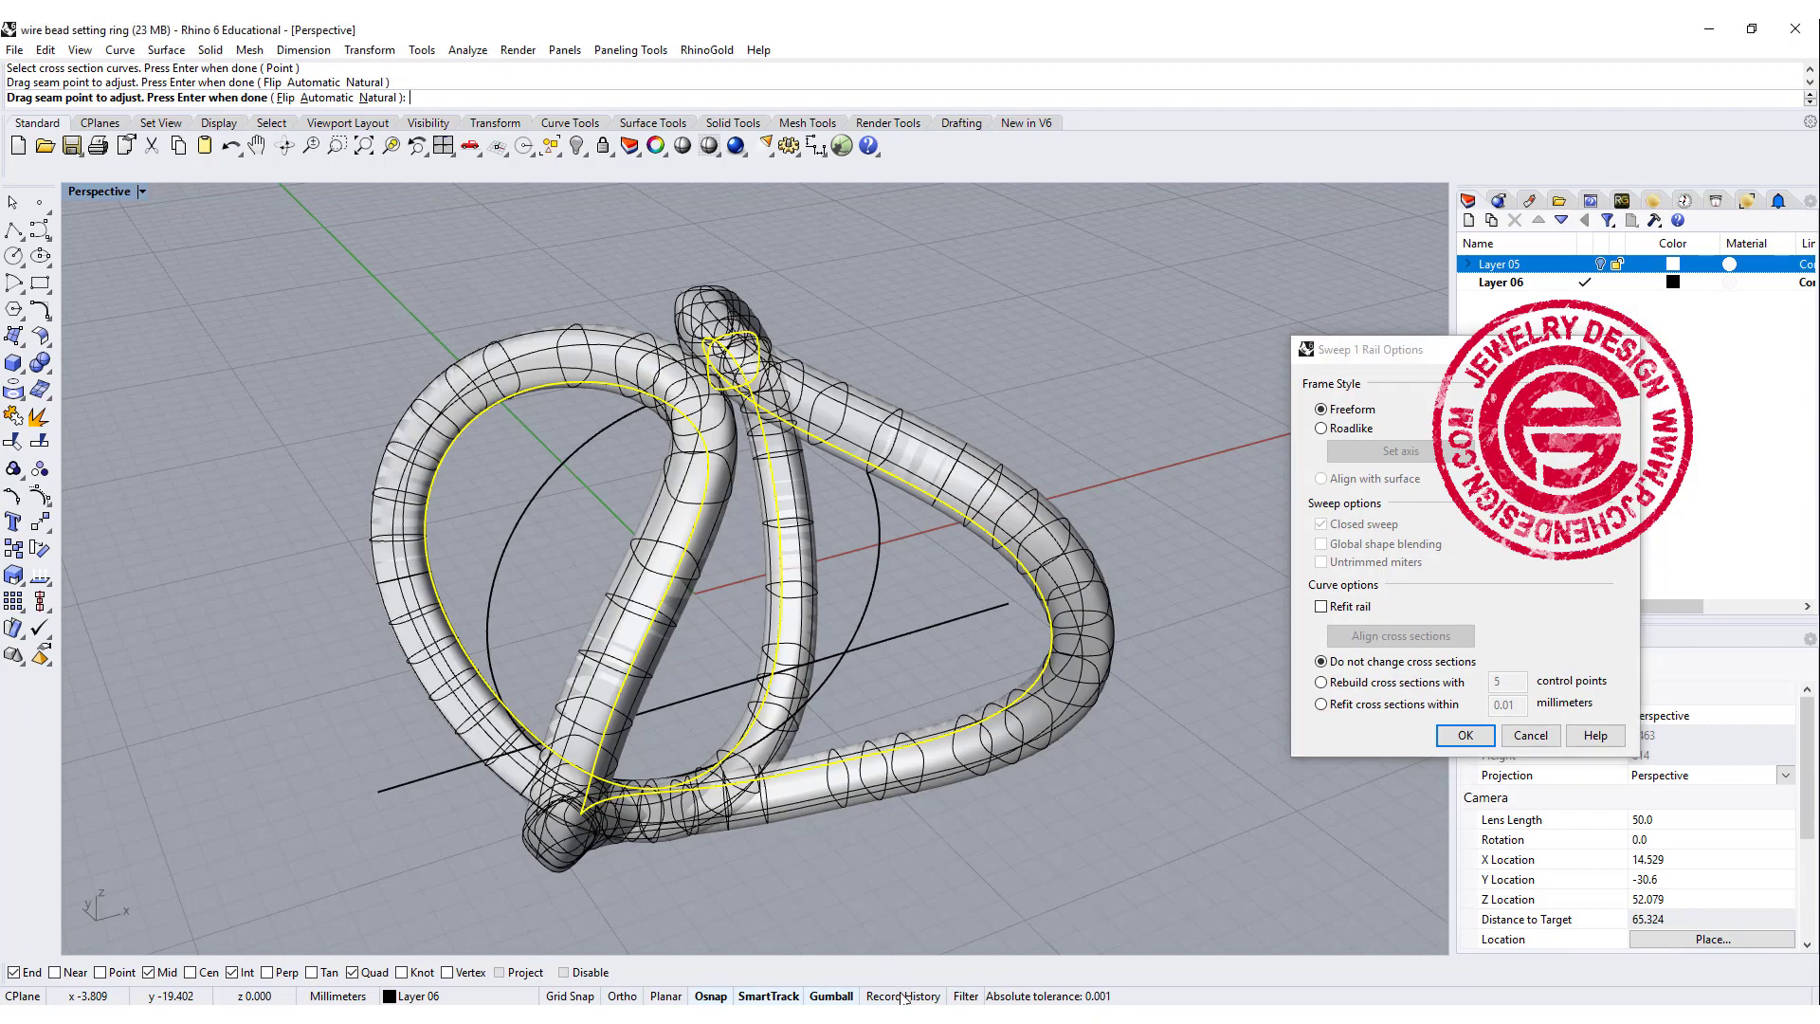
{"action": "left_click", "coordinate": [1442, 741]}
{"action": "right_click_drag", "start_coordinate": [1185, 360], "coordinate": [718, 353]}
{"action": "scroll", "coordinate": [607, 618], "scroll_direction": "up", "scroll_amount": 8}
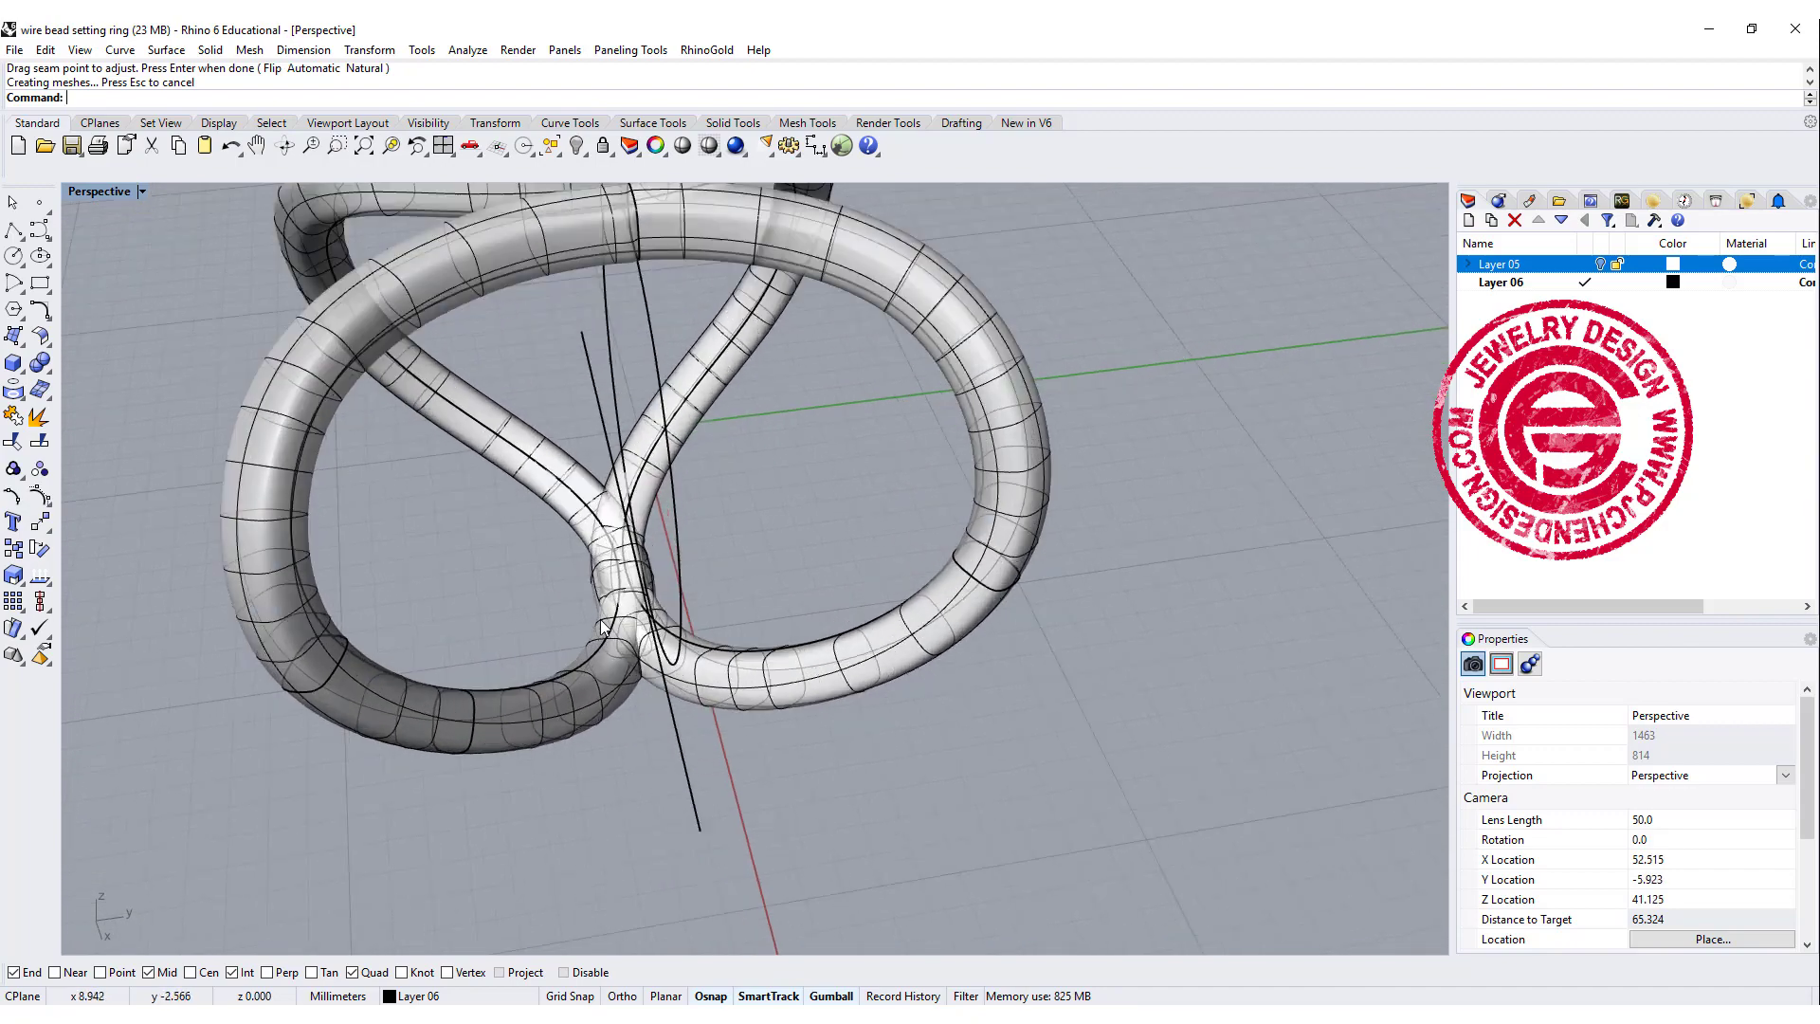
{"action": "right_click", "coordinate": [607, 624]}
{"action": "left_click", "coordinate": [638, 653]}
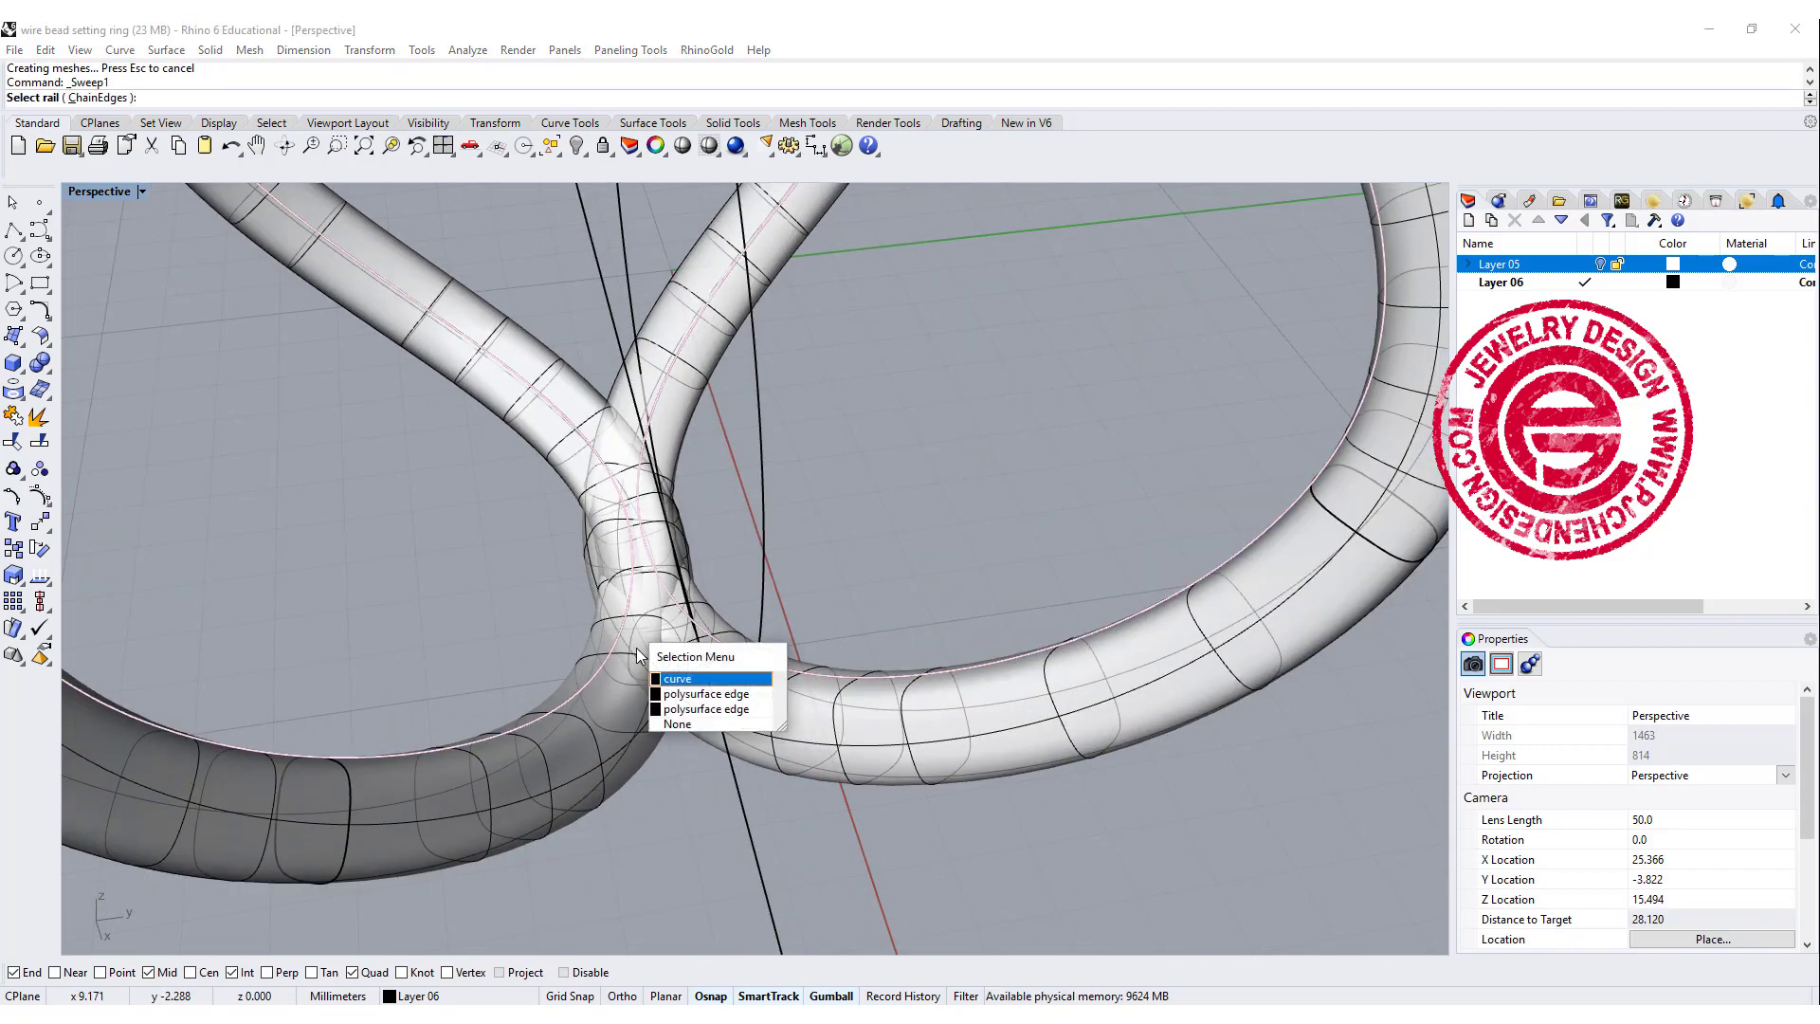
{"action": "left_click", "coordinate": [675, 679]}
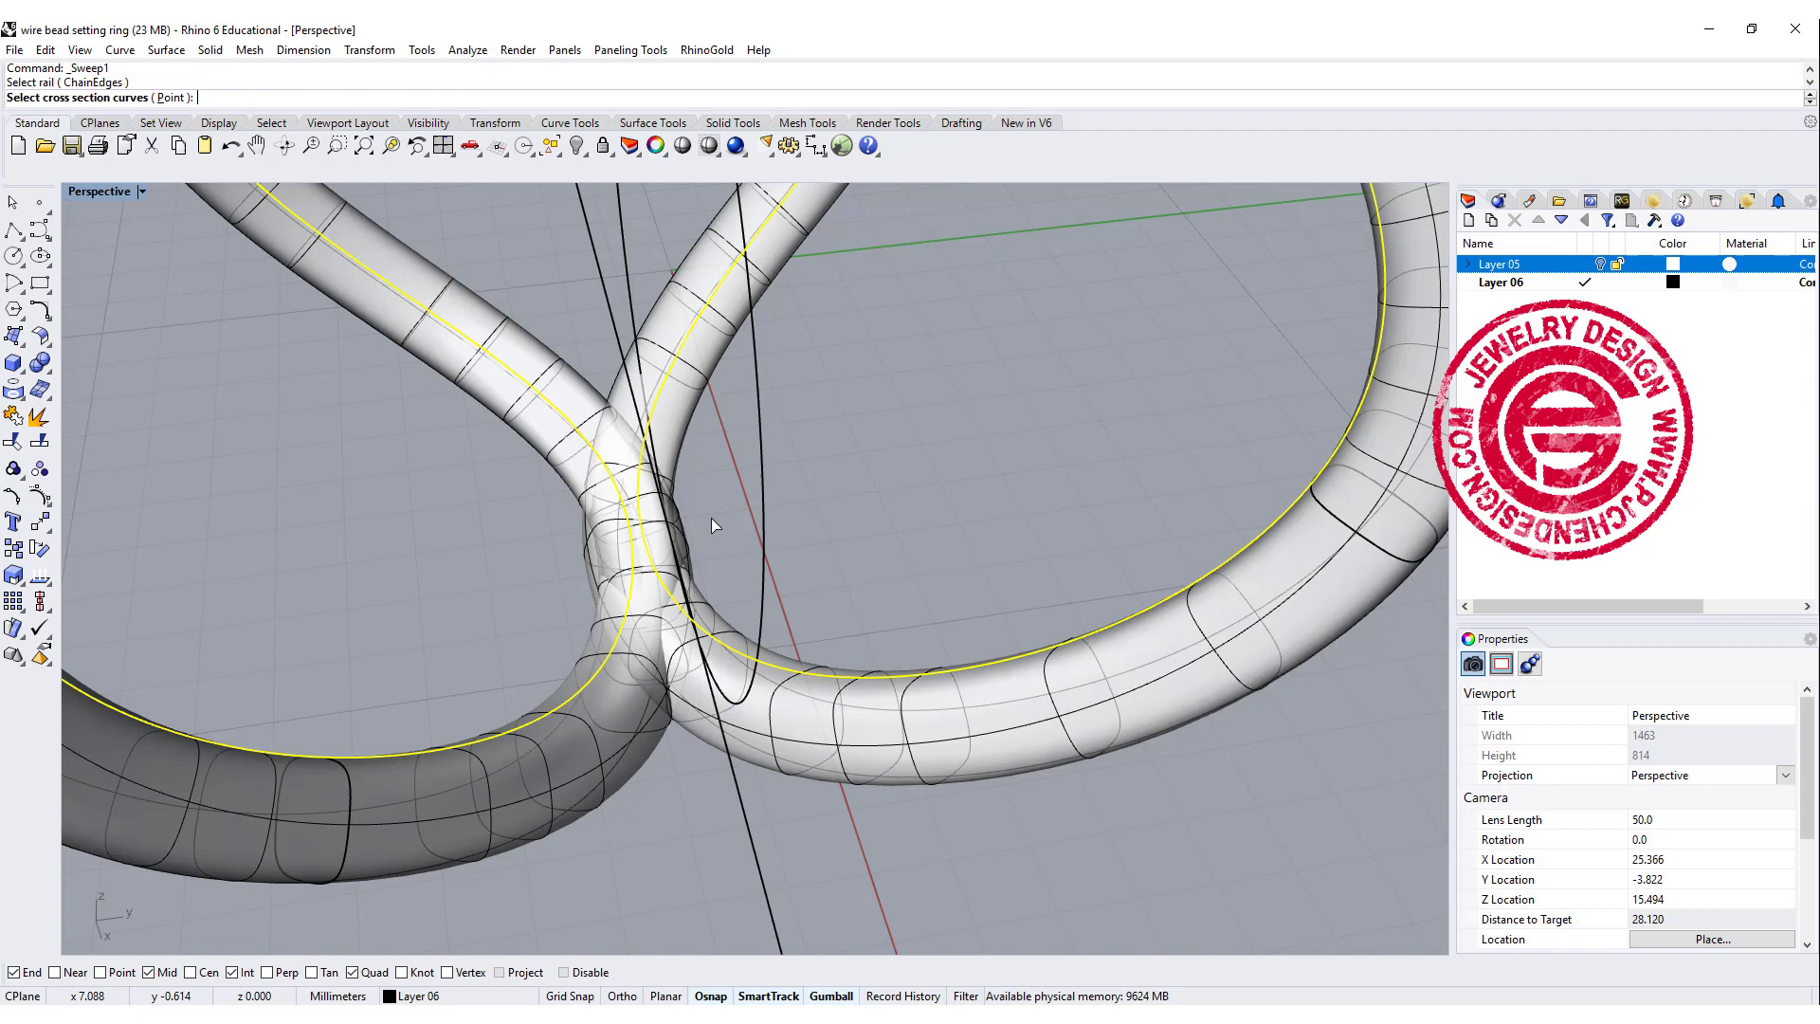
Step: Turn on the control points of the pulled wire curve inside the swept wire
{"action": "left_click", "coordinate": [38, 496]}
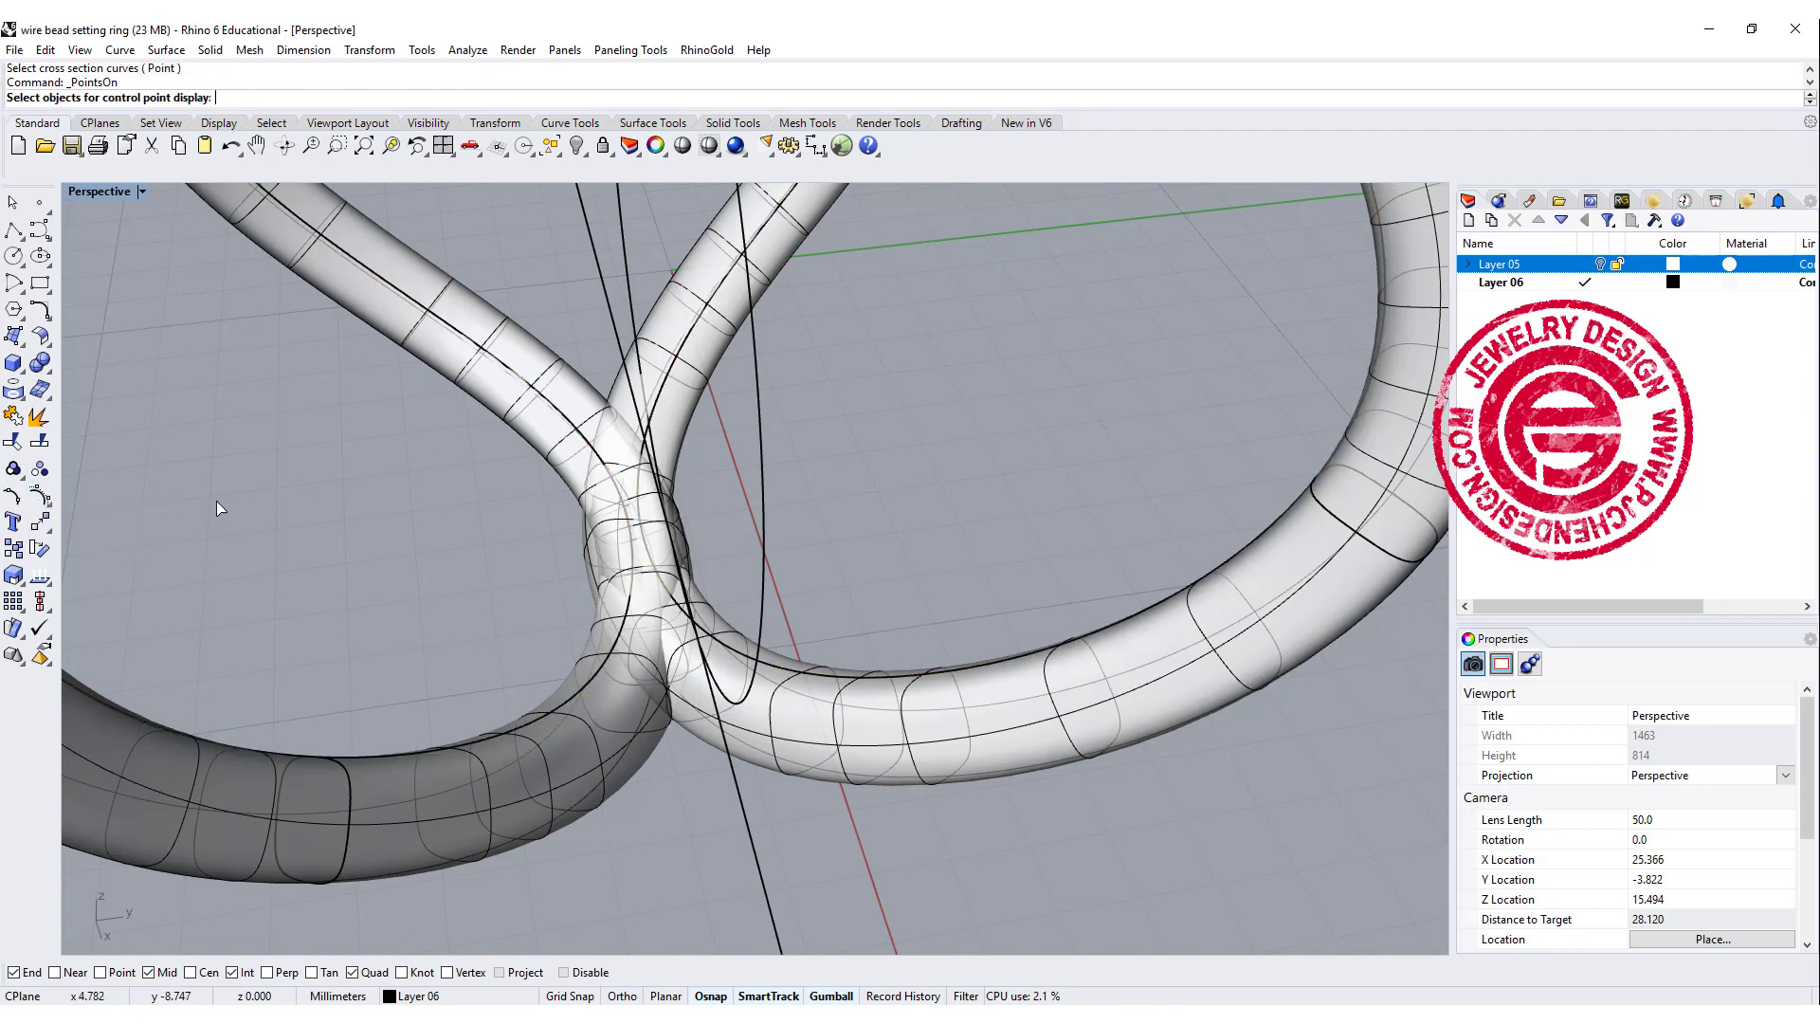
{"action": "left_click", "coordinate": [583, 685]}
{"action": "left_click", "coordinate": [654, 735]}
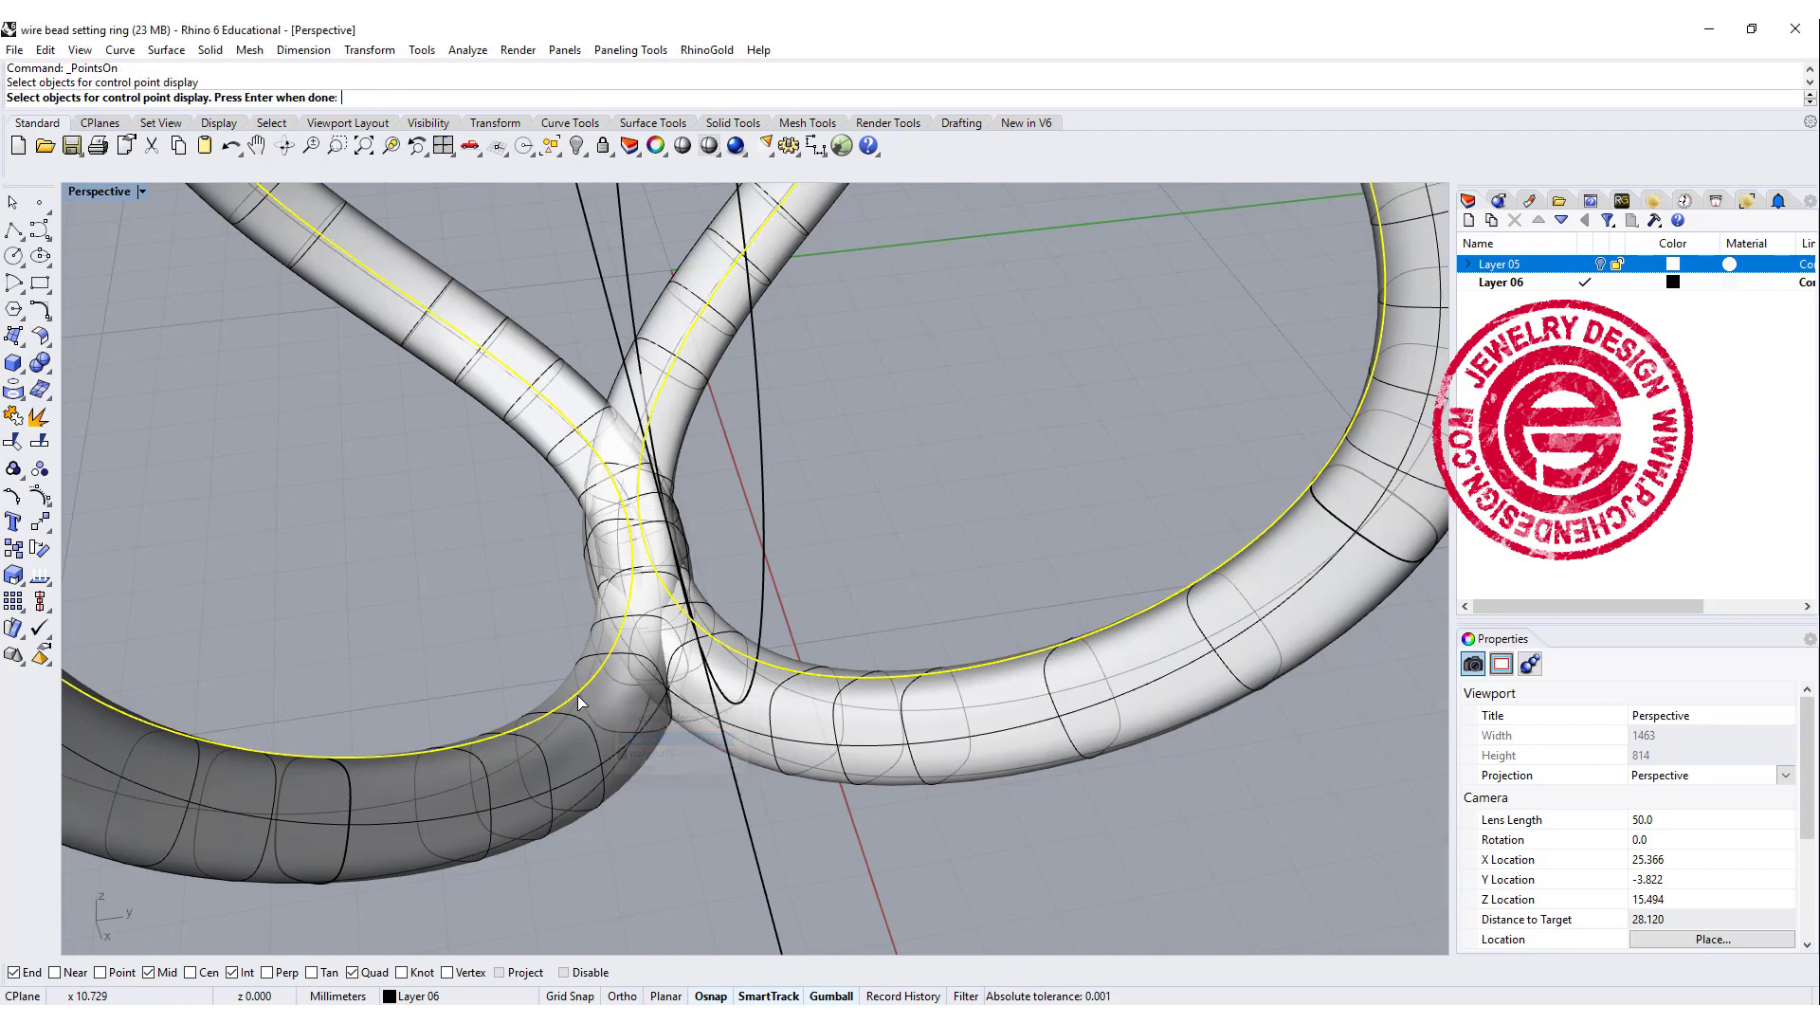
{"action": "key", "text": "Return"}
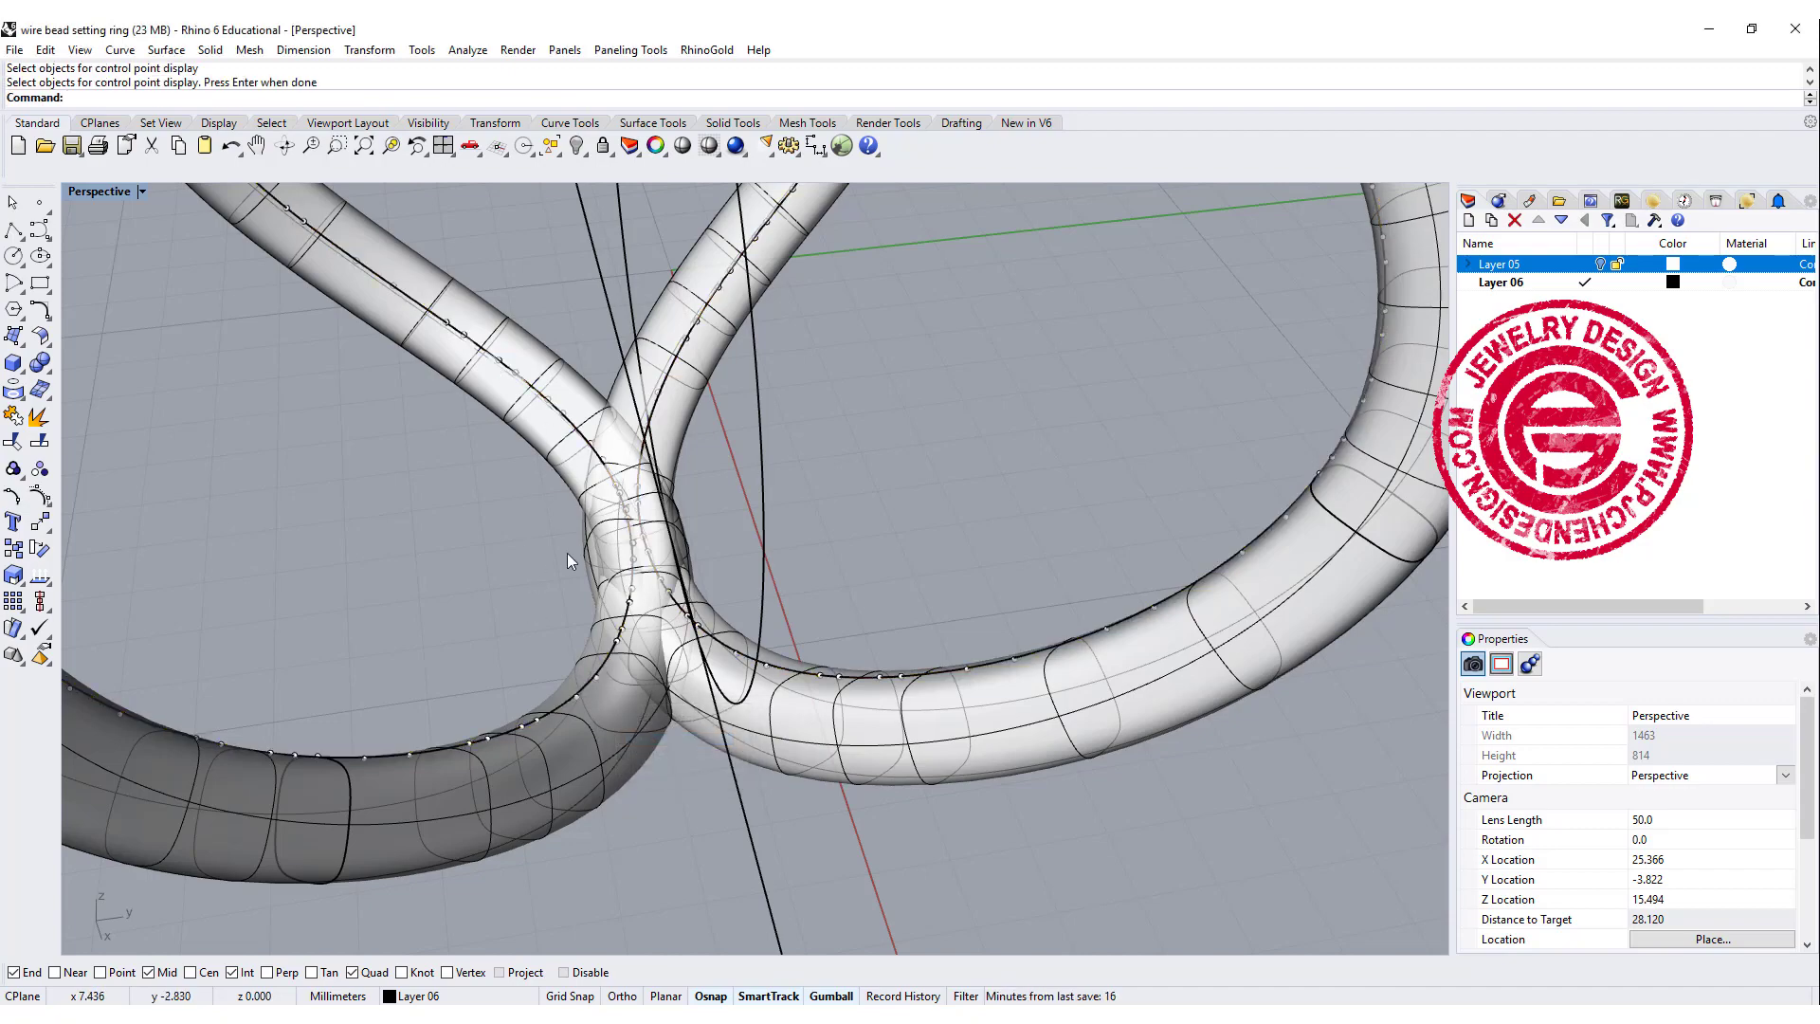
Step: Examine the swept wire ring and the control points along its rail curve from several angles
{"action": "scroll", "coordinate": [760, 450], "scroll_direction": "down", "scroll_amount": 5}
{"action": "right_click_drag", "start_coordinate": [814, 398], "coordinate": [1078, 489]}
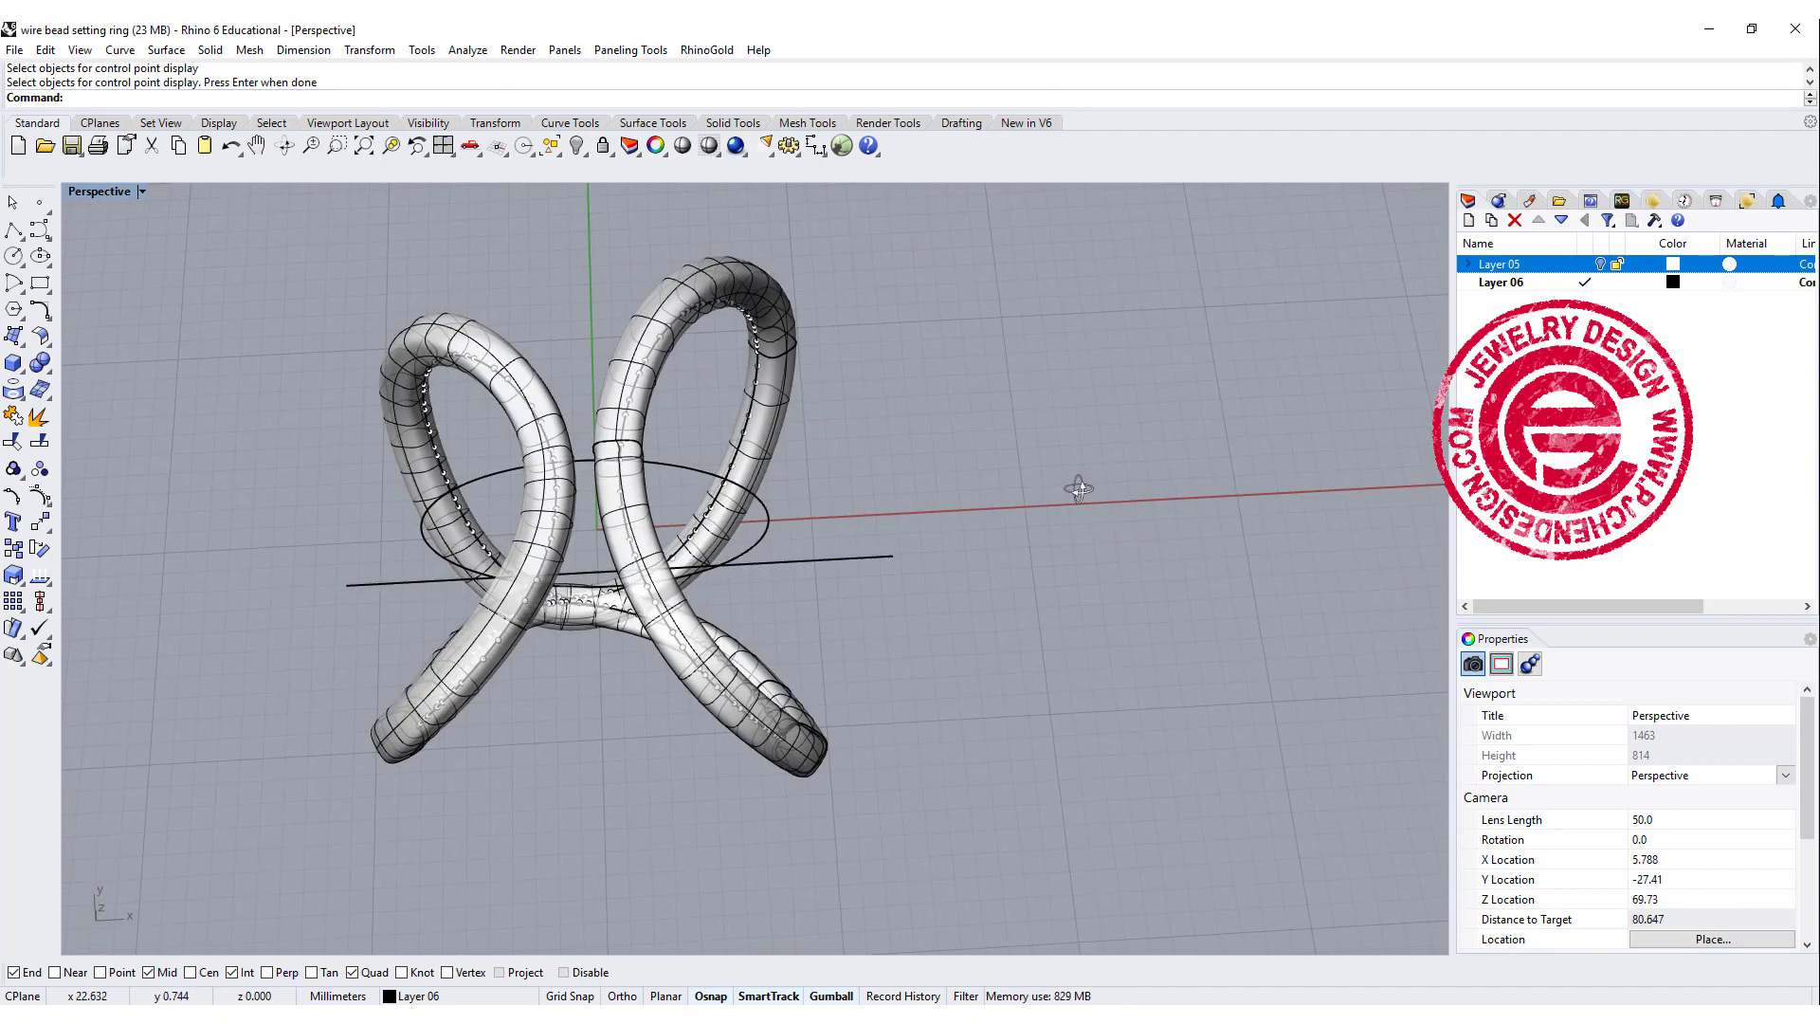
{"action": "scroll", "coordinate": [521, 583], "scroll_direction": "up", "scroll_amount": 5}
{"action": "right_click_drag", "start_coordinate": [521, 583], "coordinate": [559, 559]}
{"action": "scroll", "coordinate": [478, 464], "scroll_direction": "down", "scroll_amount": 6}
{"action": "scroll", "coordinate": [523, 611], "scroll_direction": "up", "scroll_amount": 6}
{"action": "scroll", "coordinate": [561, 508], "scroll_direction": "down", "scroll_amount": 4}
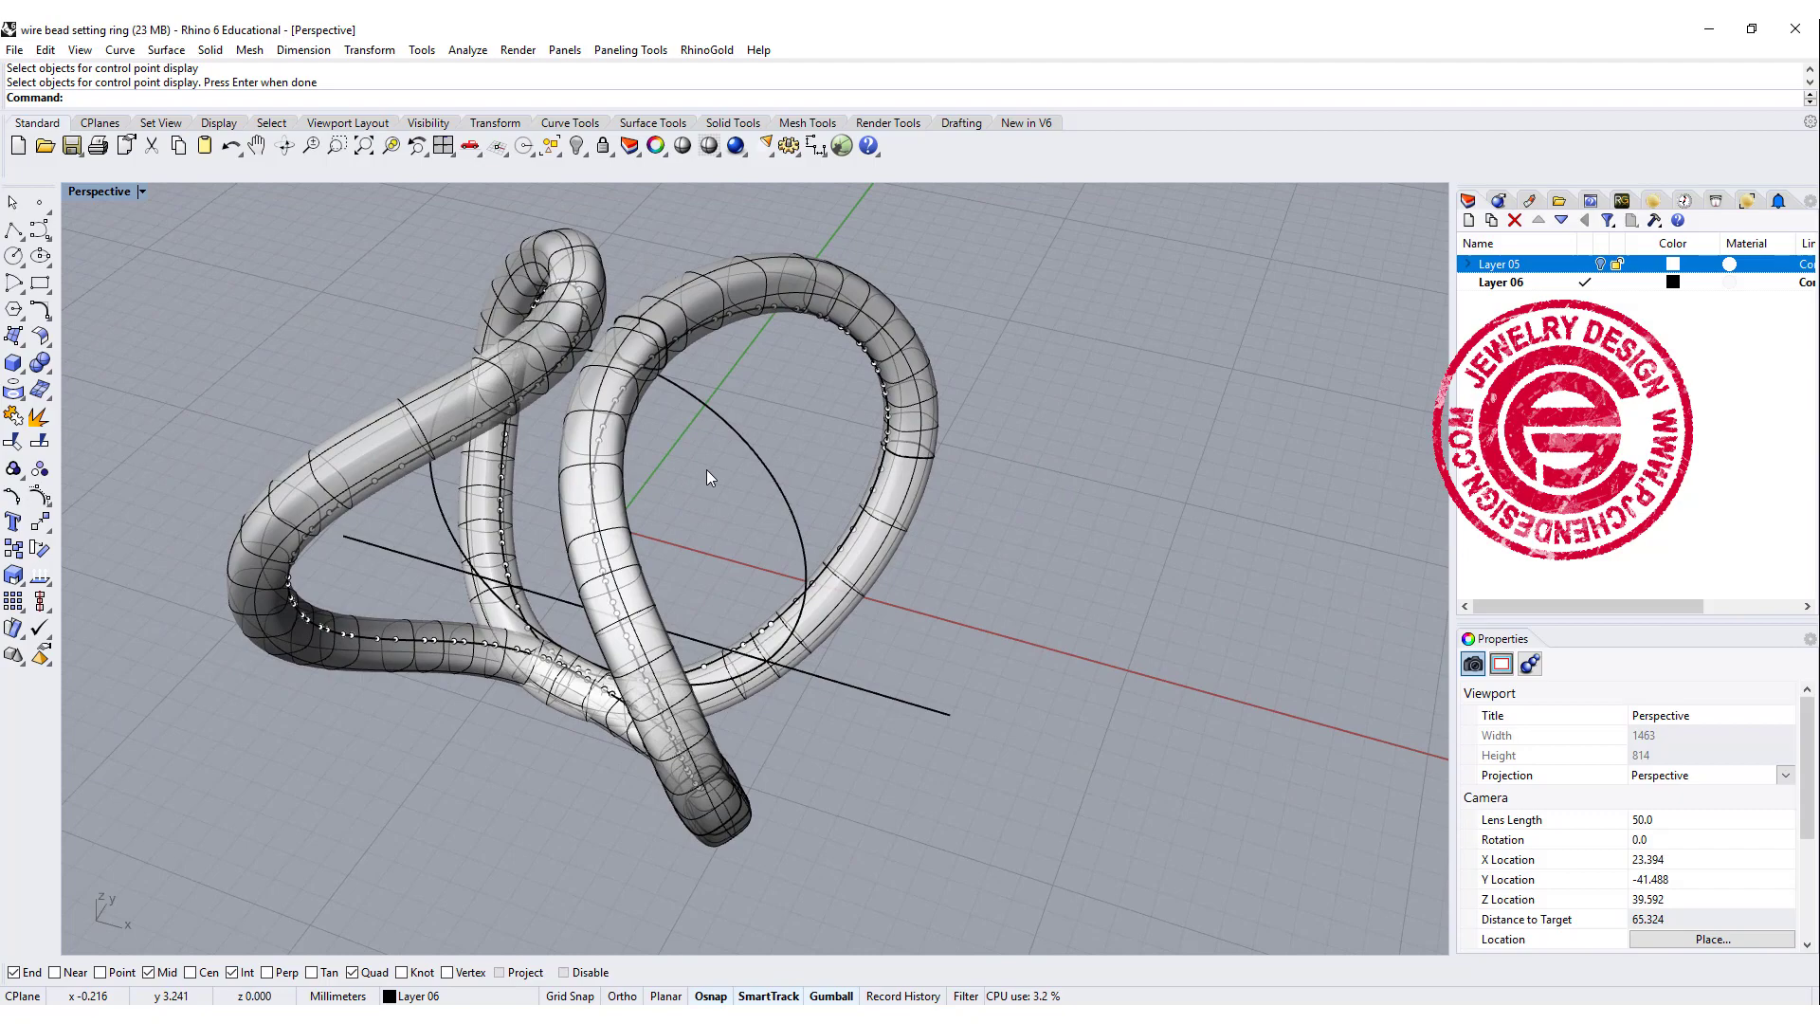
{"action": "right_click_drag", "start_coordinate": [707, 469], "coordinate": [1168, 773]}
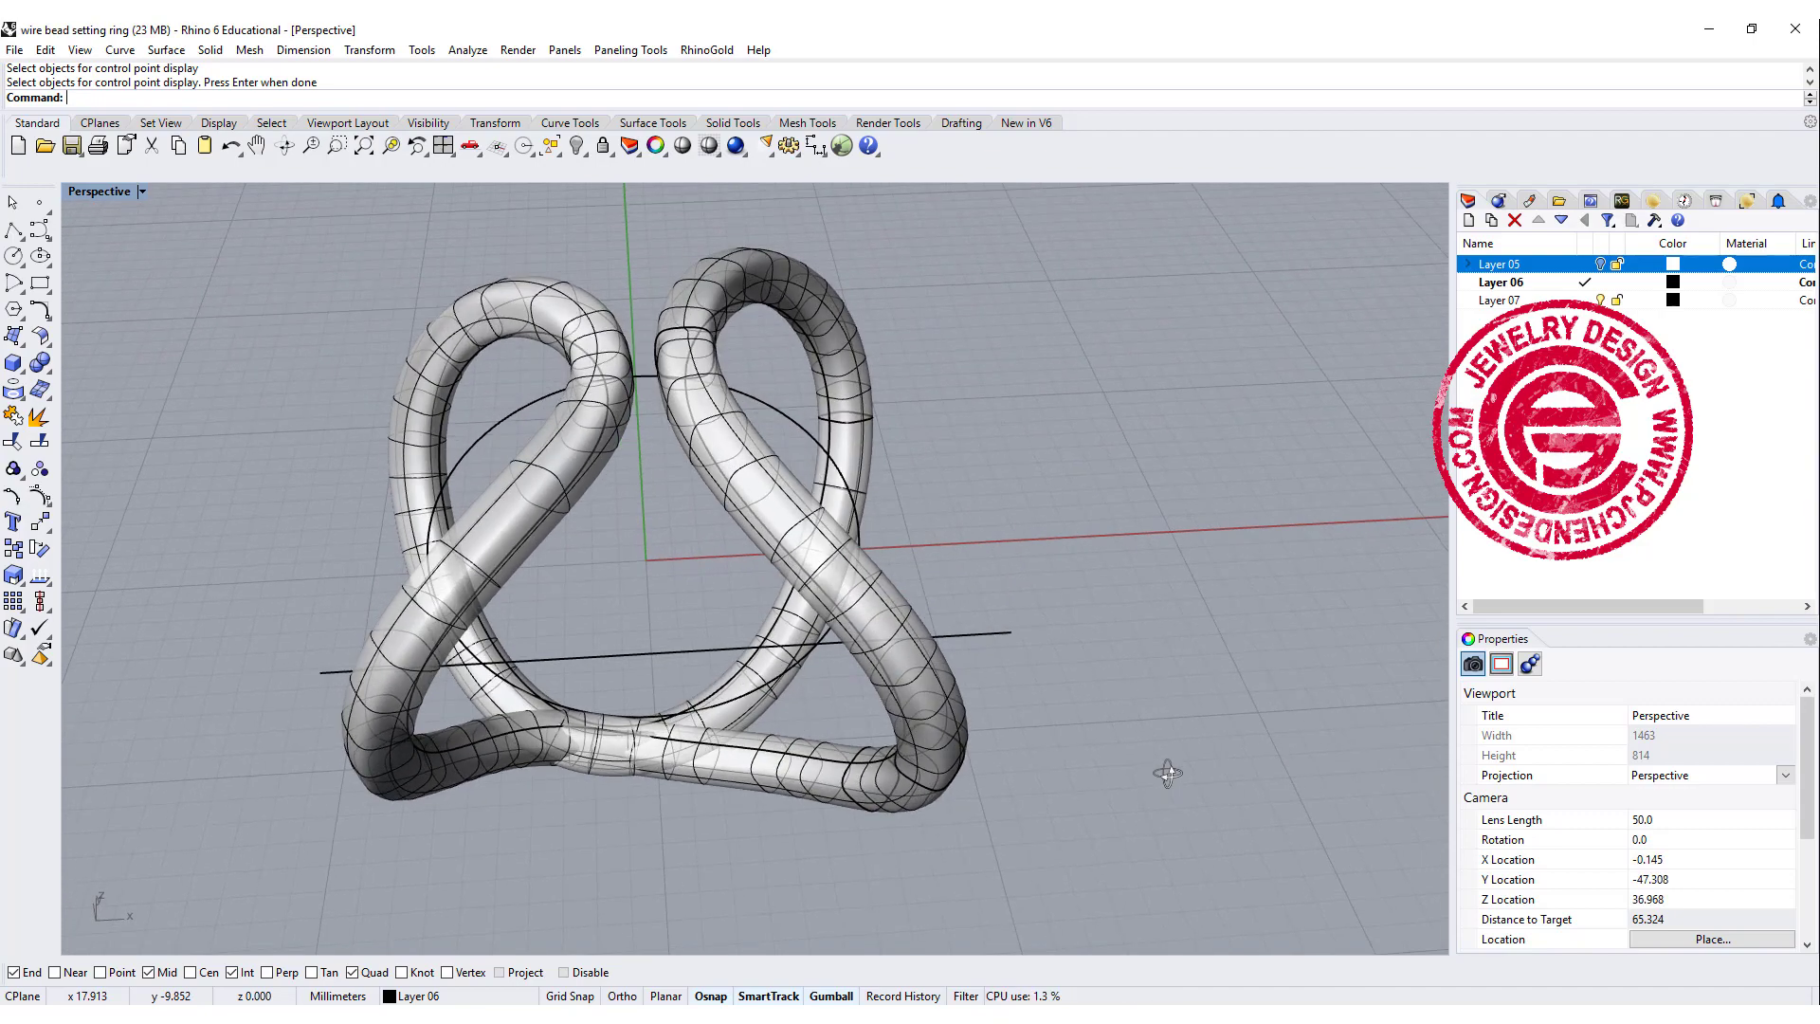
Step: Draw a cutting line roughly parallel to the Y axis across the lower wires at about X -4.7 in the Top view
{"action": "double_click", "coordinate": [99, 191]}
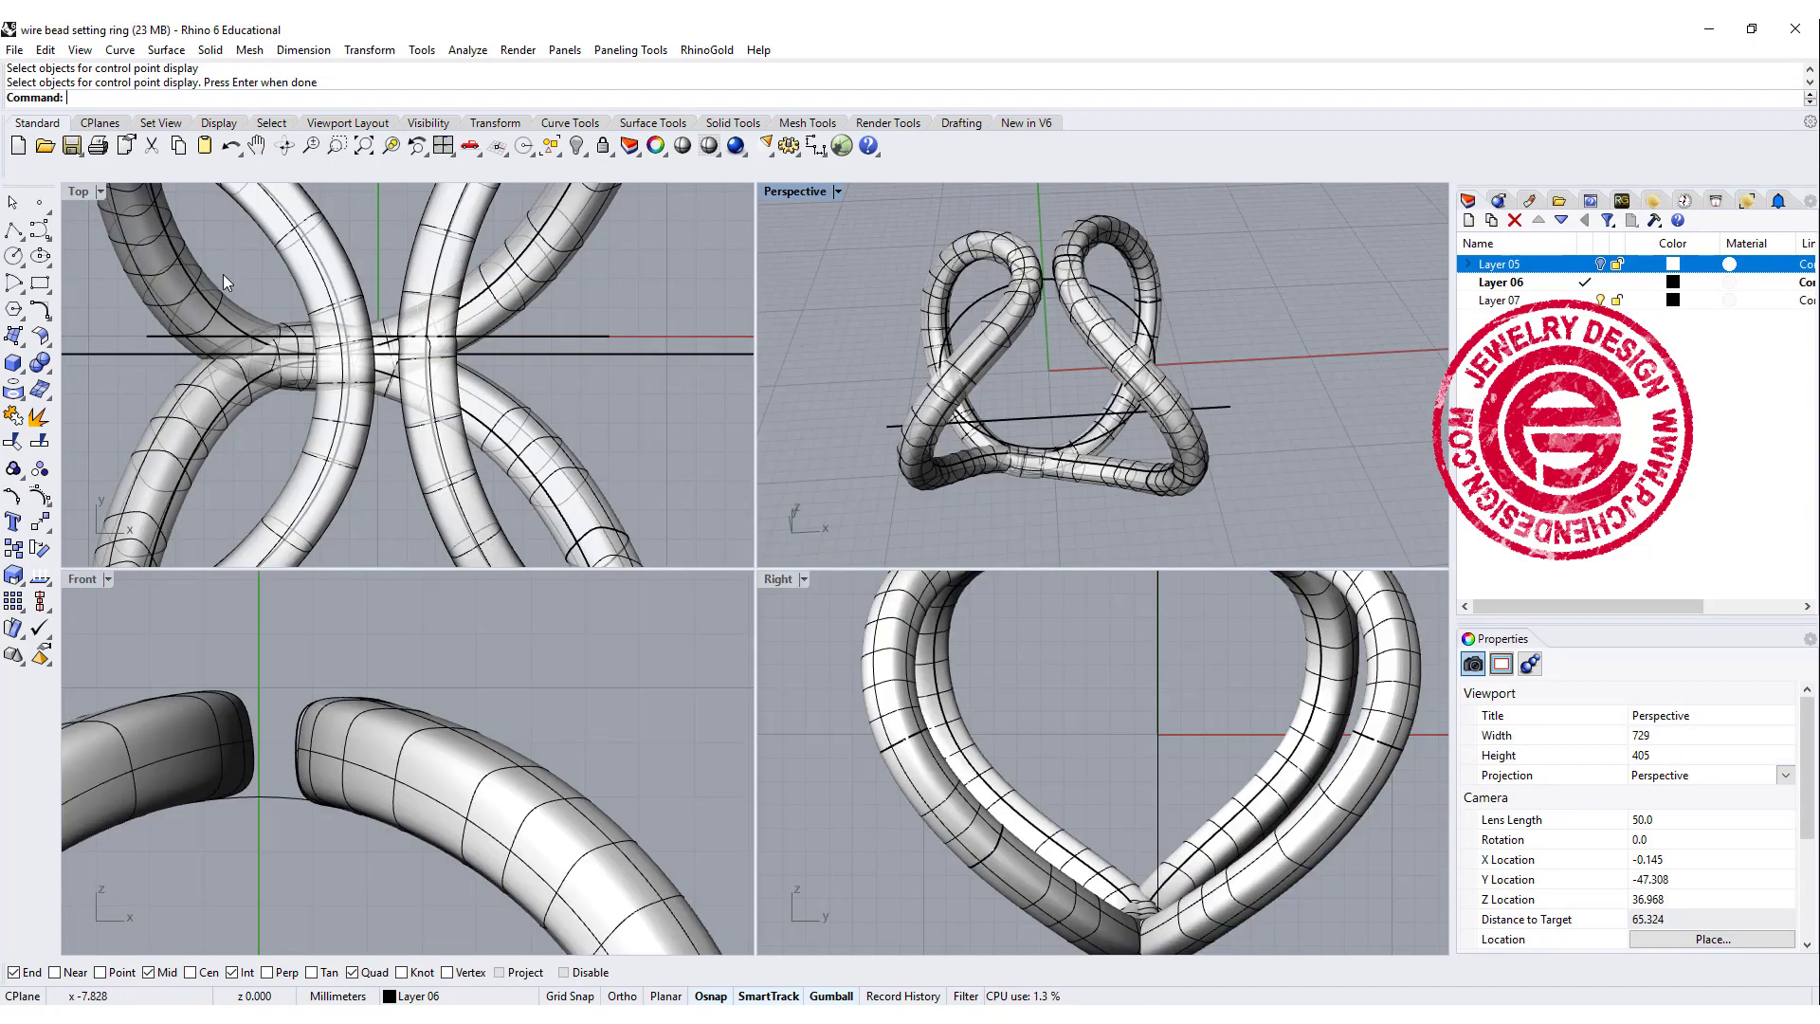
{"action": "scroll", "coordinate": [374, 390], "scroll_direction": "down", "scroll_amount": 4}
{"action": "scroll", "coordinate": [358, 344], "scroll_direction": "up", "scroll_amount": 6}
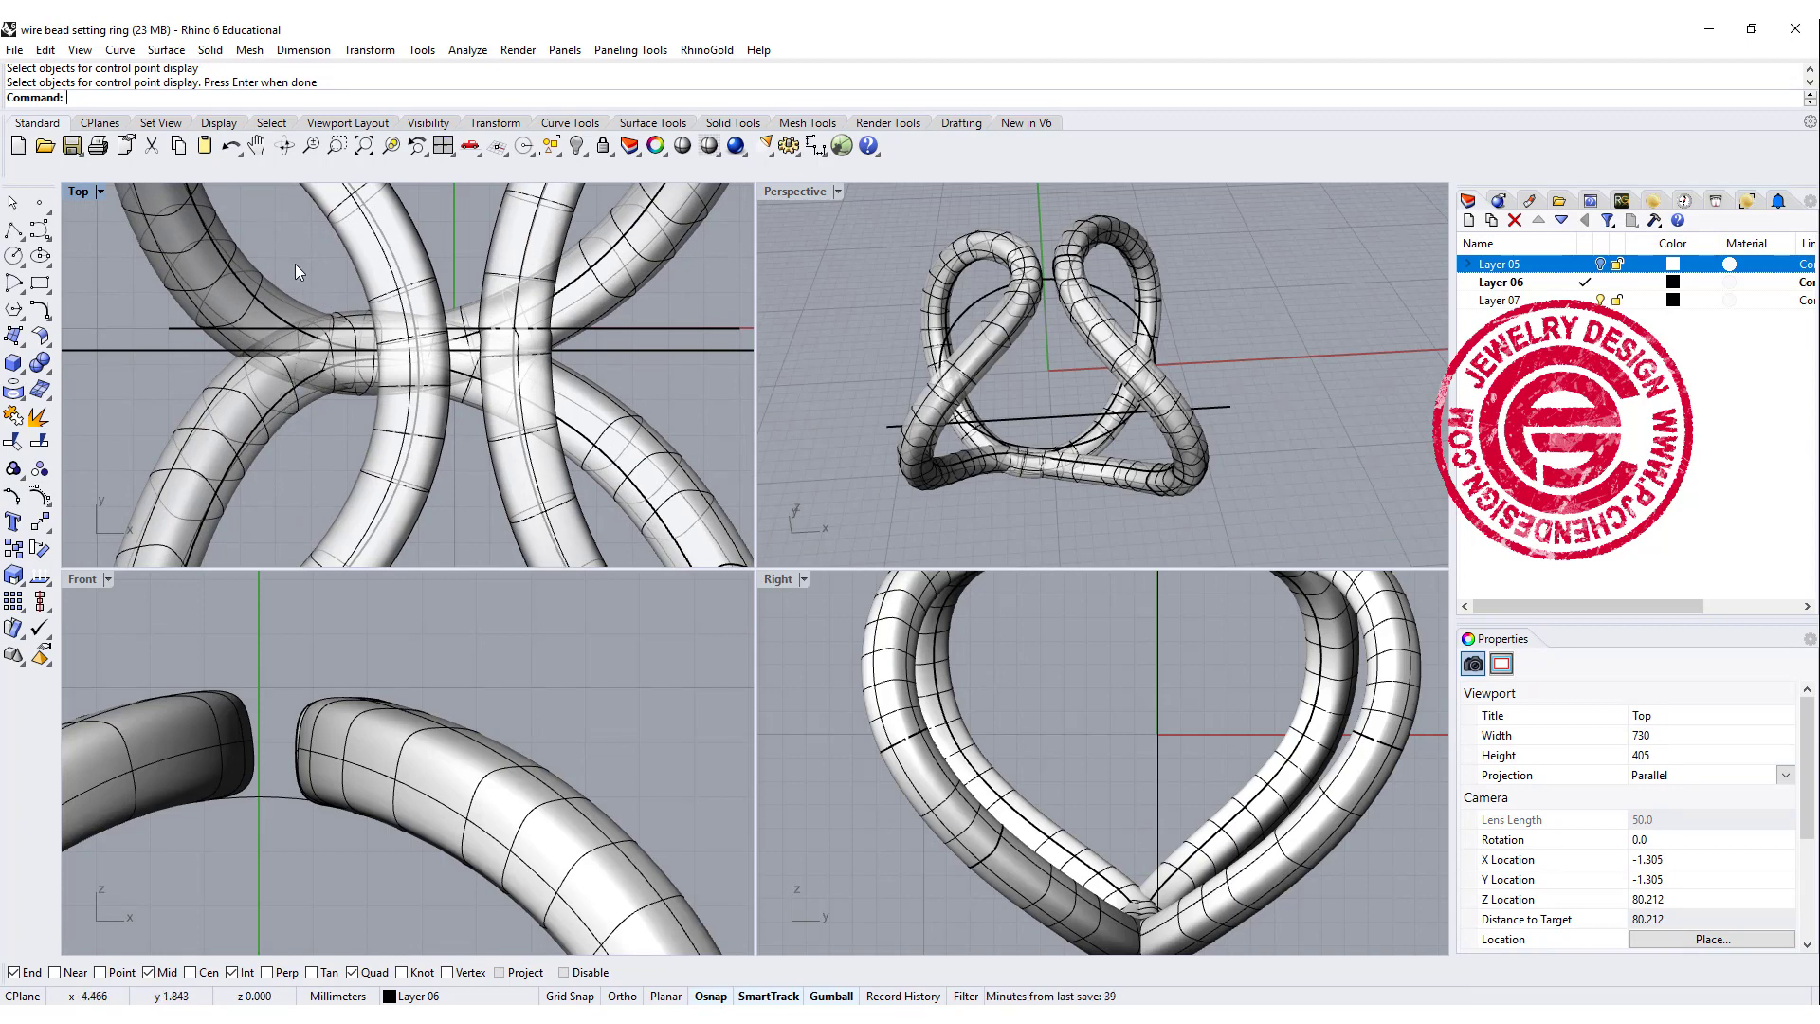
{"action": "right_click", "coordinate": [293, 305]}
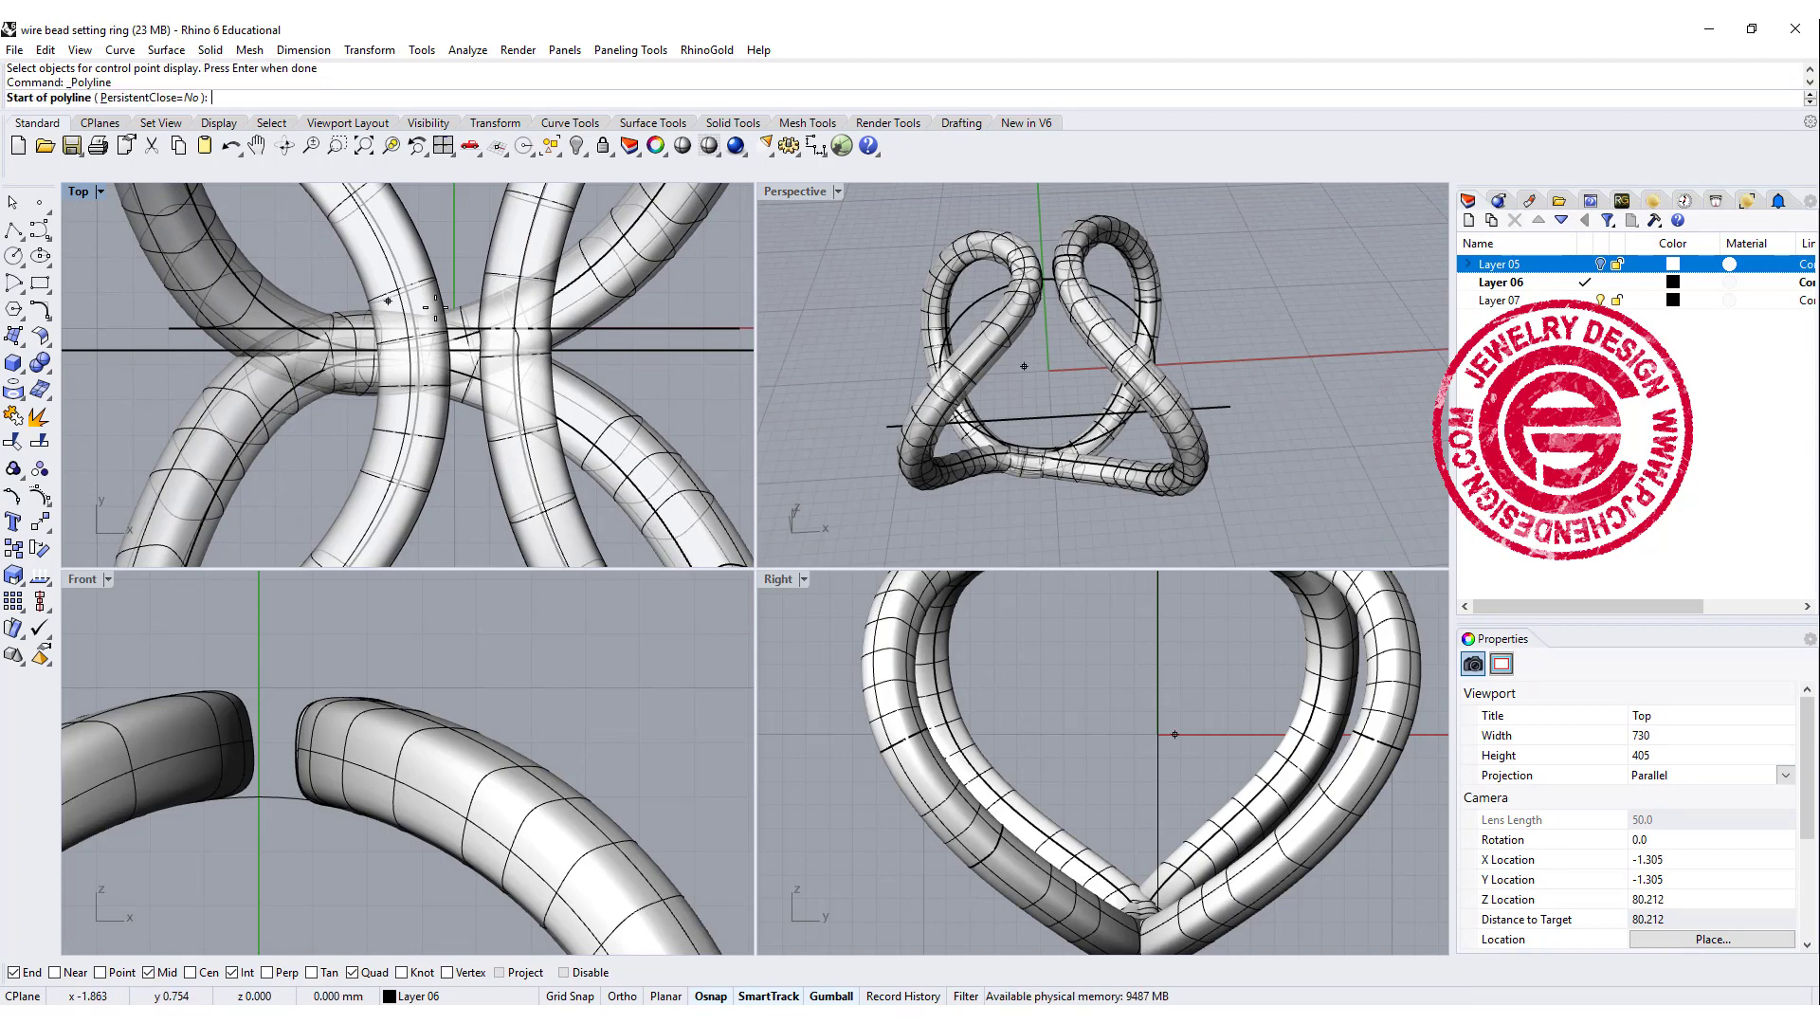
{"action": "left_click", "coordinate": [285, 228]}
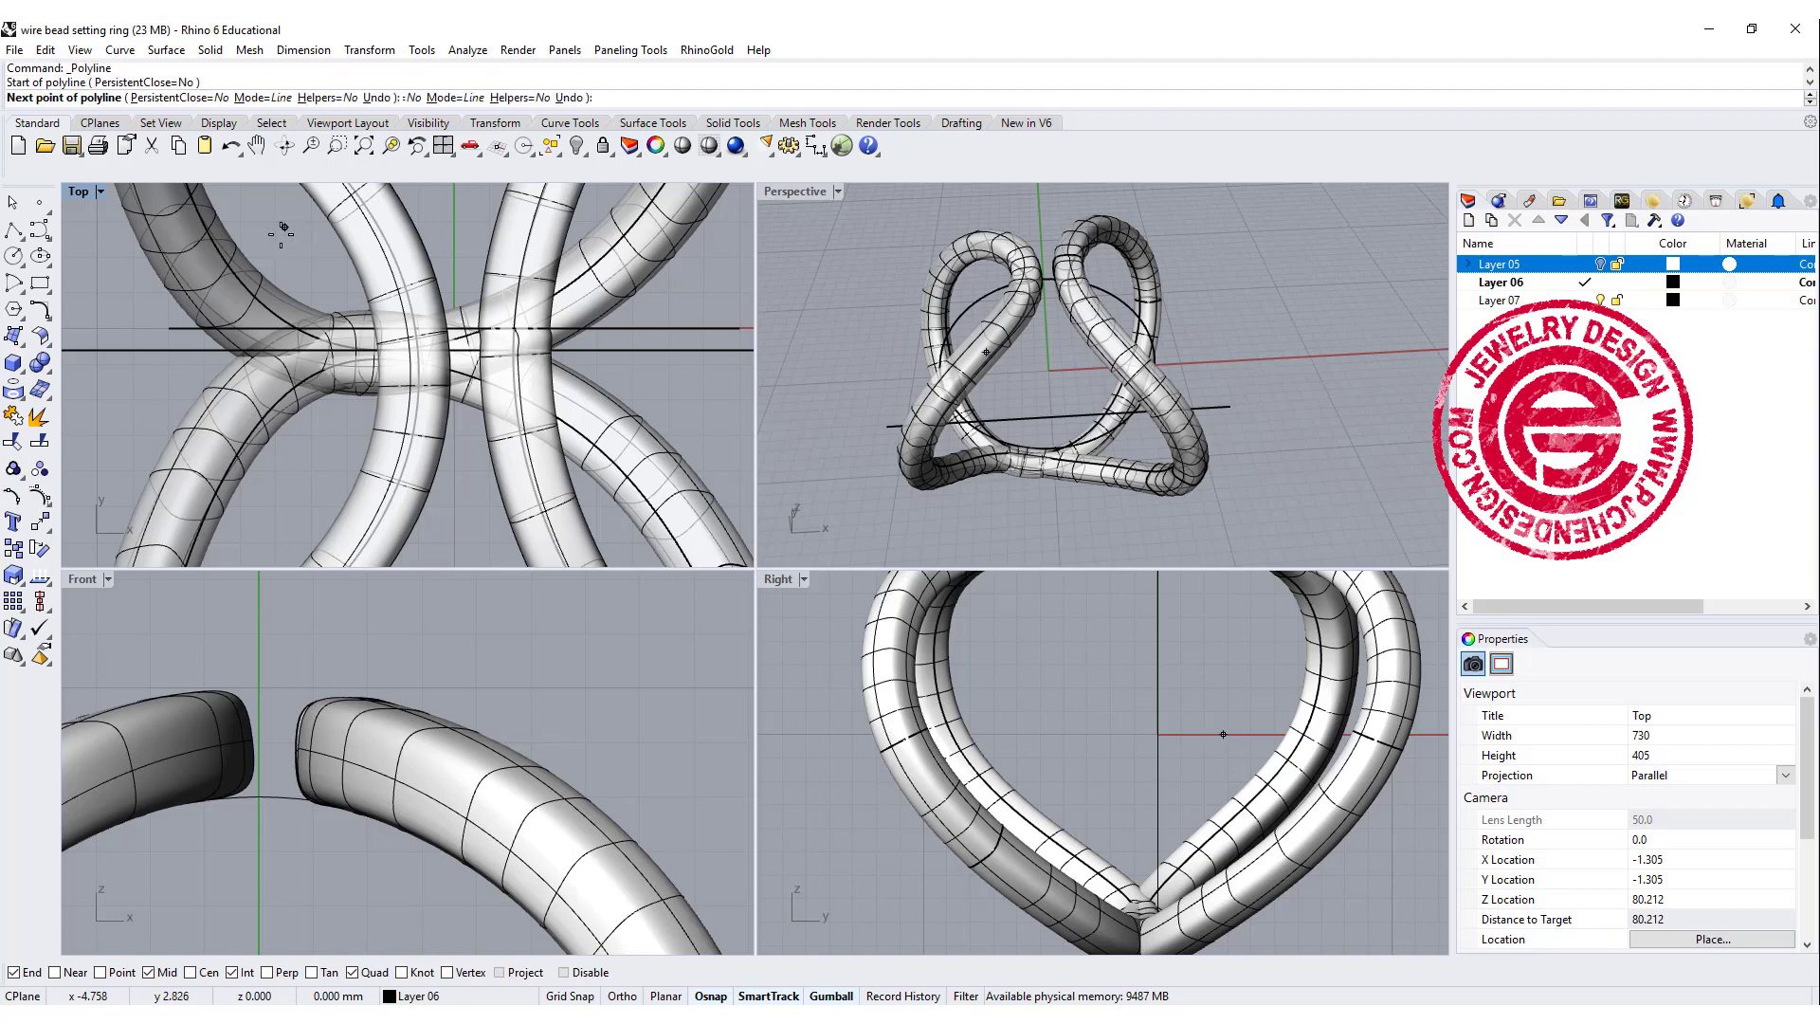
{"action": "left_click", "coordinate": [291, 461]}
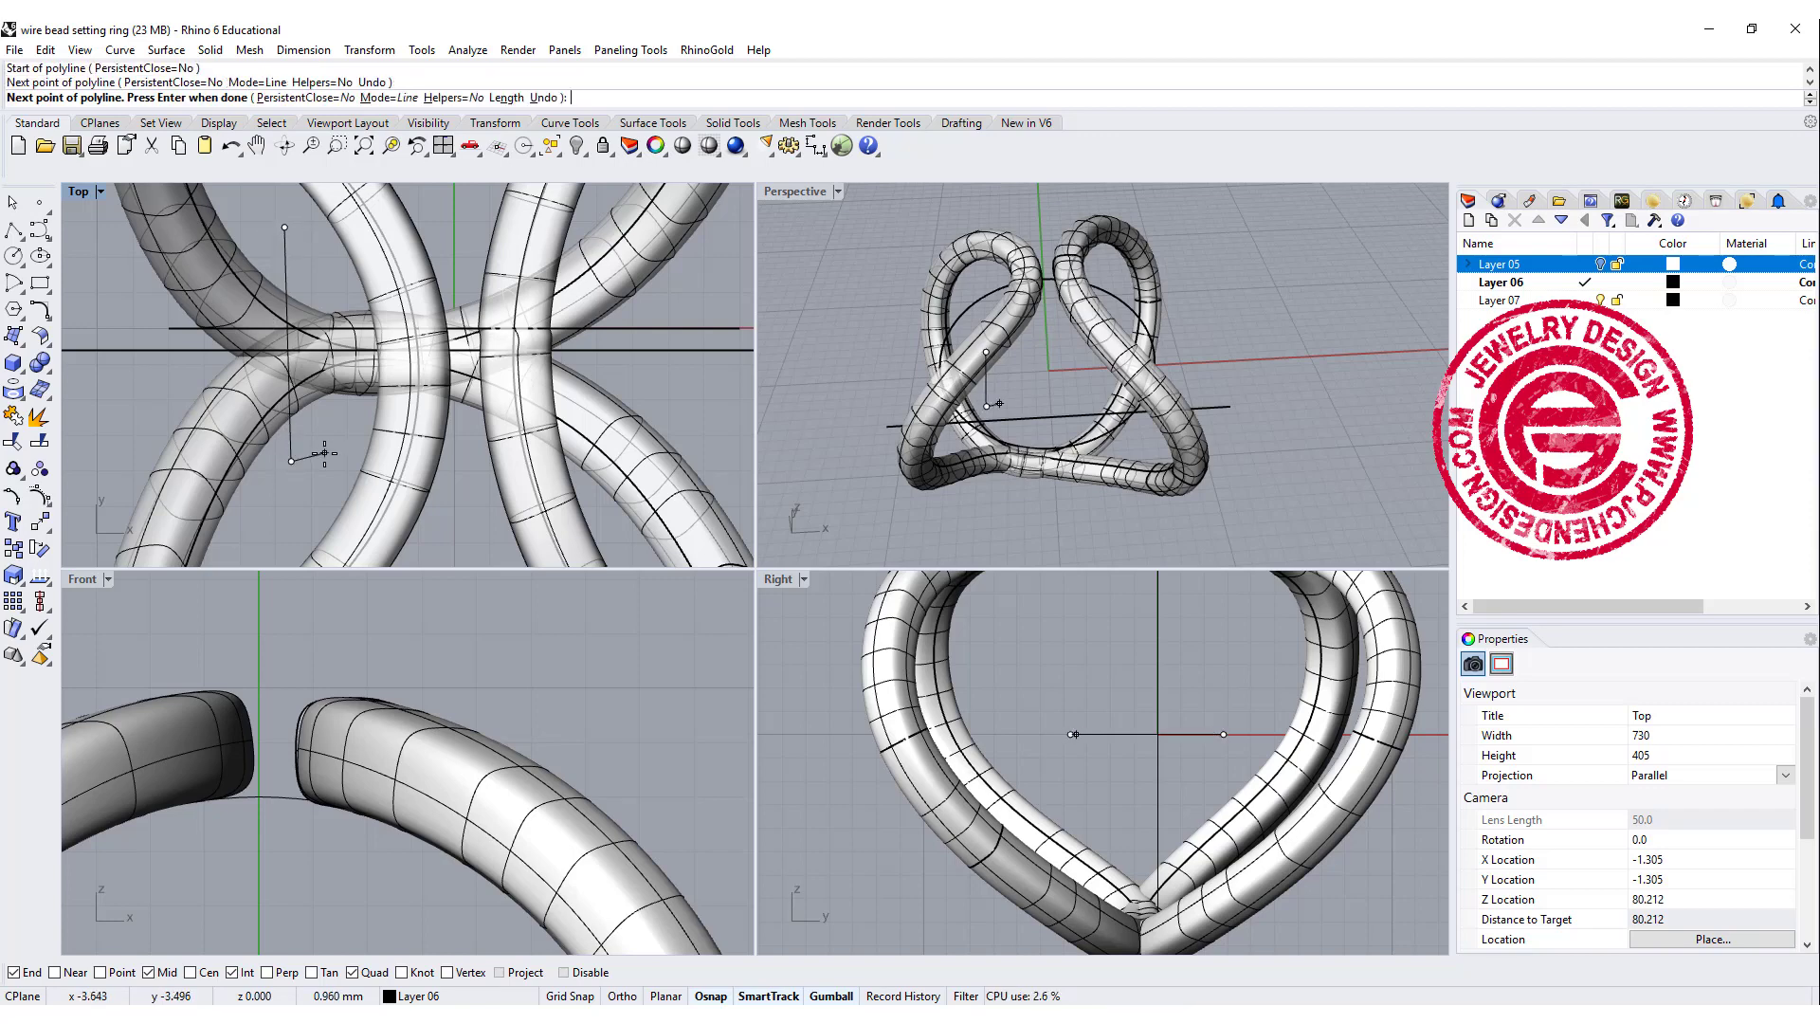
{"action": "key", "text": "Return"}
Step: Draw a second cutting line parallel to the Y axis on the positive X side and shift it slightly toward the ring's centre
{"action": "key", "text": "Return"}
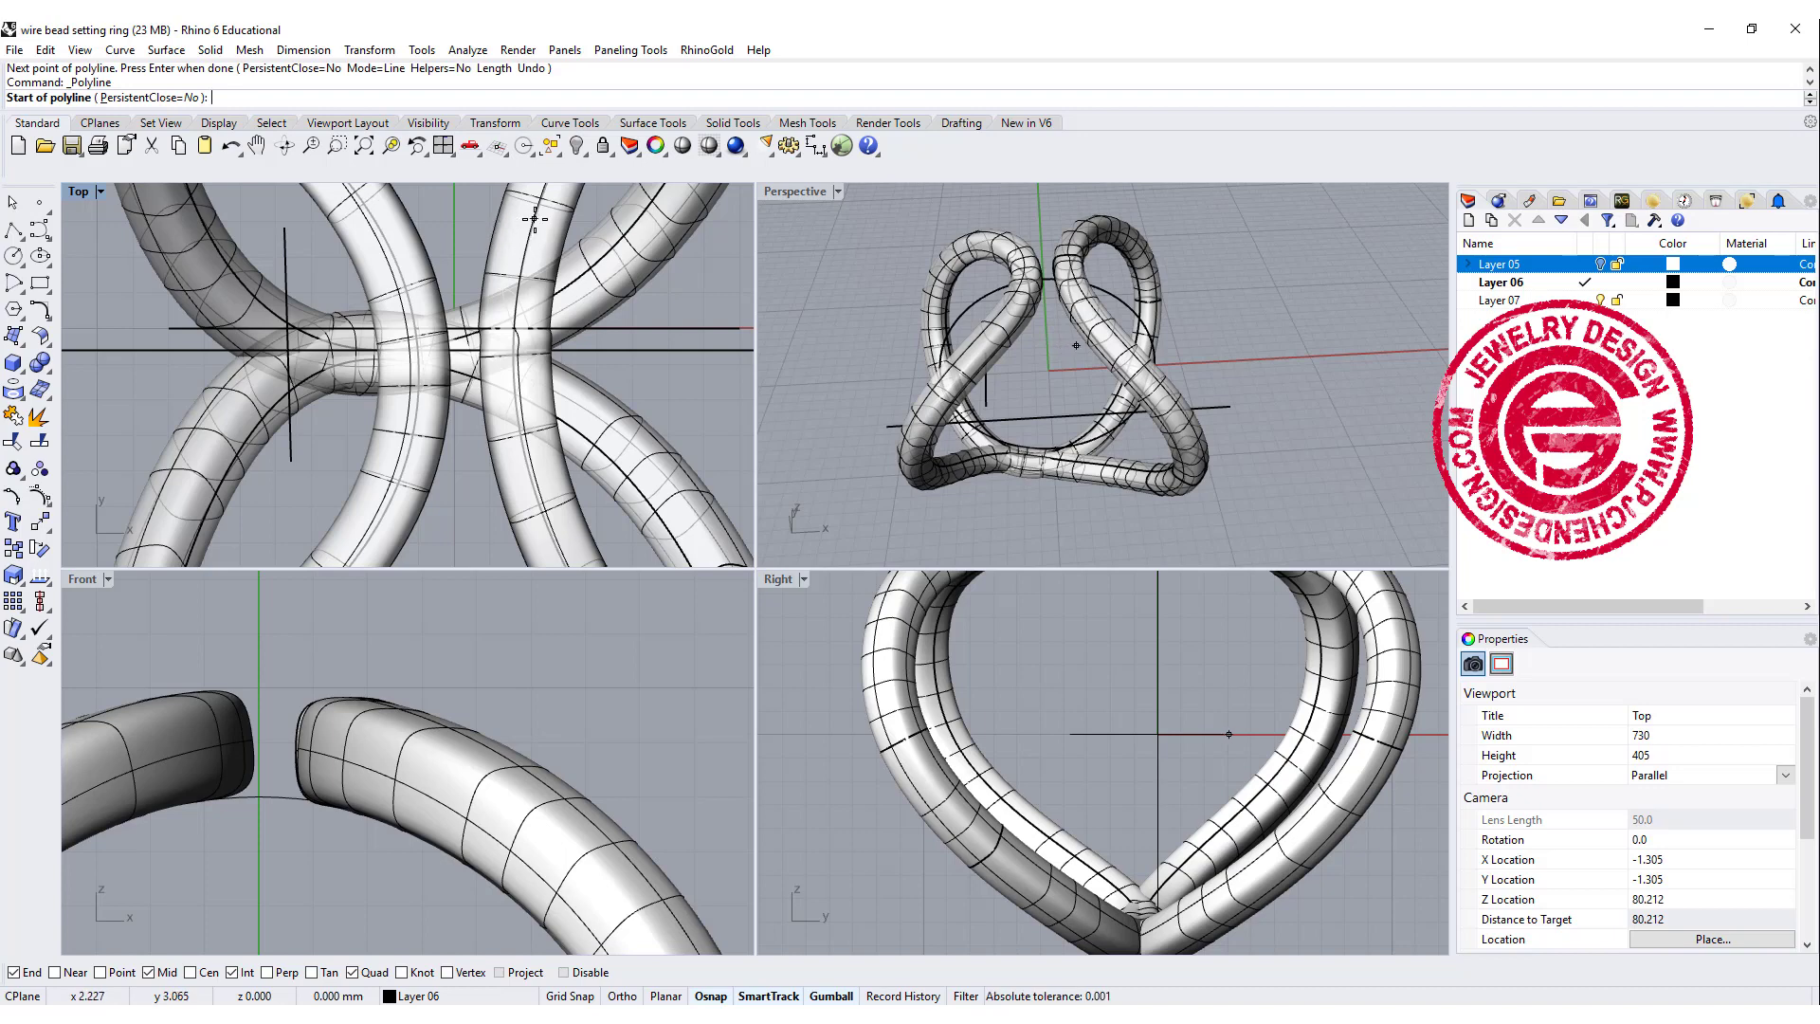
{"action": "left_click", "coordinate": [540, 219]}
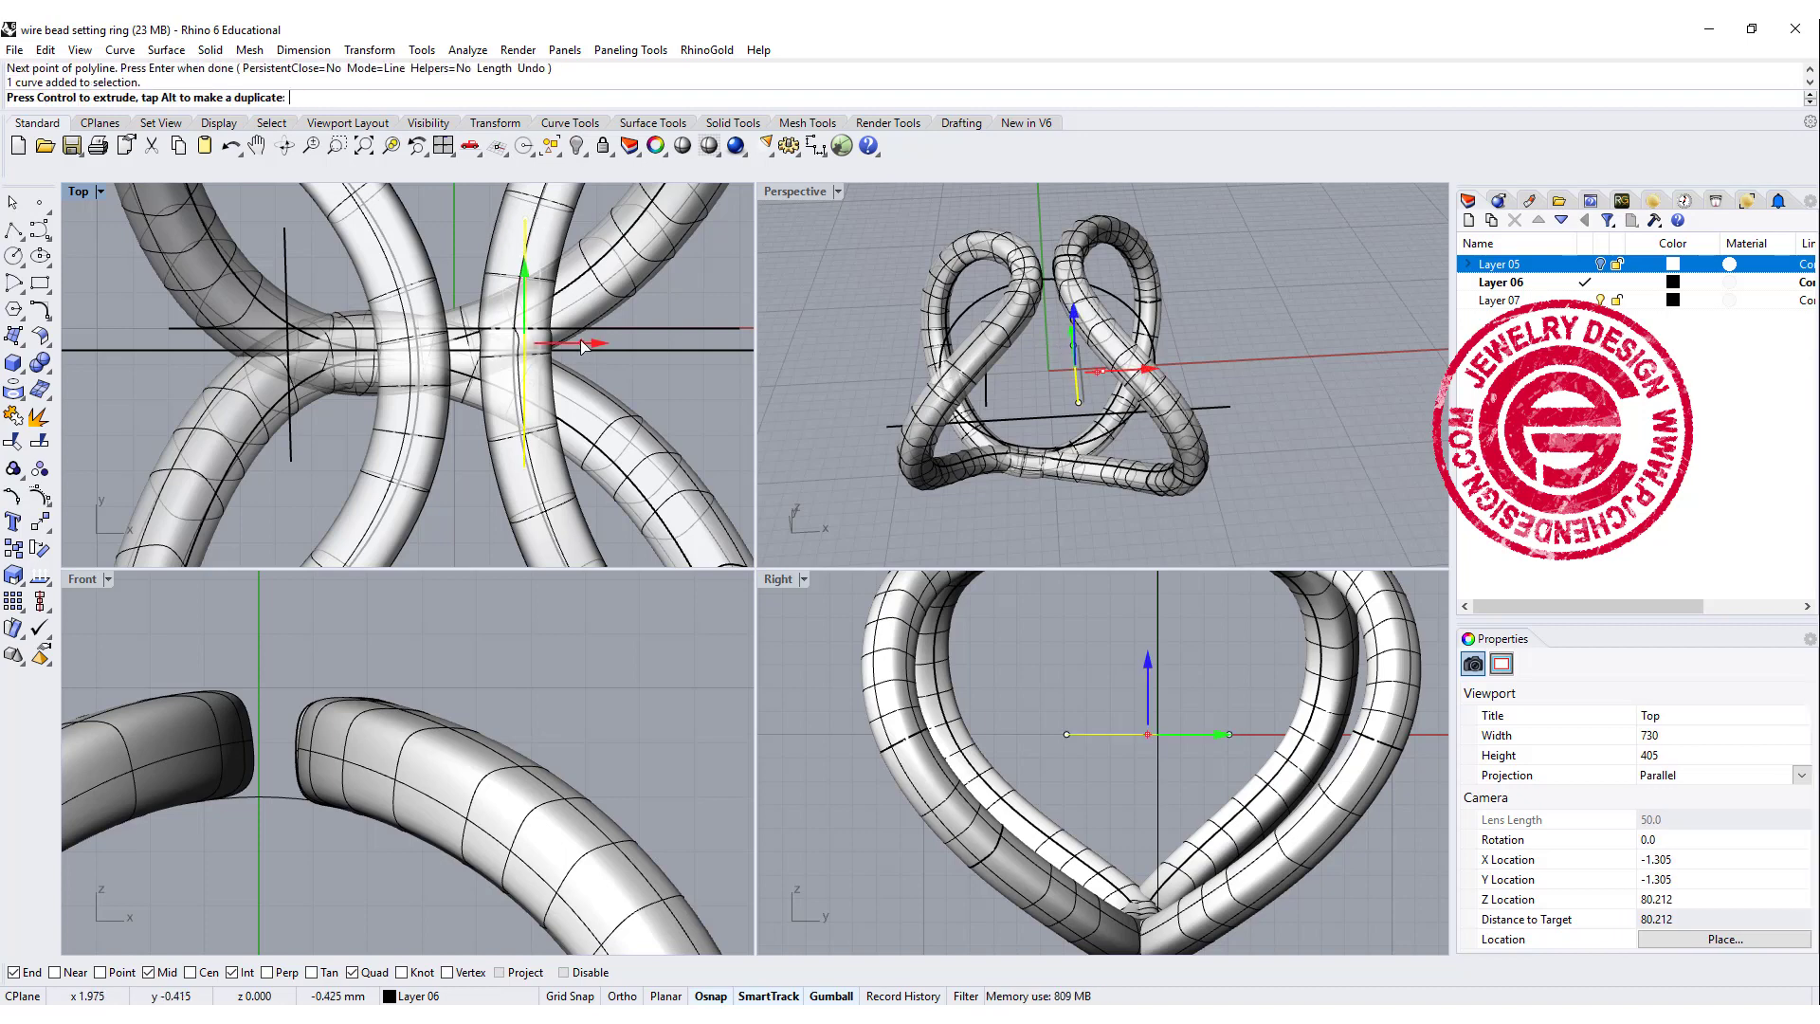
{"action": "left_click_drag", "start_coordinate": [586, 335], "coordinate": [561, 330]}
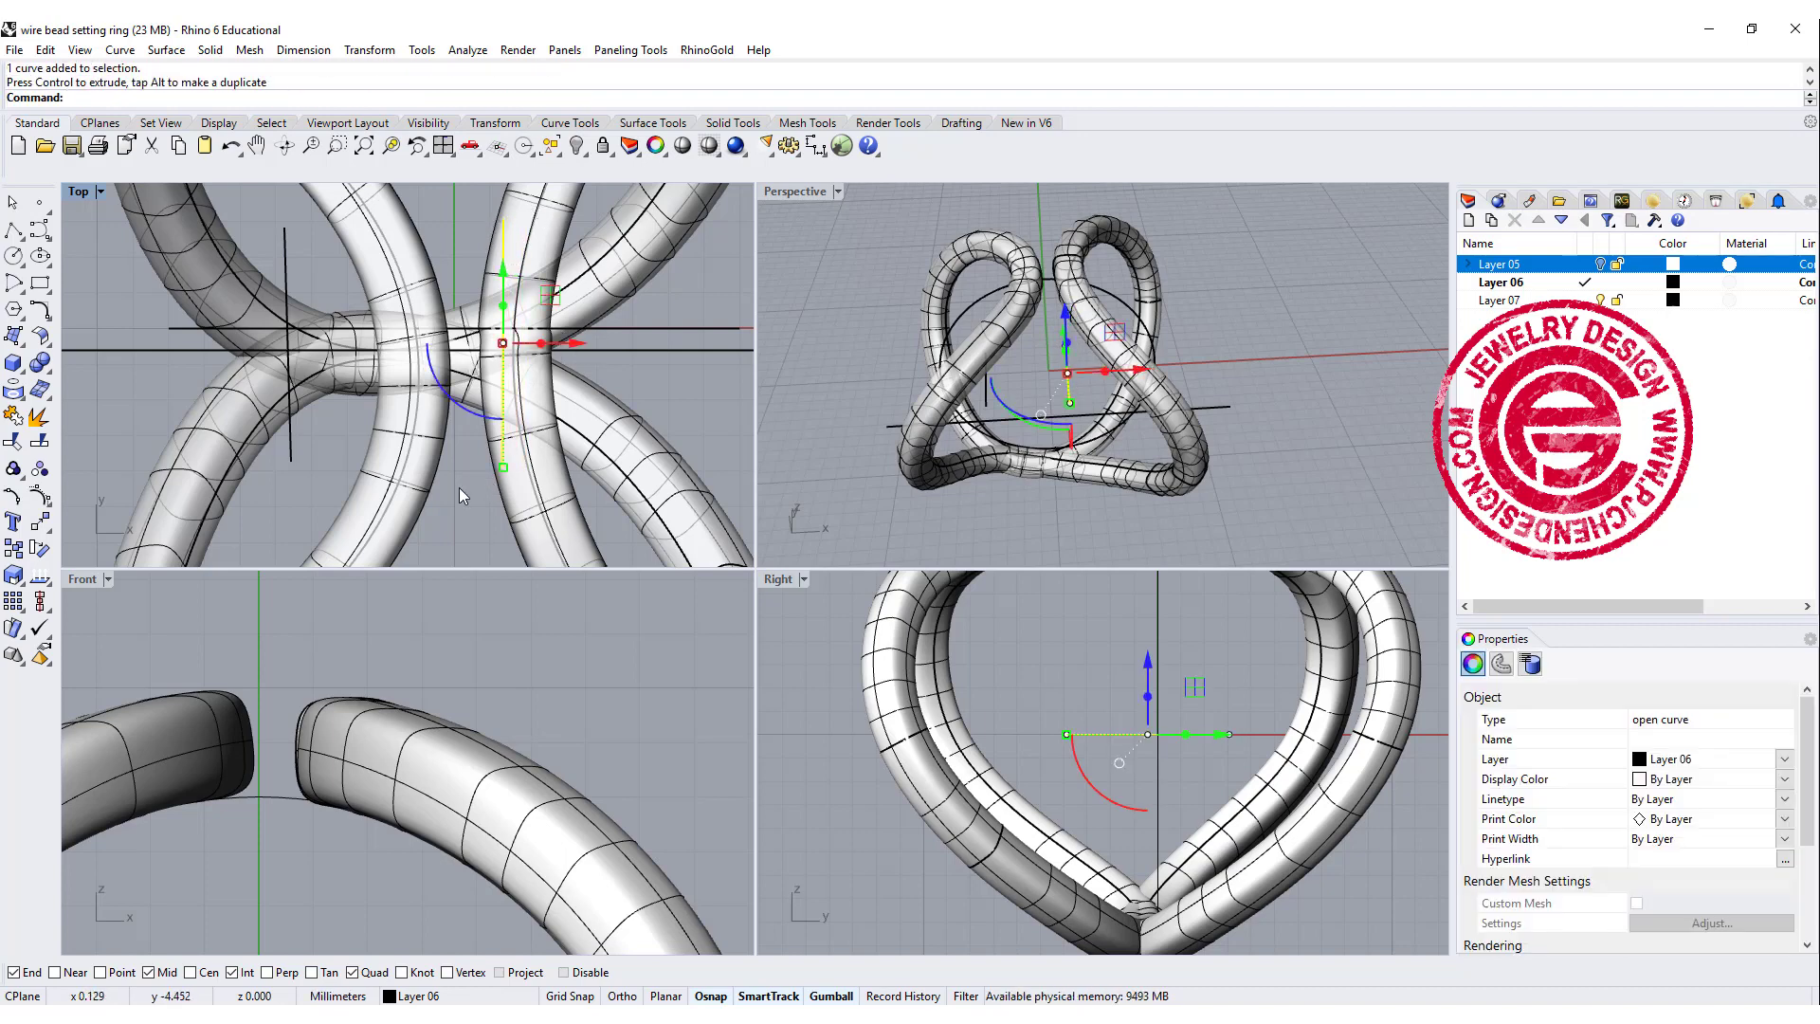
Step: Trim away the section of swept wire between the two cutting lines at the base of the ring
{"action": "left_click", "coordinate": [465, 493]}
{"action": "left_click", "coordinate": [504, 457]}
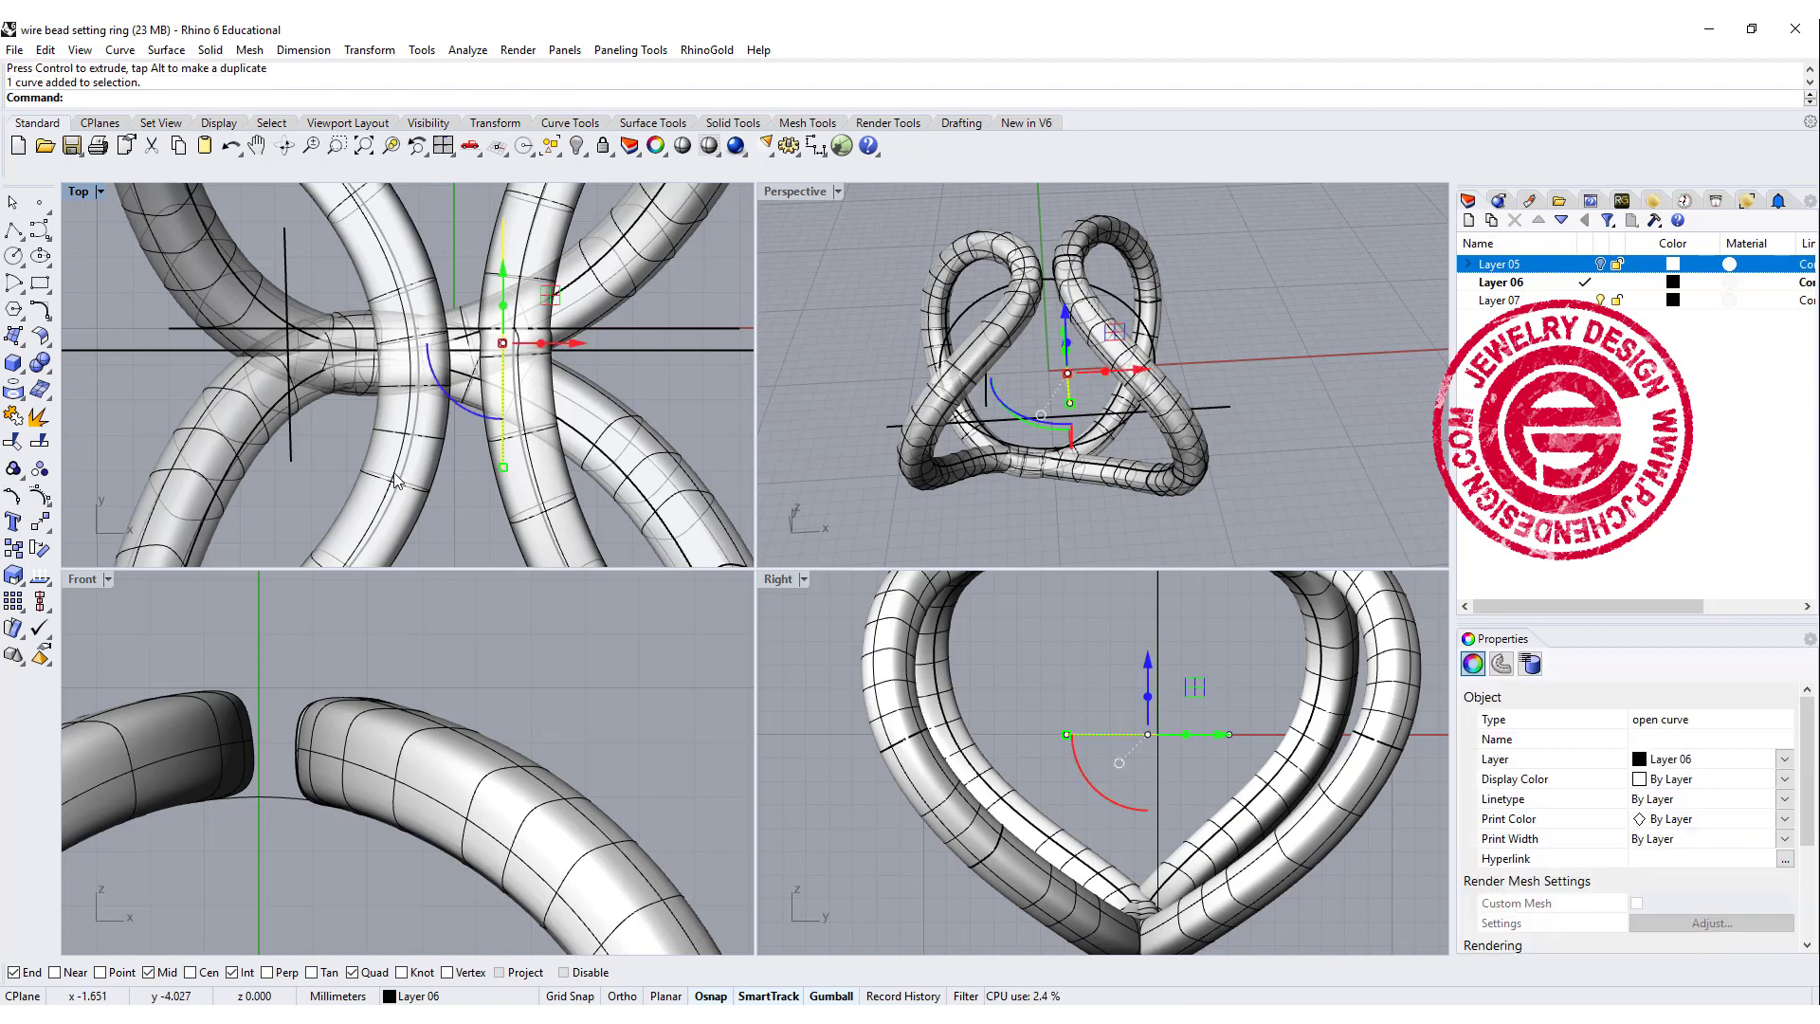
{"action": "left_click", "coordinate": [293, 455], "text": "shift"}
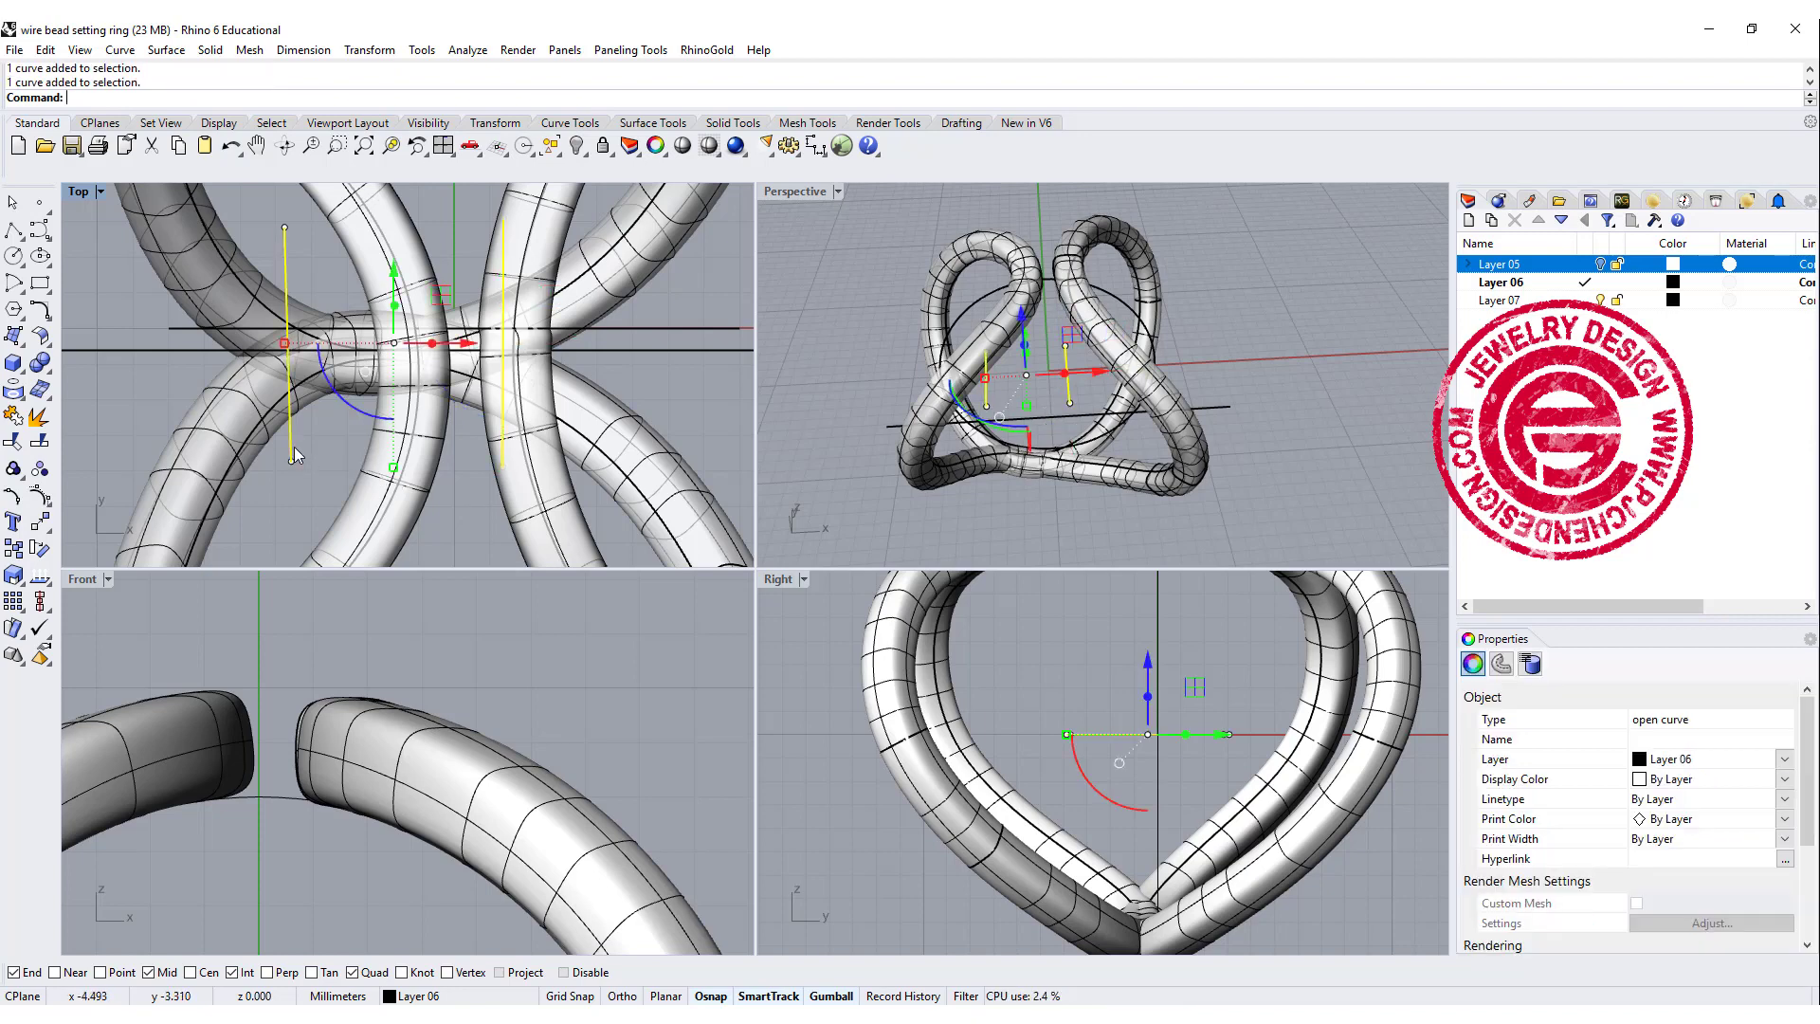
{"action": "left_click", "coordinate": [15, 444]}
{"action": "scroll", "coordinate": [363, 394], "scroll_direction": "up", "scroll_amount": 4}
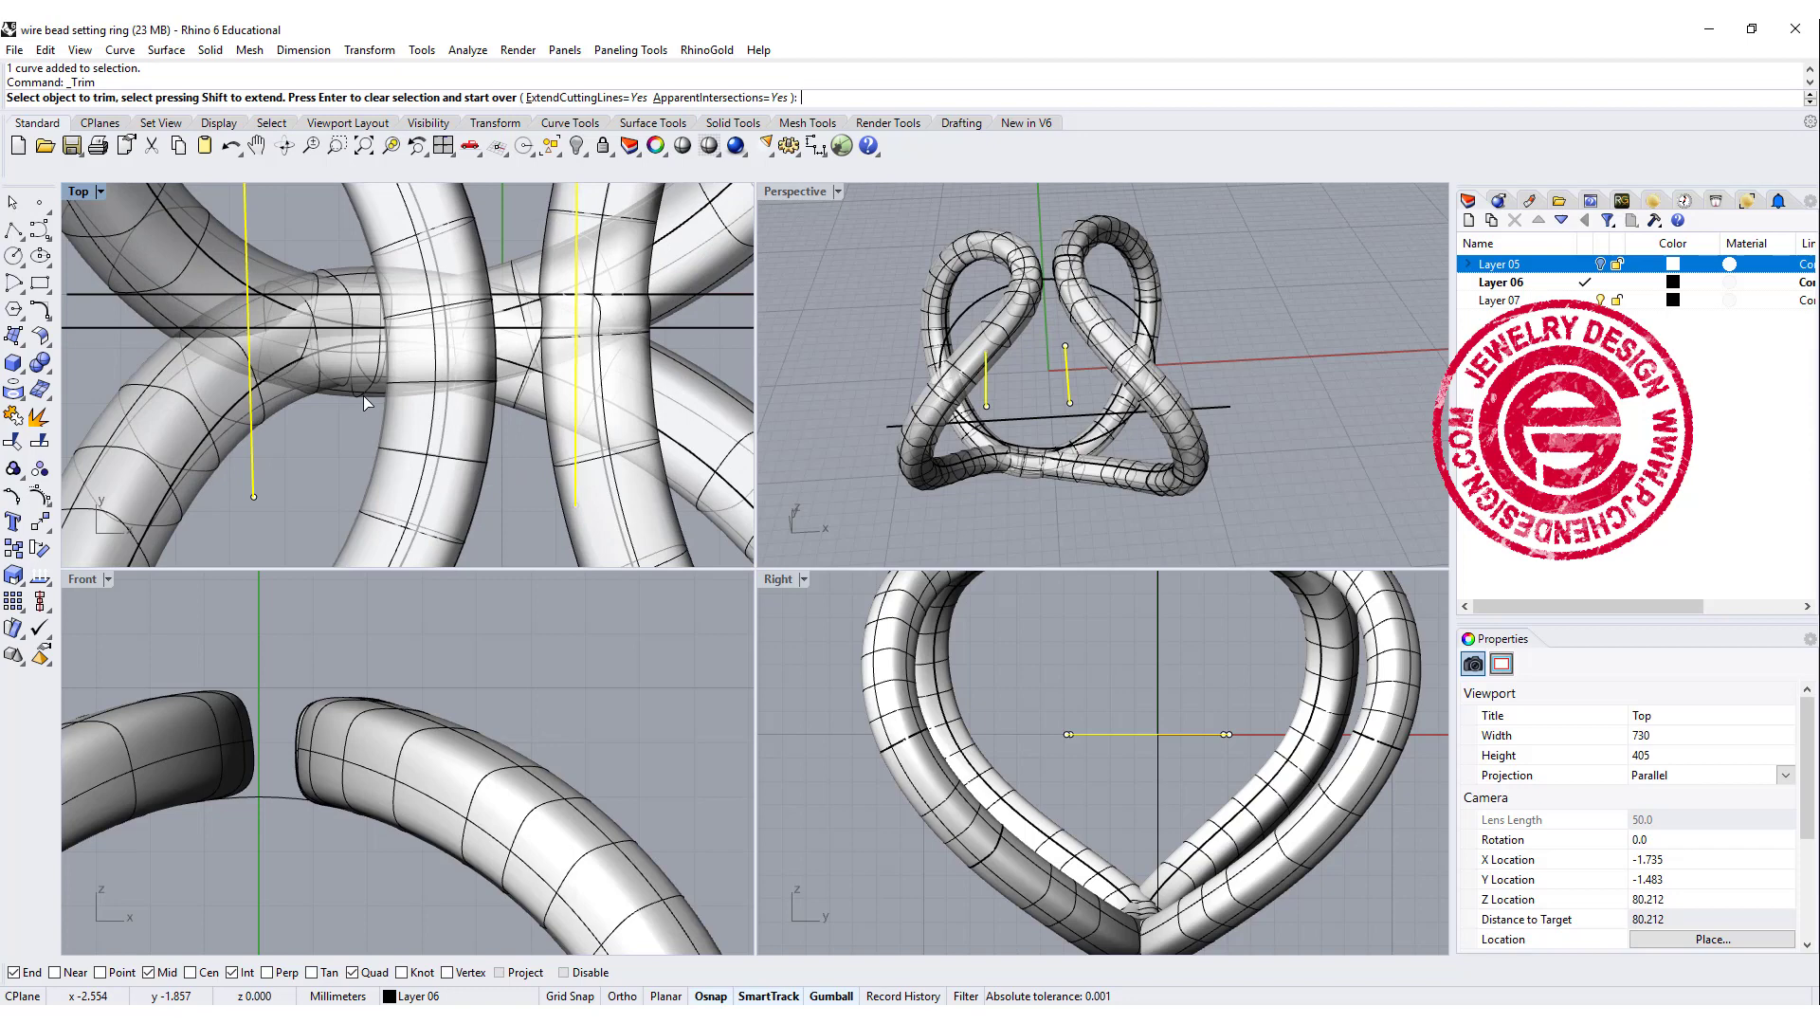
{"action": "left_click", "coordinate": [363, 394]}
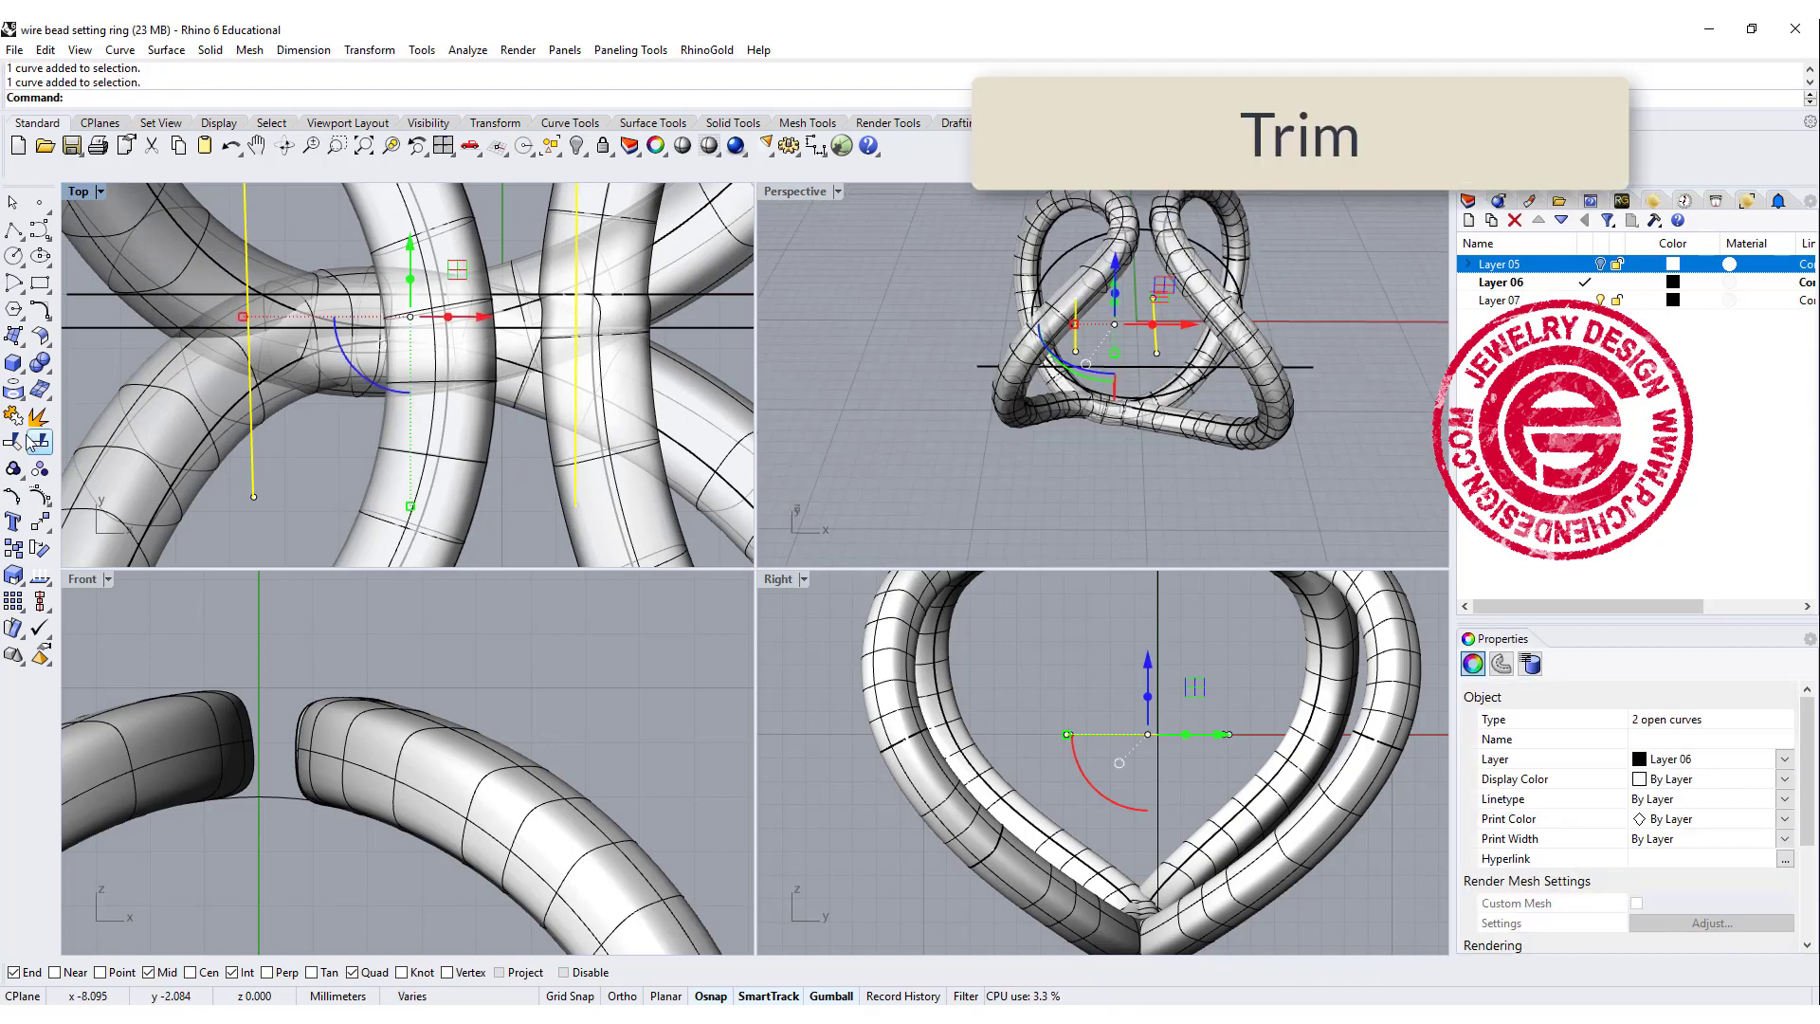
{"action": "left_click", "coordinate": [10, 442]}
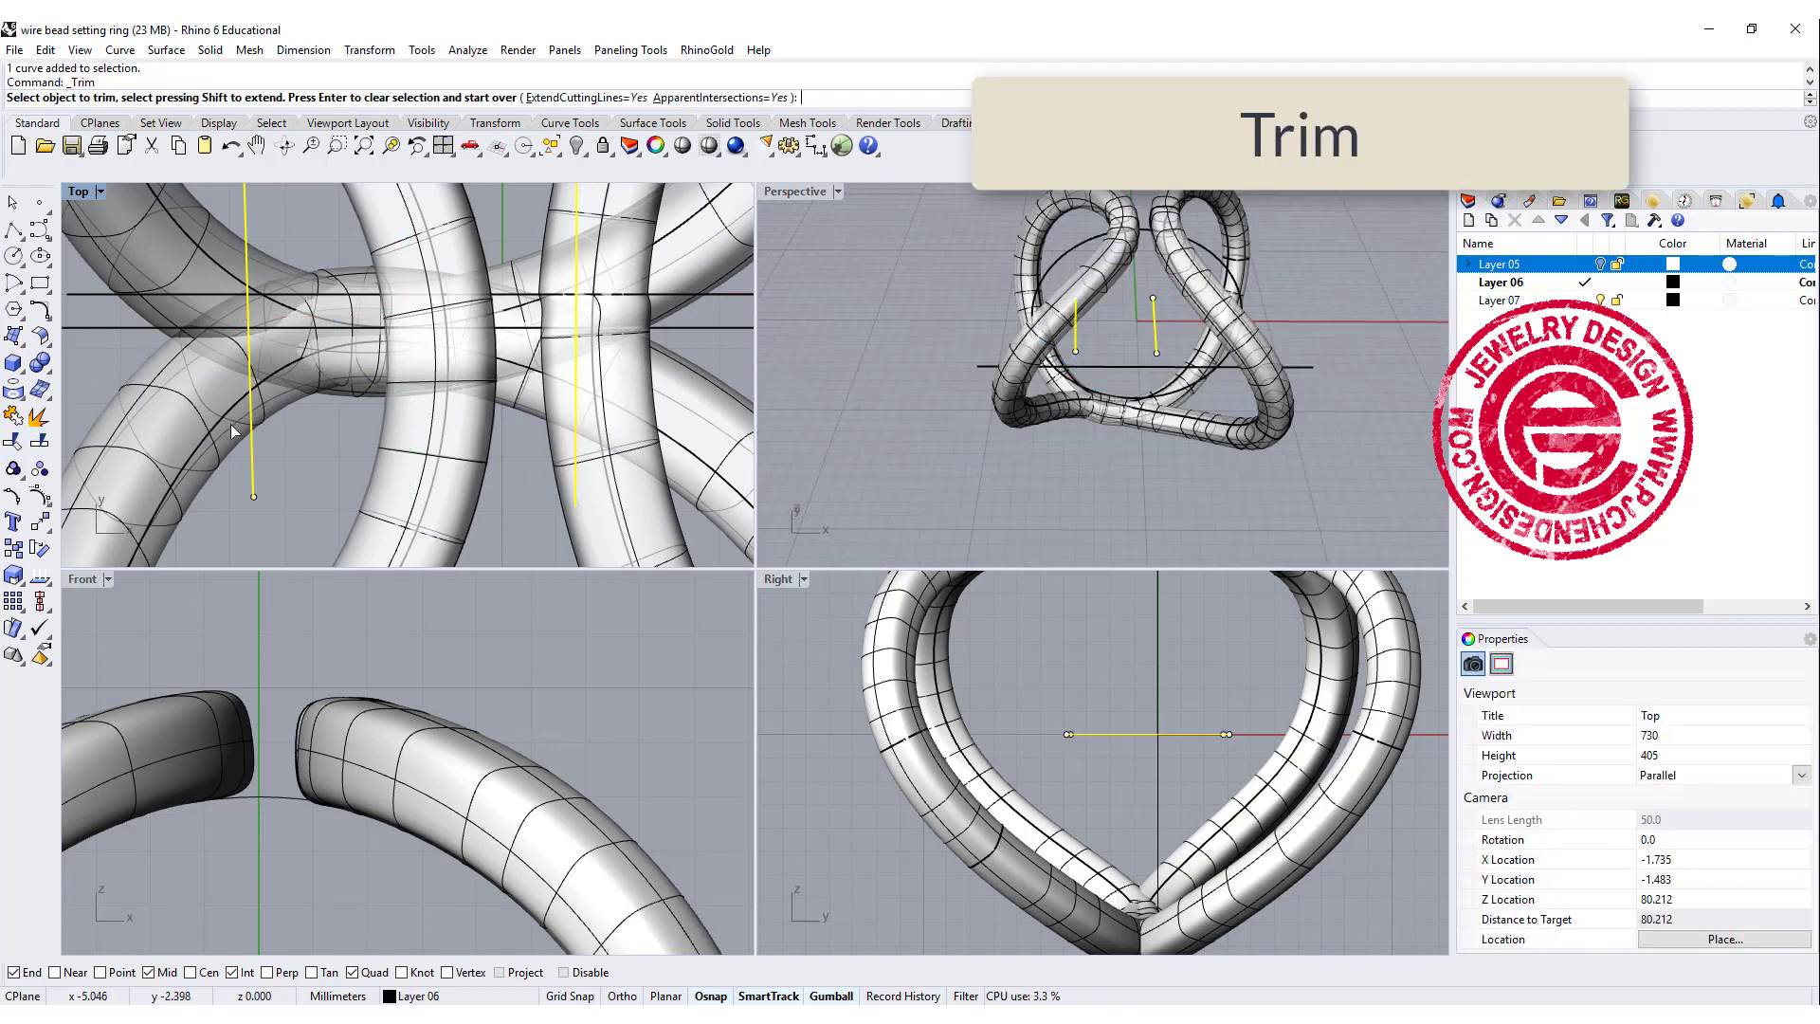
{"action": "left_click", "coordinate": [273, 407]}
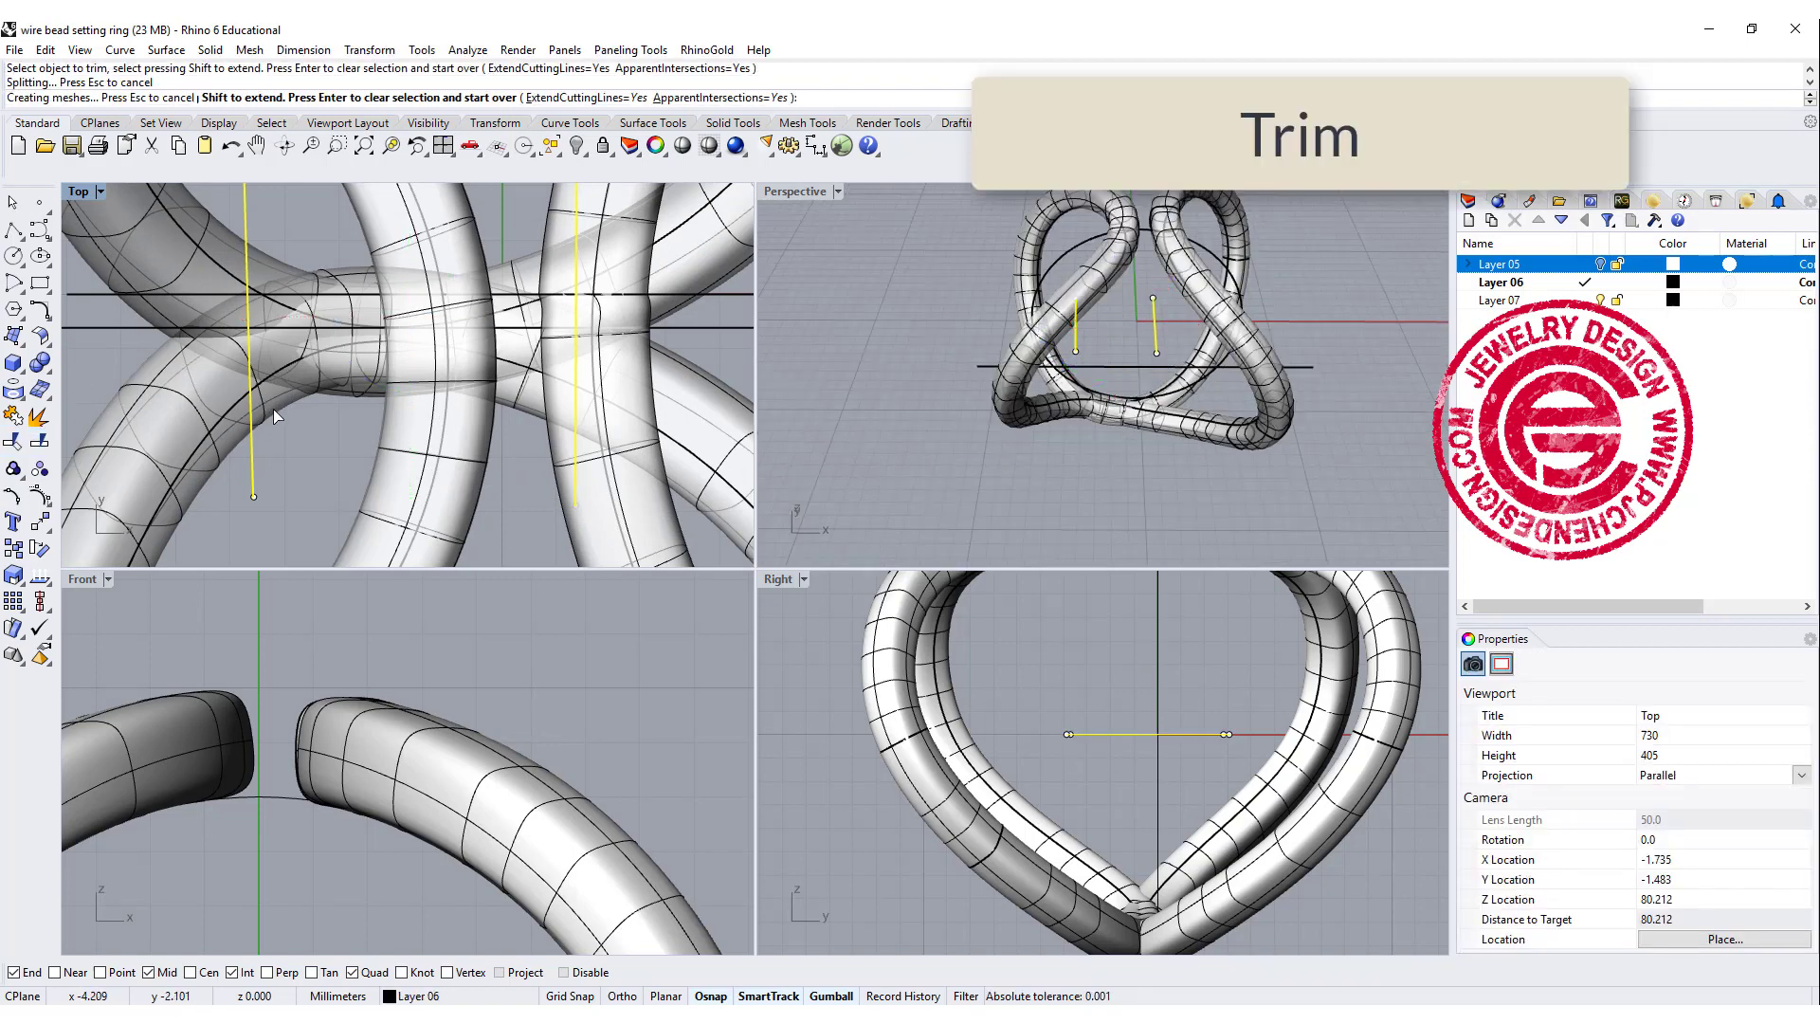
{"action": "key", "text": "Return"}
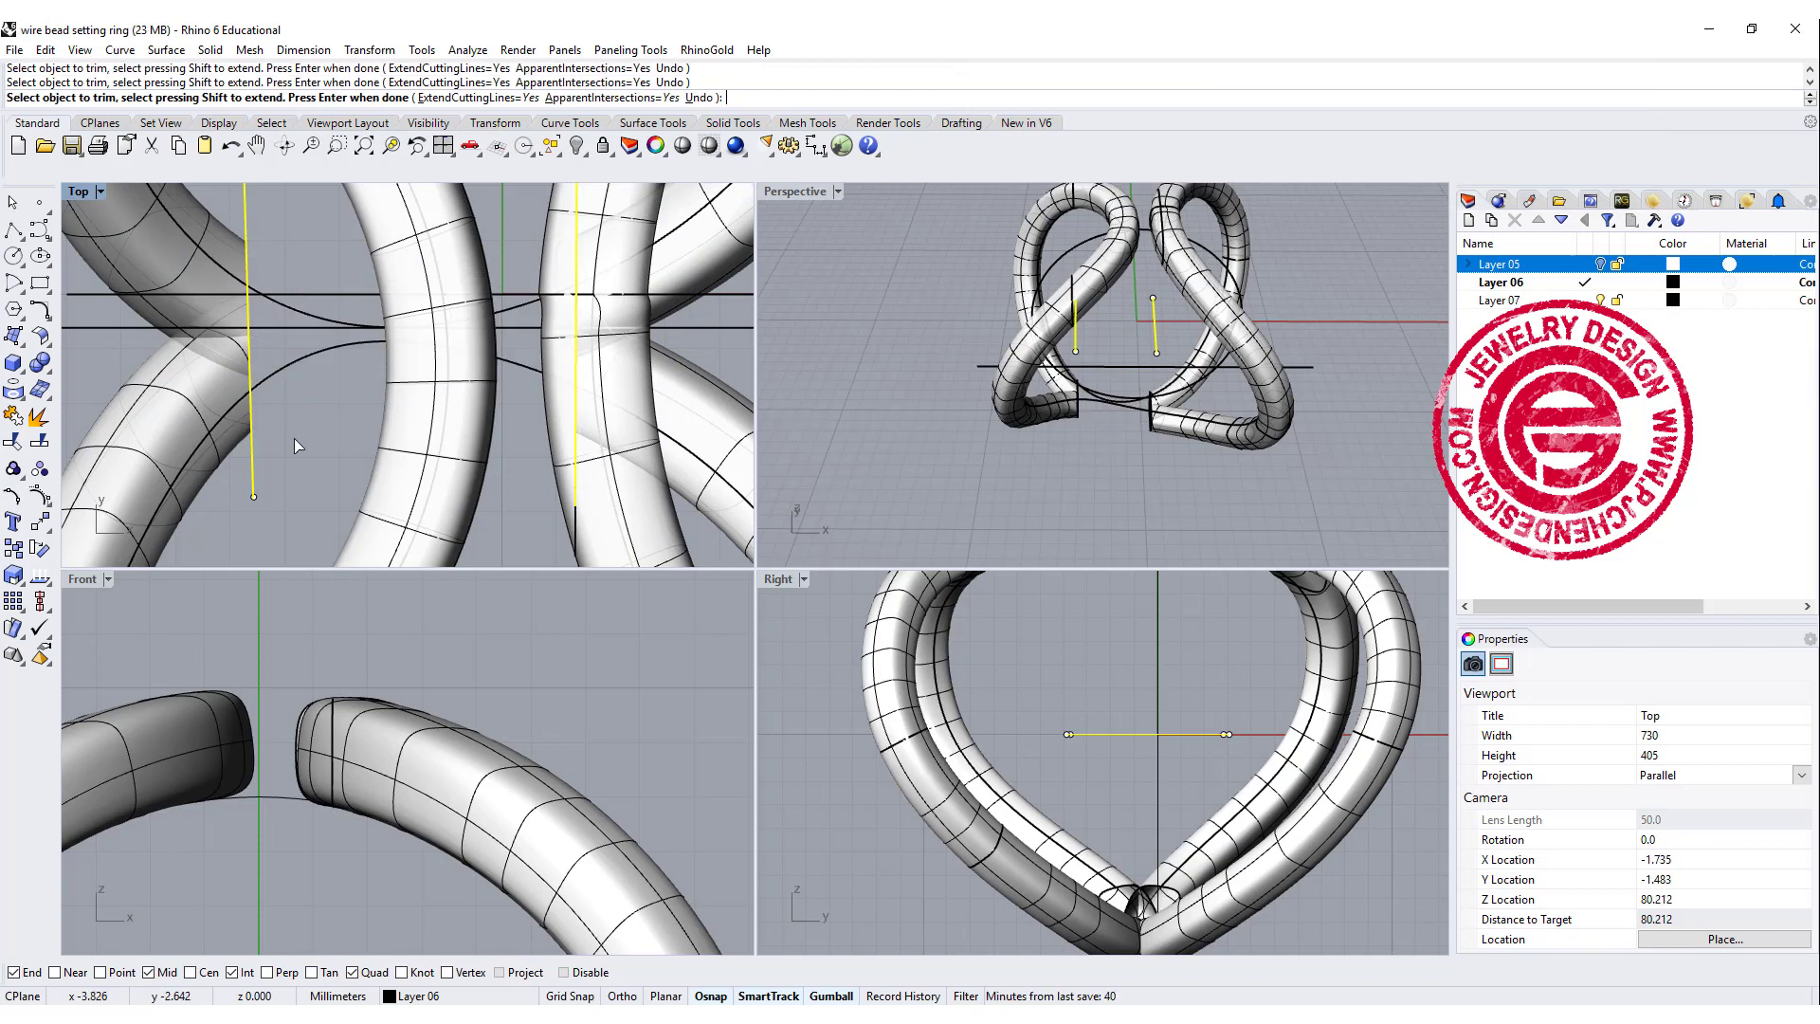
Step: Accept the history warning and examine the cut wire ends at the ring's base from several angles
{"action": "left_click", "coordinate": [938, 588]}
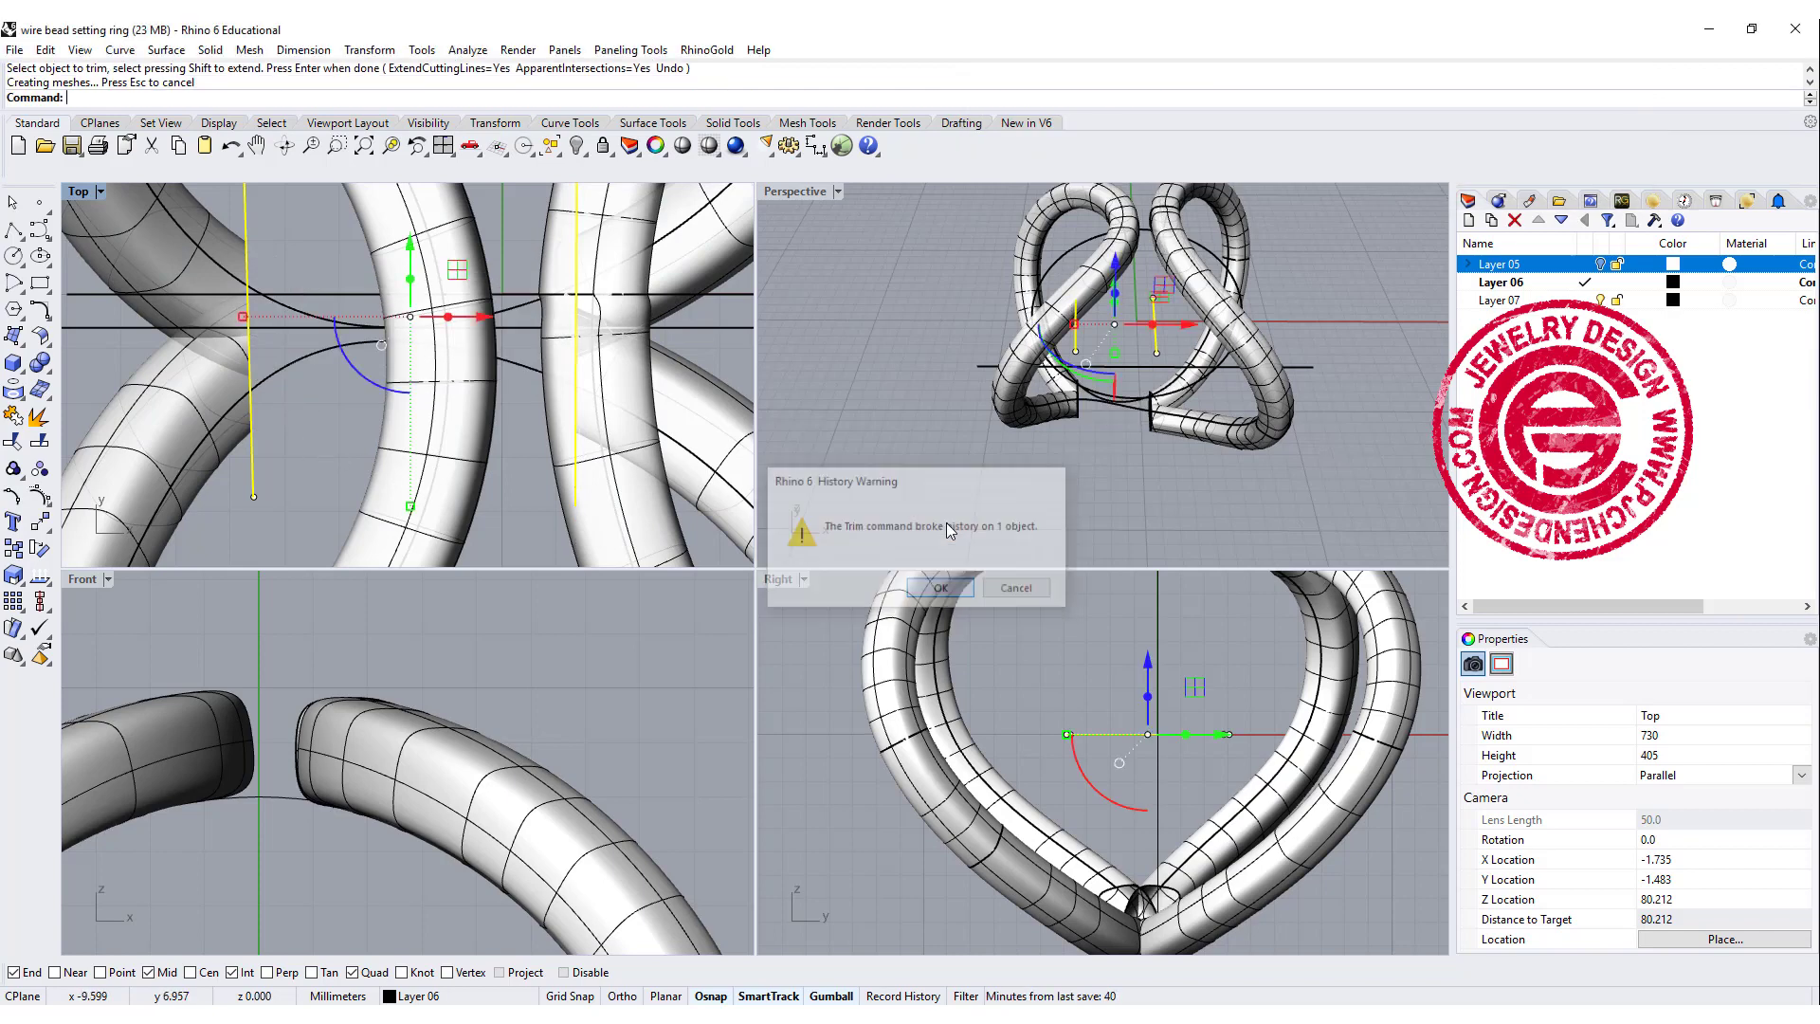
{"action": "left_click", "coordinate": [986, 465]}
{"action": "scroll", "coordinate": [1069, 341], "scroll_direction": "down", "scroll_amount": 5}
{"action": "right_click_drag", "start_coordinate": [1069, 341], "coordinate": [964, 231]}
{"action": "double_click", "coordinate": [818, 195]}
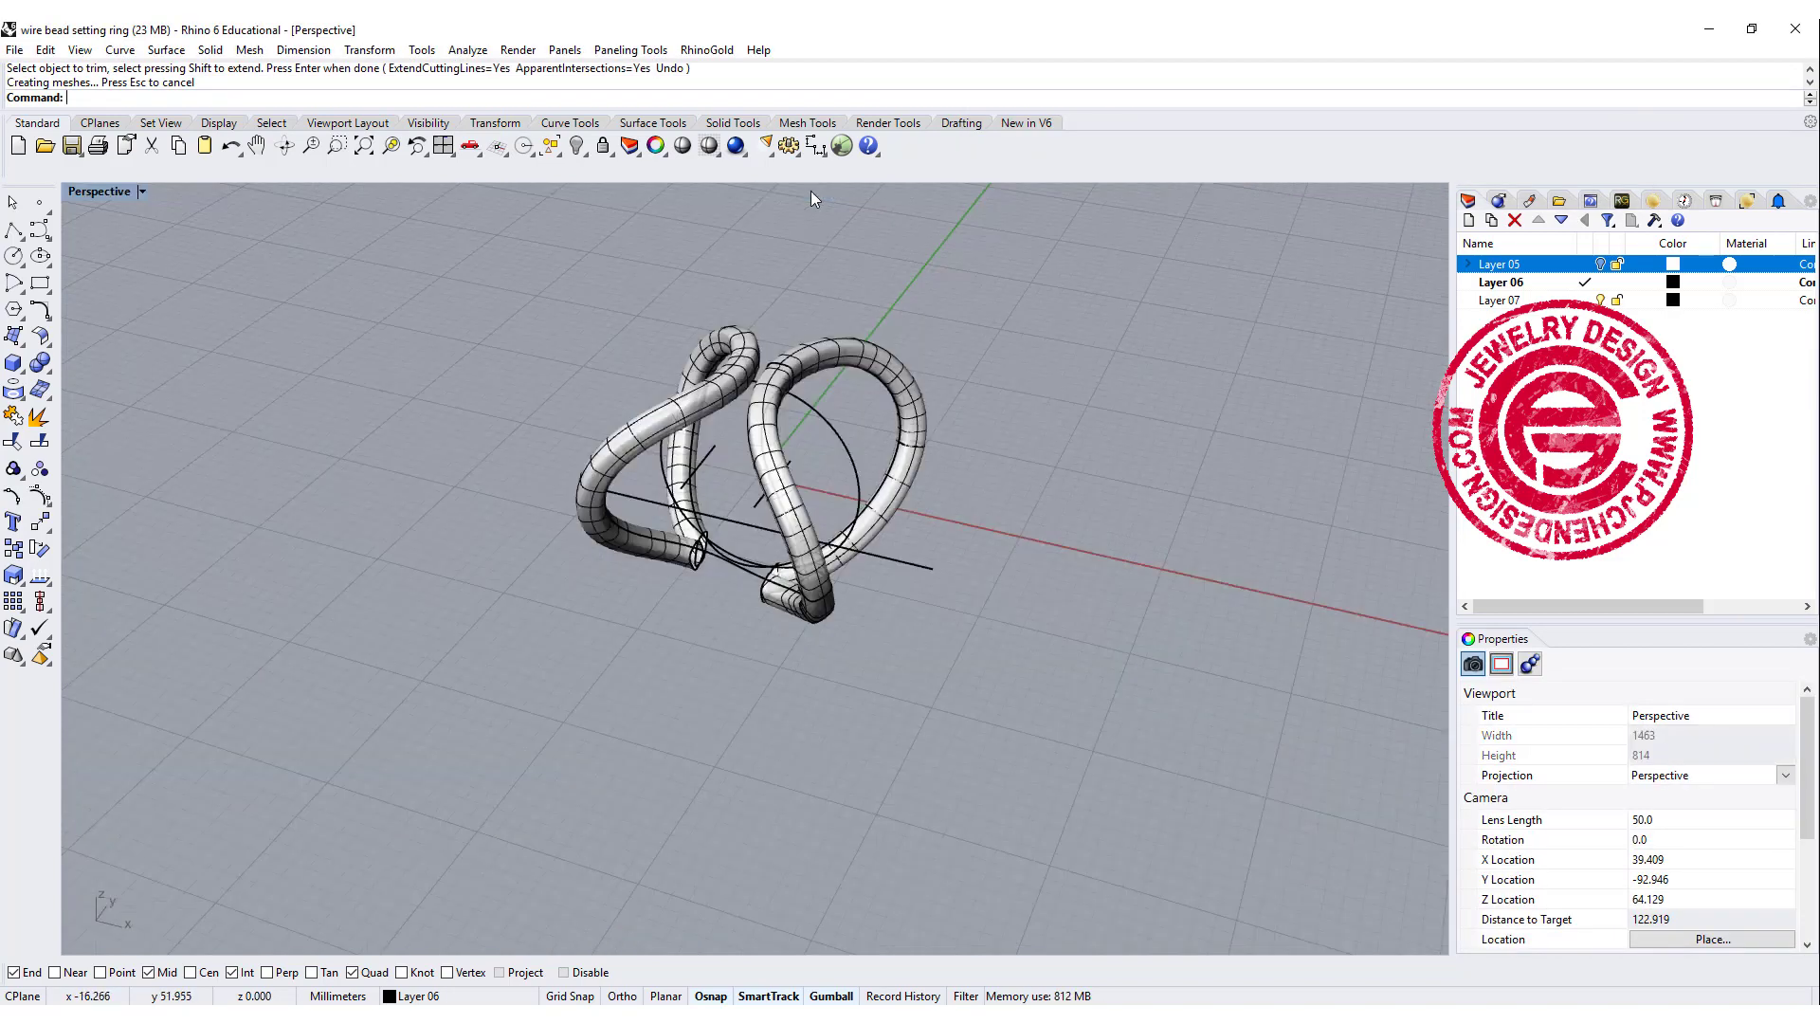
{"action": "right_click_drag", "start_coordinate": [715, 507], "coordinate": [760, 576]}
{"action": "scroll", "coordinate": [732, 578], "scroll_direction": "up", "scroll_amount": 8}
{"action": "scroll", "coordinate": [842, 536], "scroll_direction": "down", "scroll_amount": 4}
{"action": "right_click_drag", "start_coordinate": [908, 660], "coordinate": [894, 529]}
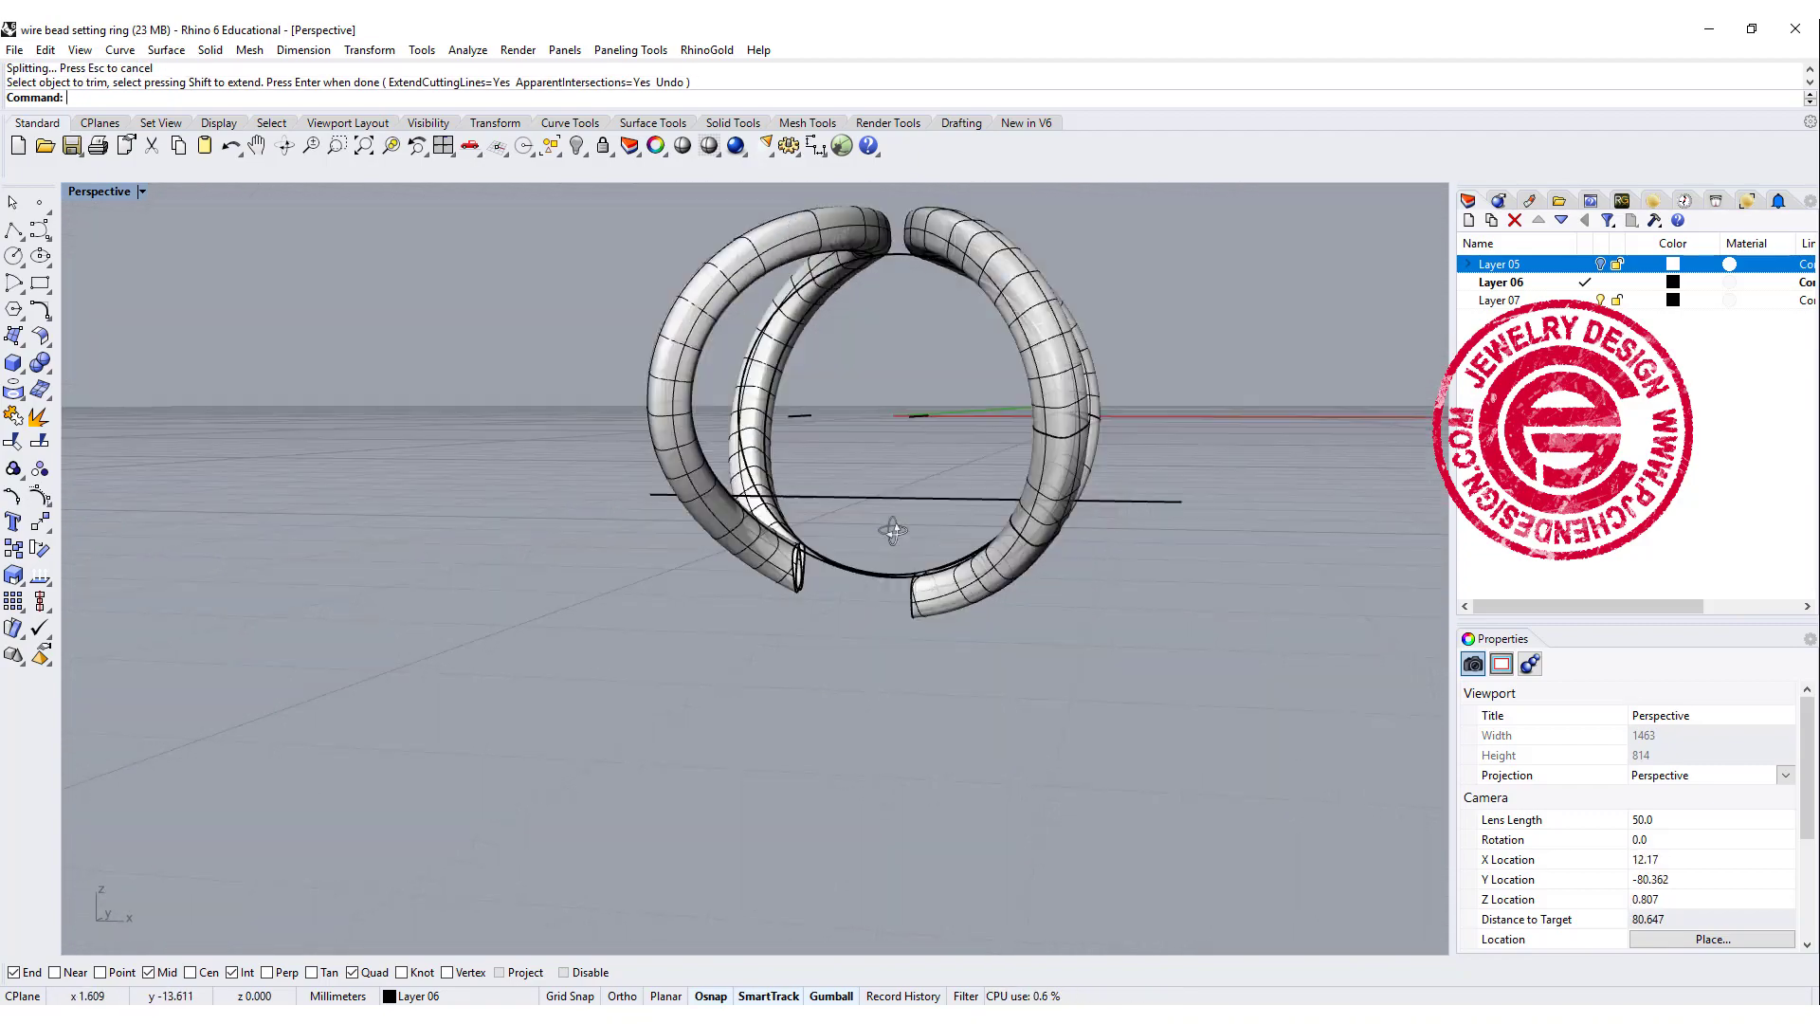
{"action": "scroll", "coordinate": [842, 598], "scroll_direction": "up", "scroll_amount": 4}
{"action": "right_click_drag", "start_coordinate": [842, 598], "coordinate": [866, 642]}
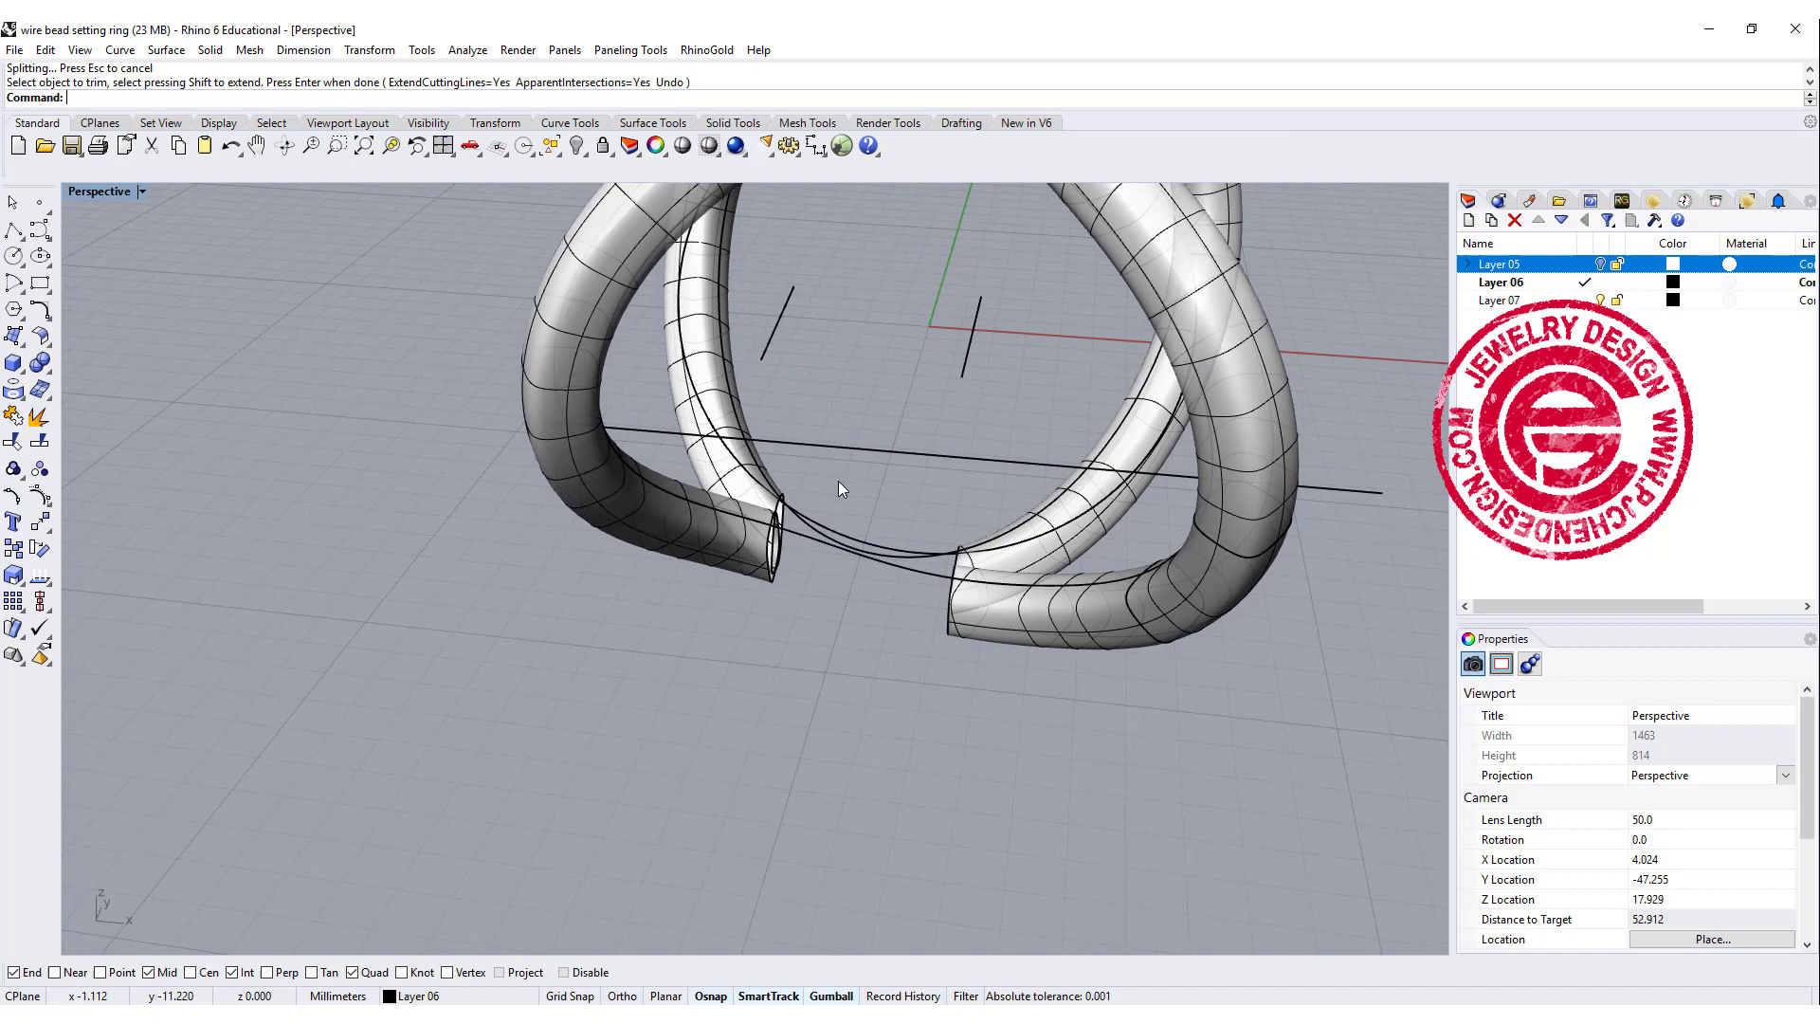
{"action": "right_click_drag", "start_coordinate": [837, 482], "coordinate": [969, 578]}
{"action": "scroll", "coordinate": [800, 435], "scroll_direction": "down", "scroll_amount": 6}
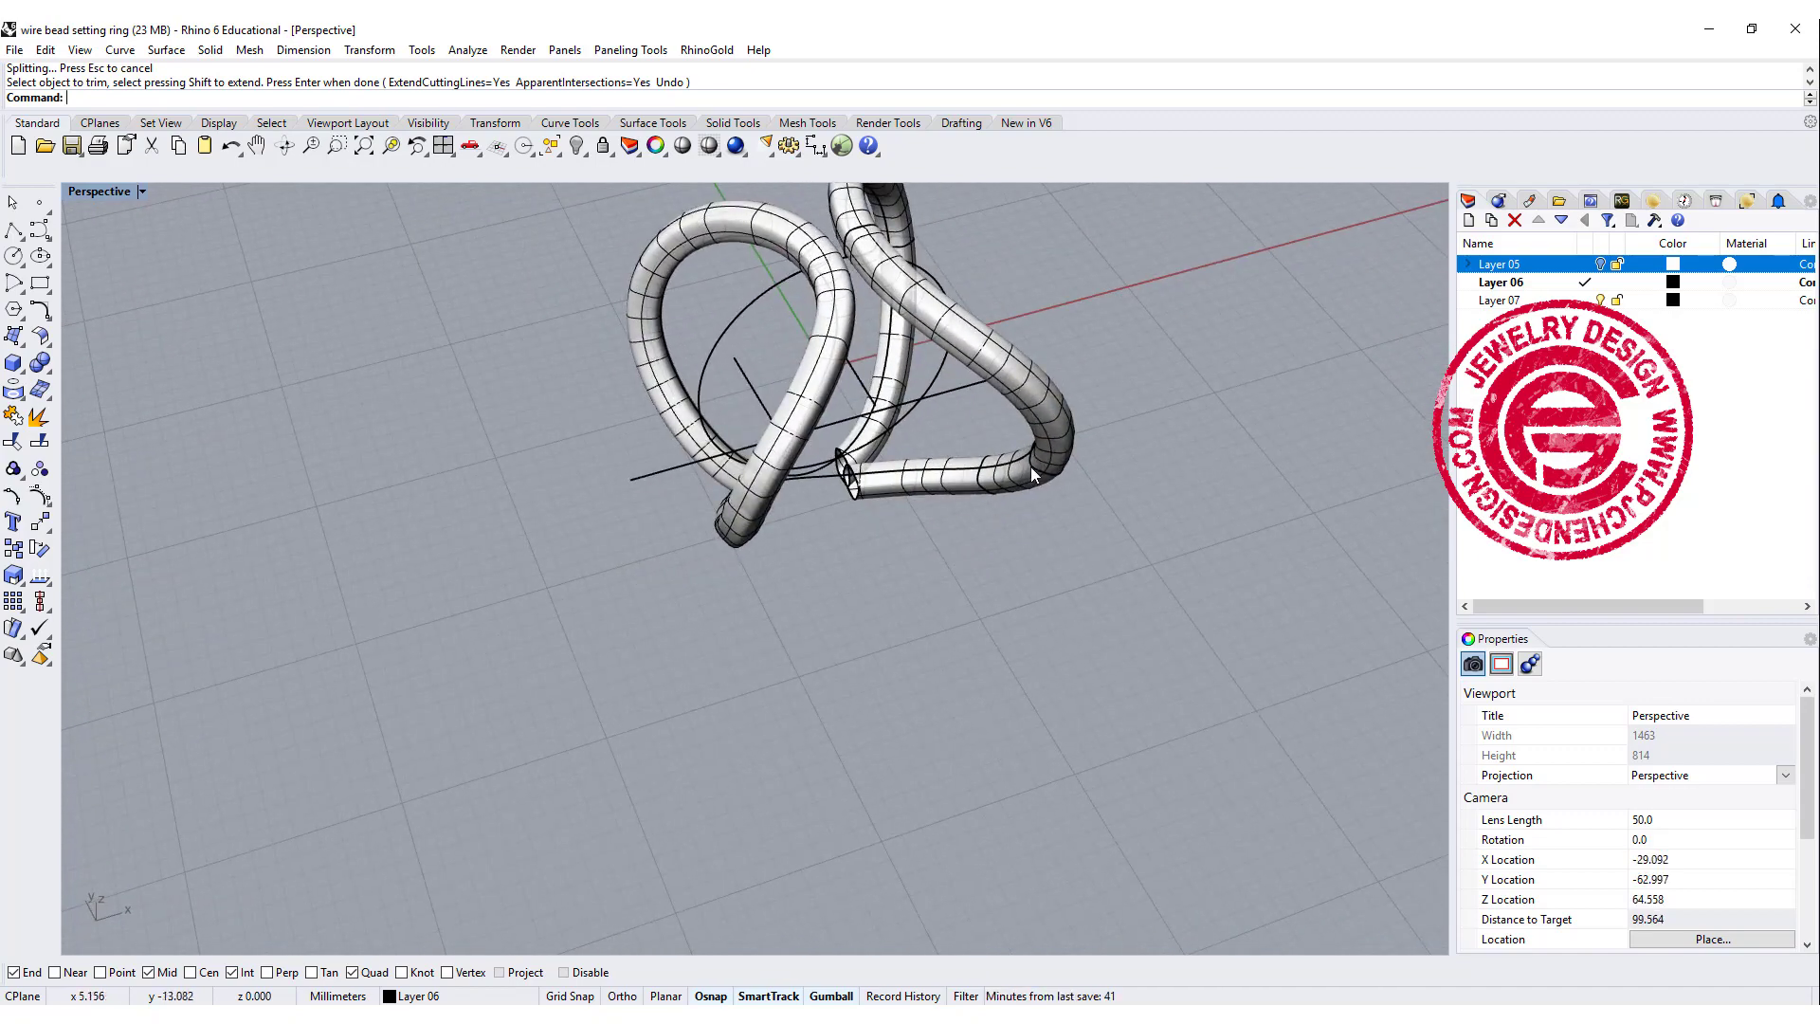
{"action": "scroll", "coordinate": [1033, 474], "scroll_direction": "up", "scroll_amount": 2}
{"action": "right_click_drag", "start_coordinate": [972, 378], "coordinate": [917, 533], "text": "shift"}
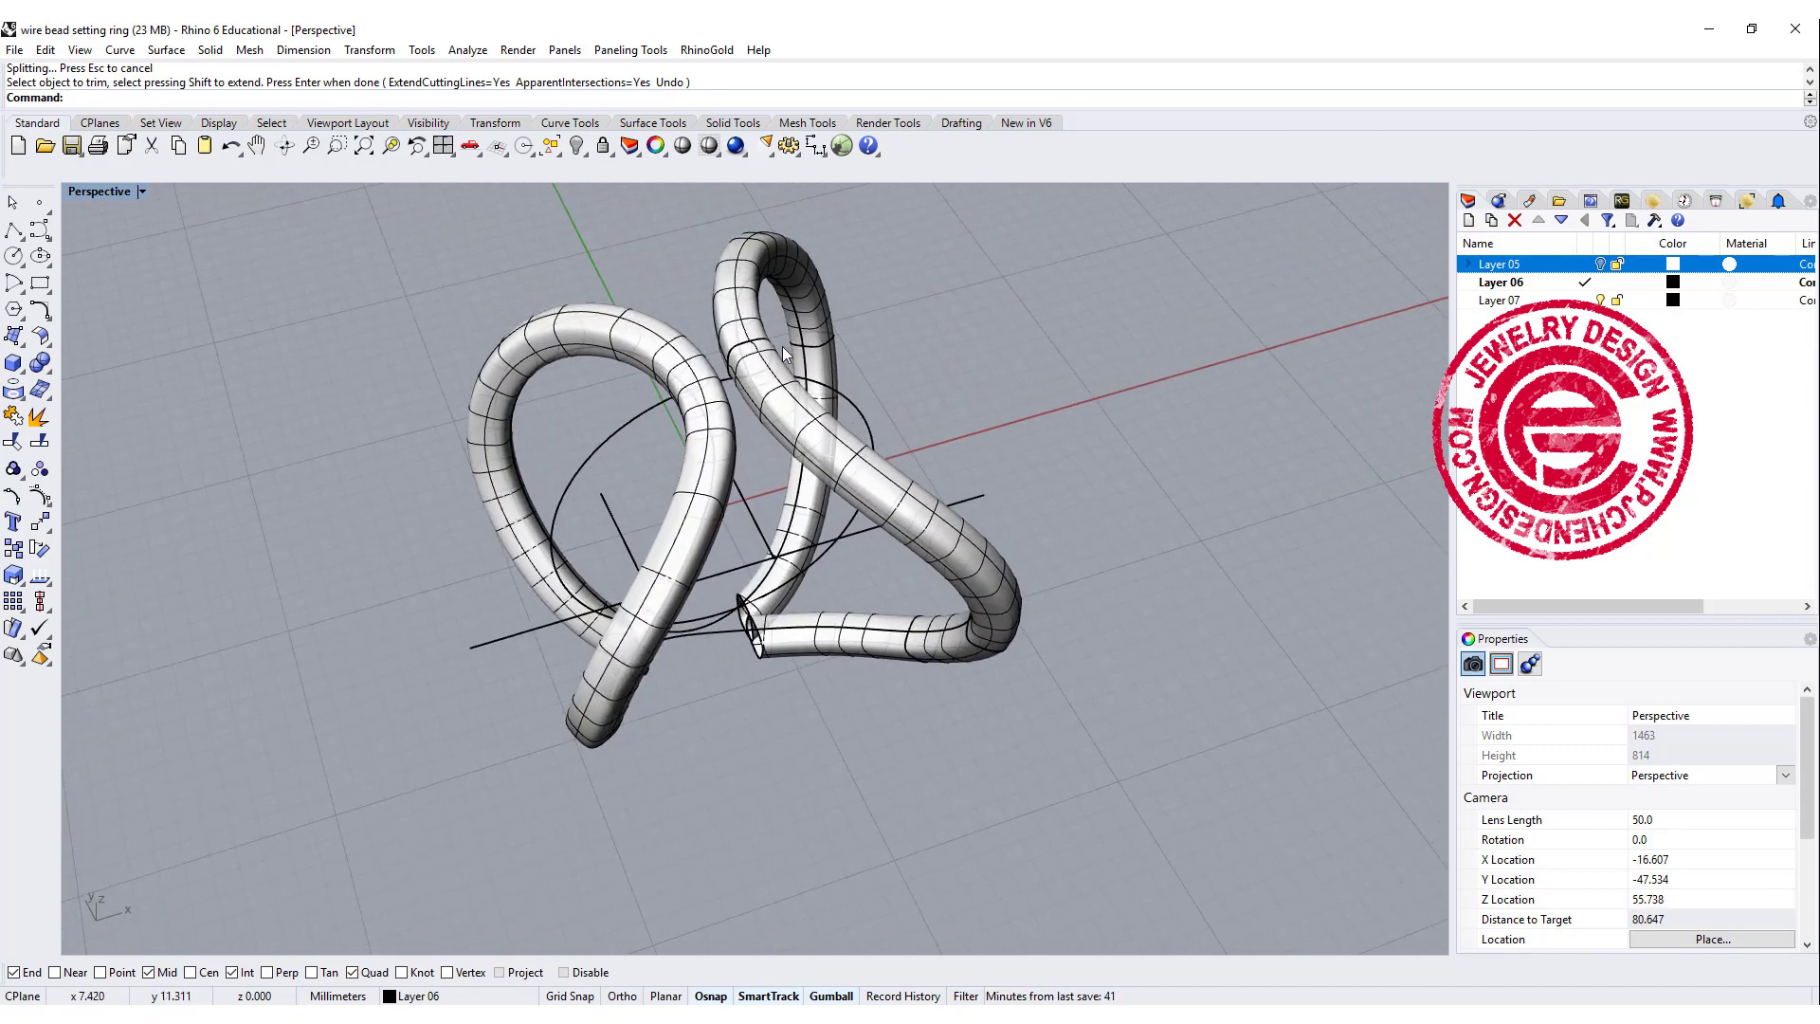
Step: Explode the swept wire half on the positive X side
{"action": "left_click", "coordinate": [1019, 608]}
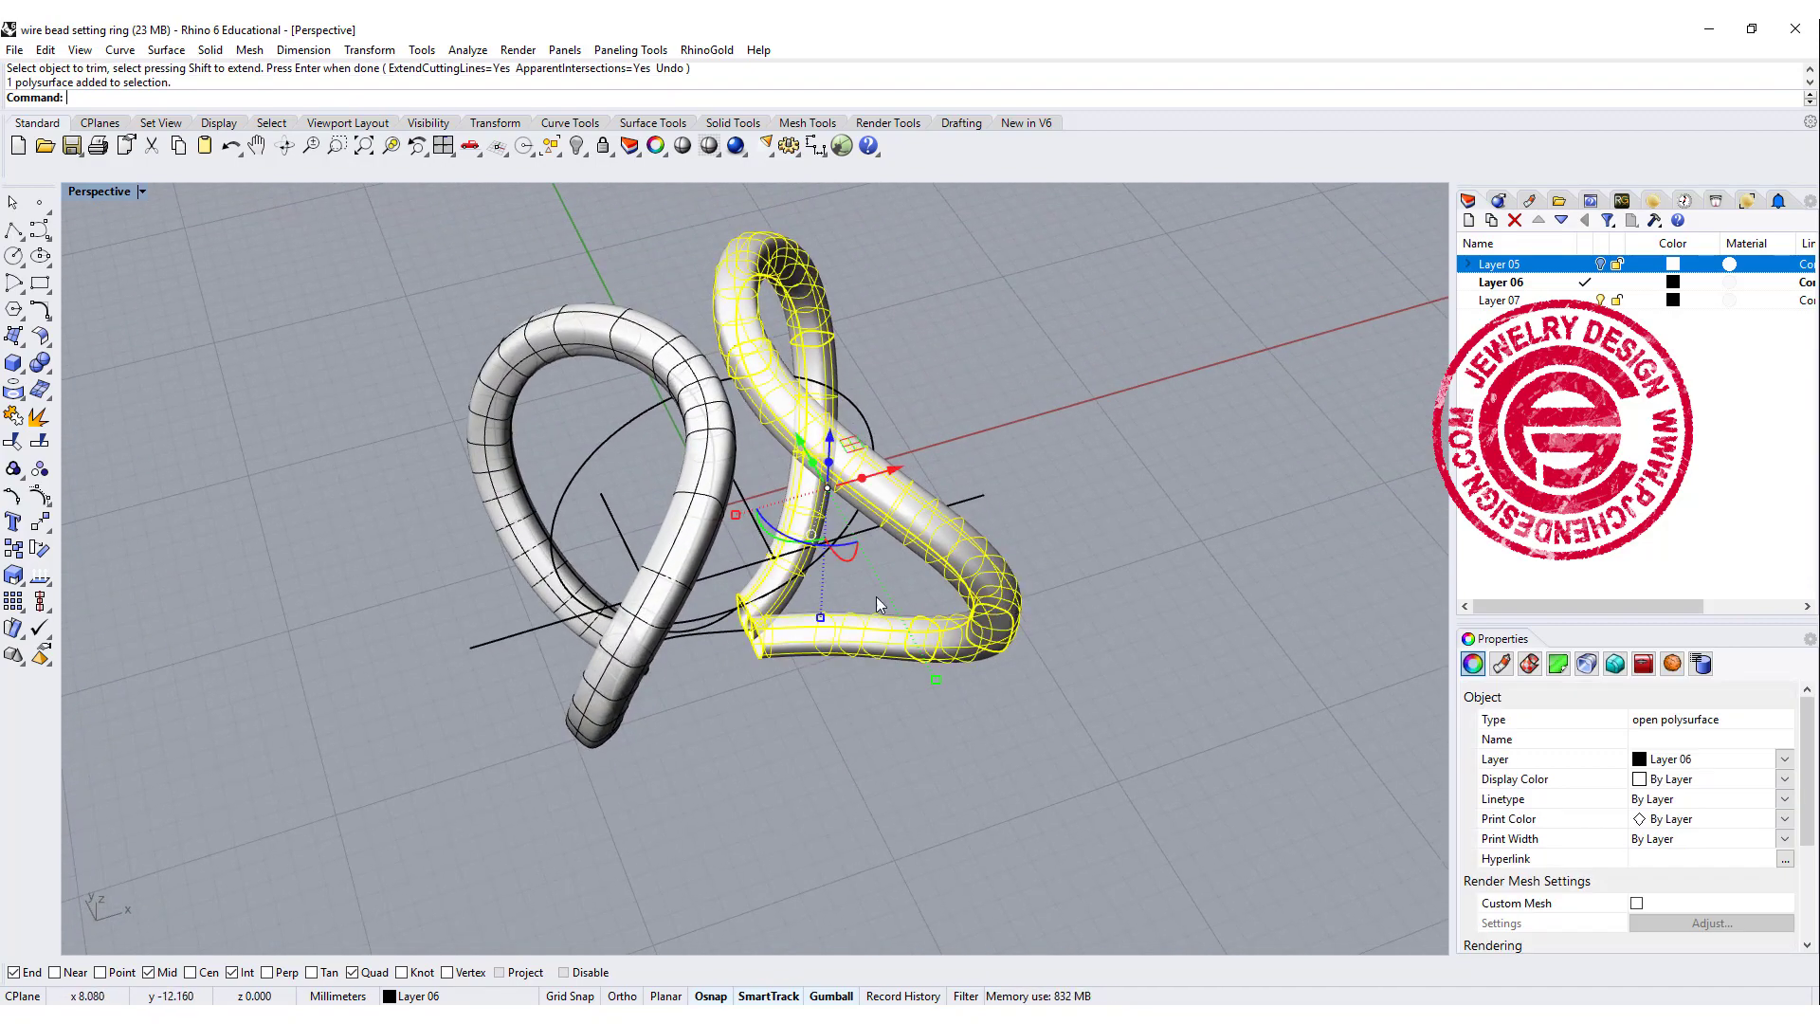
{"action": "left_click", "coordinate": [39, 416]}
{"action": "left_click", "coordinate": [663, 299]}
Step: Trim the two intersecting arms of the positive-X wire half against each other, removing the overlapping parts inside their junction
{"action": "left_click", "coordinate": [763, 384]}
{"action": "scroll", "coordinate": [744, 583], "scroll_direction": "up", "scroll_amount": 10}
{"action": "left_click", "coordinate": [786, 585], "text": "shift"}
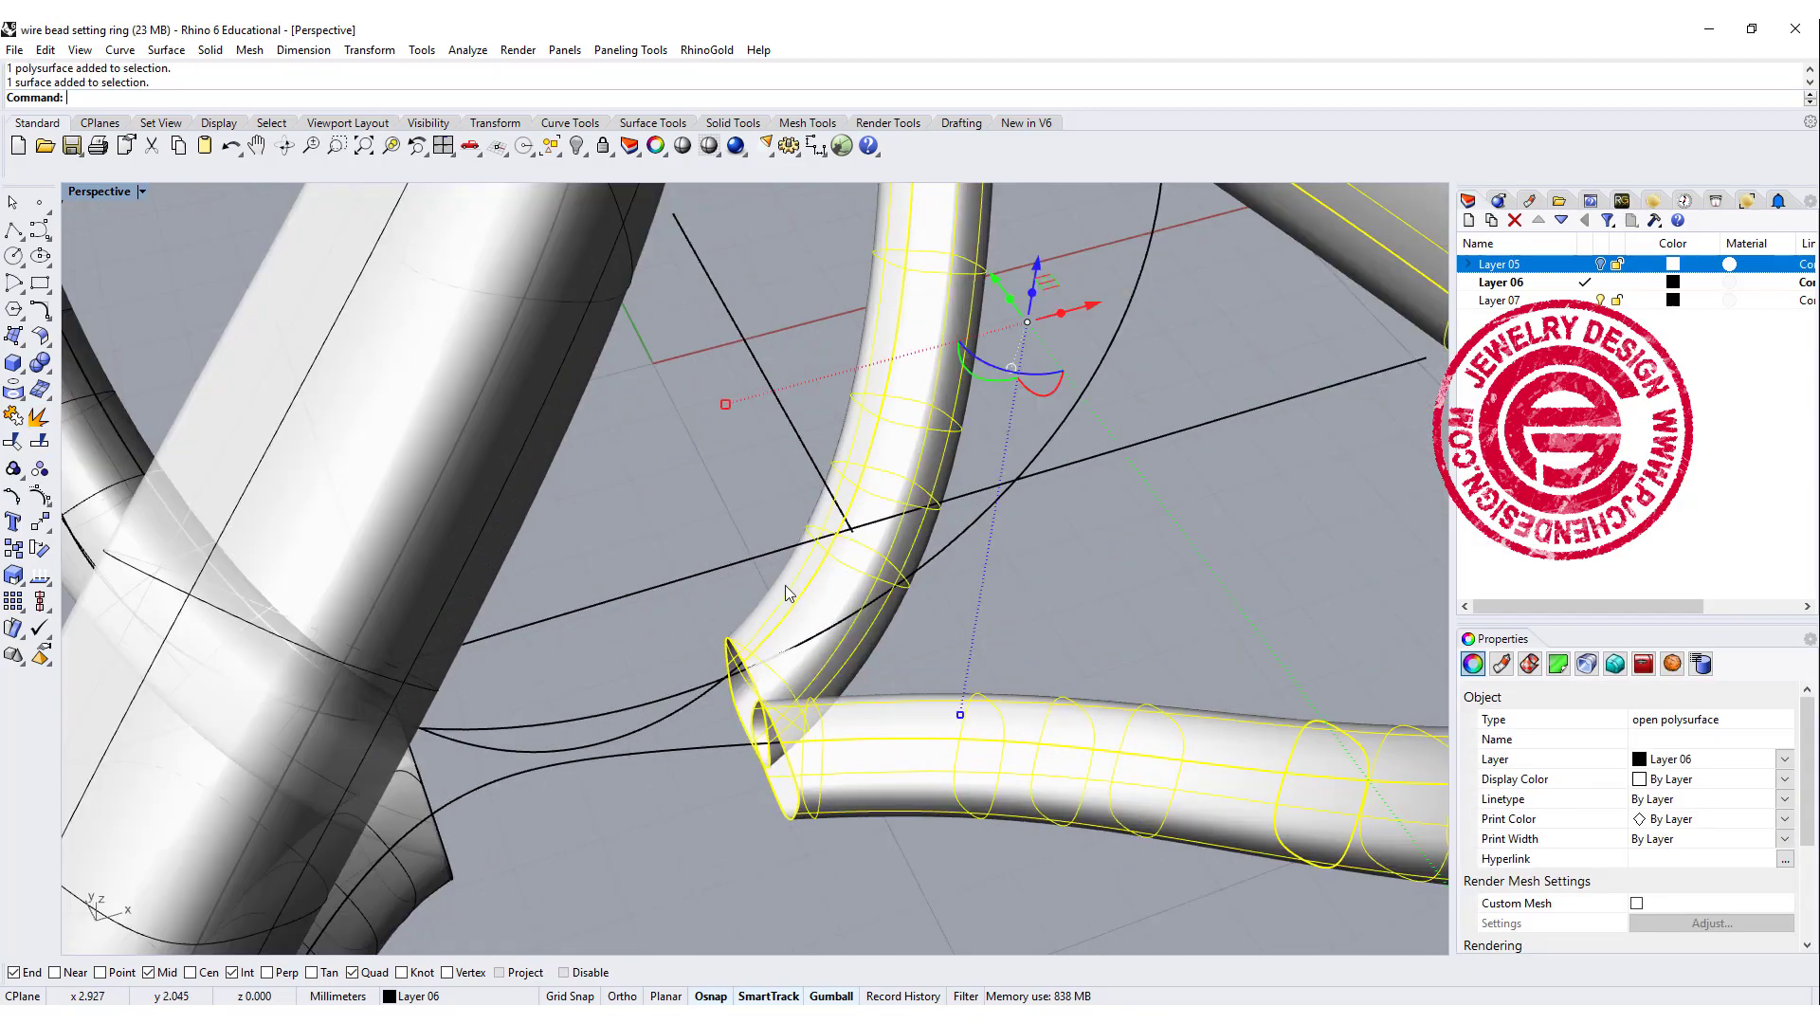
{"action": "right_click_drag", "start_coordinate": [786, 586], "coordinate": [930, 593]}
{"action": "scroll", "coordinate": [891, 597], "scroll_direction": "up", "scroll_amount": 5}
{"action": "right_click_drag", "start_coordinate": [857, 674], "coordinate": [779, 601]}
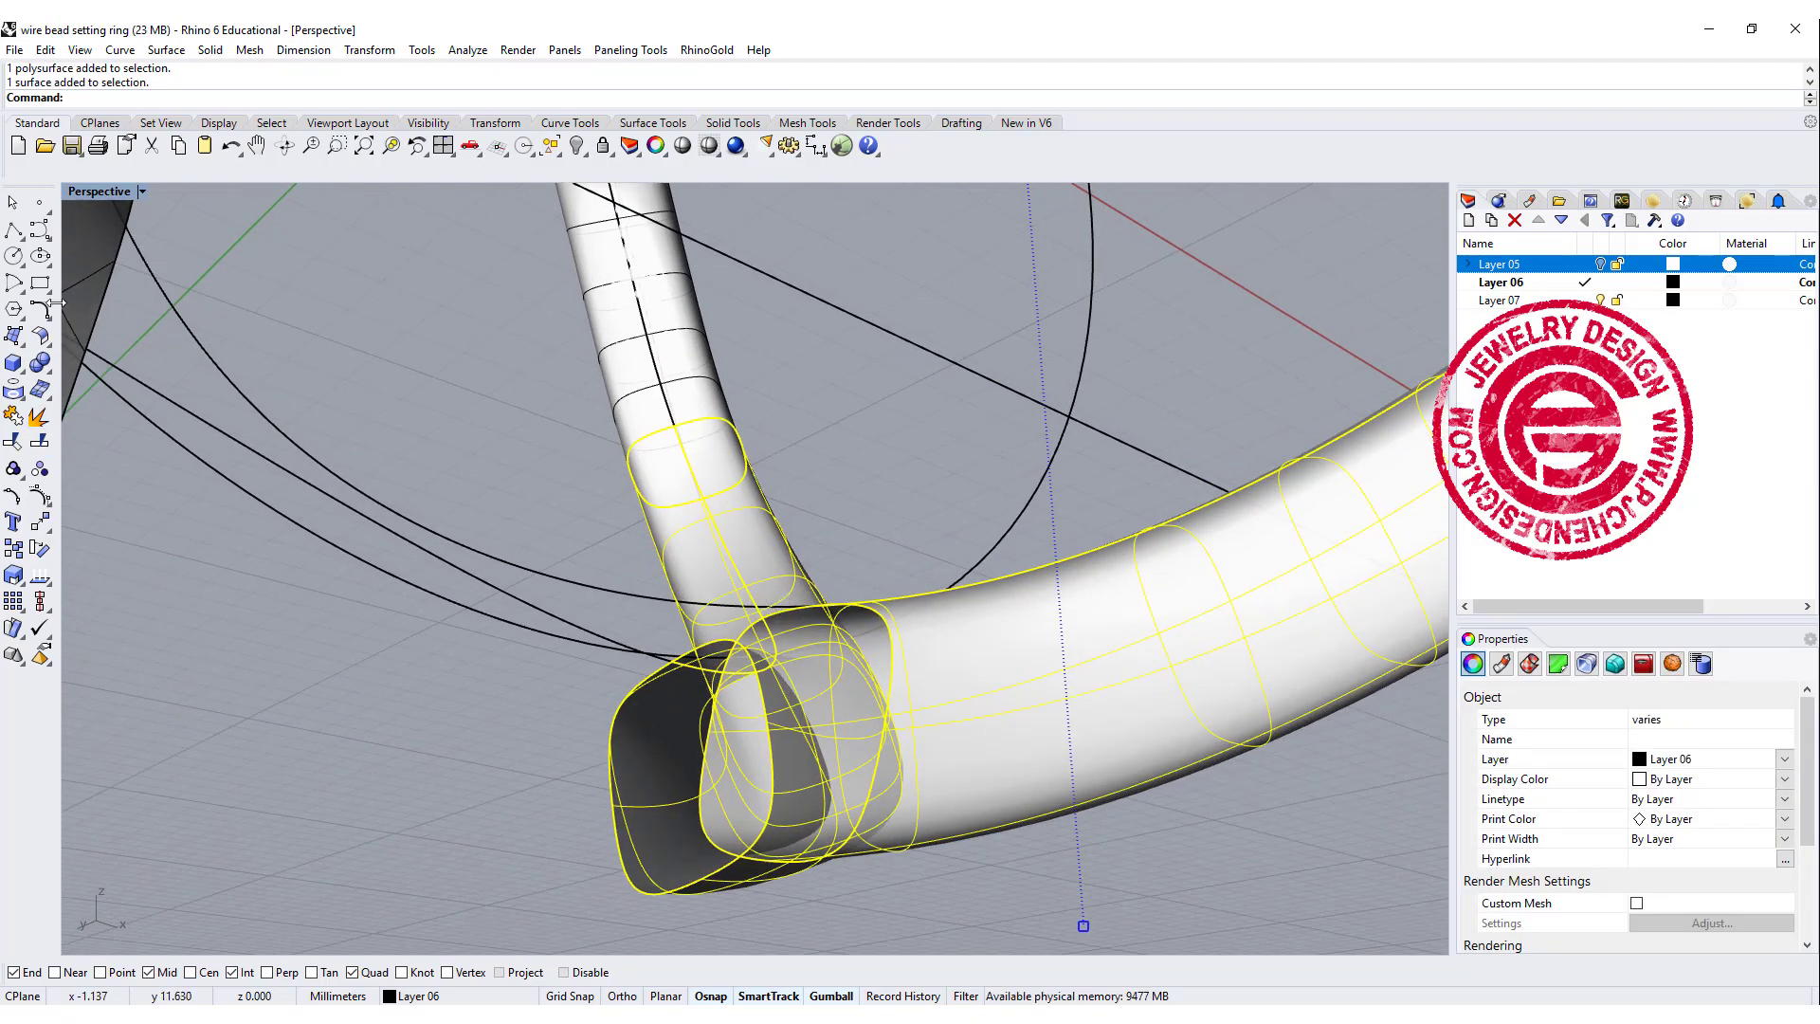
{"action": "left_click", "coordinate": [14, 440]}
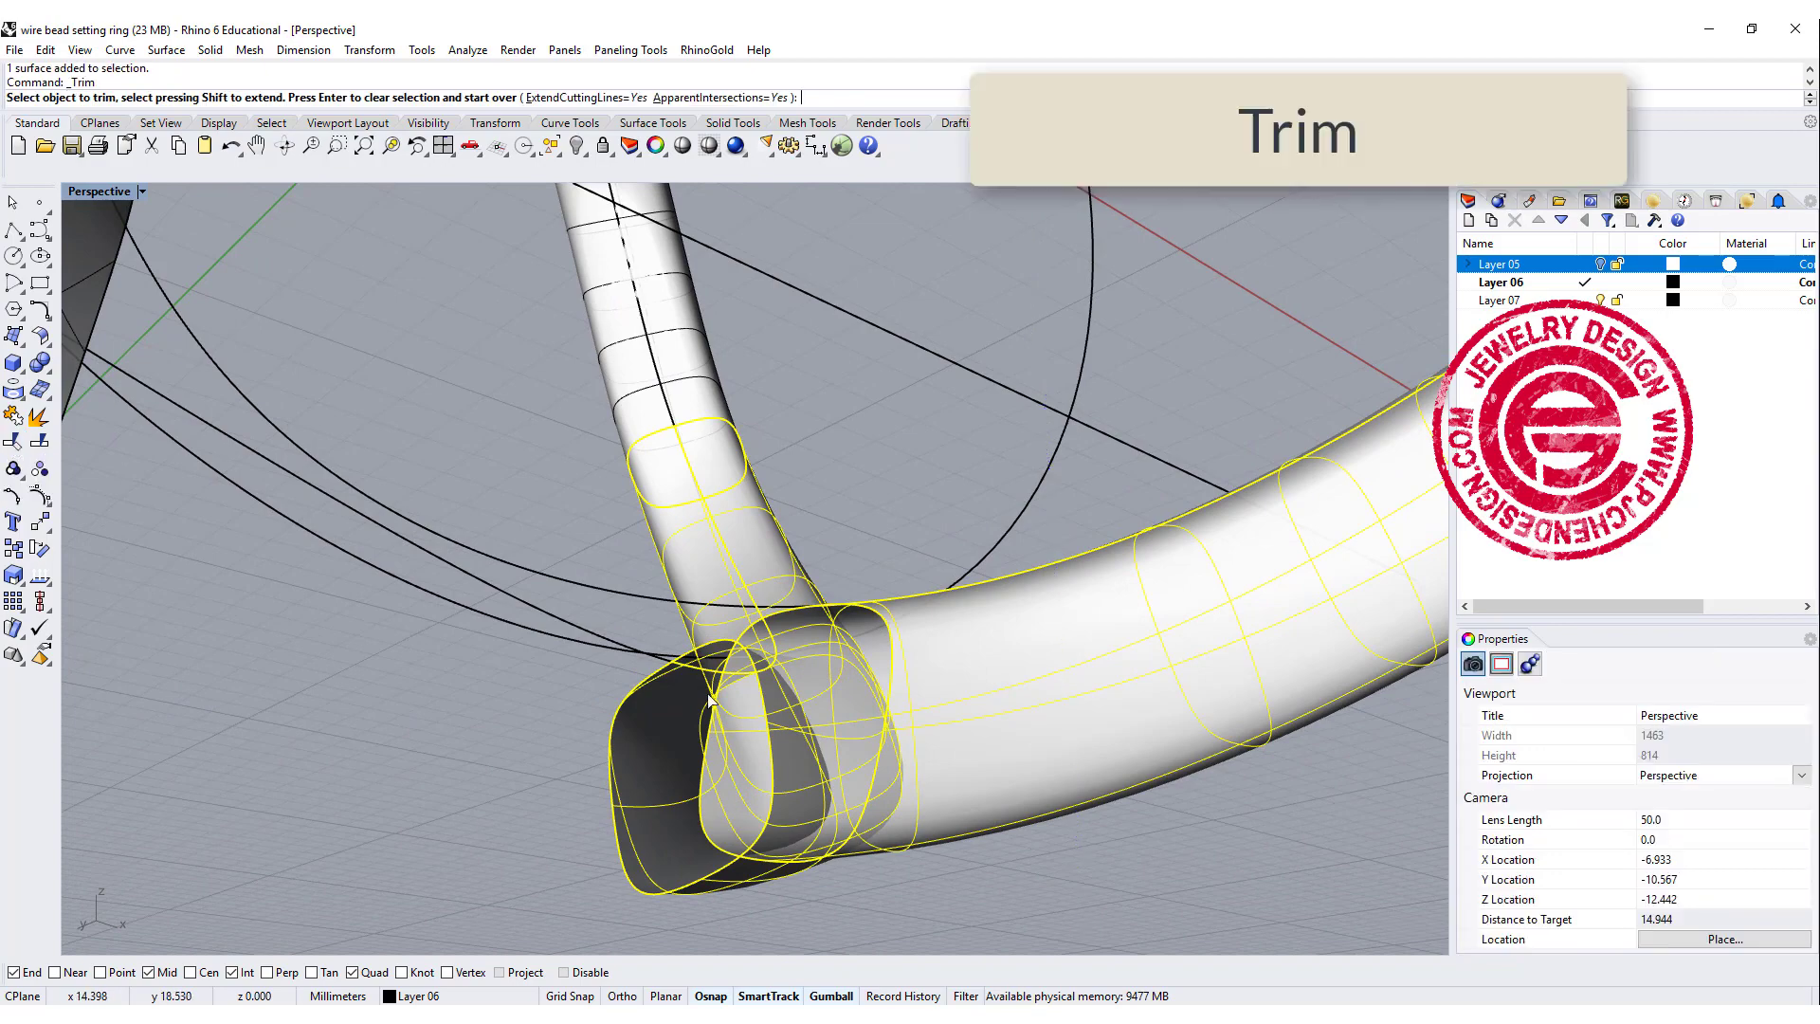
{"action": "left_click", "coordinate": [695, 785]}
{"action": "left_click", "coordinate": [773, 804]}
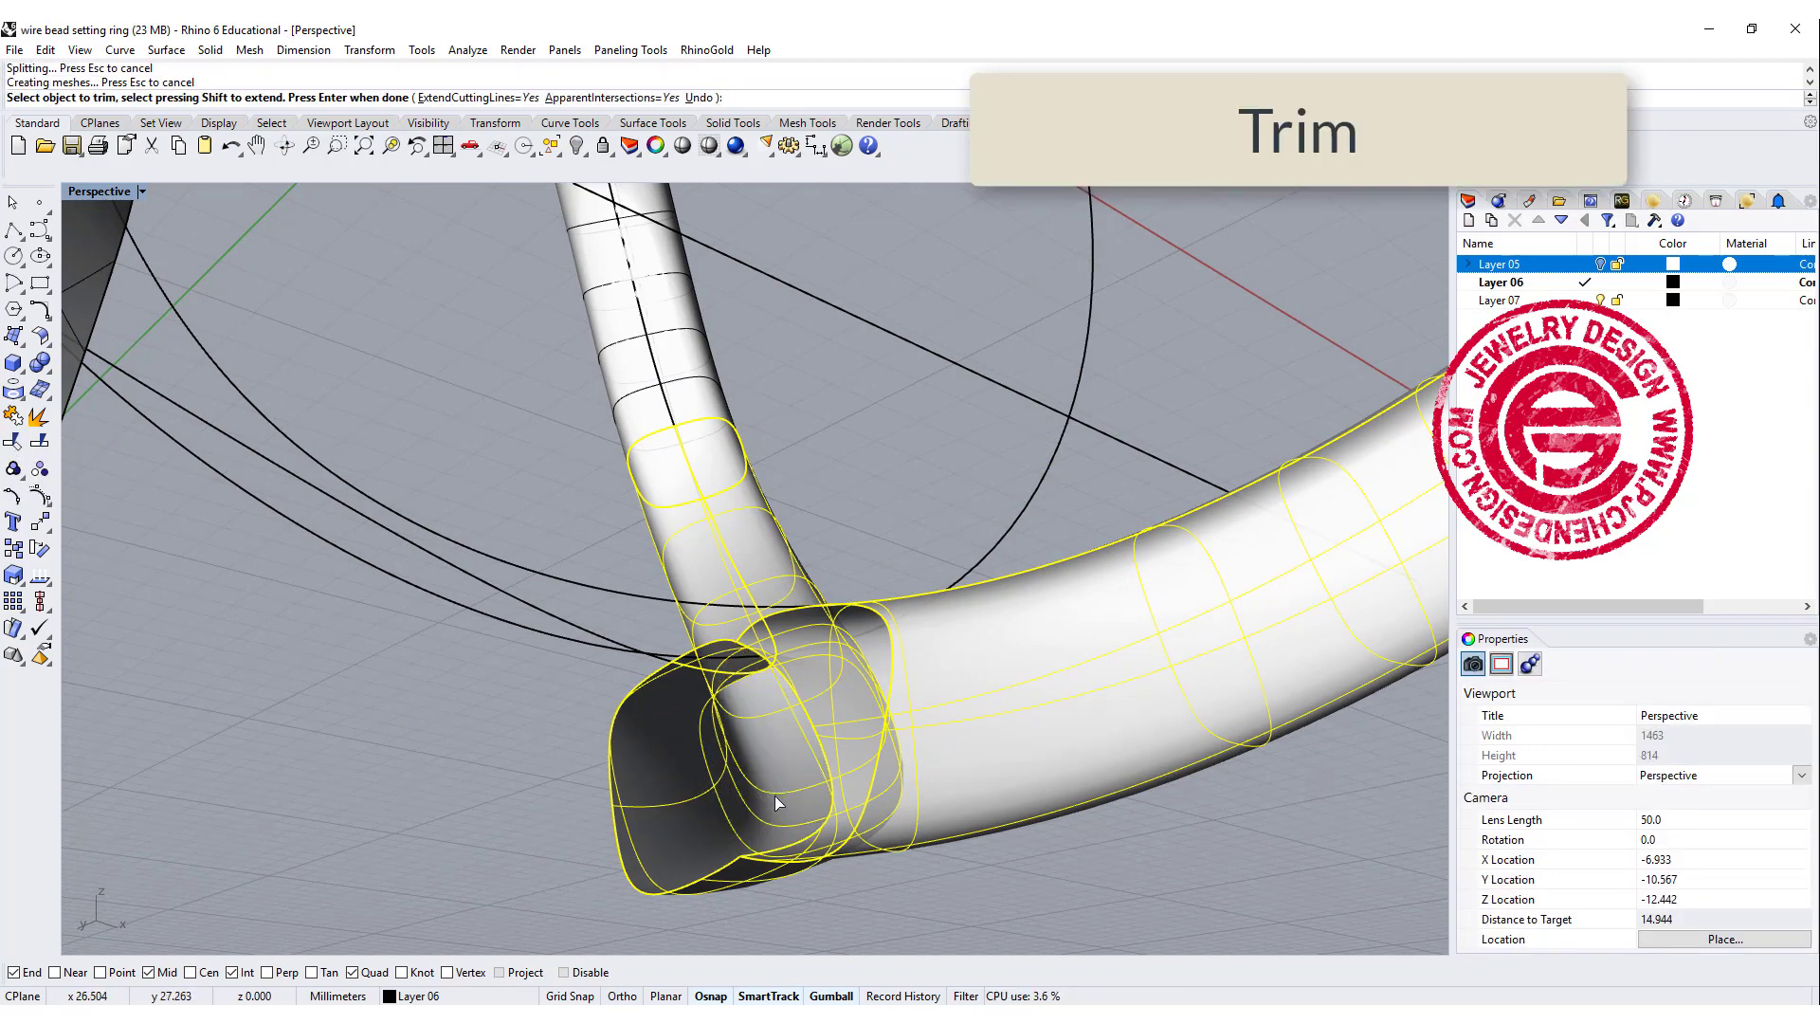
{"action": "right_click", "coordinate": [946, 417]}
{"action": "right_click_drag", "start_coordinate": [946, 417], "coordinate": [936, 545]}
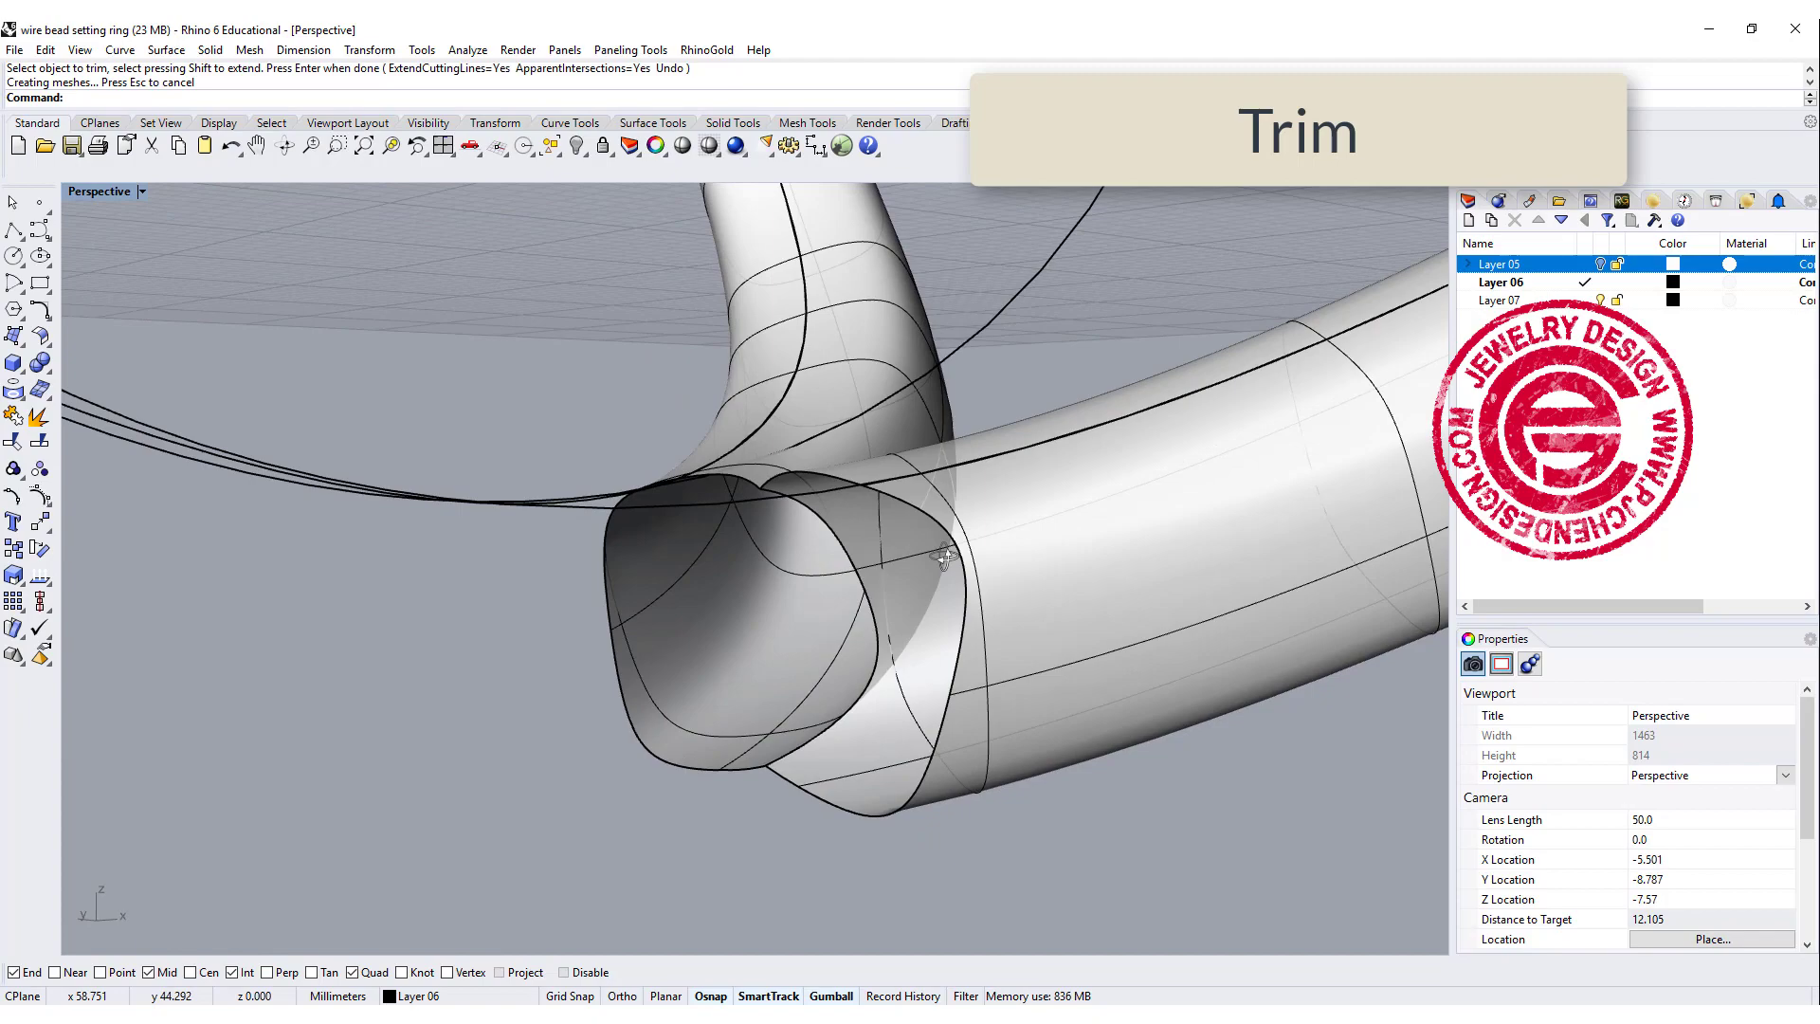
Step: Join the trimmed surfaces of the positive-X wire half
{"action": "scroll", "coordinate": [948, 517], "scroll_direction": "down", "scroll_amount": 6}
{"action": "left_click_drag", "start_coordinate": [1021, 689], "coordinate": [908, 519]}
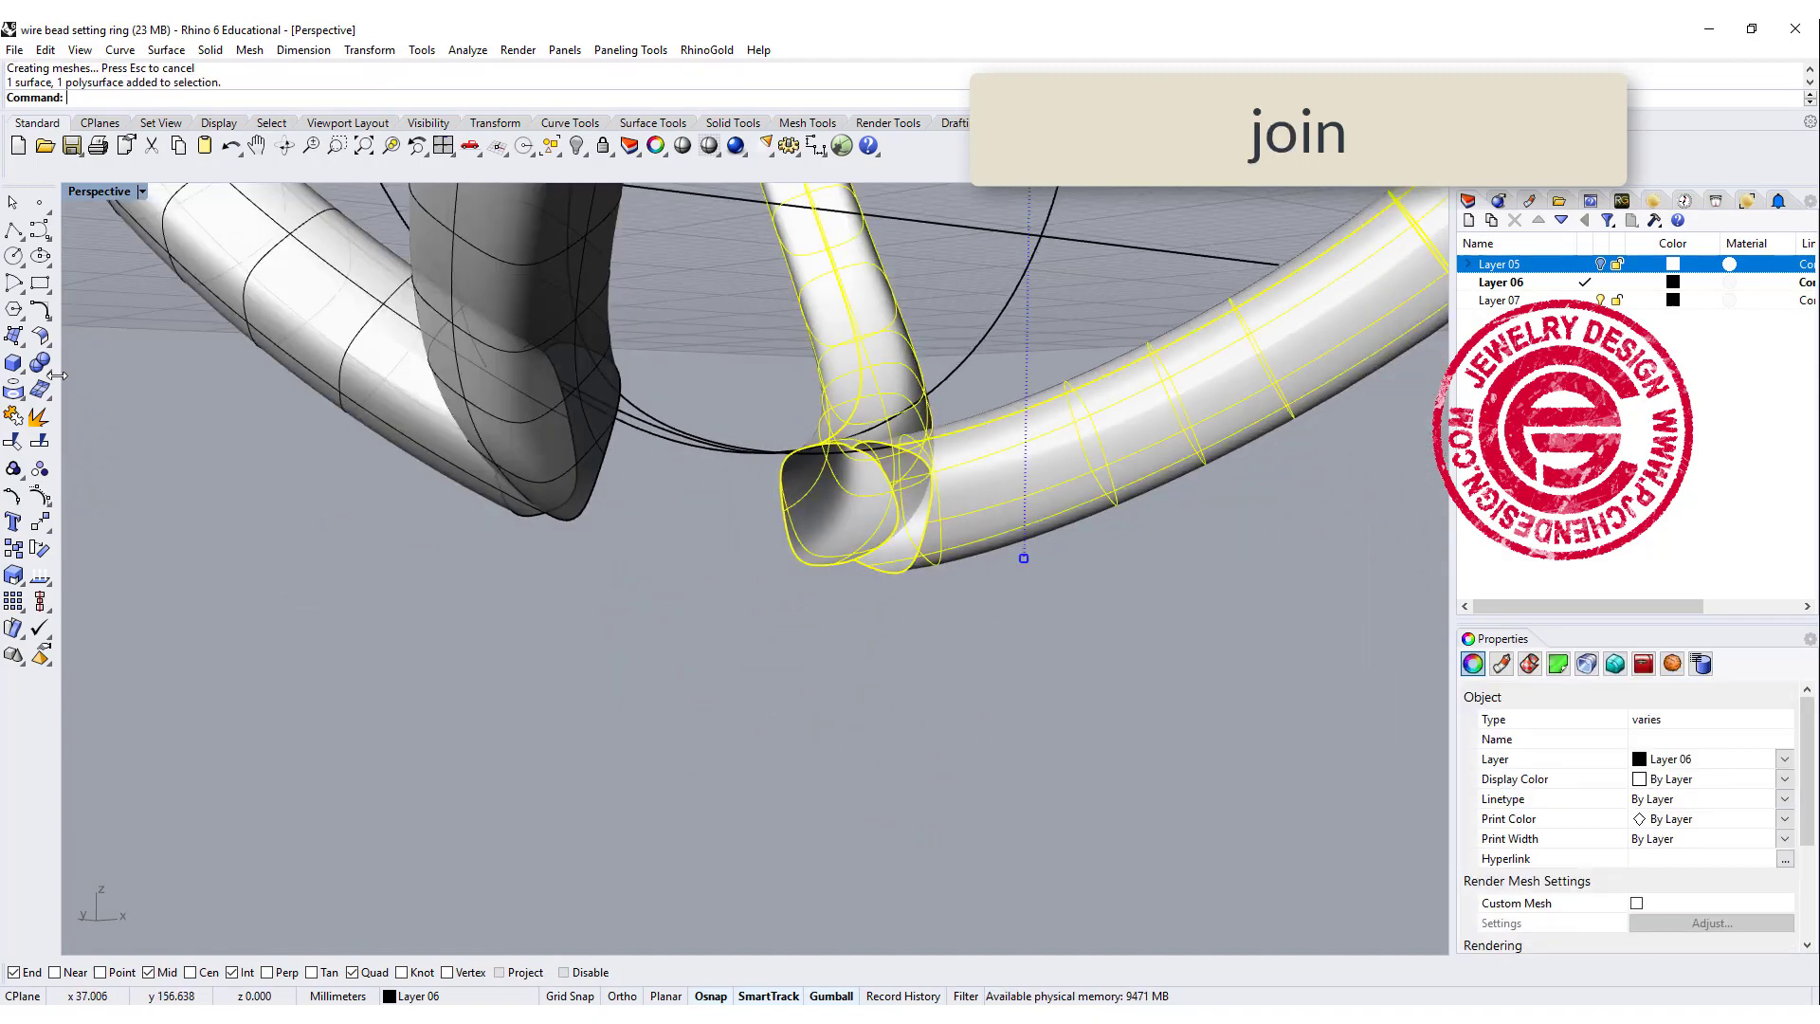
{"action": "left_click", "coordinate": [15, 417]}
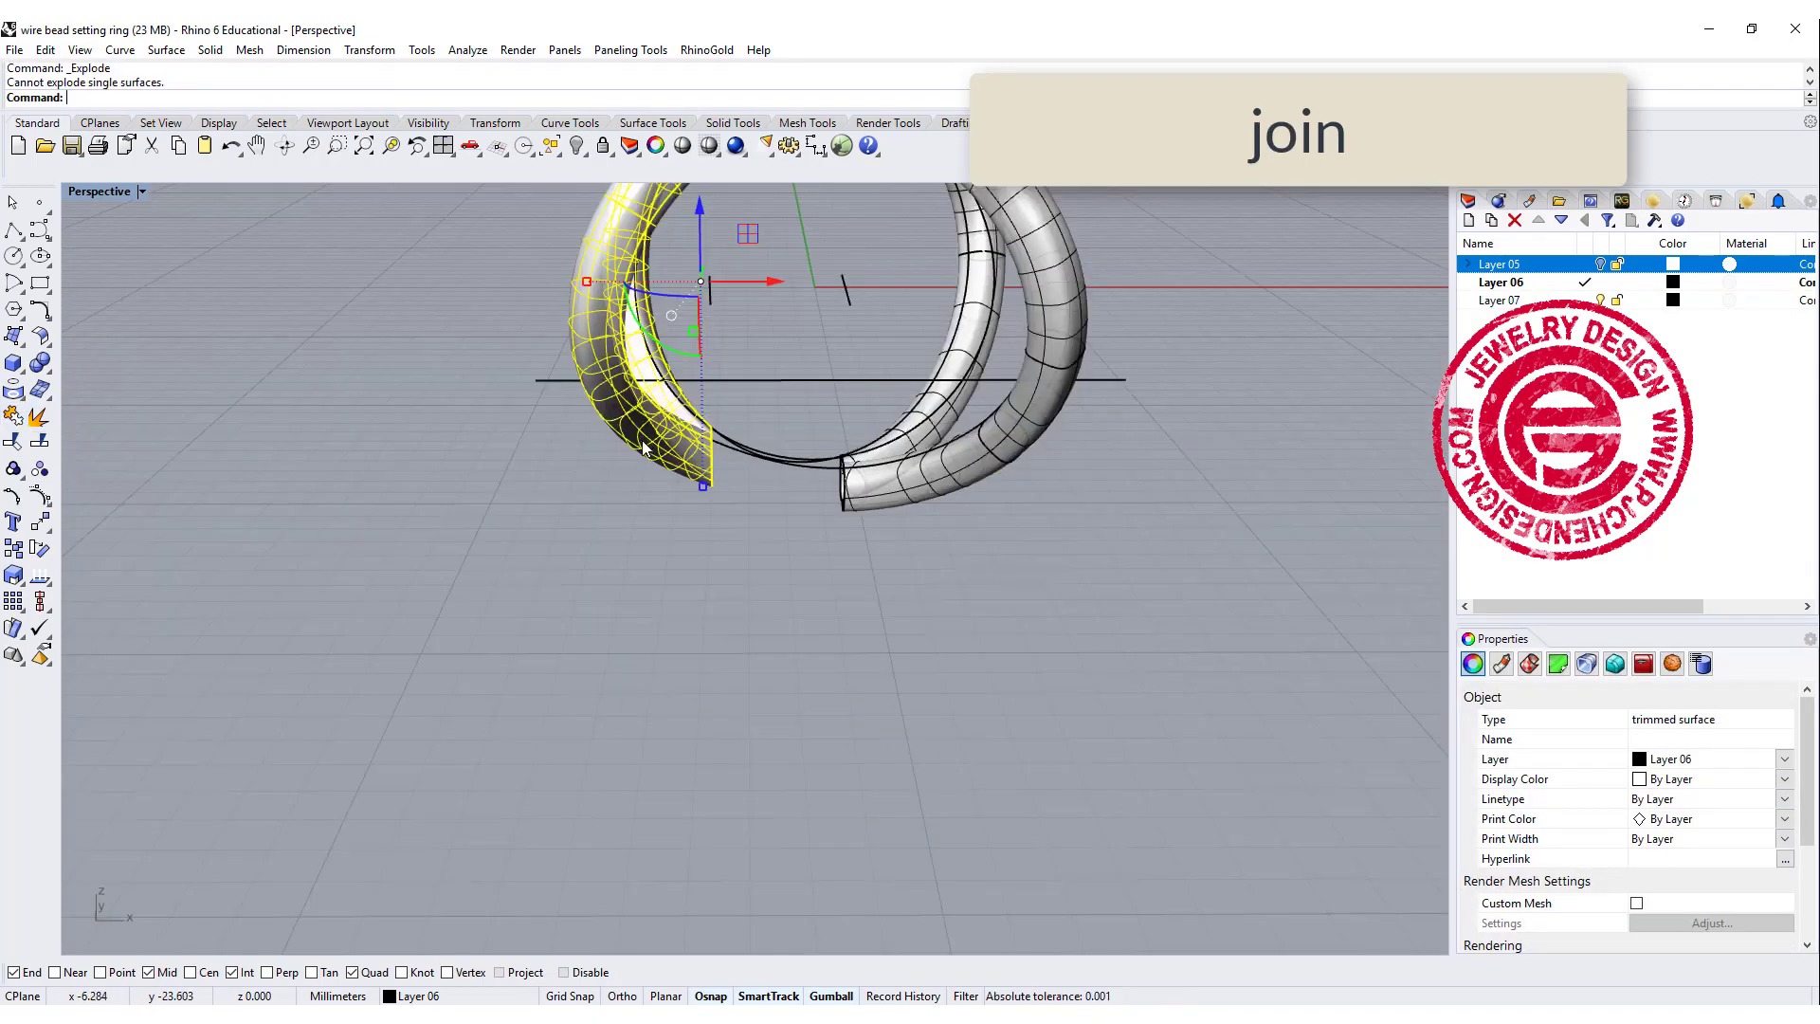
{"action": "scroll", "coordinate": [711, 455], "scroll_direction": "up", "scroll_amount": 6}
{"action": "right_click_drag", "start_coordinate": [710, 454], "coordinate": [648, 567]}
{"action": "scroll", "coordinate": [648, 566], "scroll_direction": "down", "scroll_amount": 5}
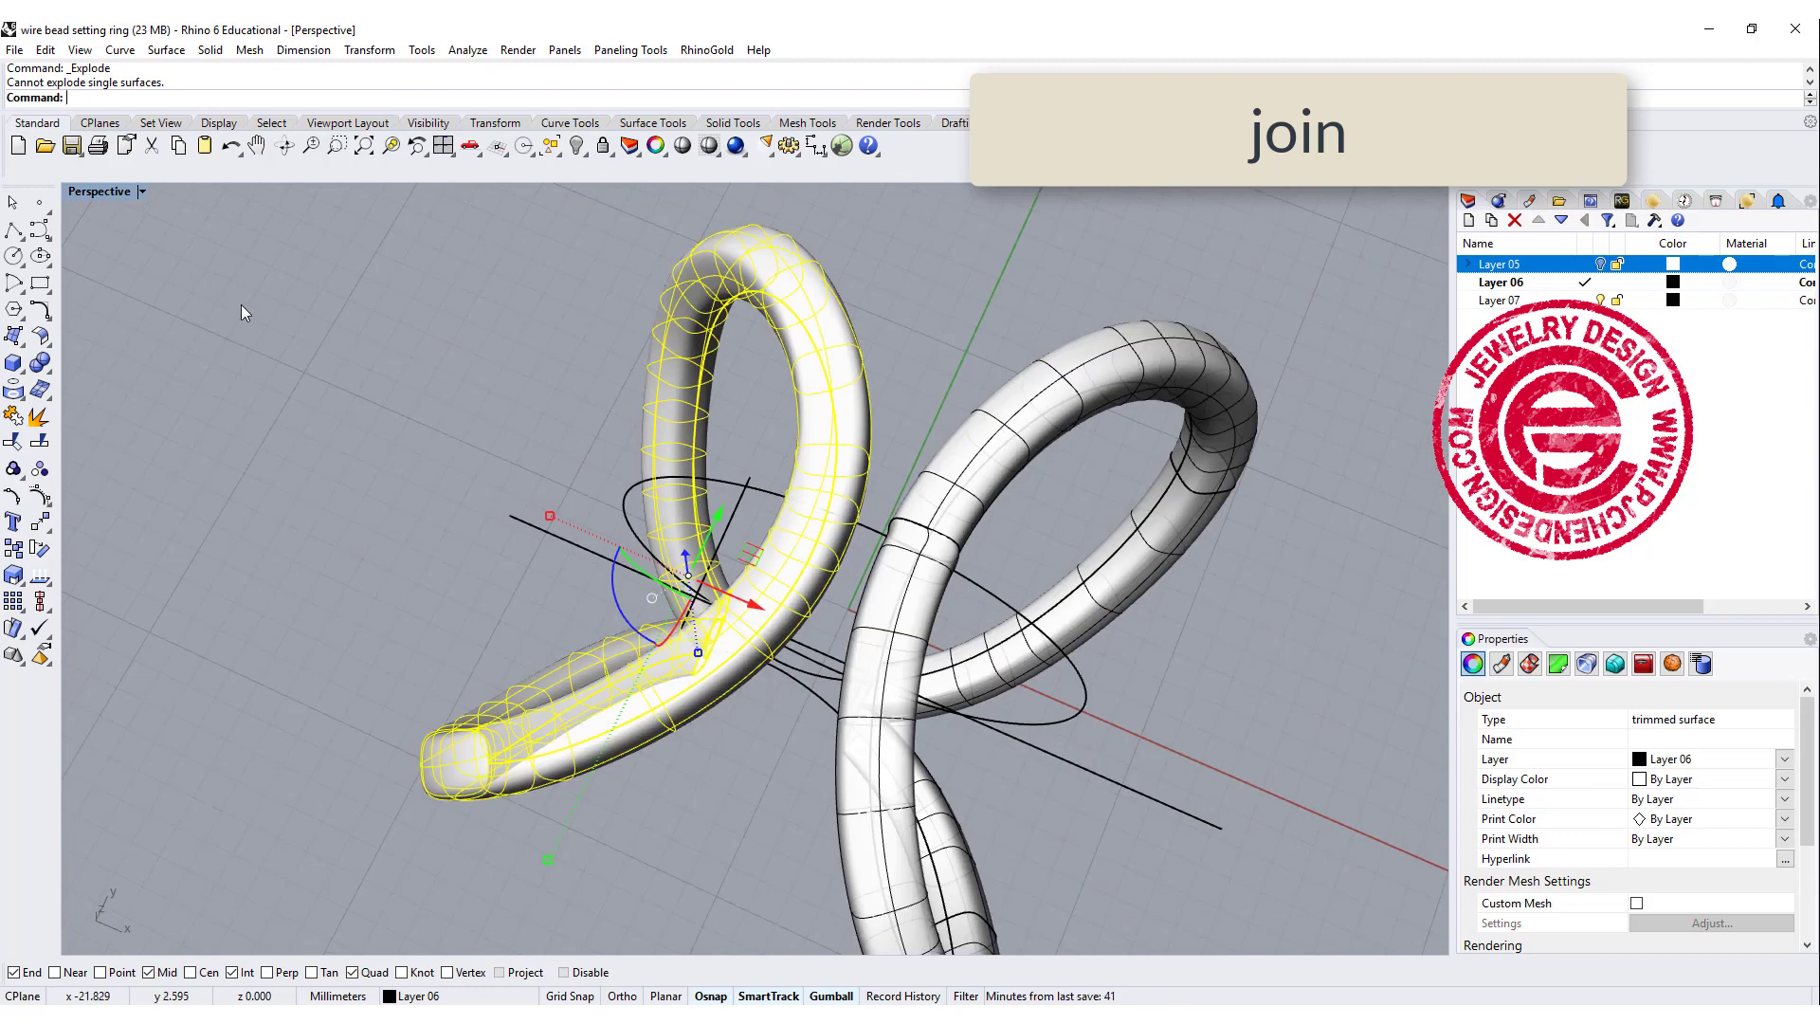
{"action": "left_click", "coordinate": [14, 232]}
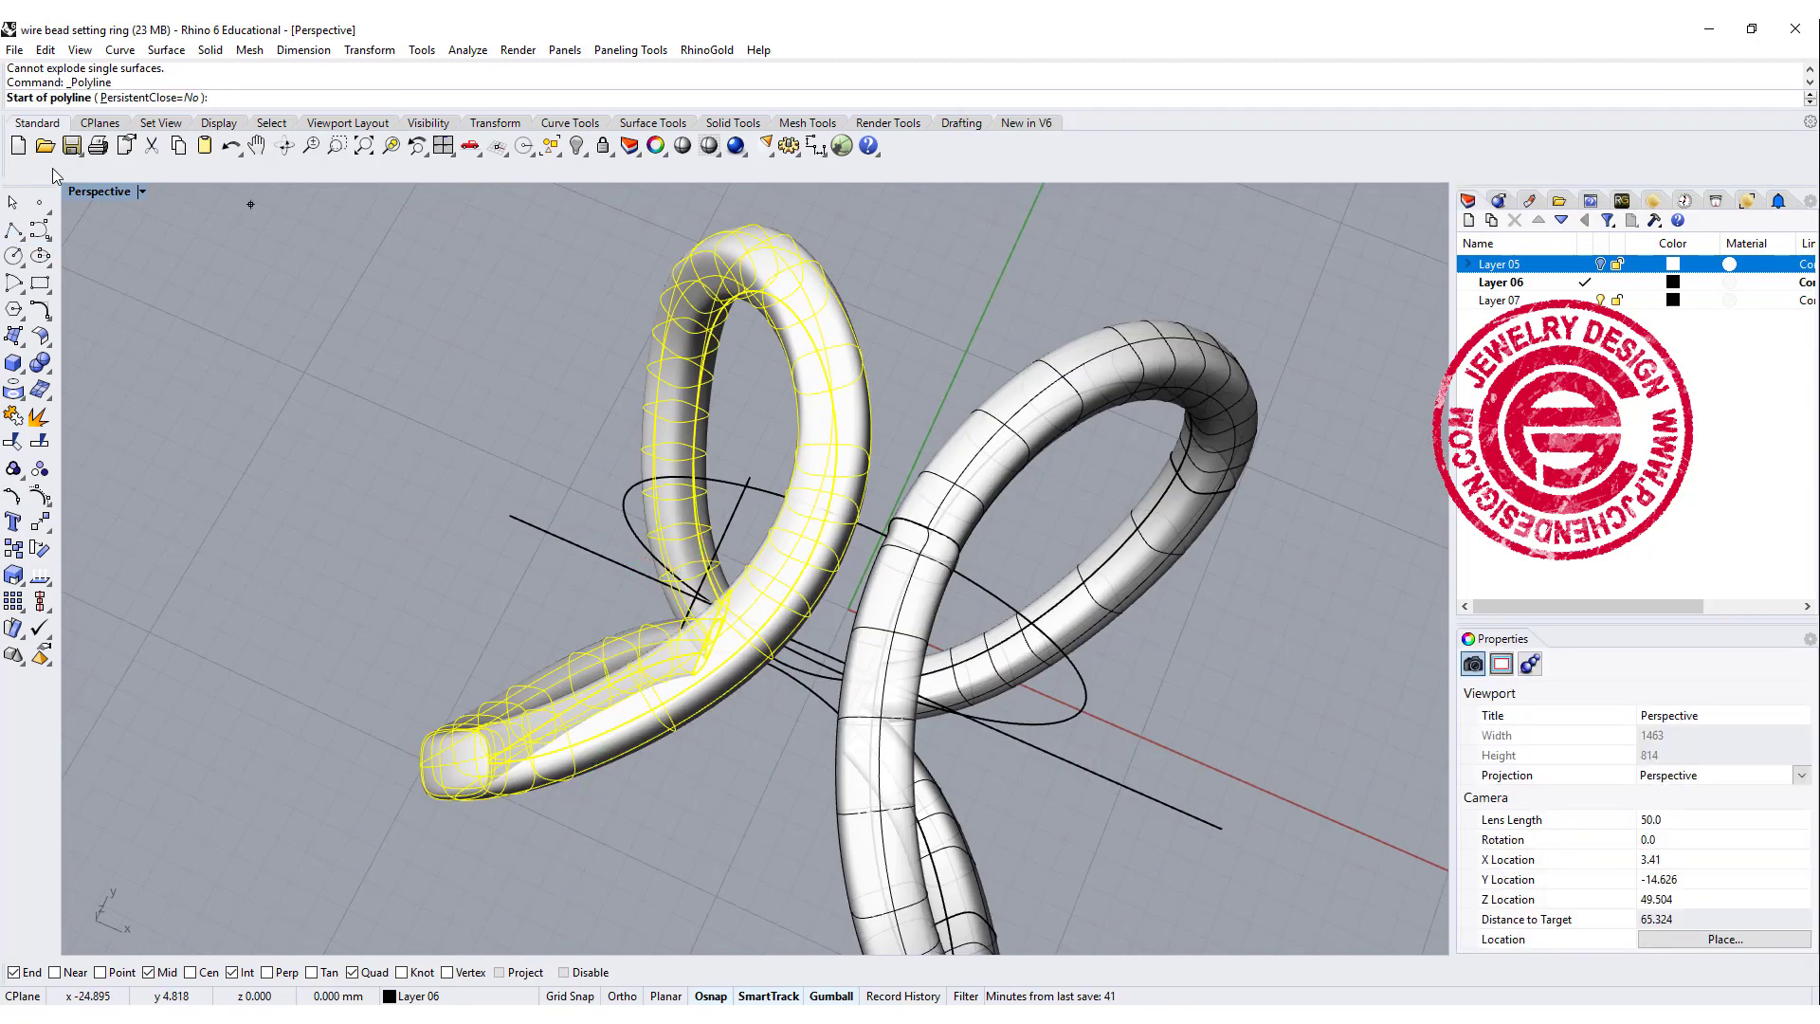
{"action": "key", "text": "Escape"}
{"action": "key", "text": "Escape"}
Step: Split the negative-X wire half in the Top view with the short cutting line parallel to the X axis
{"action": "double_click", "coordinate": [100, 192]}
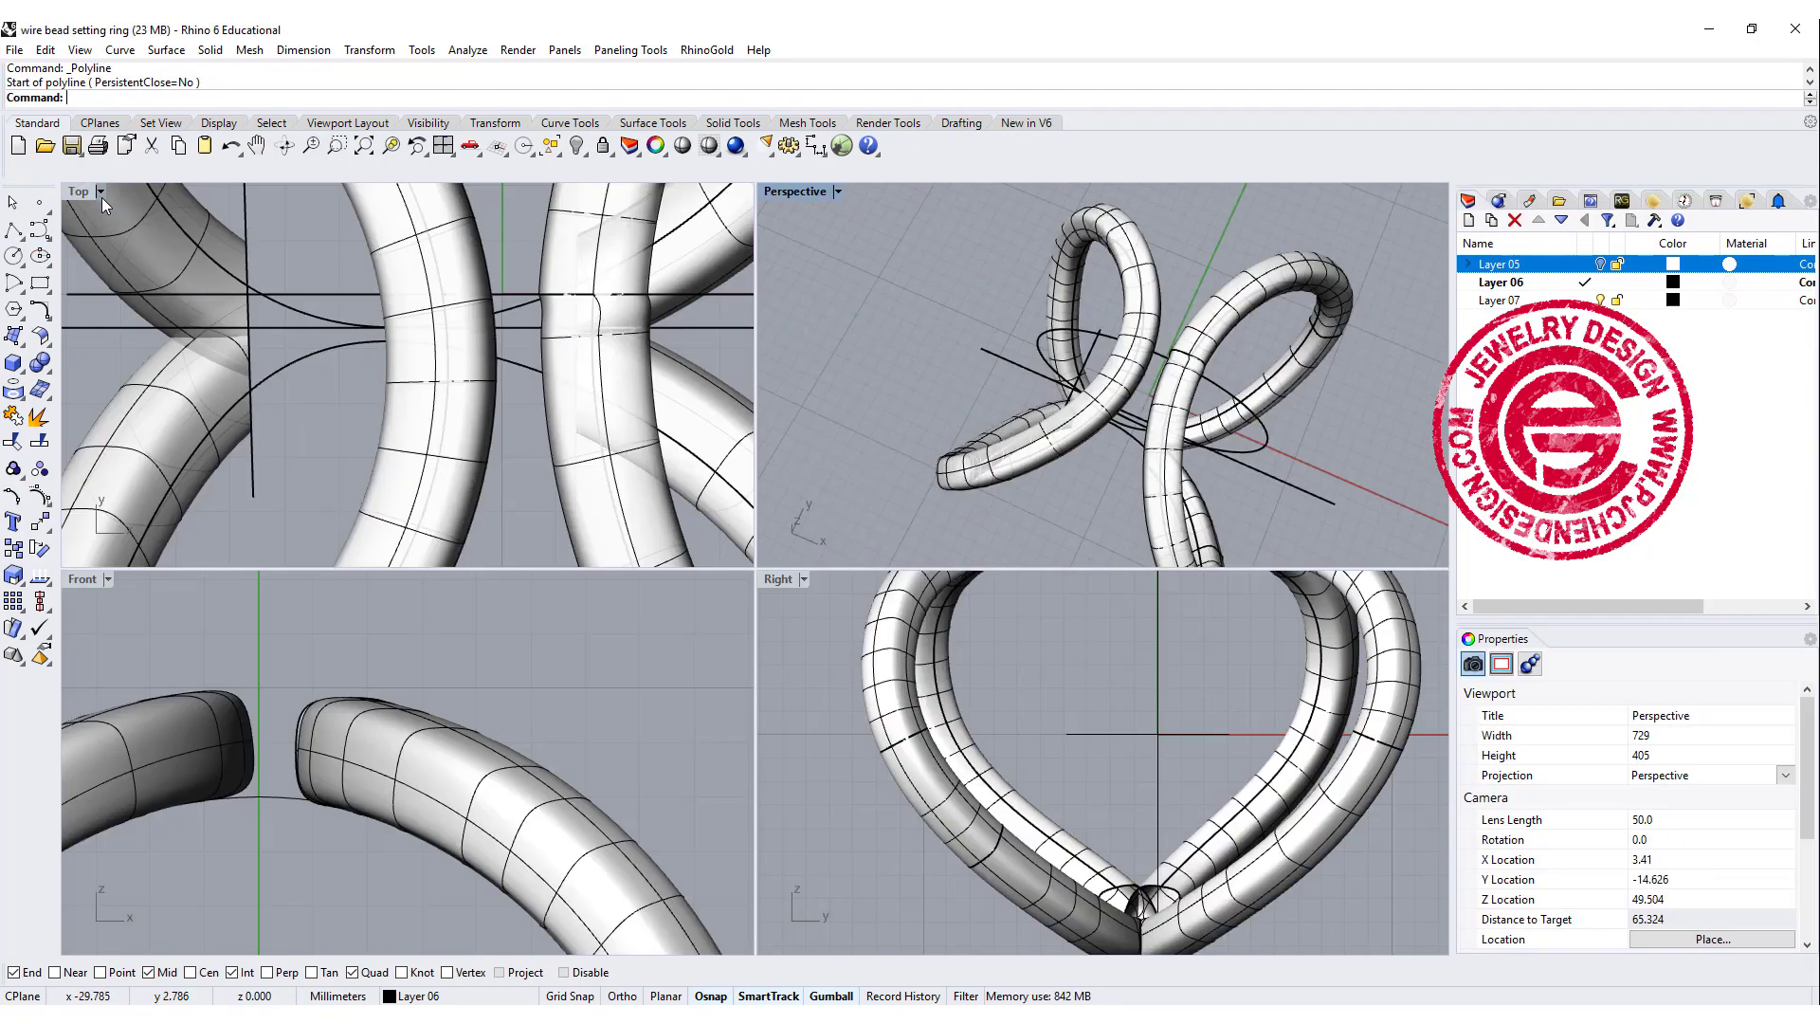
{"action": "scroll", "coordinate": [271, 370], "scroll_direction": "down", "scroll_amount": 3}
{"action": "left_click", "coordinate": [356, 471]}
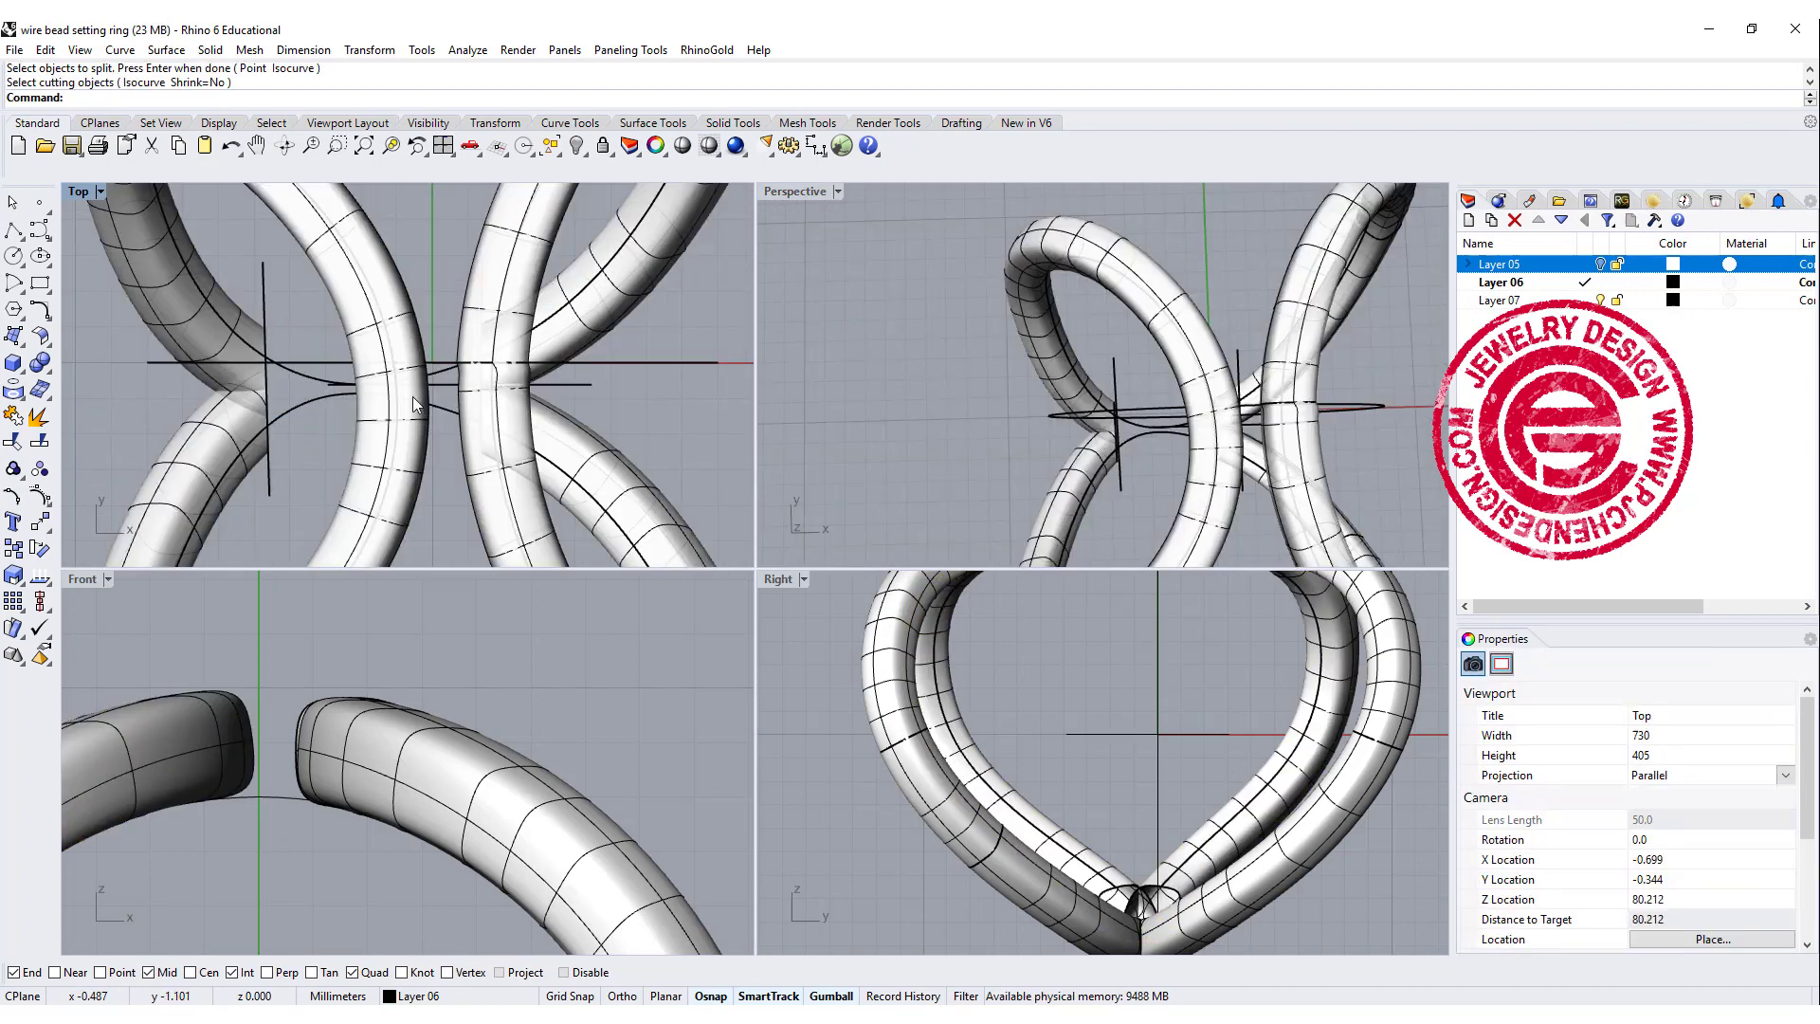
{"action": "left_click", "coordinate": [327, 231]}
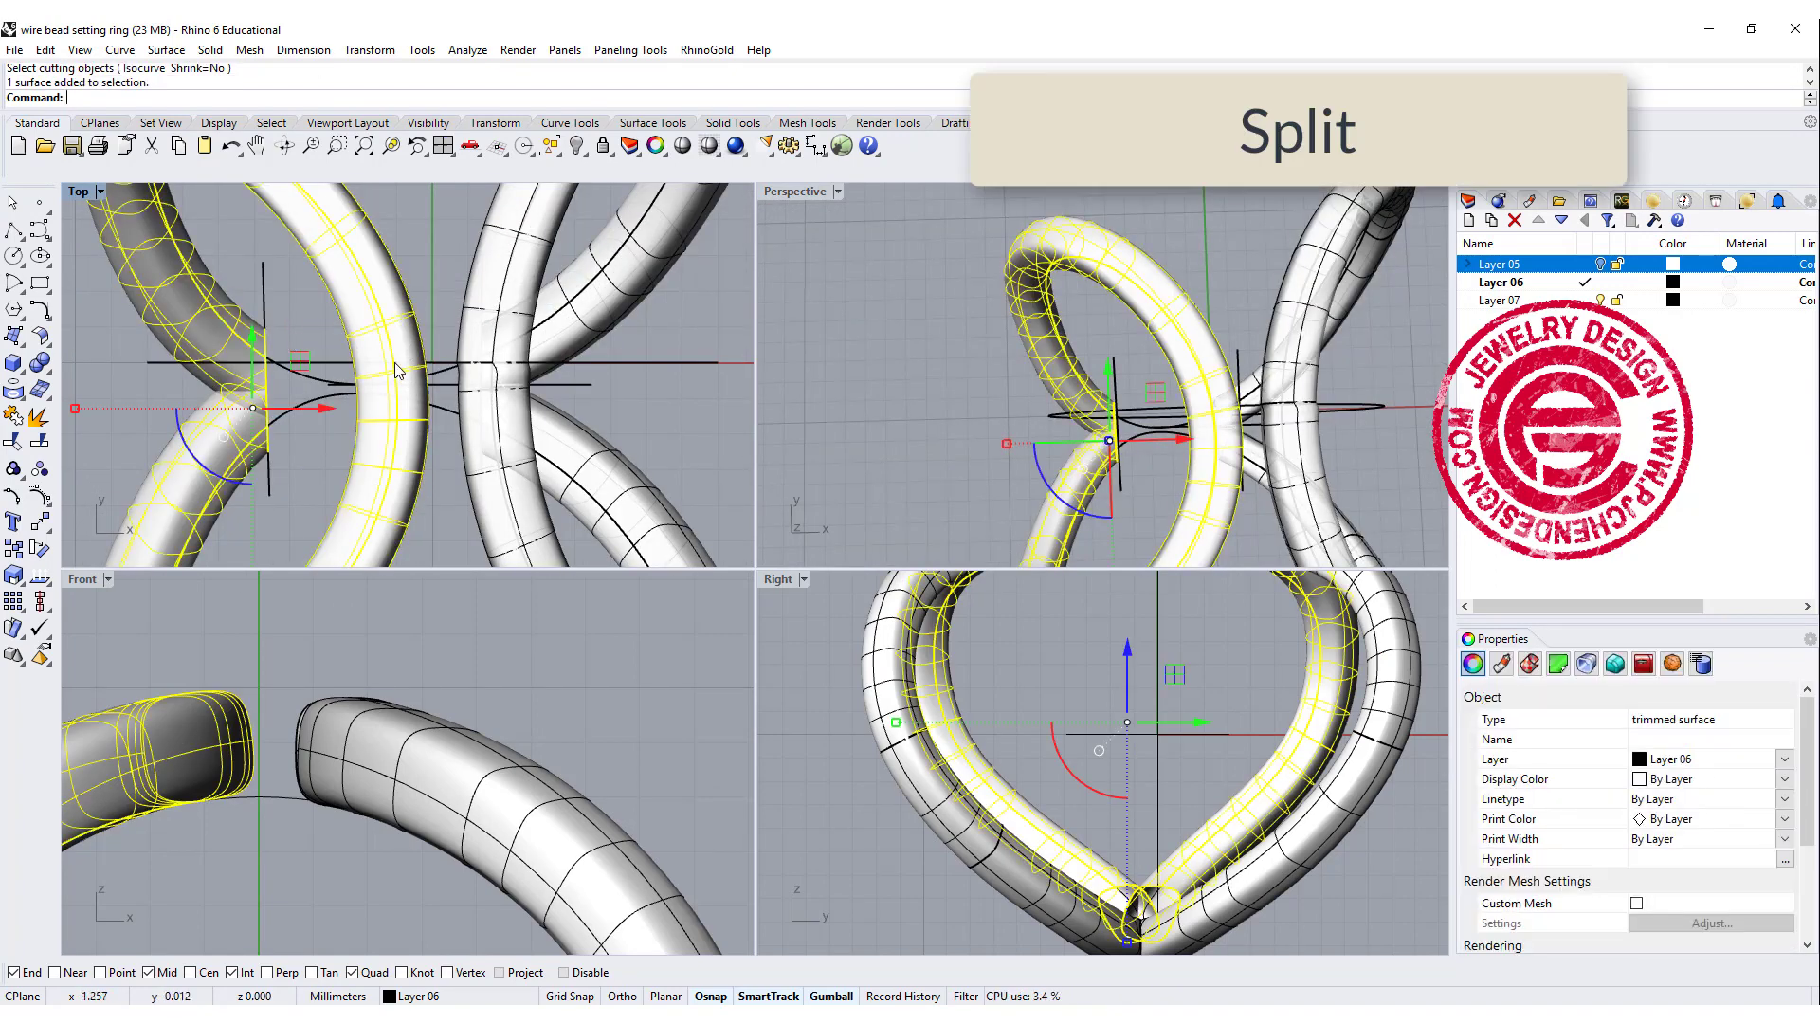
{"action": "left_click", "coordinate": [41, 440]}
{"action": "left_click", "coordinate": [440, 386]}
{"action": "right_click", "coordinate": [429, 311]}
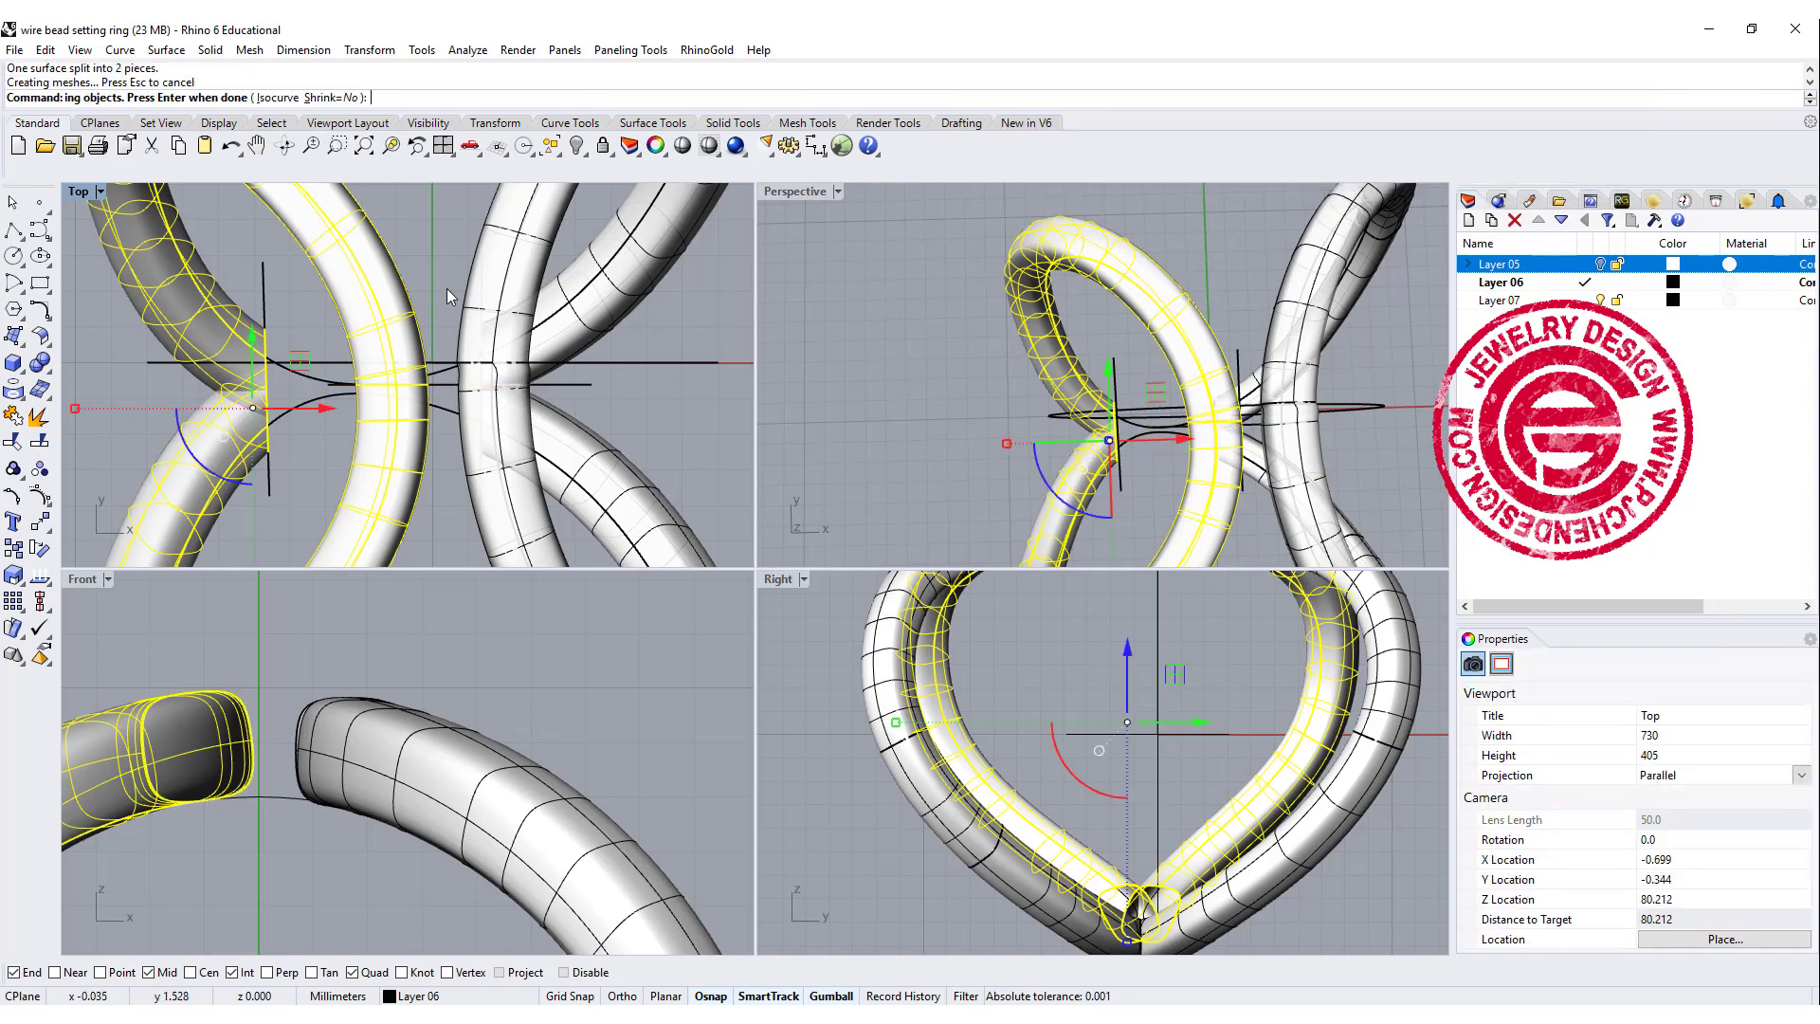
{"action": "left_click", "coordinate": [406, 313]}
{"action": "left_click", "coordinate": [383, 502]}
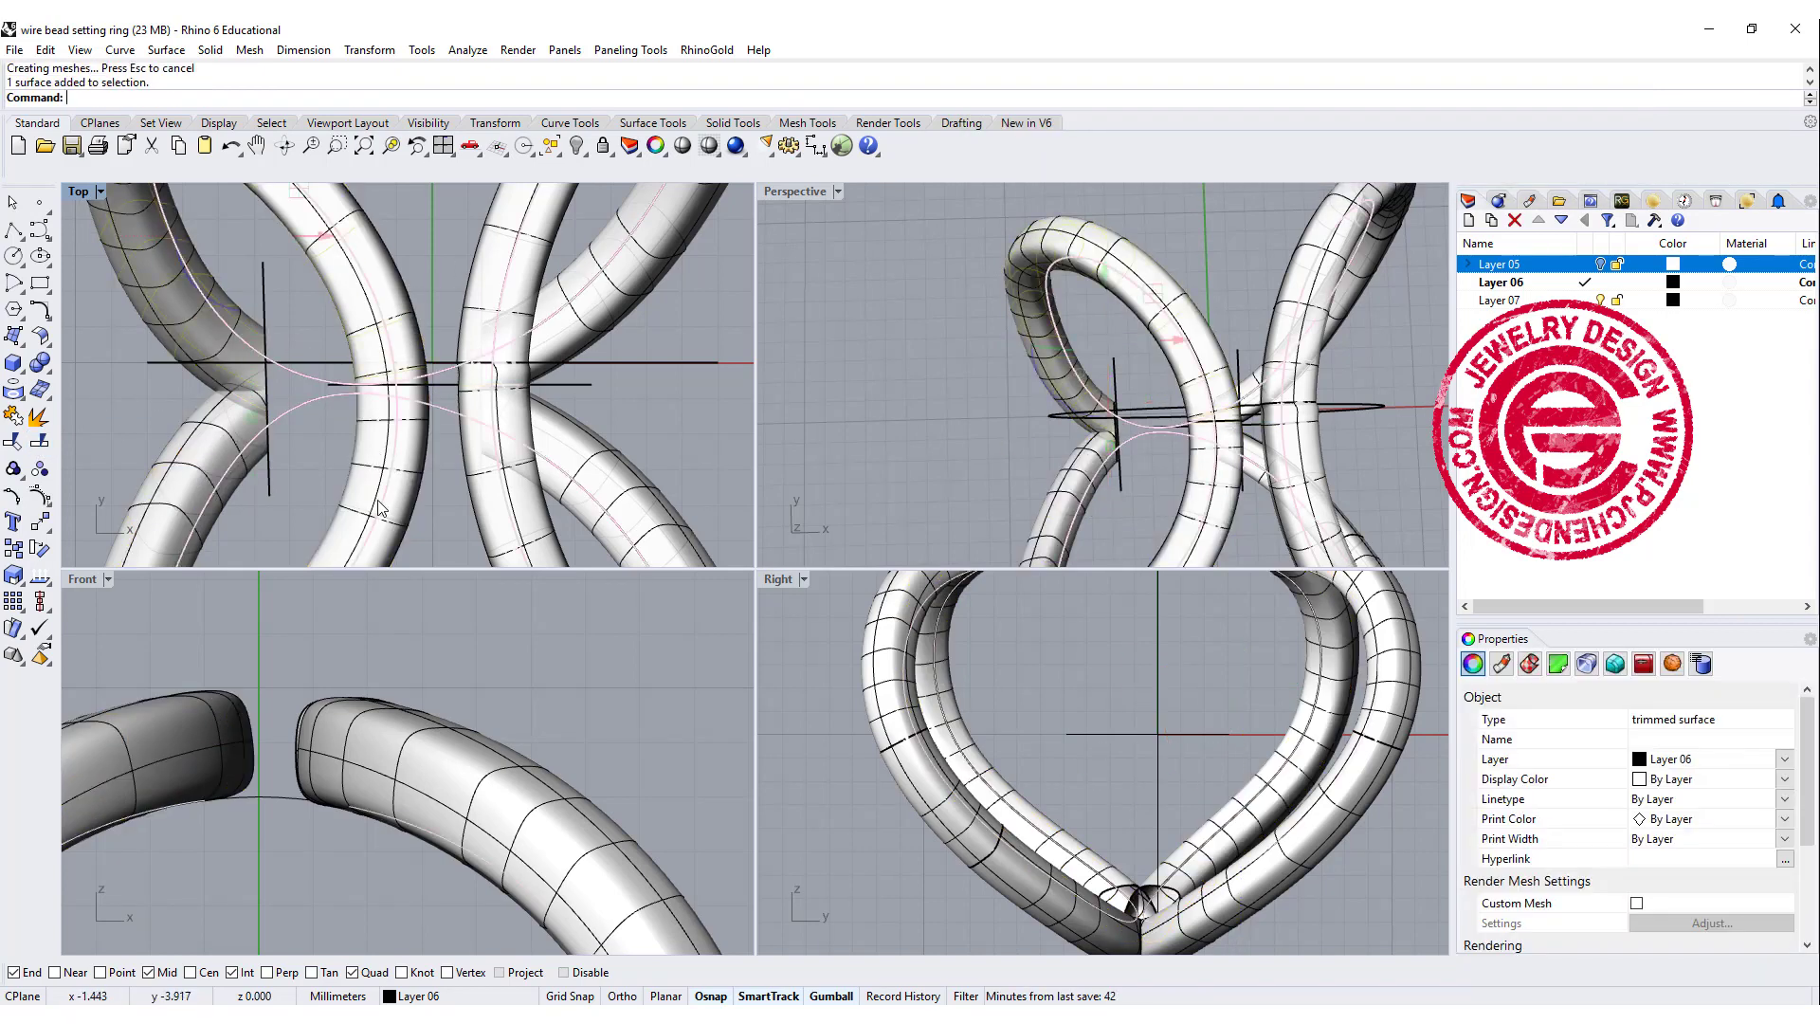
{"action": "left_click", "coordinate": [975, 338]}
Step: Trim the two pieces of the negative-X wire half against each other, removing the overlapping parts at their junction
{"action": "double_click", "coordinate": [806, 192]}
{"action": "scroll", "coordinate": [696, 378], "scroll_direction": "up", "scroll_amount": 10}
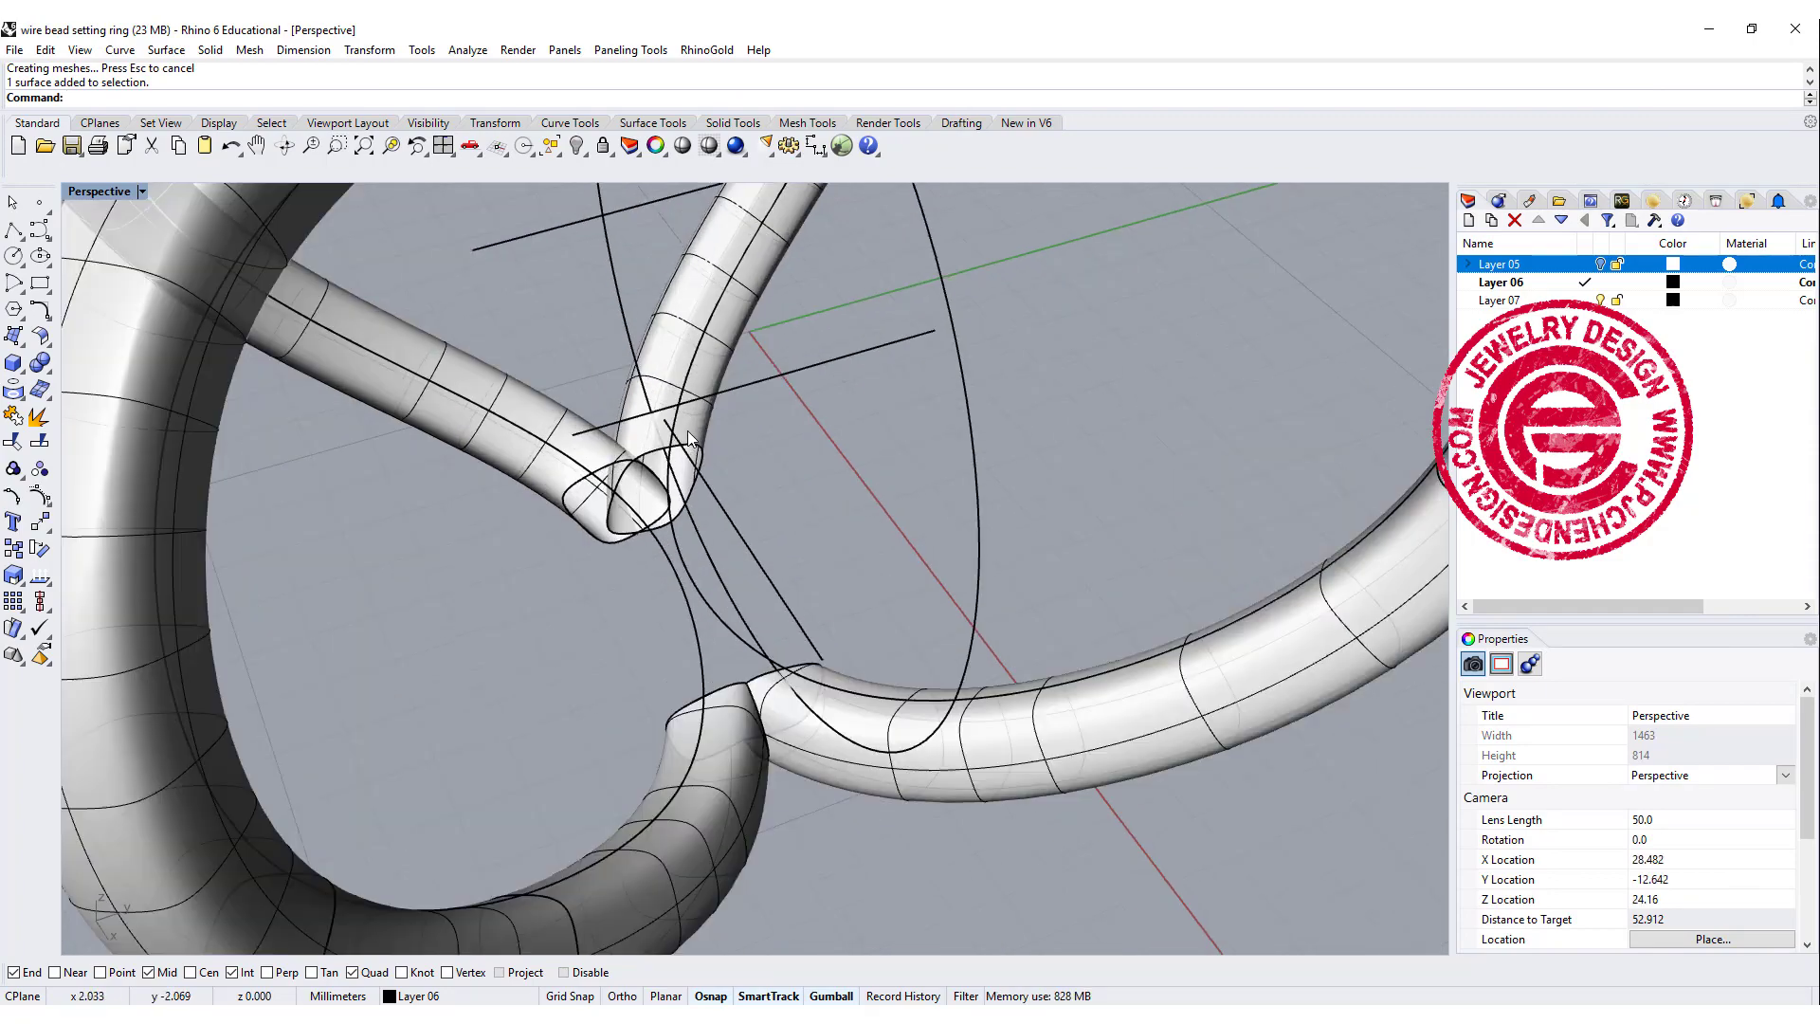
{"action": "left_click", "coordinate": [696, 377]}
{"action": "left_click", "coordinate": [332, 370], "text": "shift"}
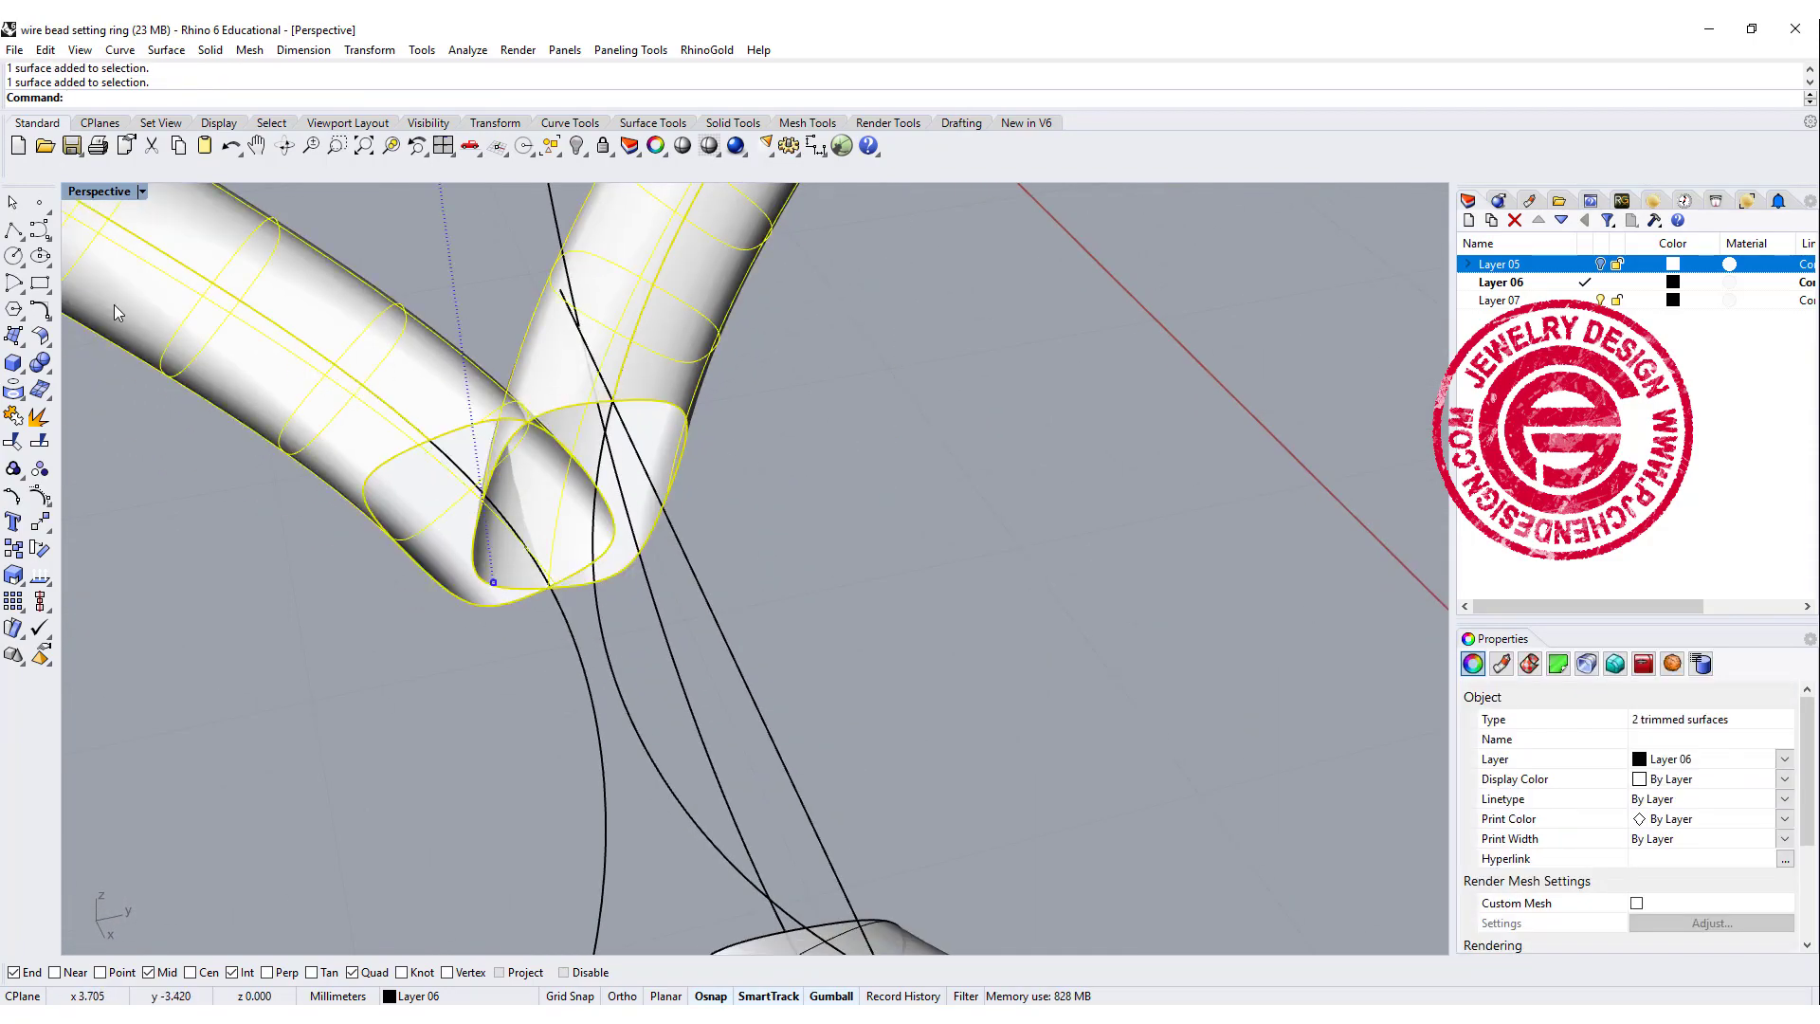
{"action": "left_click", "coordinate": [13, 440]}
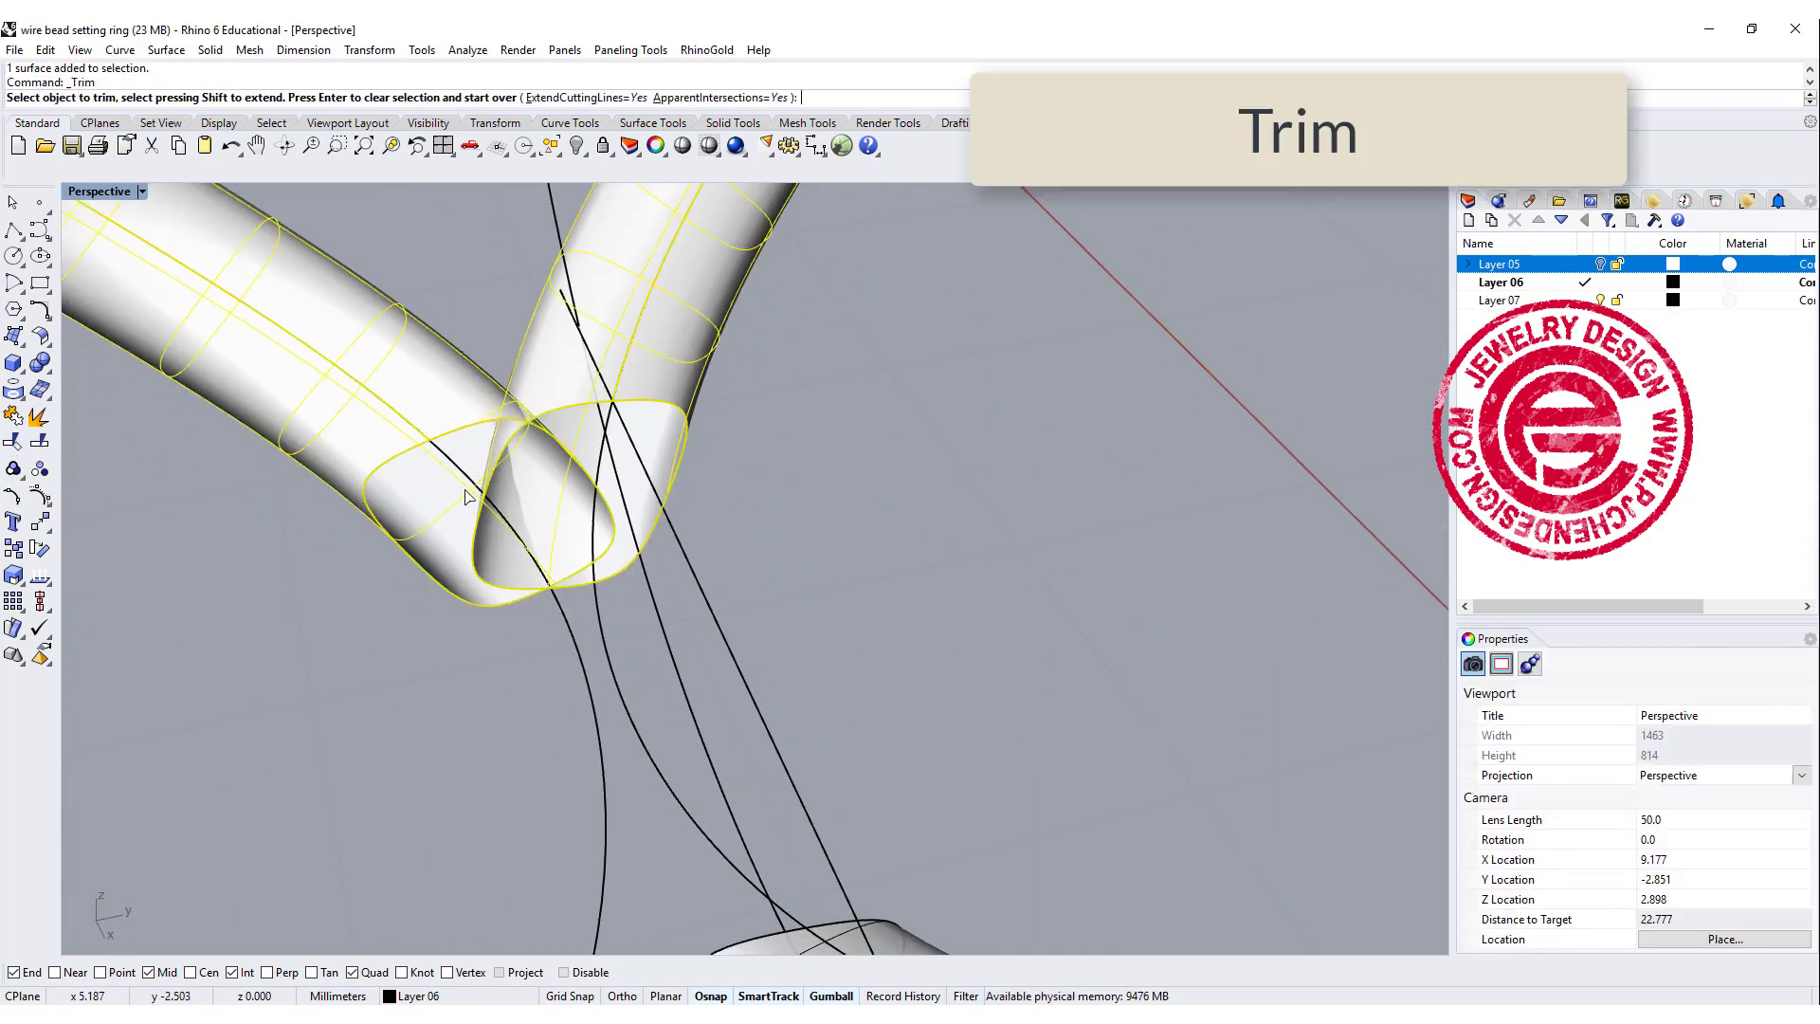
{"action": "left_click", "coordinate": [492, 589]}
{"action": "left_click", "coordinate": [603, 557]}
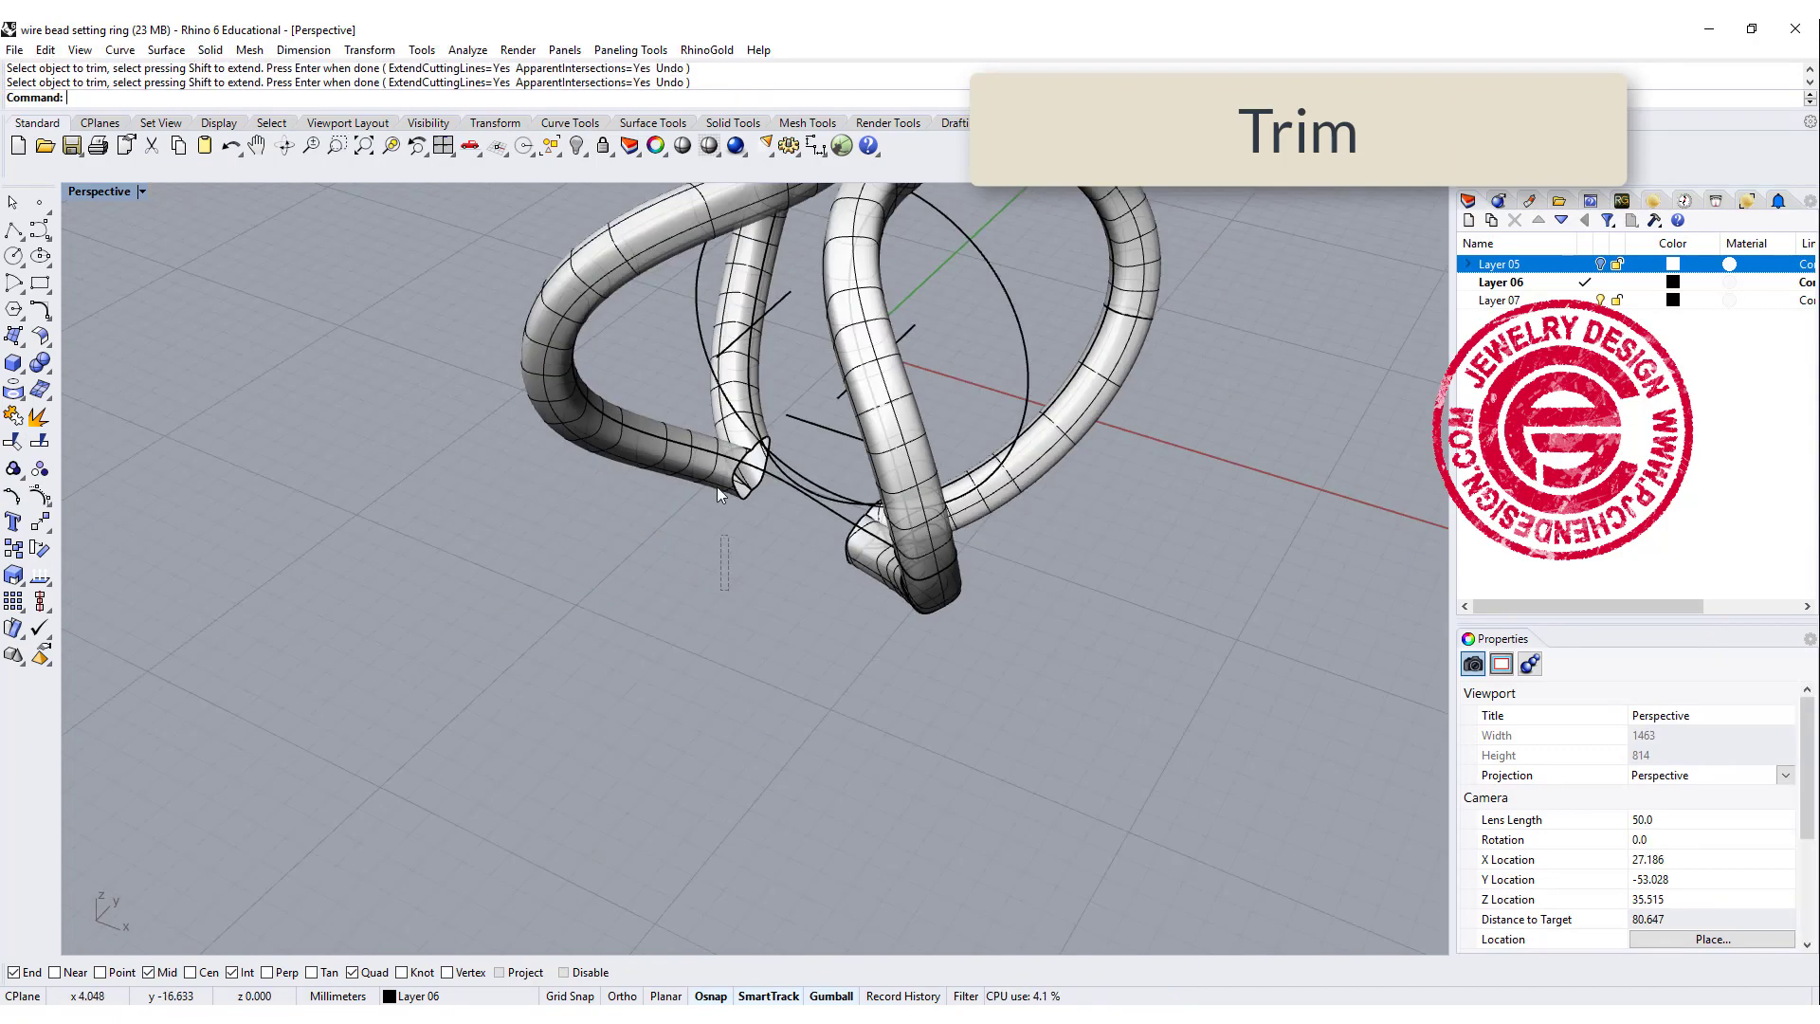
Step: Join the two trimmed surfaces of the negative-X wire half into one polysurface
{"action": "key", "text": "ctrl+a"}
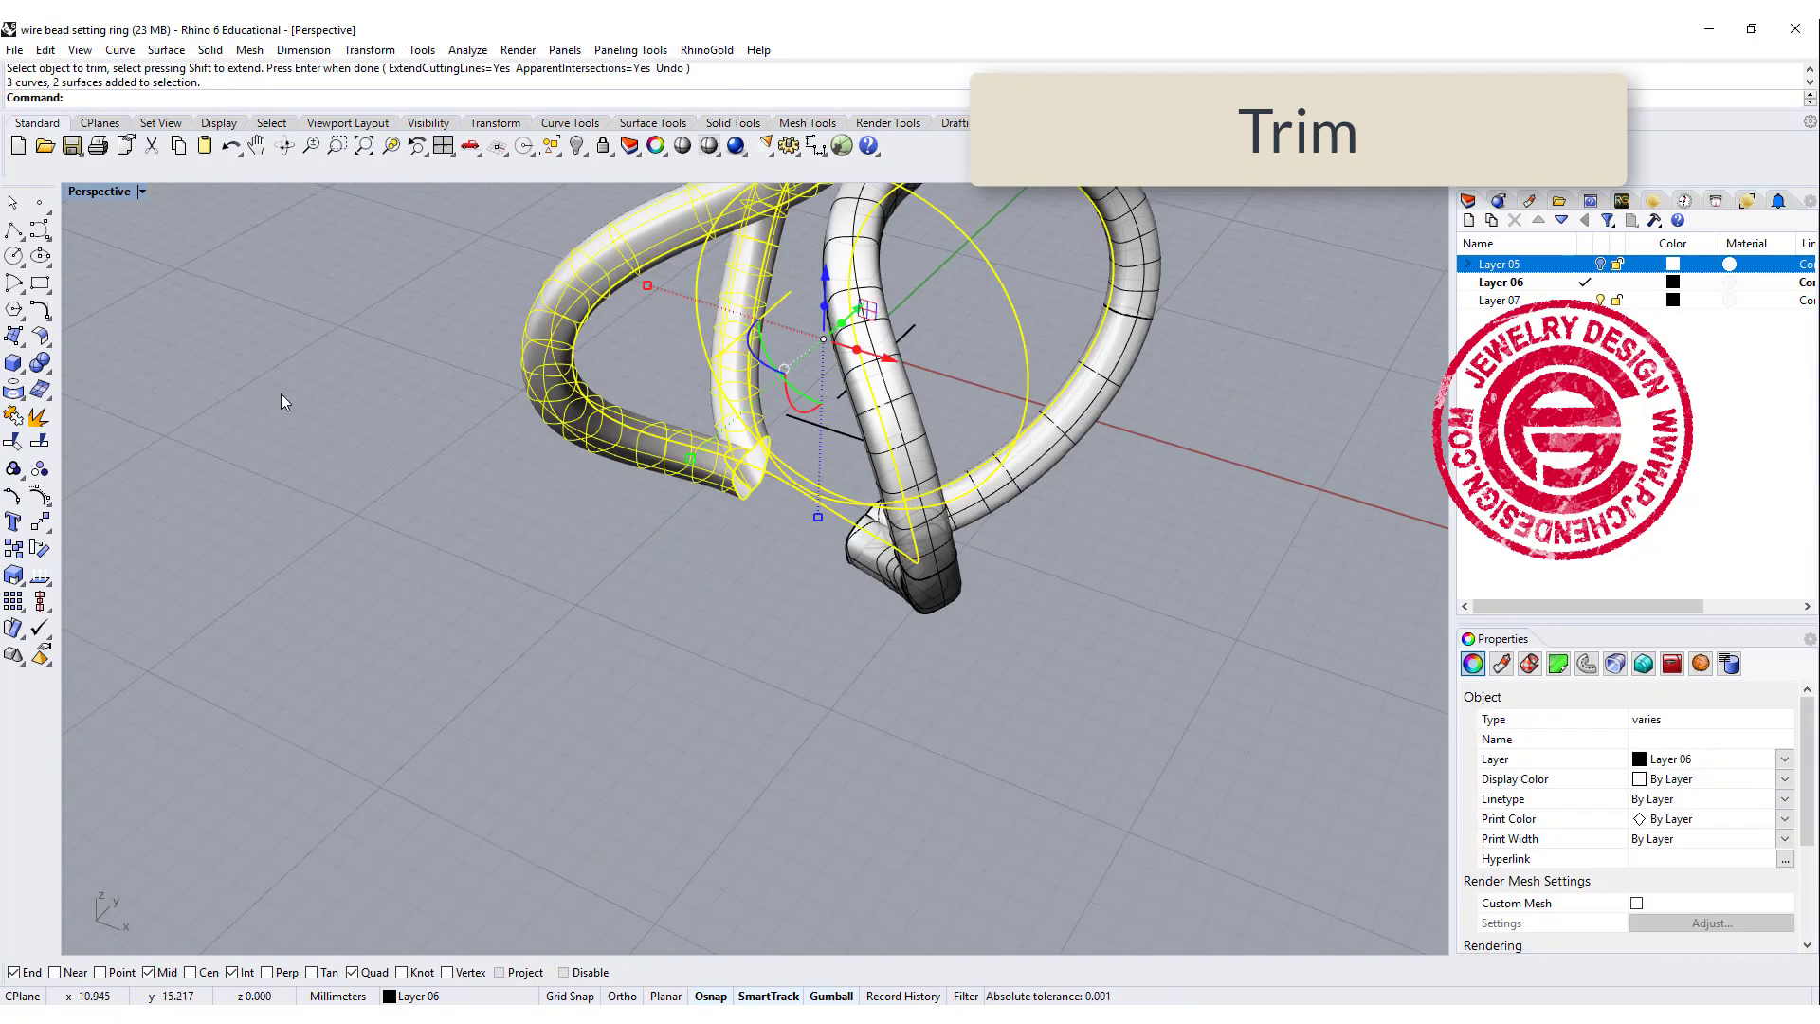
{"action": "left_click", "coordinate": [13, 415]}
{"action": "left_click", "coordinate": [495, 470]}
Step: Duplicate the open edges around both cut wire ends at the ring's base with DupEdge
{"action": "scroll", "coordinate": [707, 442], "scroll_direction": "down", "scroll_amount": 6}
{"action": "right_click_drag", "start_coordinate": [707, 441], "coordinate": [572, 537]}
{"action": "scroll", "coordinate": [943, 463], "scroll_direction": "up", "scroll_amount": 9}
{"action": "scroll", "coordinate": [748, 475], "scroll_direction": "up", "scroll_amount": 3}
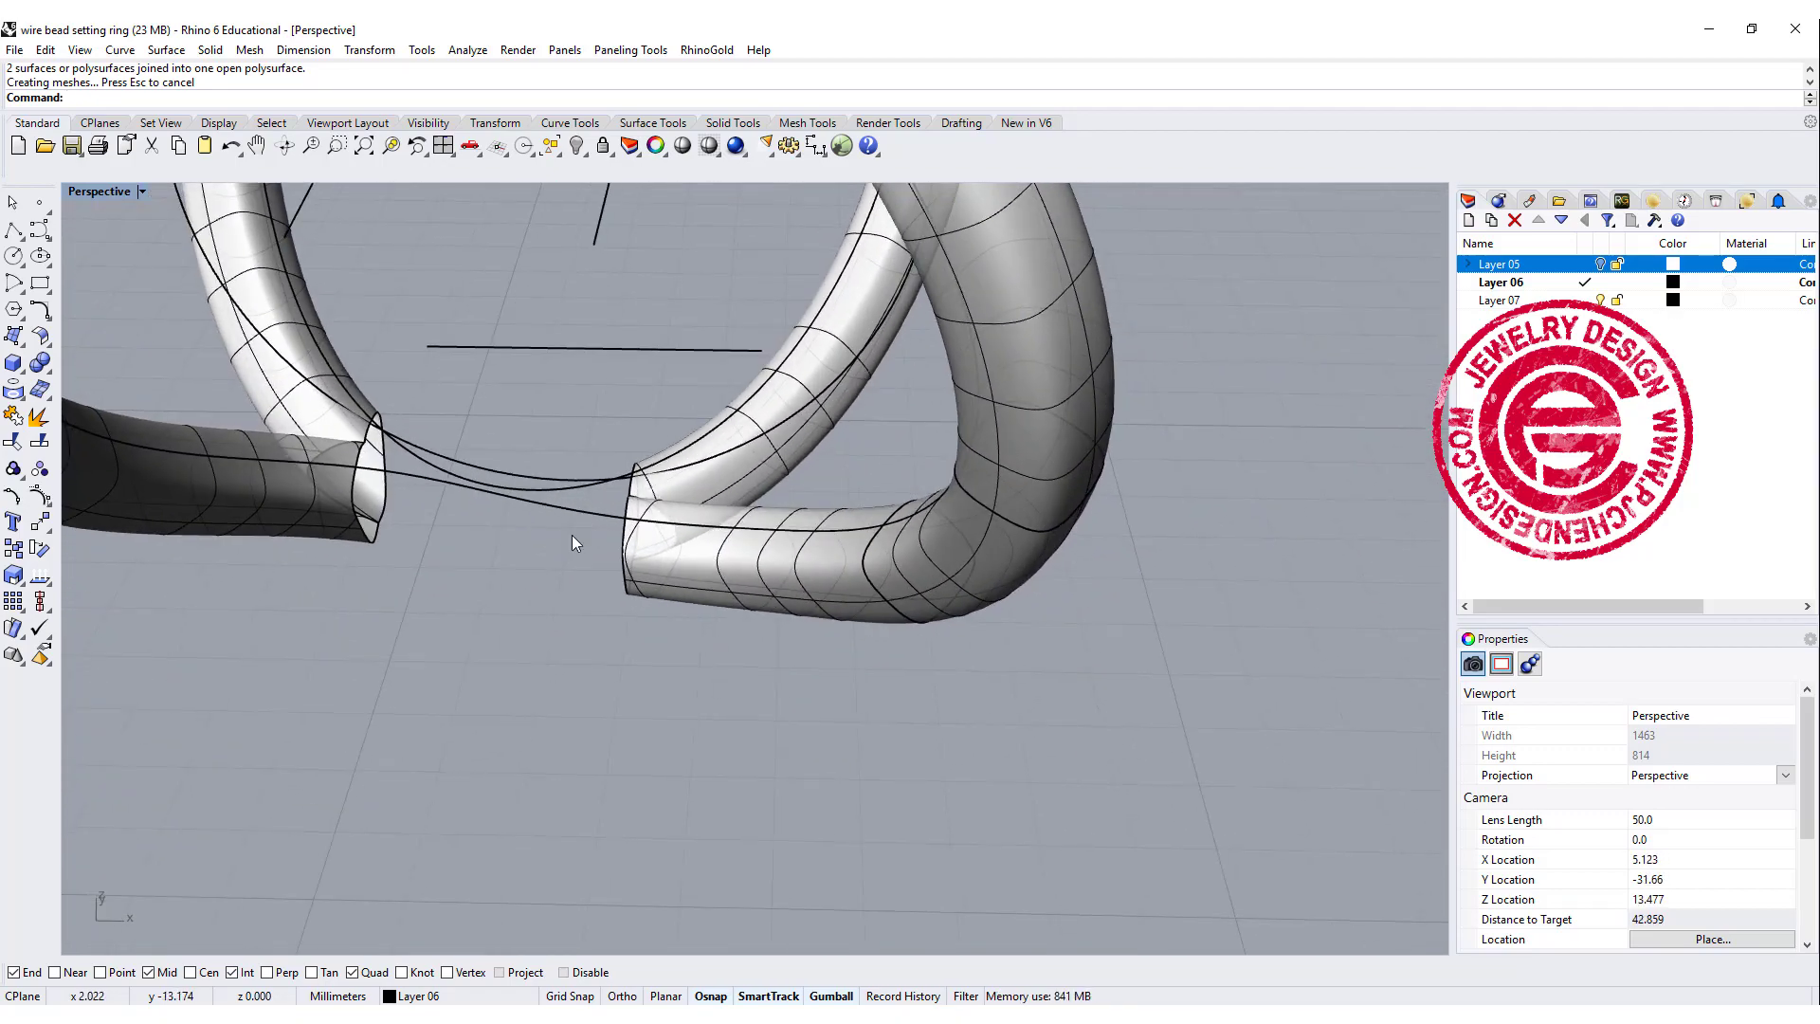
{"action": "type", "text": "DupEdge"}
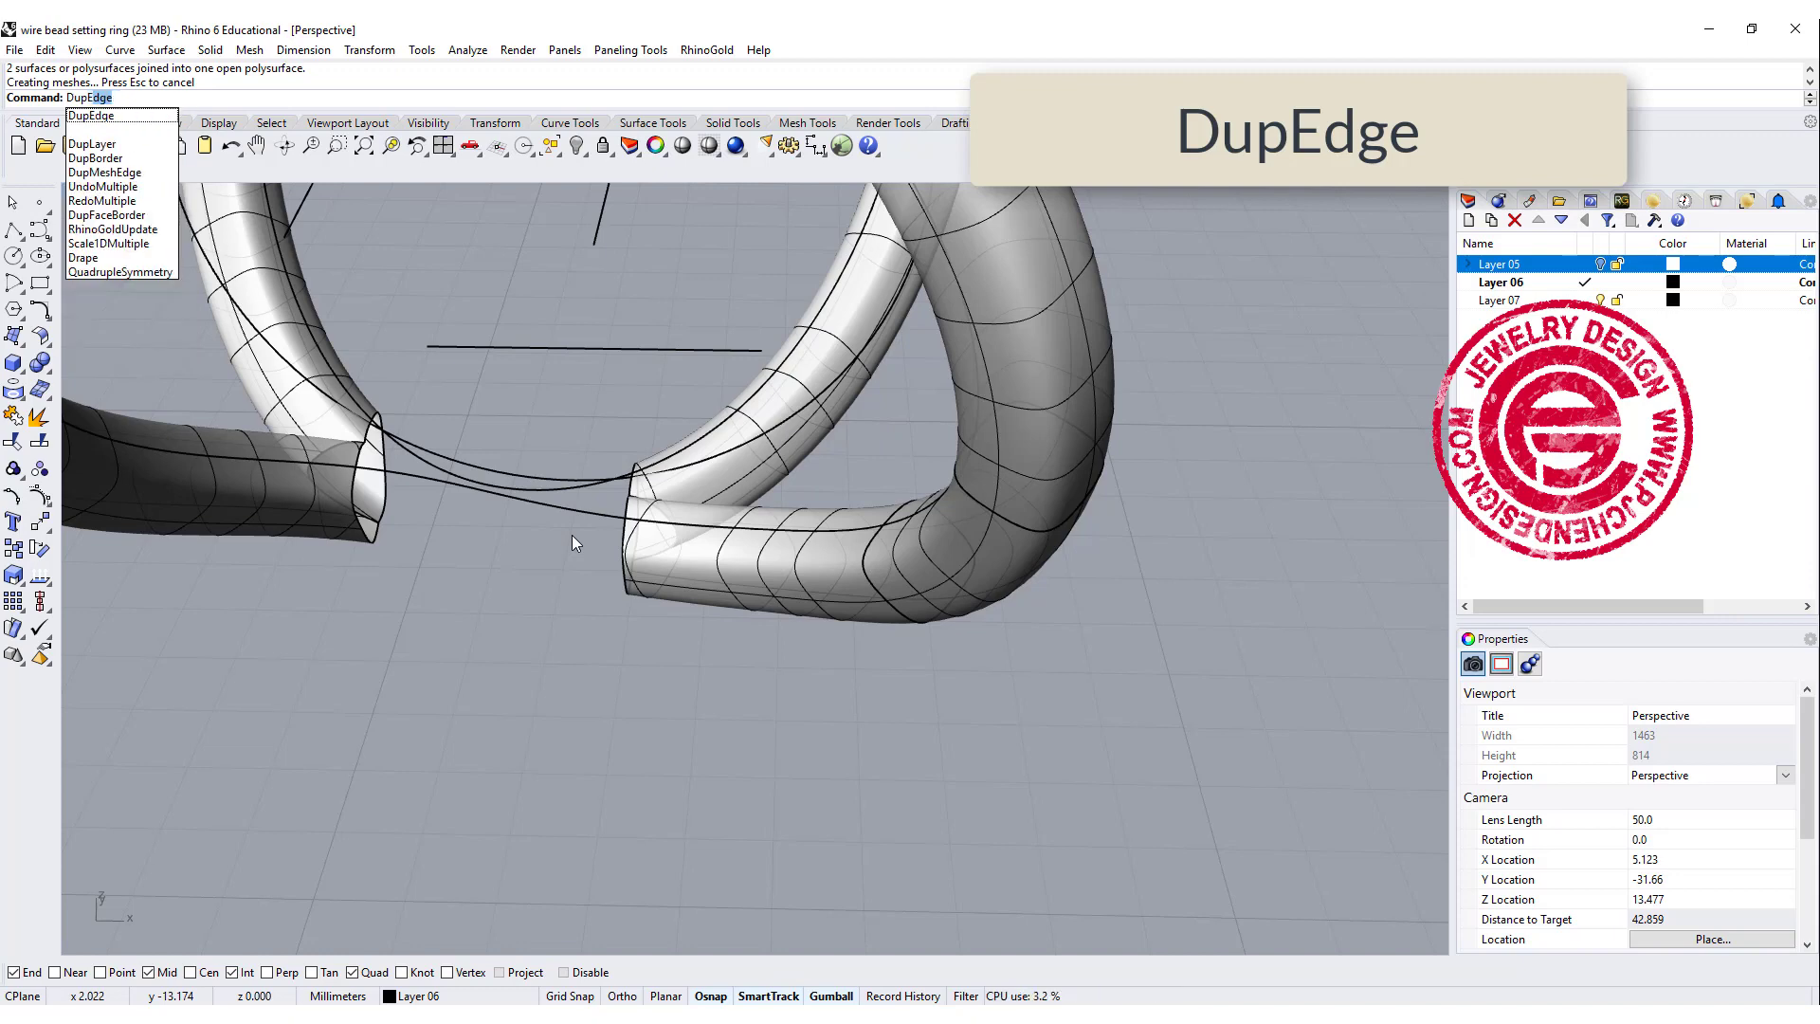
{"action": "key", "text": "Return"}
{"action": "right_click_drag", "start_coordinate": [423, 398], "coordinate": [343, 288]}
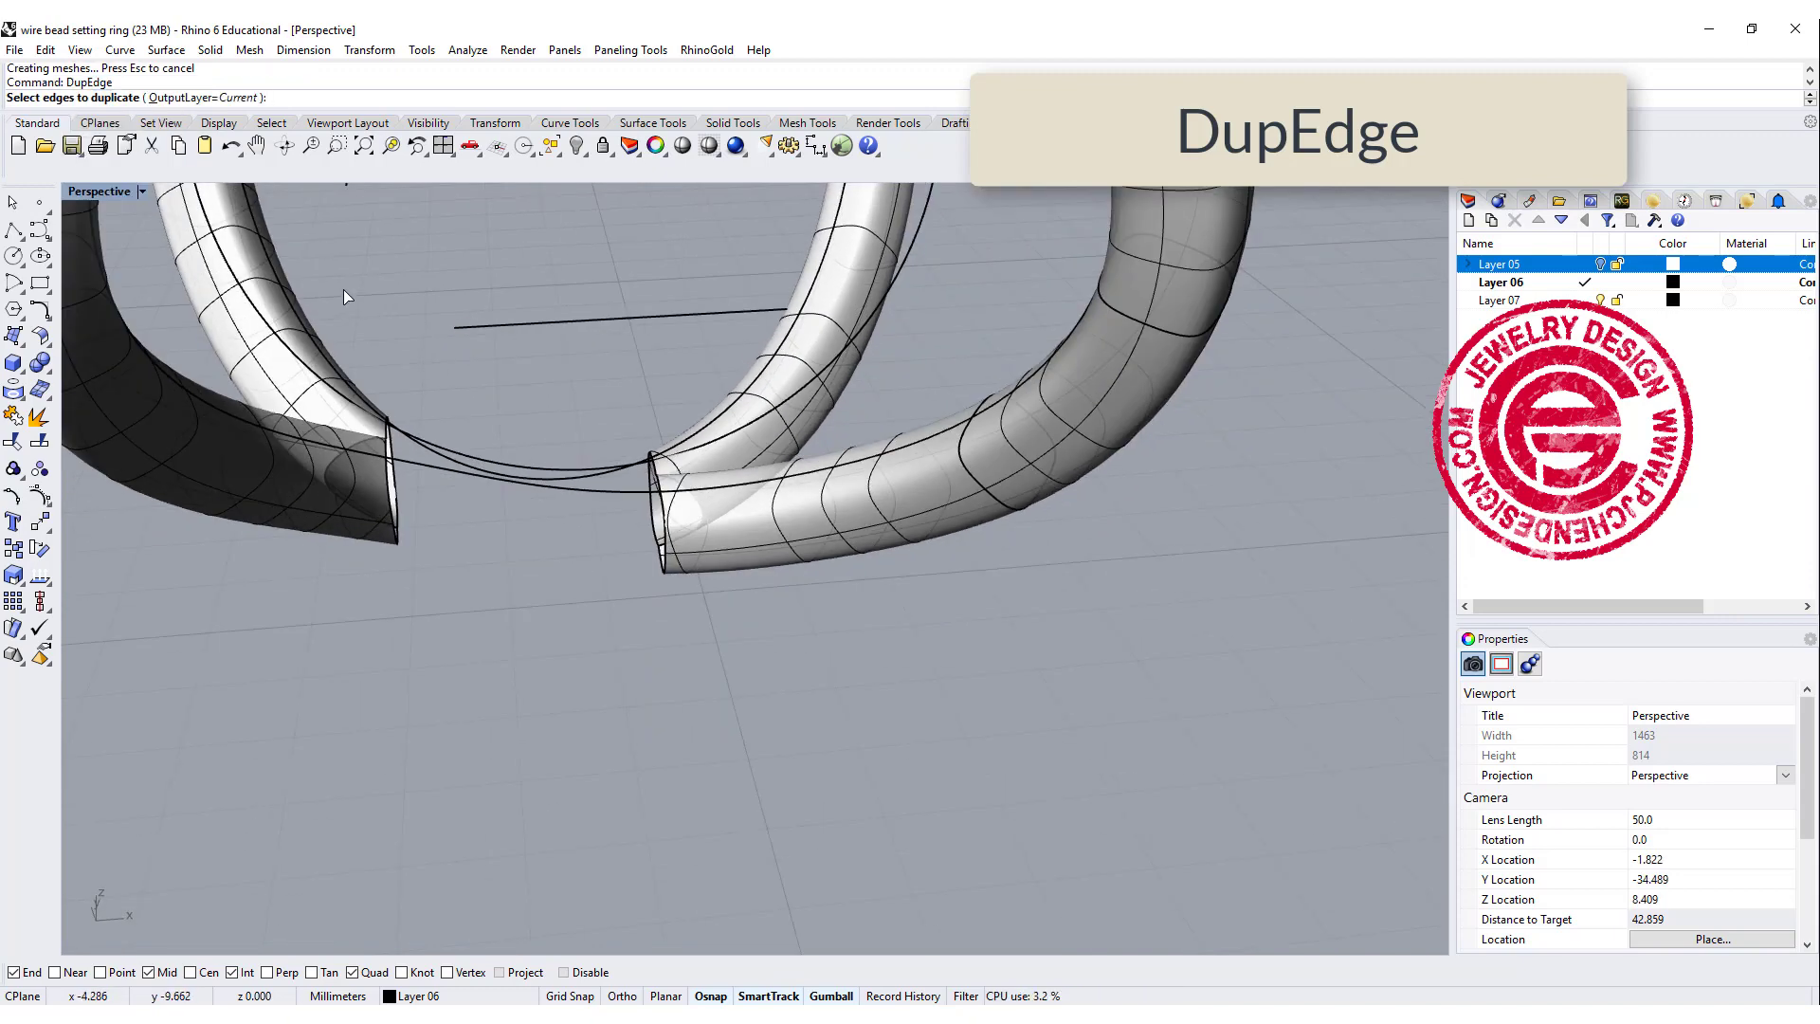
{"action": "left_click", "coordinate": [390, 474]}
{"action": "left_click", "coordinate": [669, 527]}
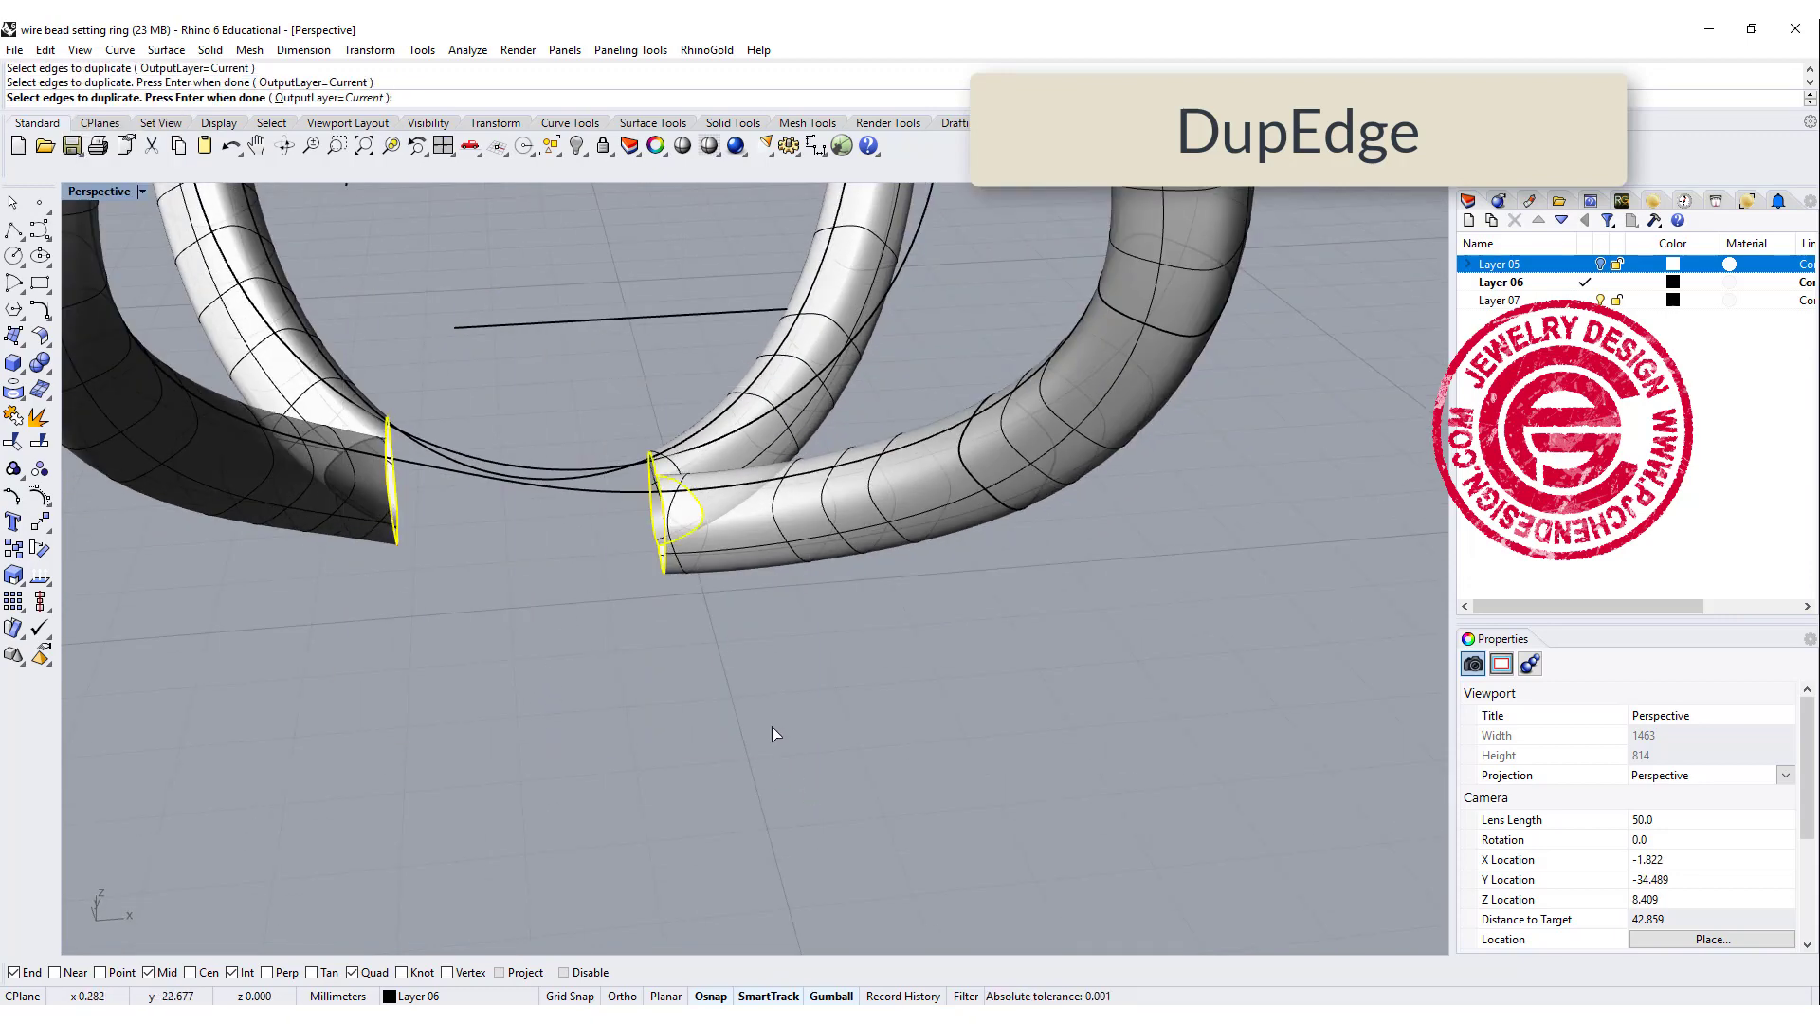
{"action": "scroll", "coordinate": [660, 518], "scroll_direction": "up", "scroll_amount": 8}
{"action": "left_click", "coordinate": [764, 488], "text": "ctrl"}
{"action": "scroll", "coordinate": [656, 578], "scroll_direction": "down", "scroll_amount": 6}
{"action": "right_click_drag", "start_coordinate": [656, 578], "coordinate": [706, 706]}
{"action": "key", "text": "Return"}
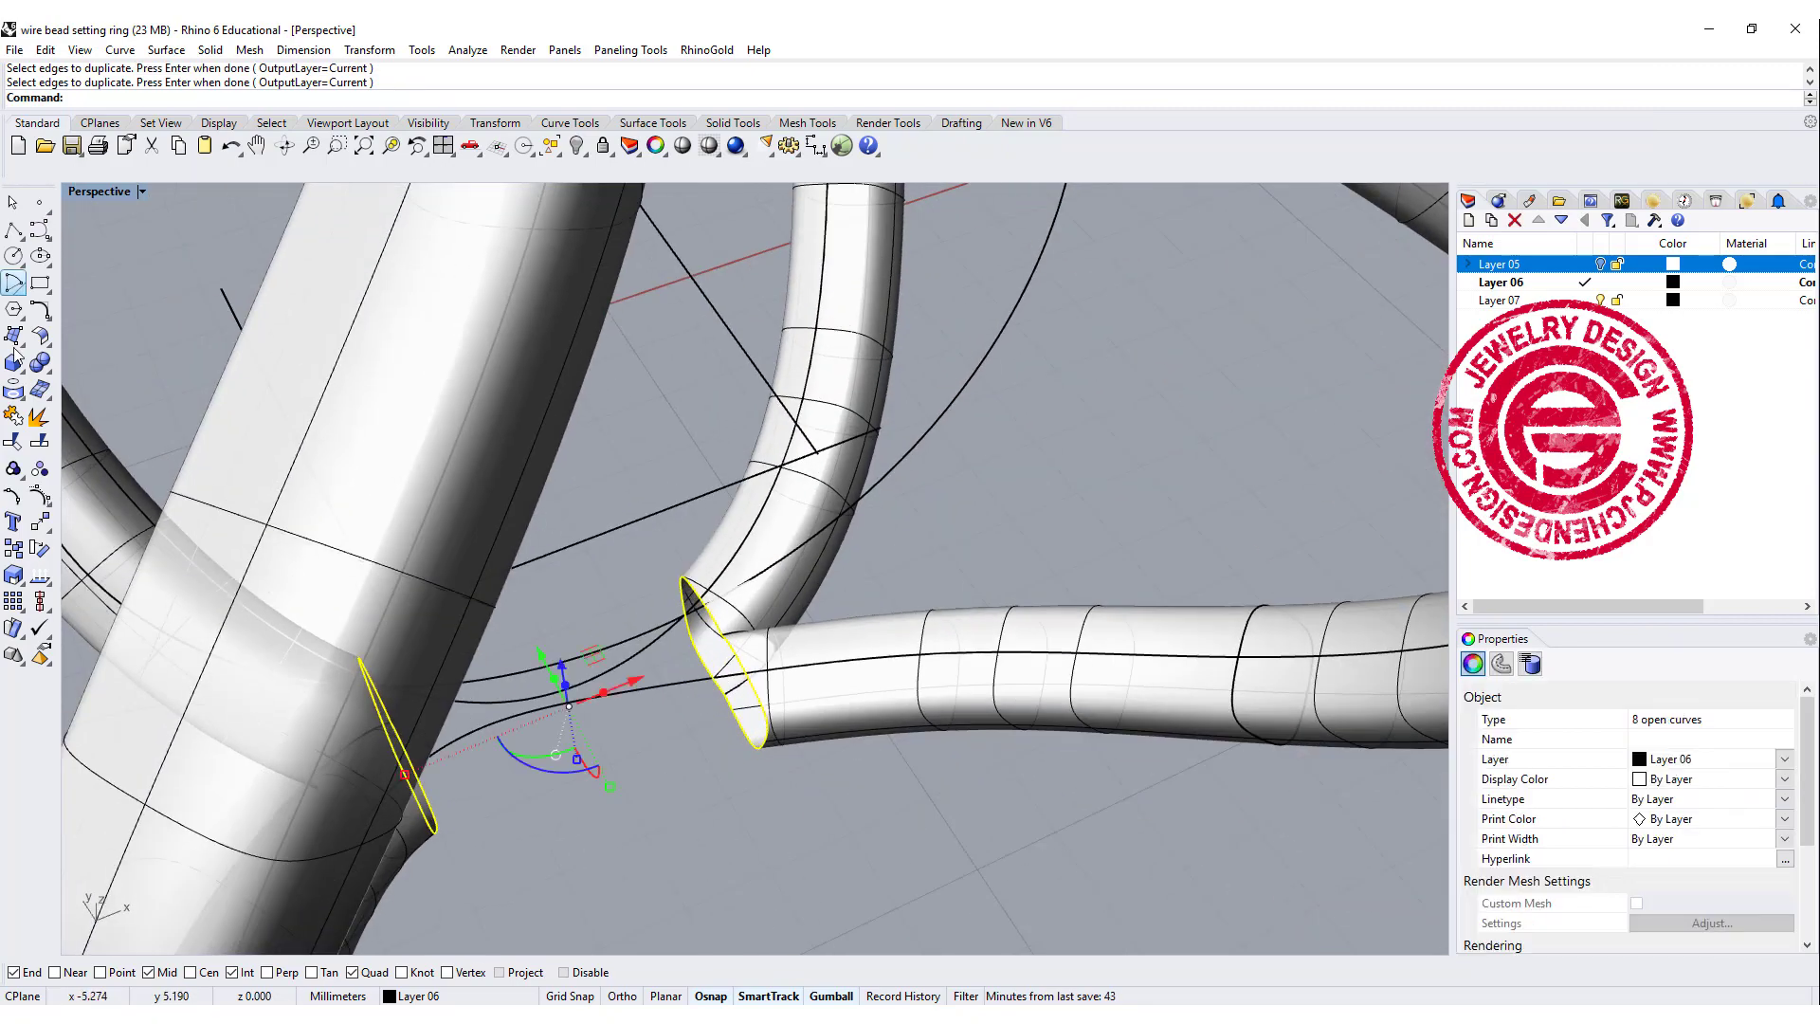
Step: Join the duplicated edge curves into one closed outline at each wire end
{"action": "left_click", "coordinate": [13, 415]}
{"action": "right_click_drag", "start_coordinate": [606, 605], "coordinate": [630, 574]}
{"action": "left_click", "coordinate": [617, 703]}
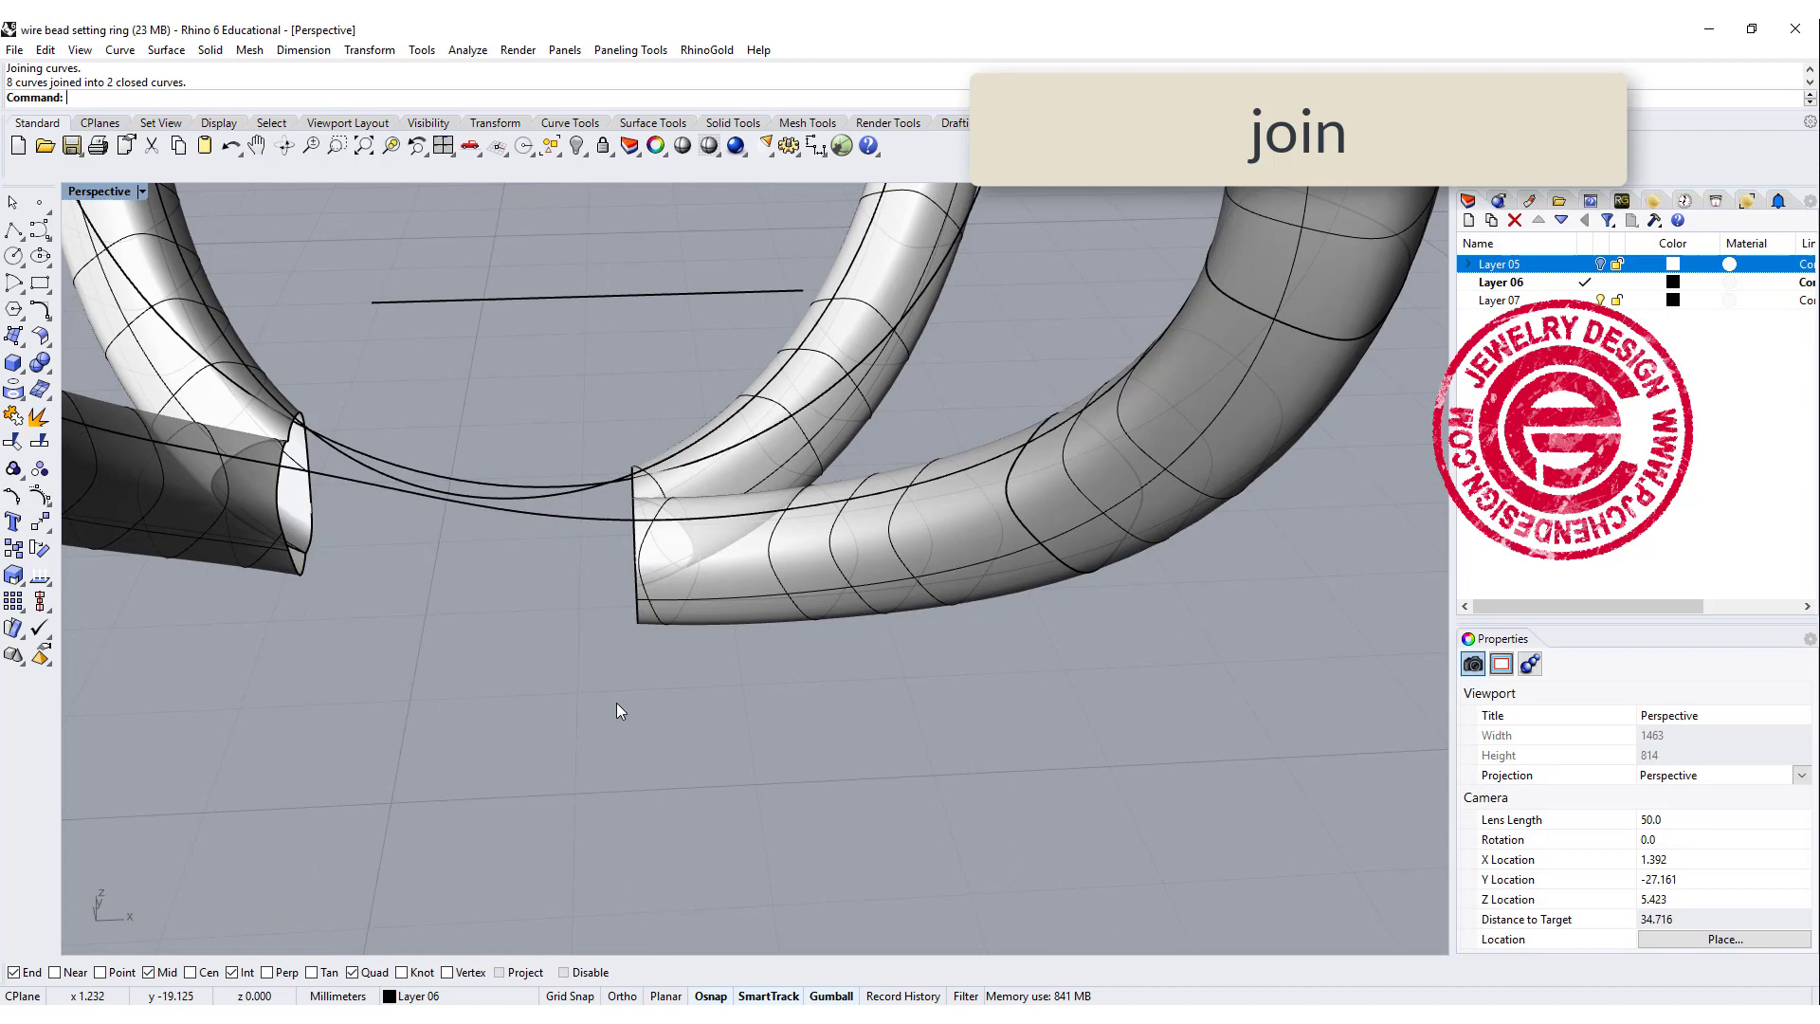
Step: Create a Sweep 1 Rail surface along the round ring curve, using the two closed wire-end outlines as cross sections to bridge the gap
{"action": "right_click_drag", "start_coordinate": [617, 710], "coordinate": [639, 603]}
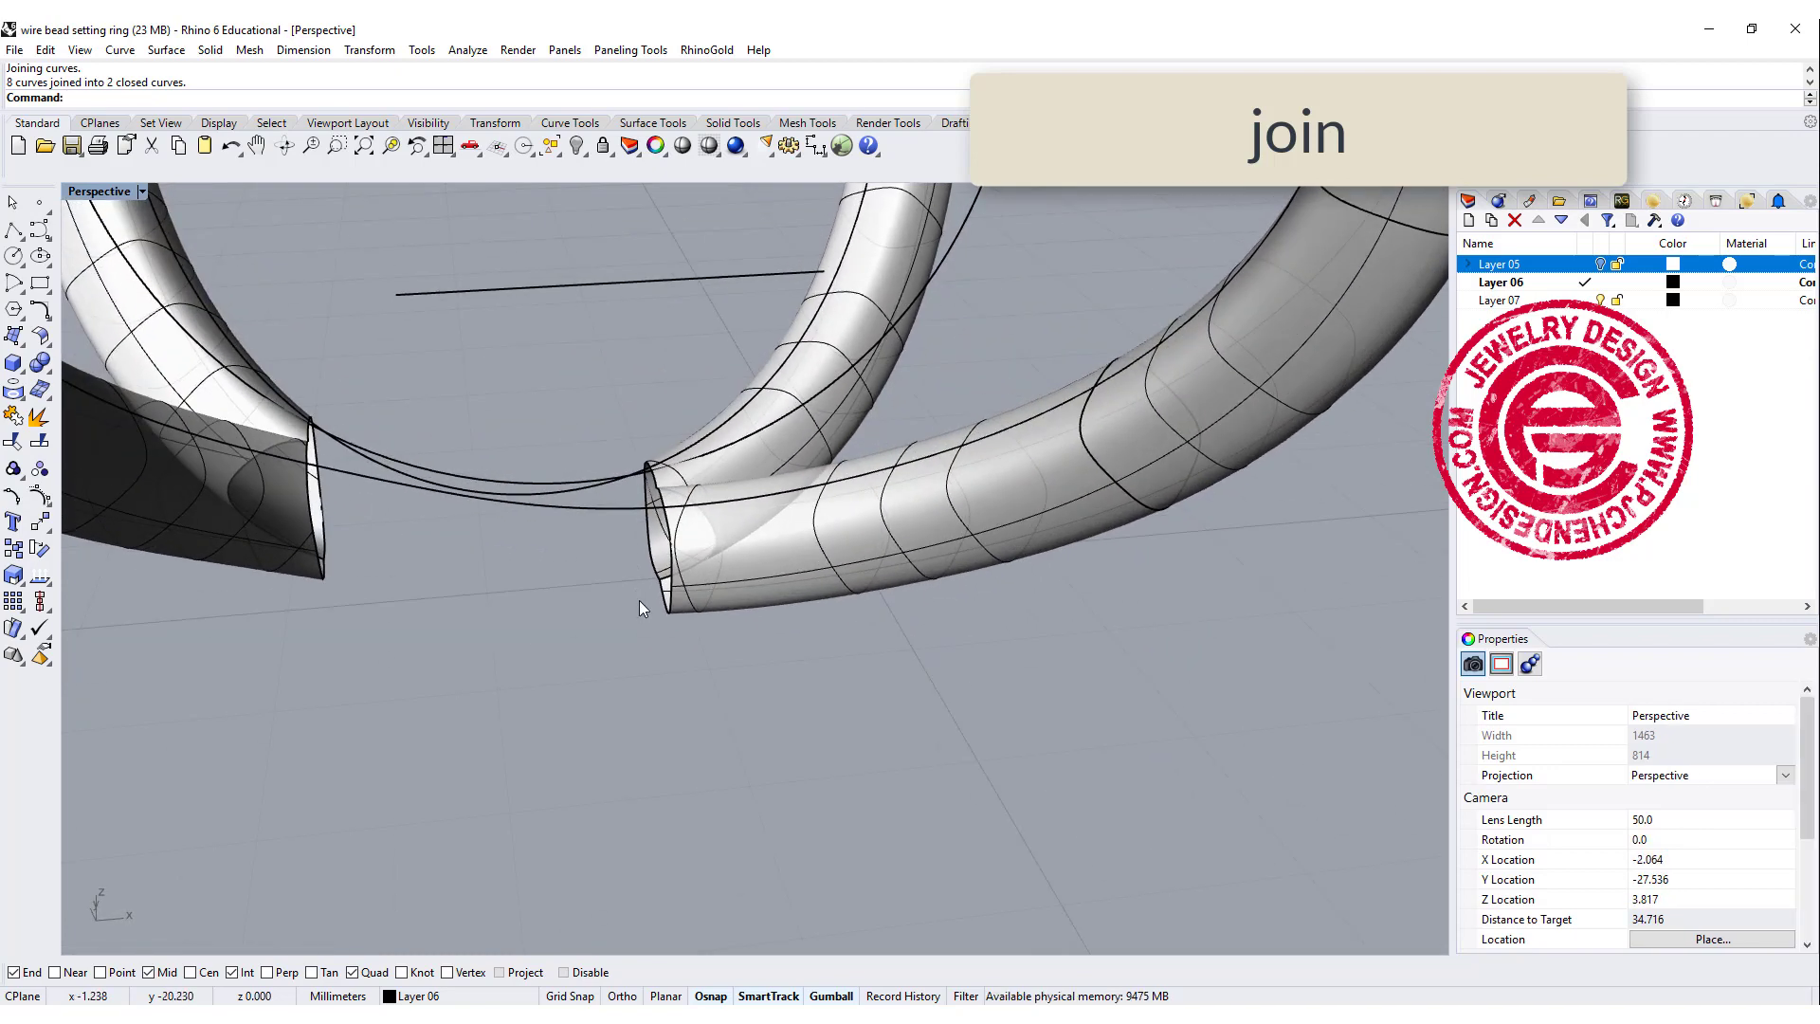
{"action": "right_click_drag", "start_coordinate": [492, 496], "coordinate": [291, 522]}
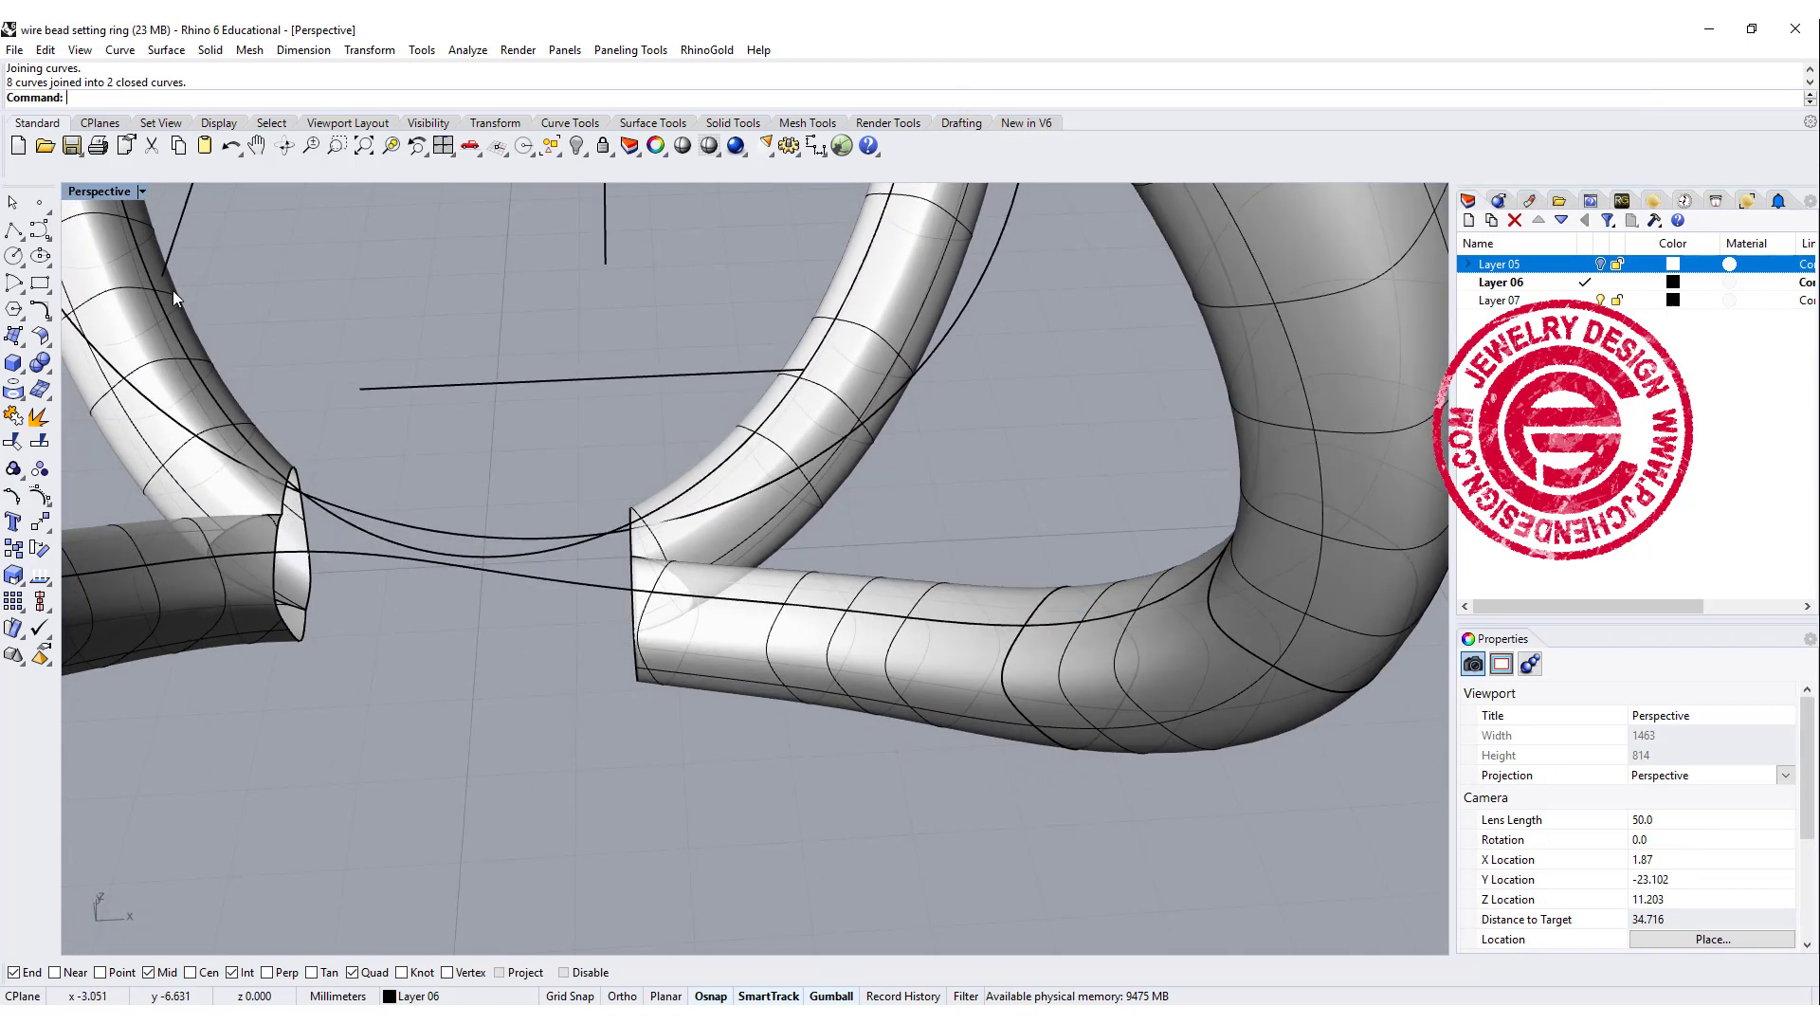
{"action": "left_click", "coordinate": [165, 50]}
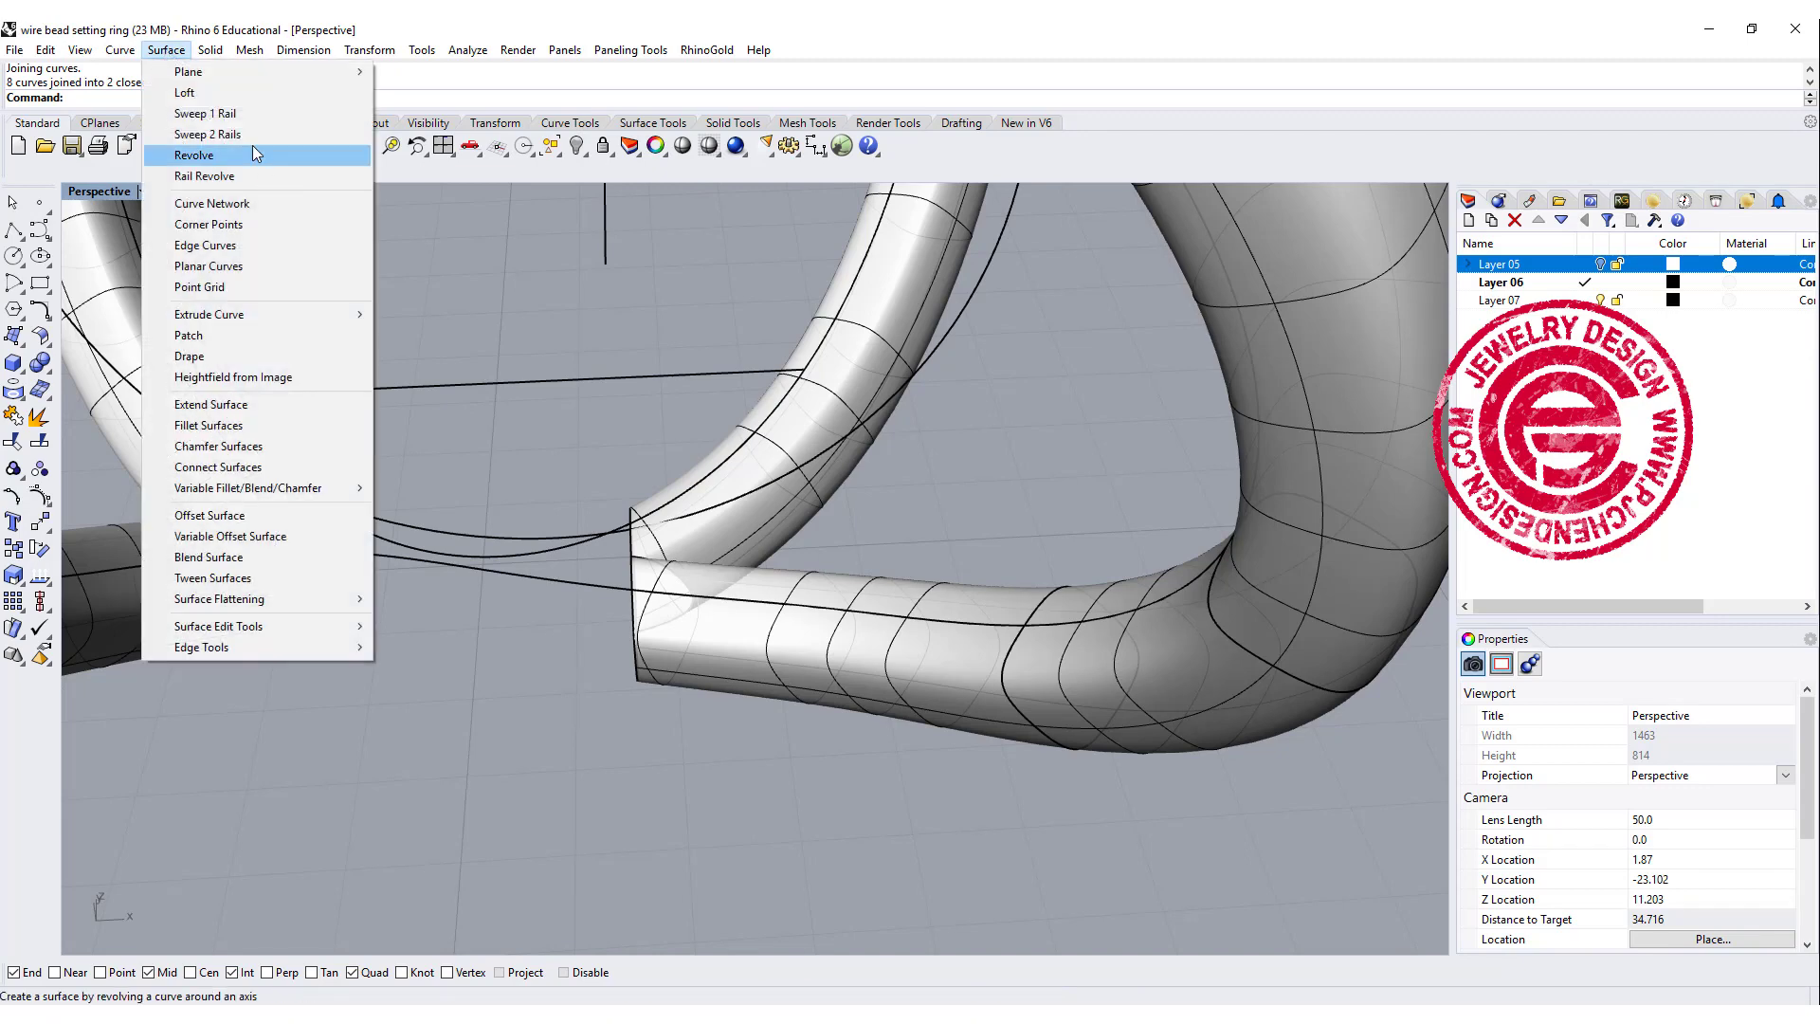
{"action": "left_click", "coordinate": [252, 114]}
{"action": "mouse_move", "coordinate": [474, 526]}
{"action": "right_mouse_down"}
{"action": "mouse_move", "coordinate": [455, 529]}
{"action": "mouse_move", "coordinate": [481, 531]}
{"action": "right_mouse_up"}
{"action": "left_click", "coordinate": [481, 533]}
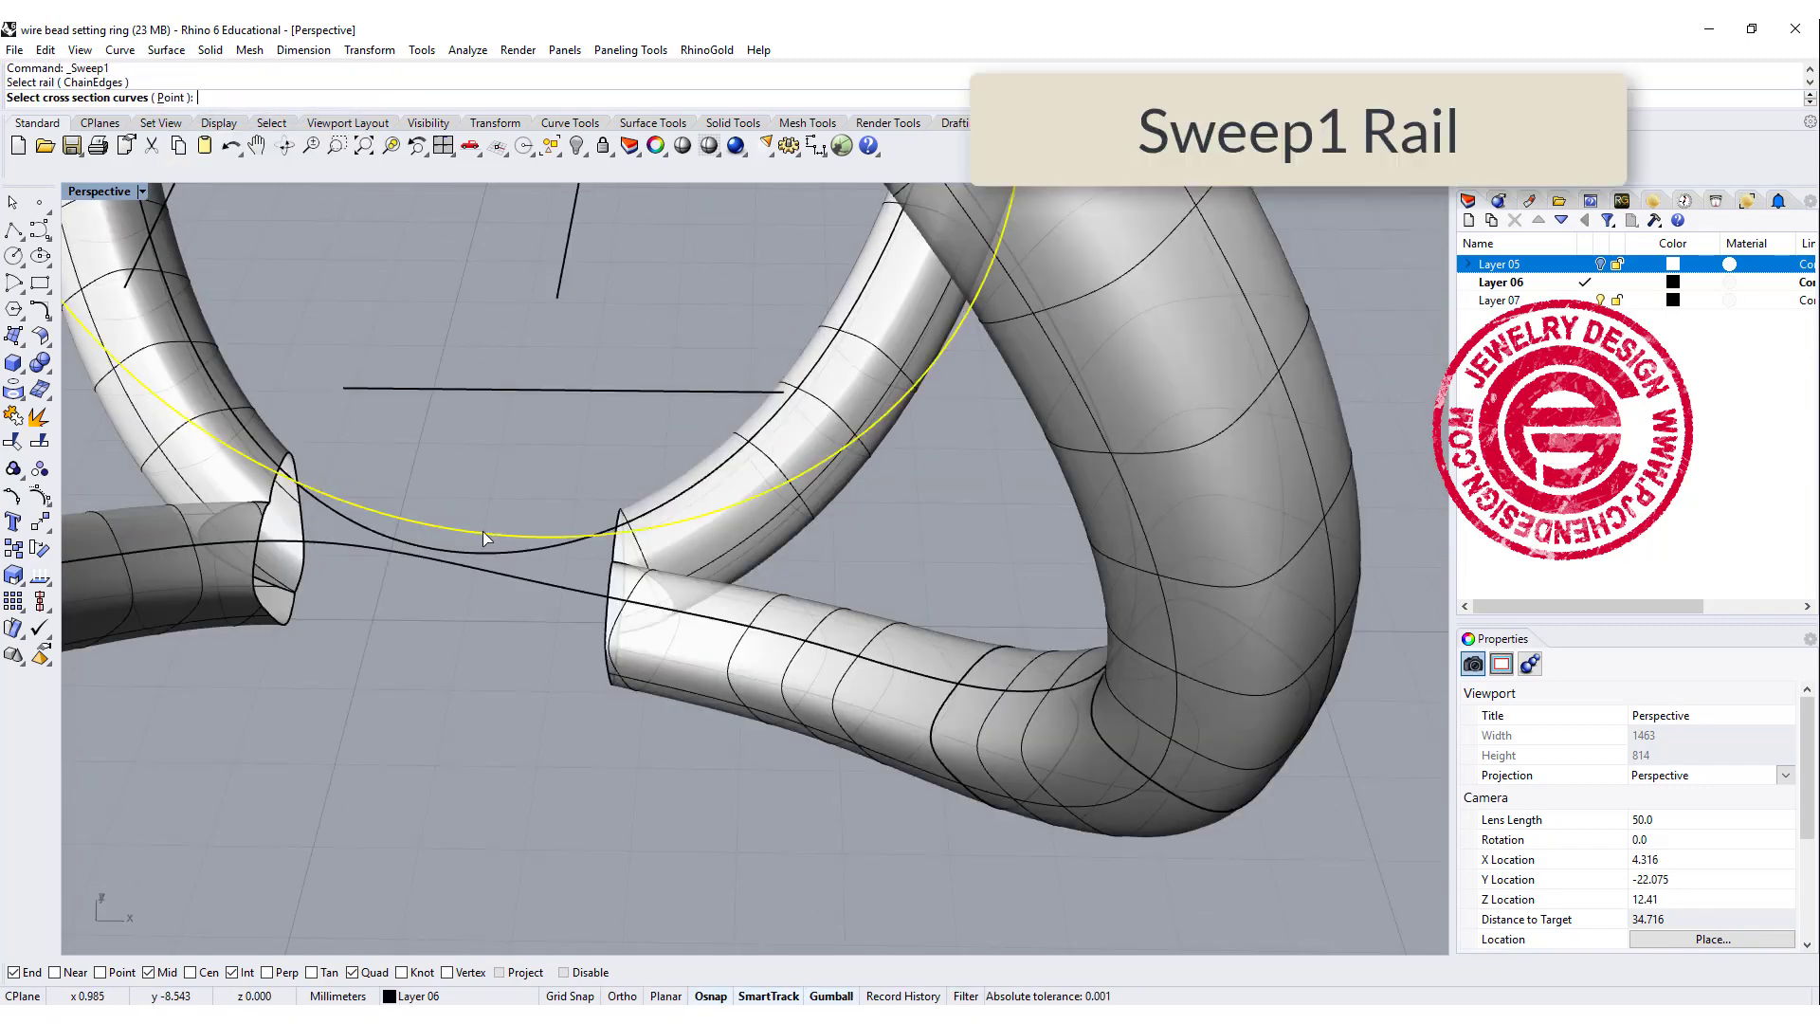
{"action": "left_click", "coordinate": [304, 571]}
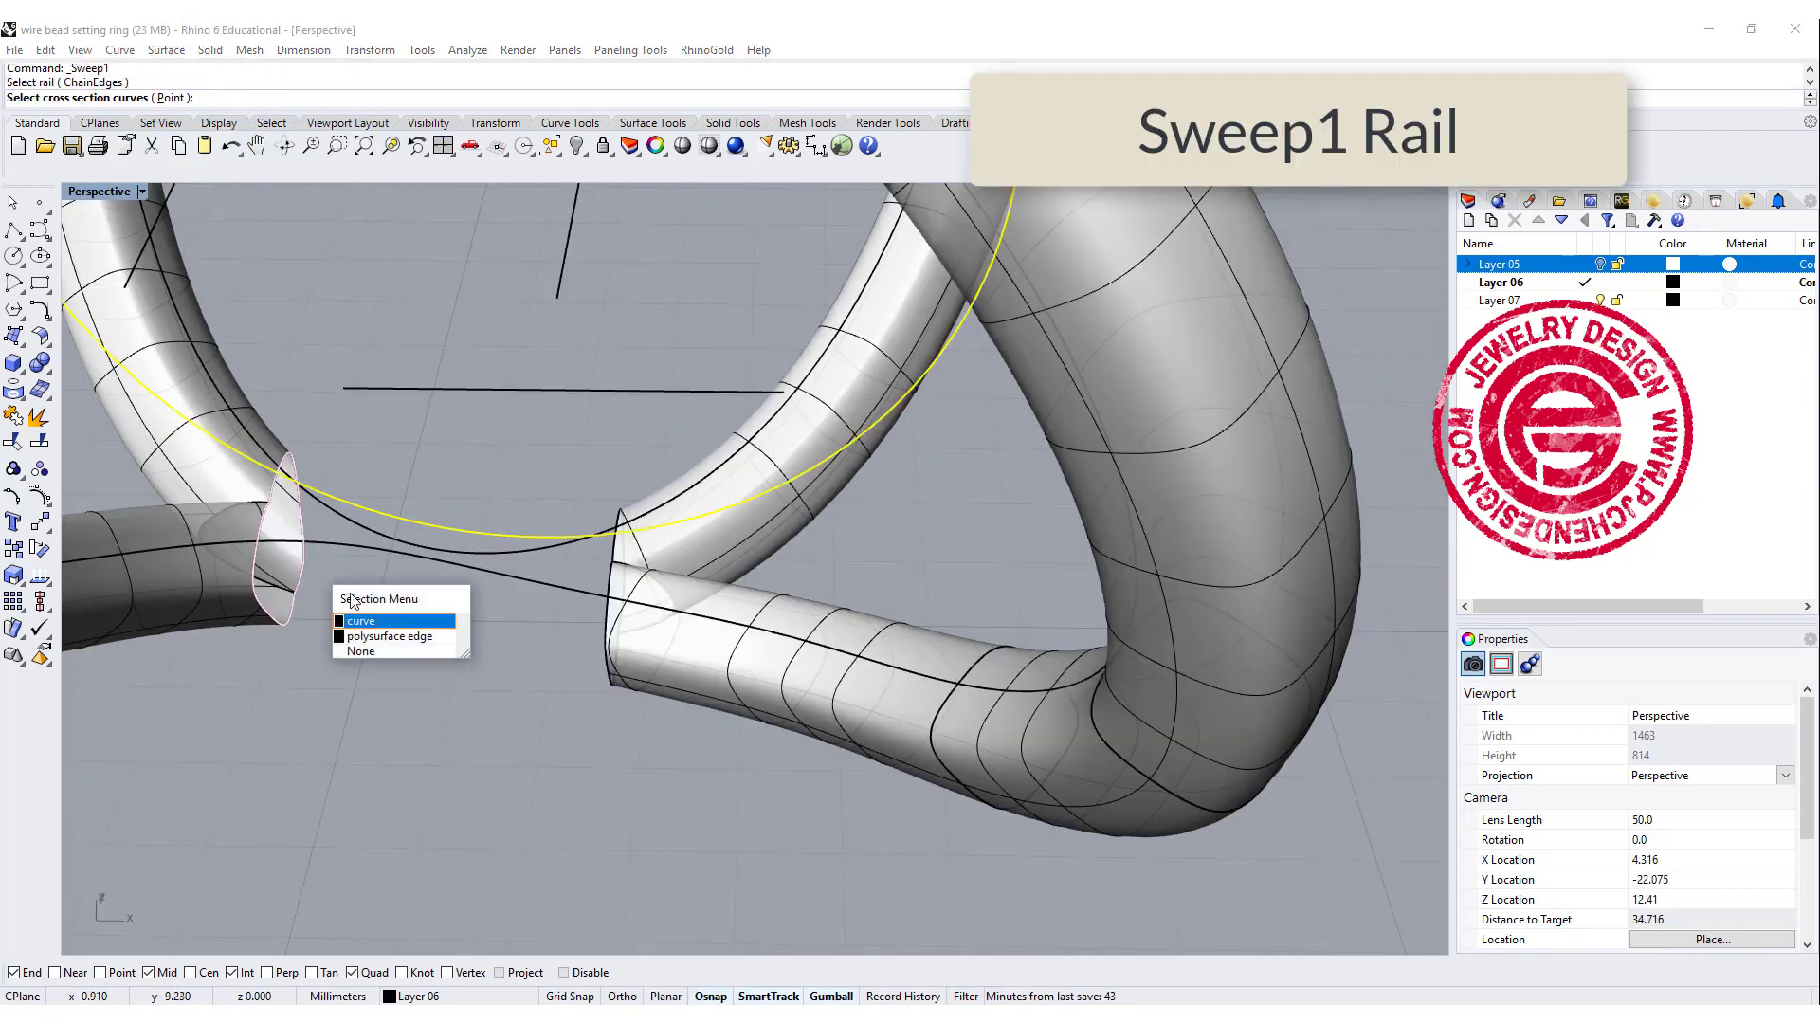
{"action": "left_click", "coordinate": [361, 620]}
{"action": "left_click", "coordinate": [603, 680]}
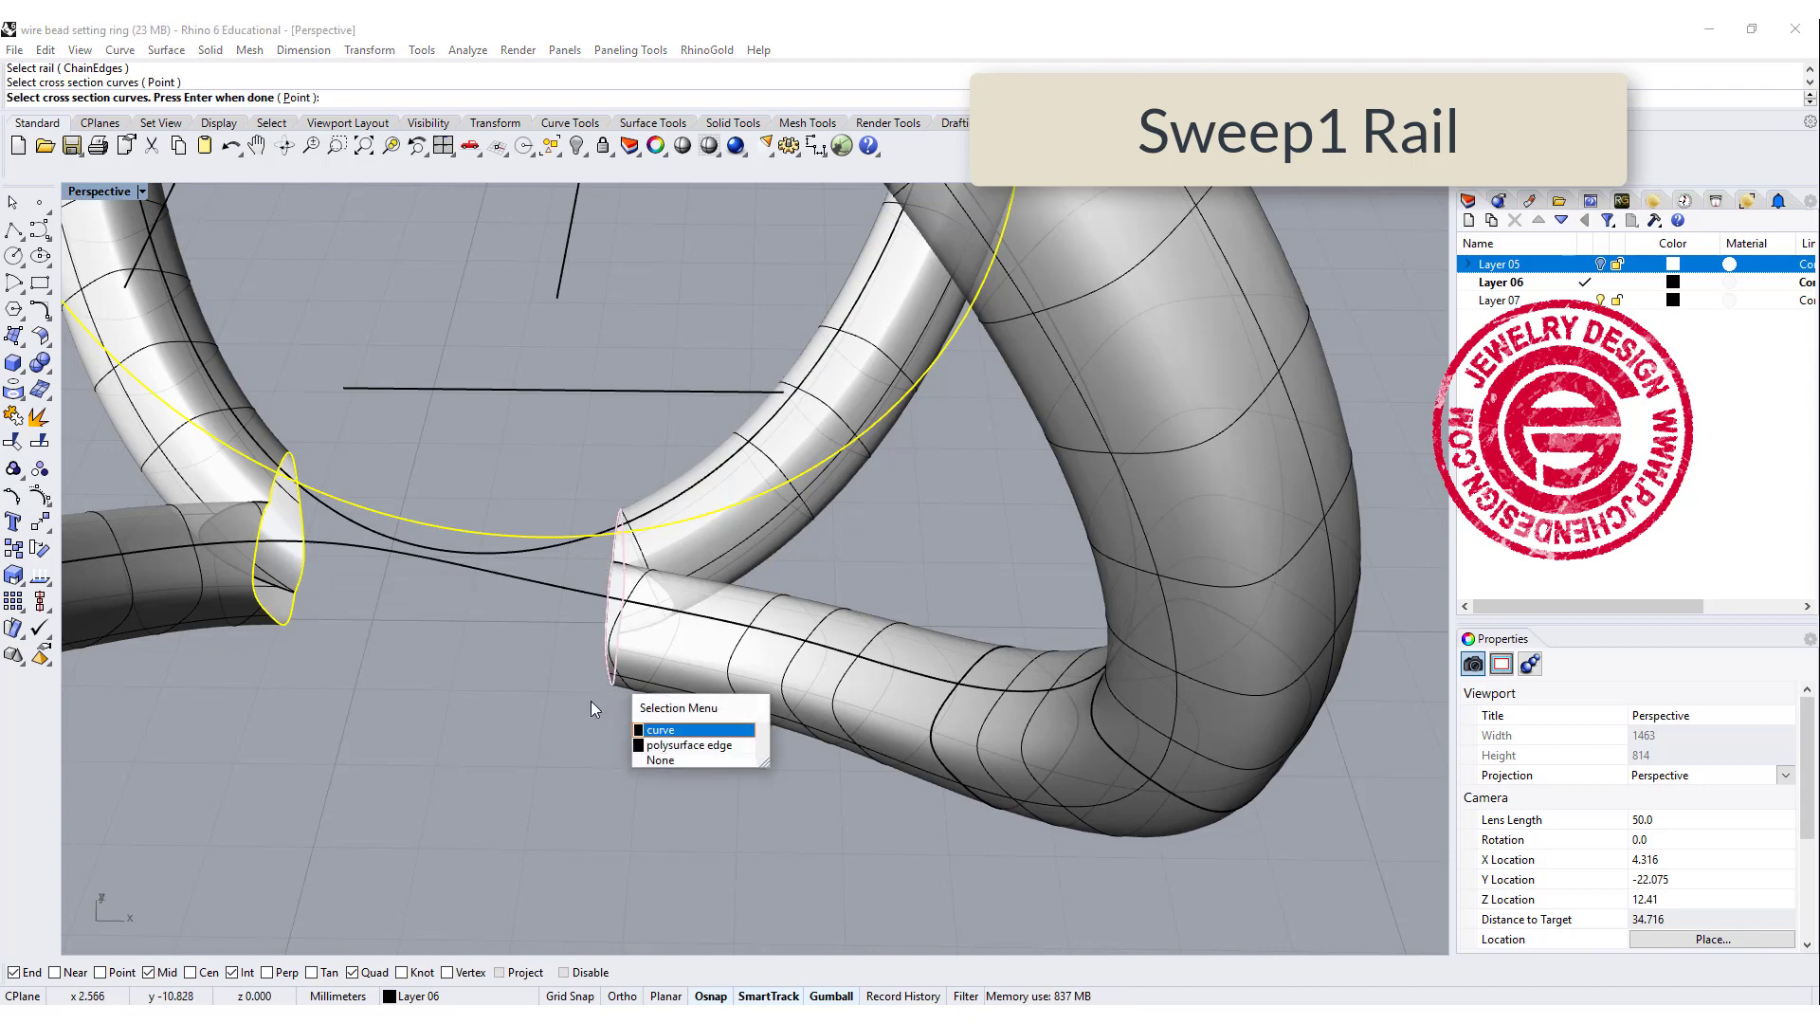
{"action": "left_click", "coordinate": [664, 729]}
{"action": "right_click", "coordinate": [551, 718]}
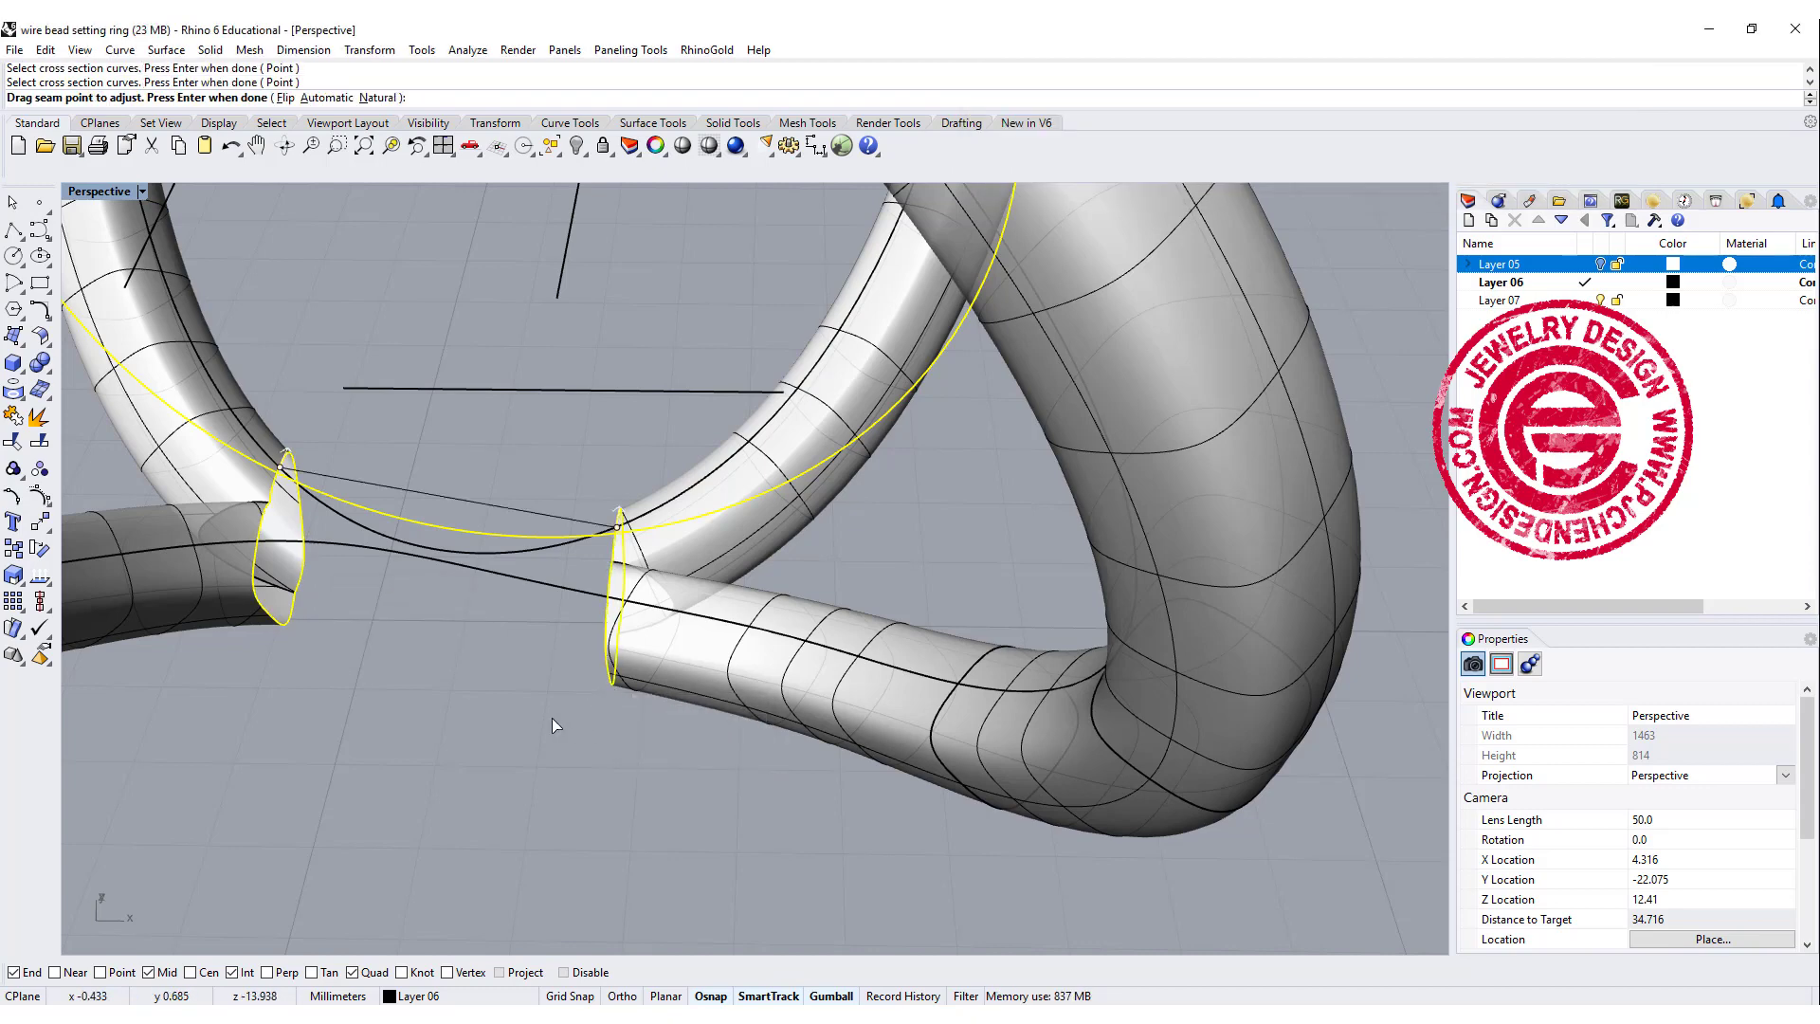
{"action": "right_click", "coordinate": [554, 717]}
{"action": "key", "text": "Return"}
{"action": "right_click_drag", "start_coordinate": [569, 759], "coordinate": [496, 850]}
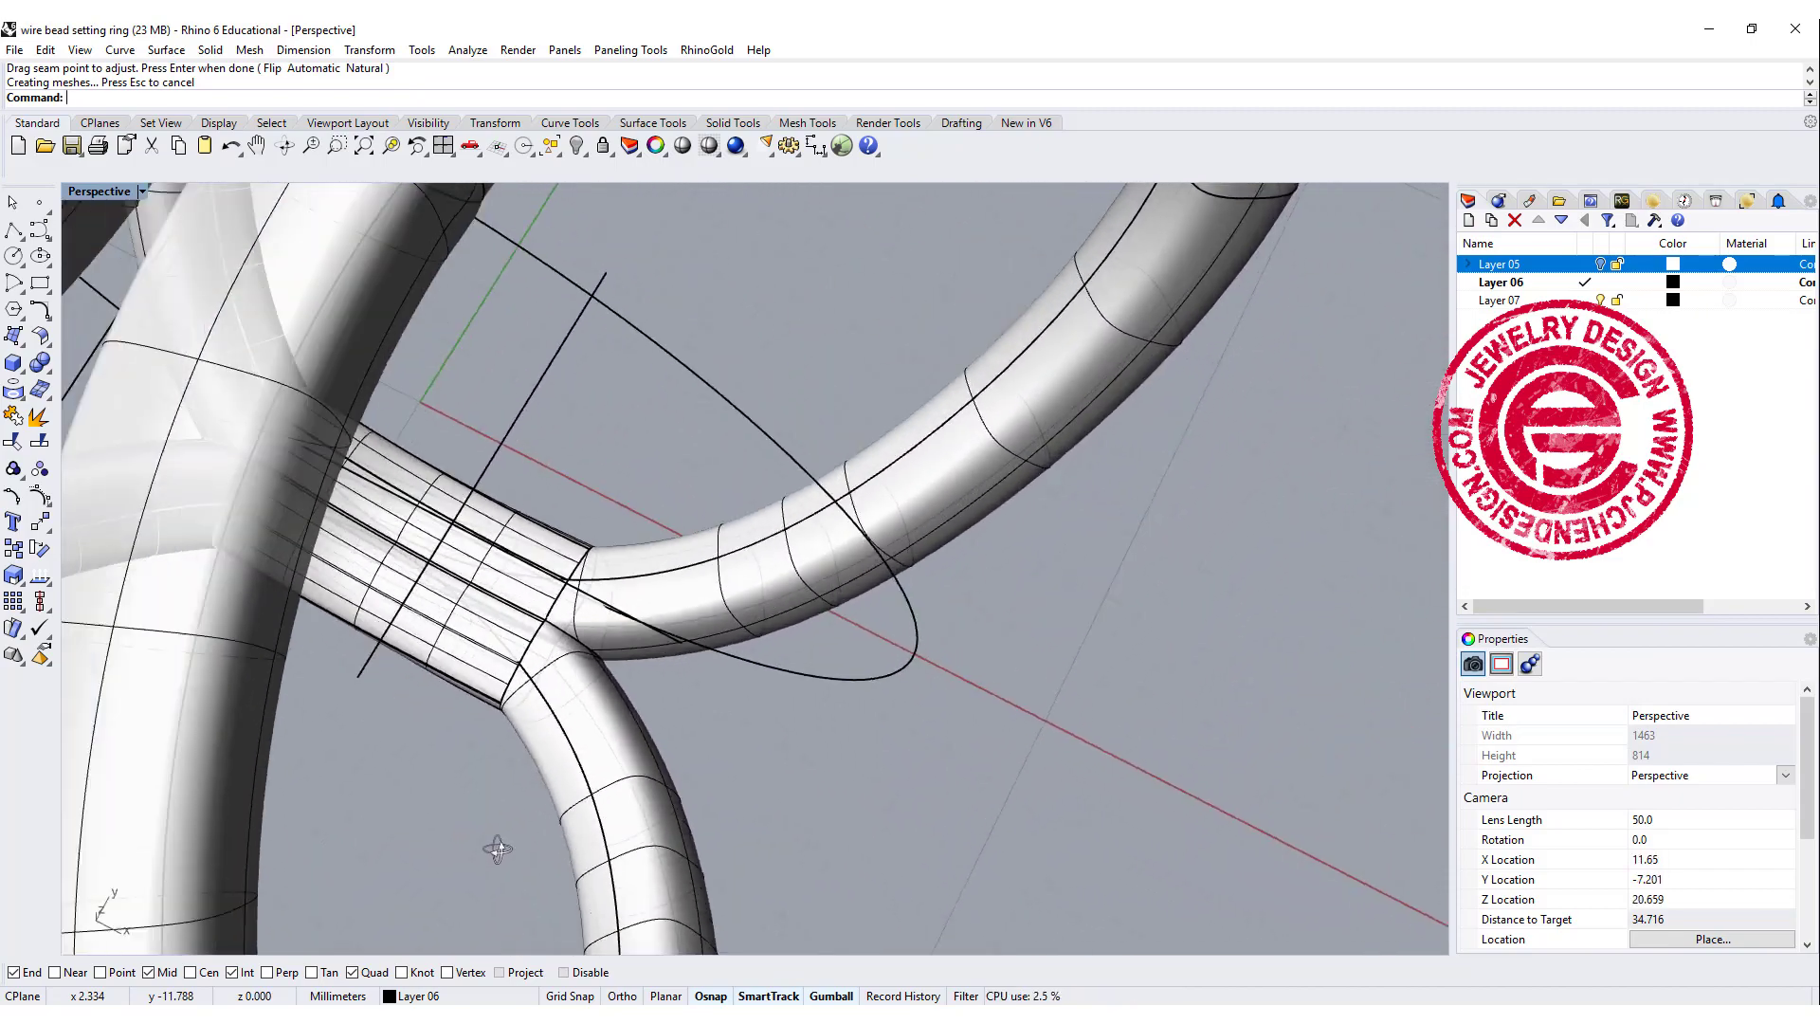
Step: Examine the complete ring with its stones, beads and merged wires from several angles
{"action": "scroll", "coordinate": [626, 763], "scroll_direction": "down", "scroll_amount": 10}
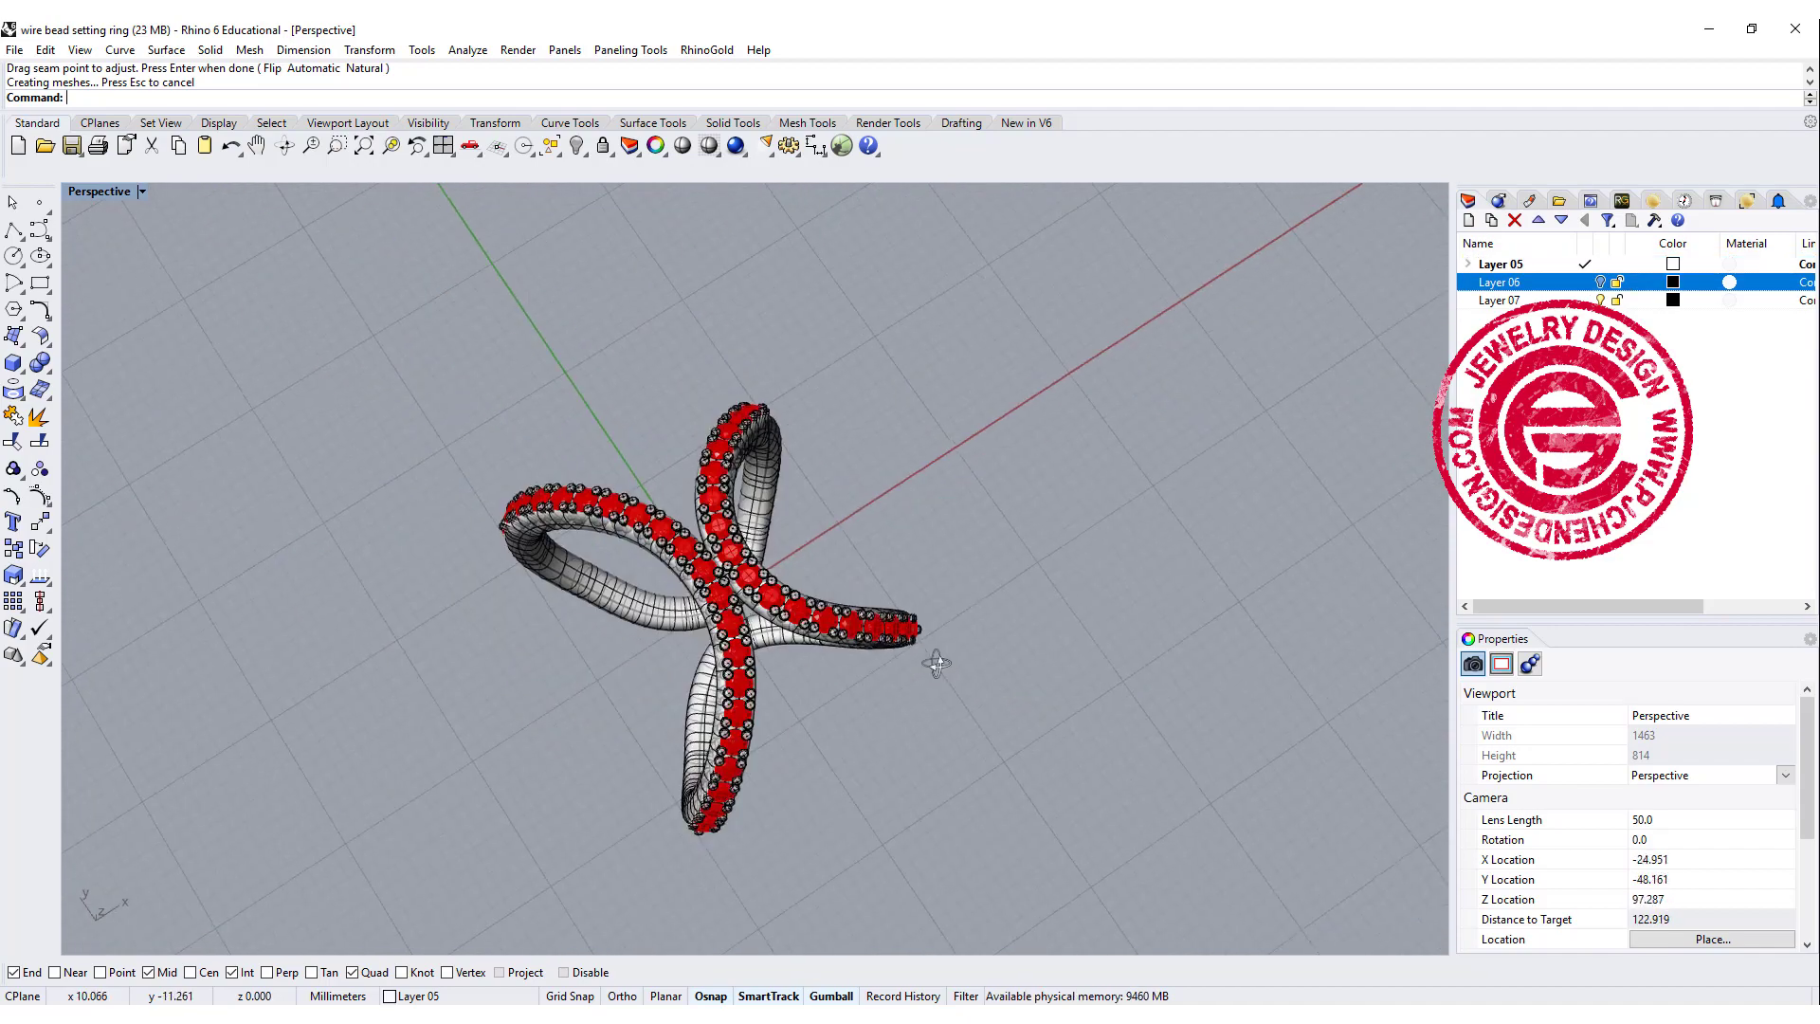
{"action": "right_click_drag", "start_coordinate": [936, 663], "coordinate": [923, 567]}
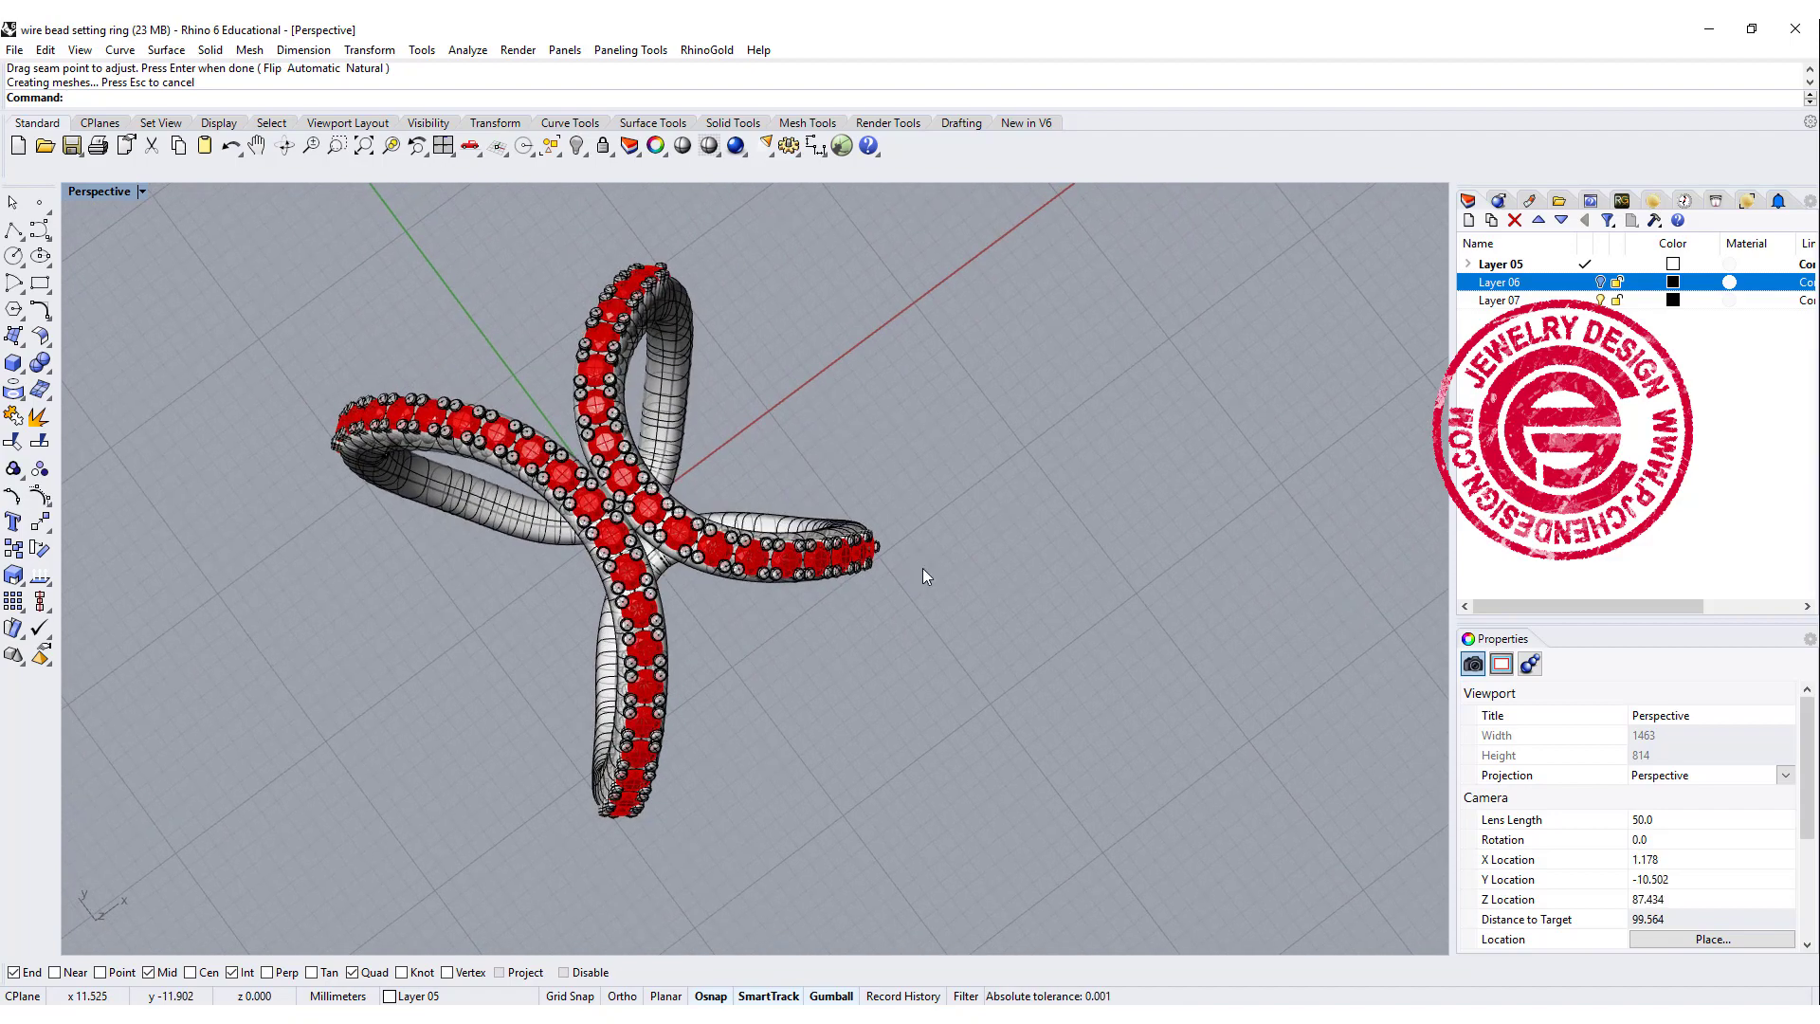
{"action": "scroll", "coordinate": [924, 567], "scroll_direction": "up", "scroll_amount": 2}
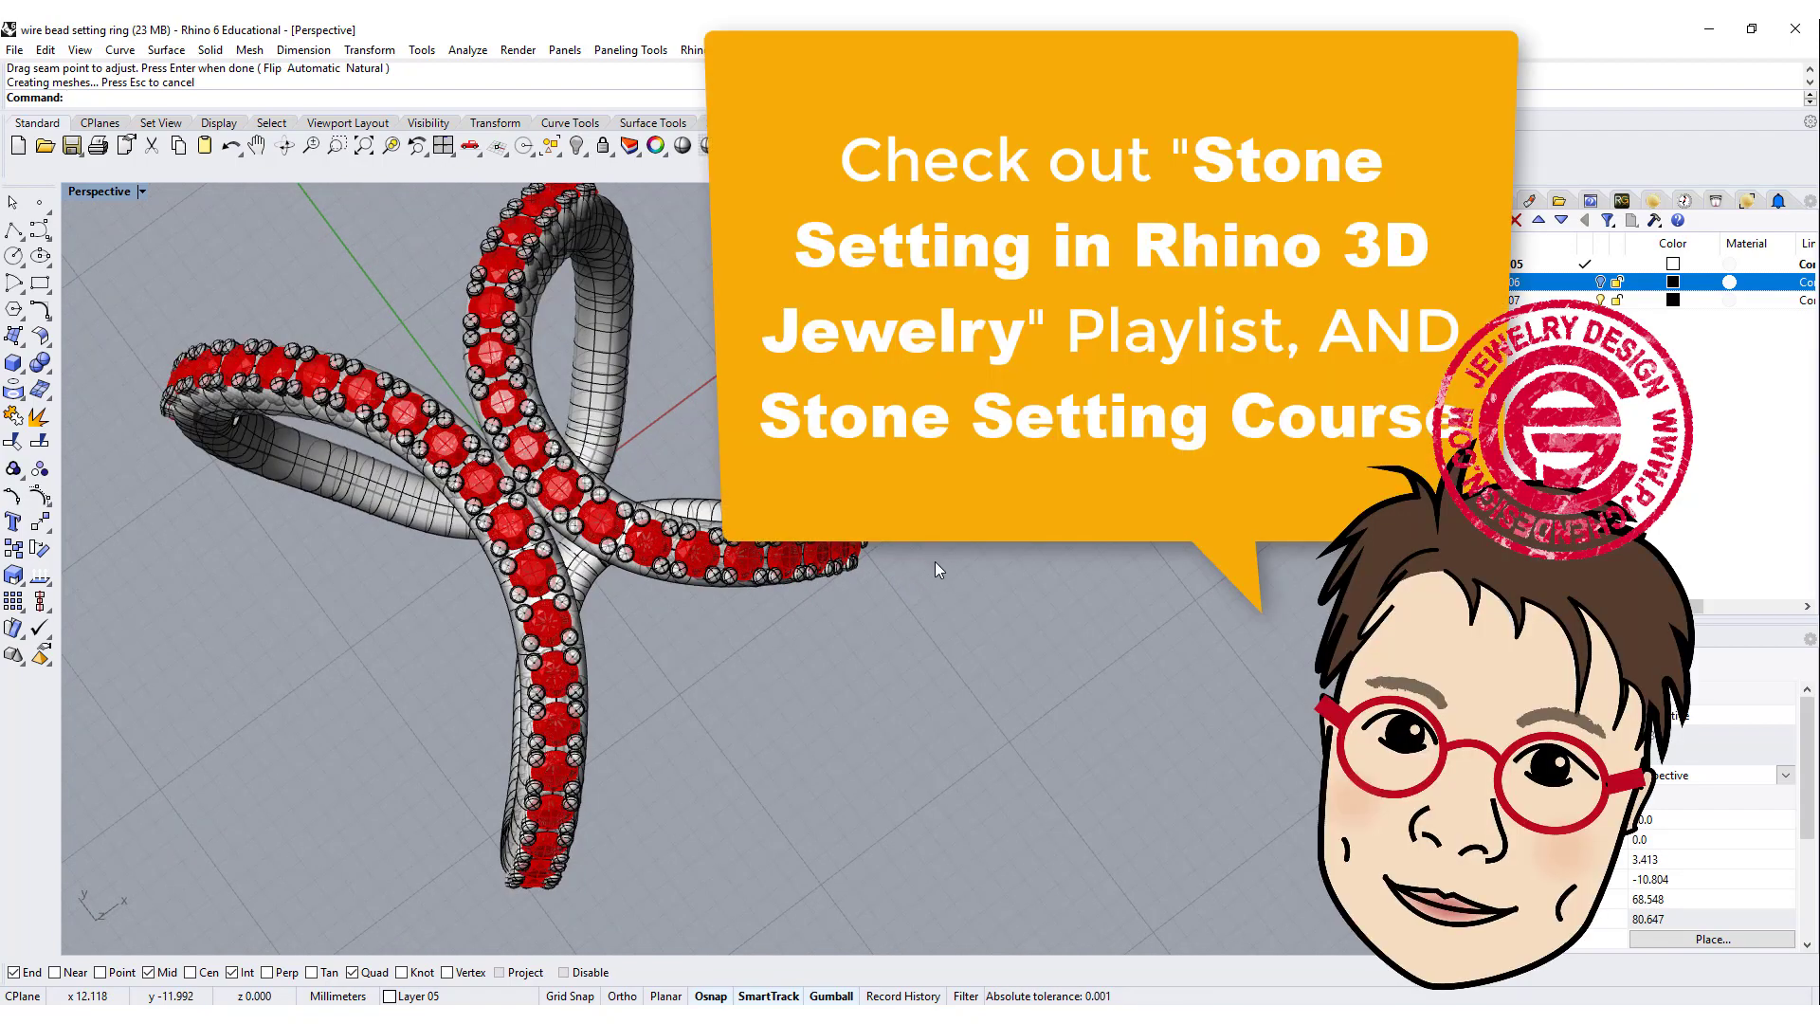
{"action": "right_click_drag", "start_coordinate": [942, 619], "coordinate": [978, 623]}
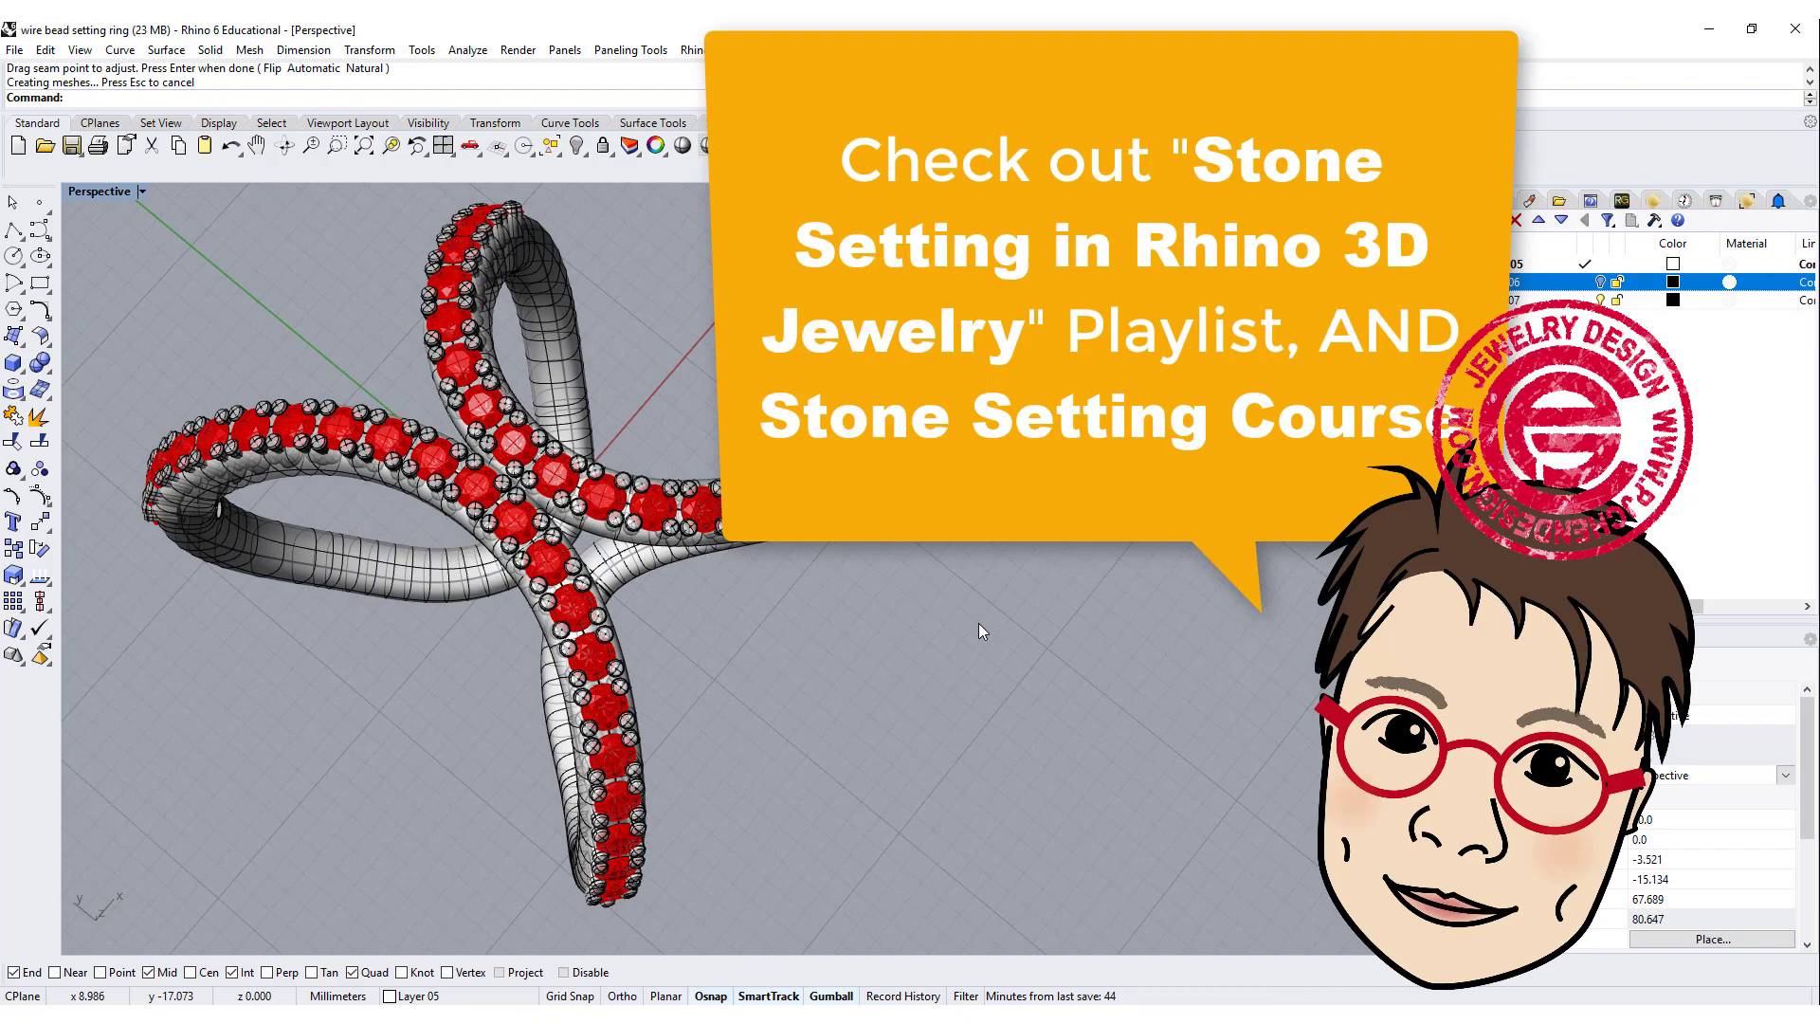
{"action": "scroll", "coordinate": [970, 616], "scroll_direction": "down", "scroll_amount": 2}
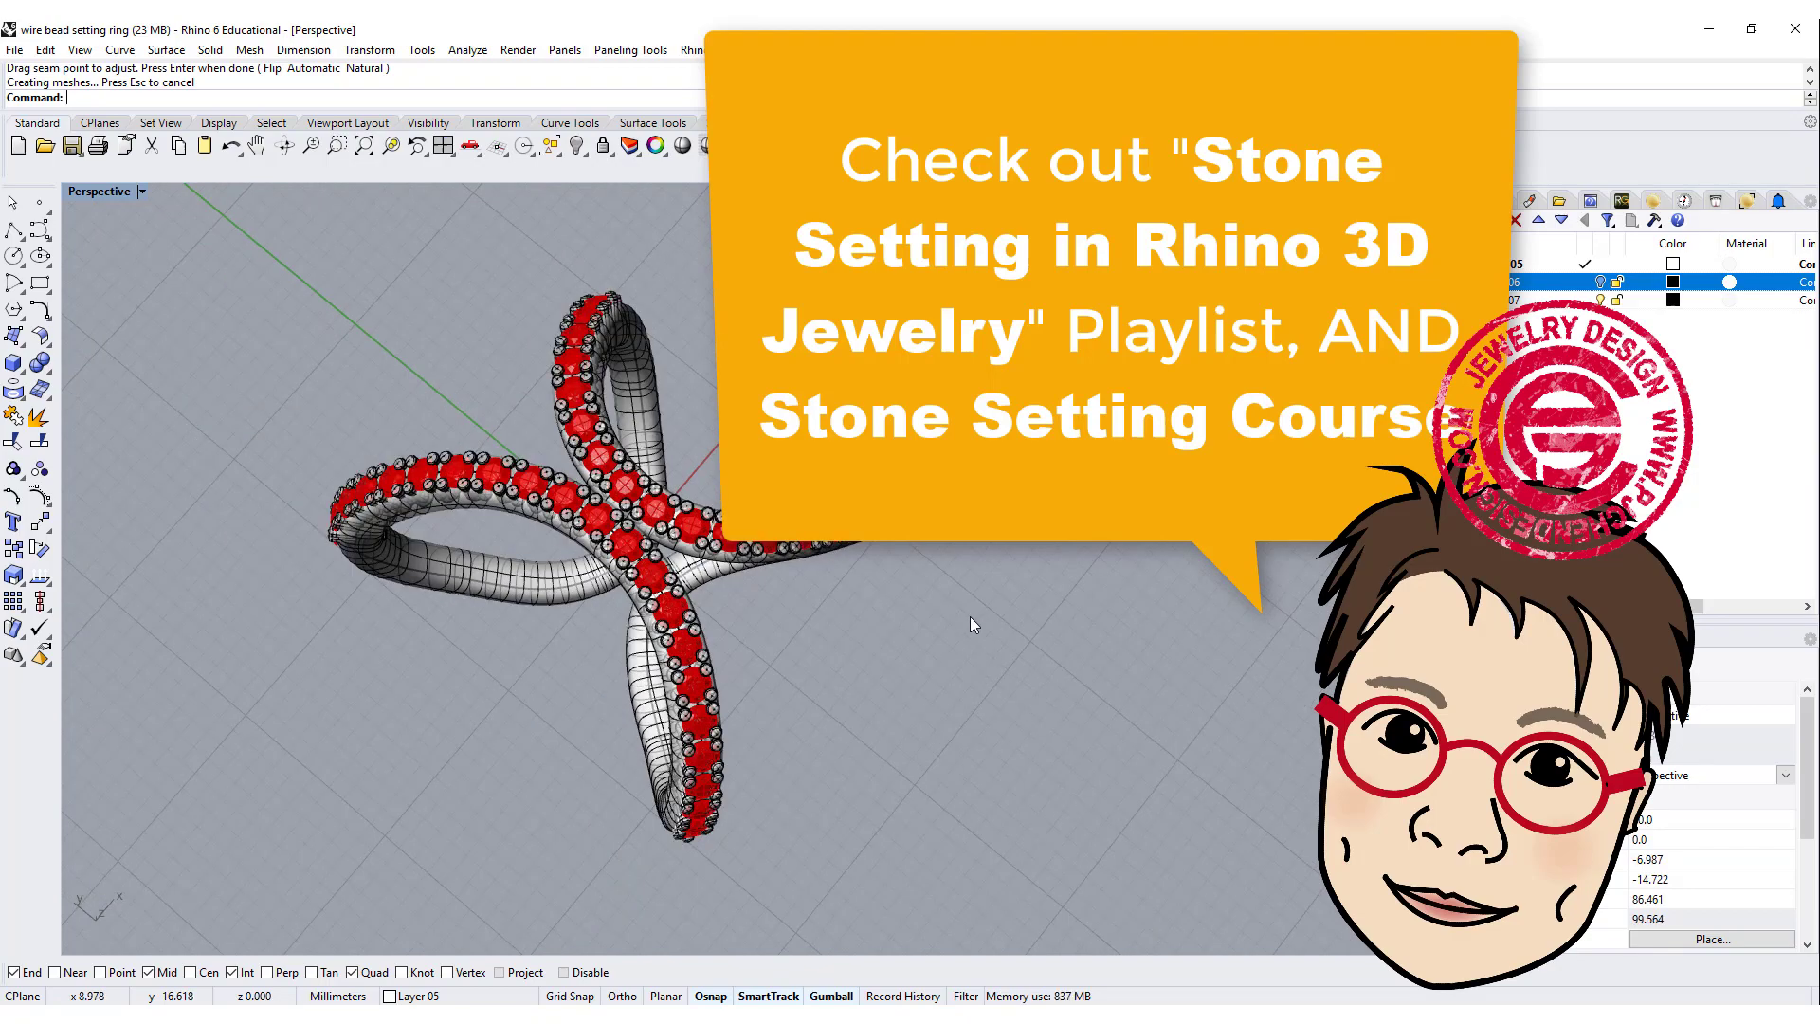
{"action": "right_click_drag", "start_coordinate": [969, 616], "coordinate": [671, 721]}
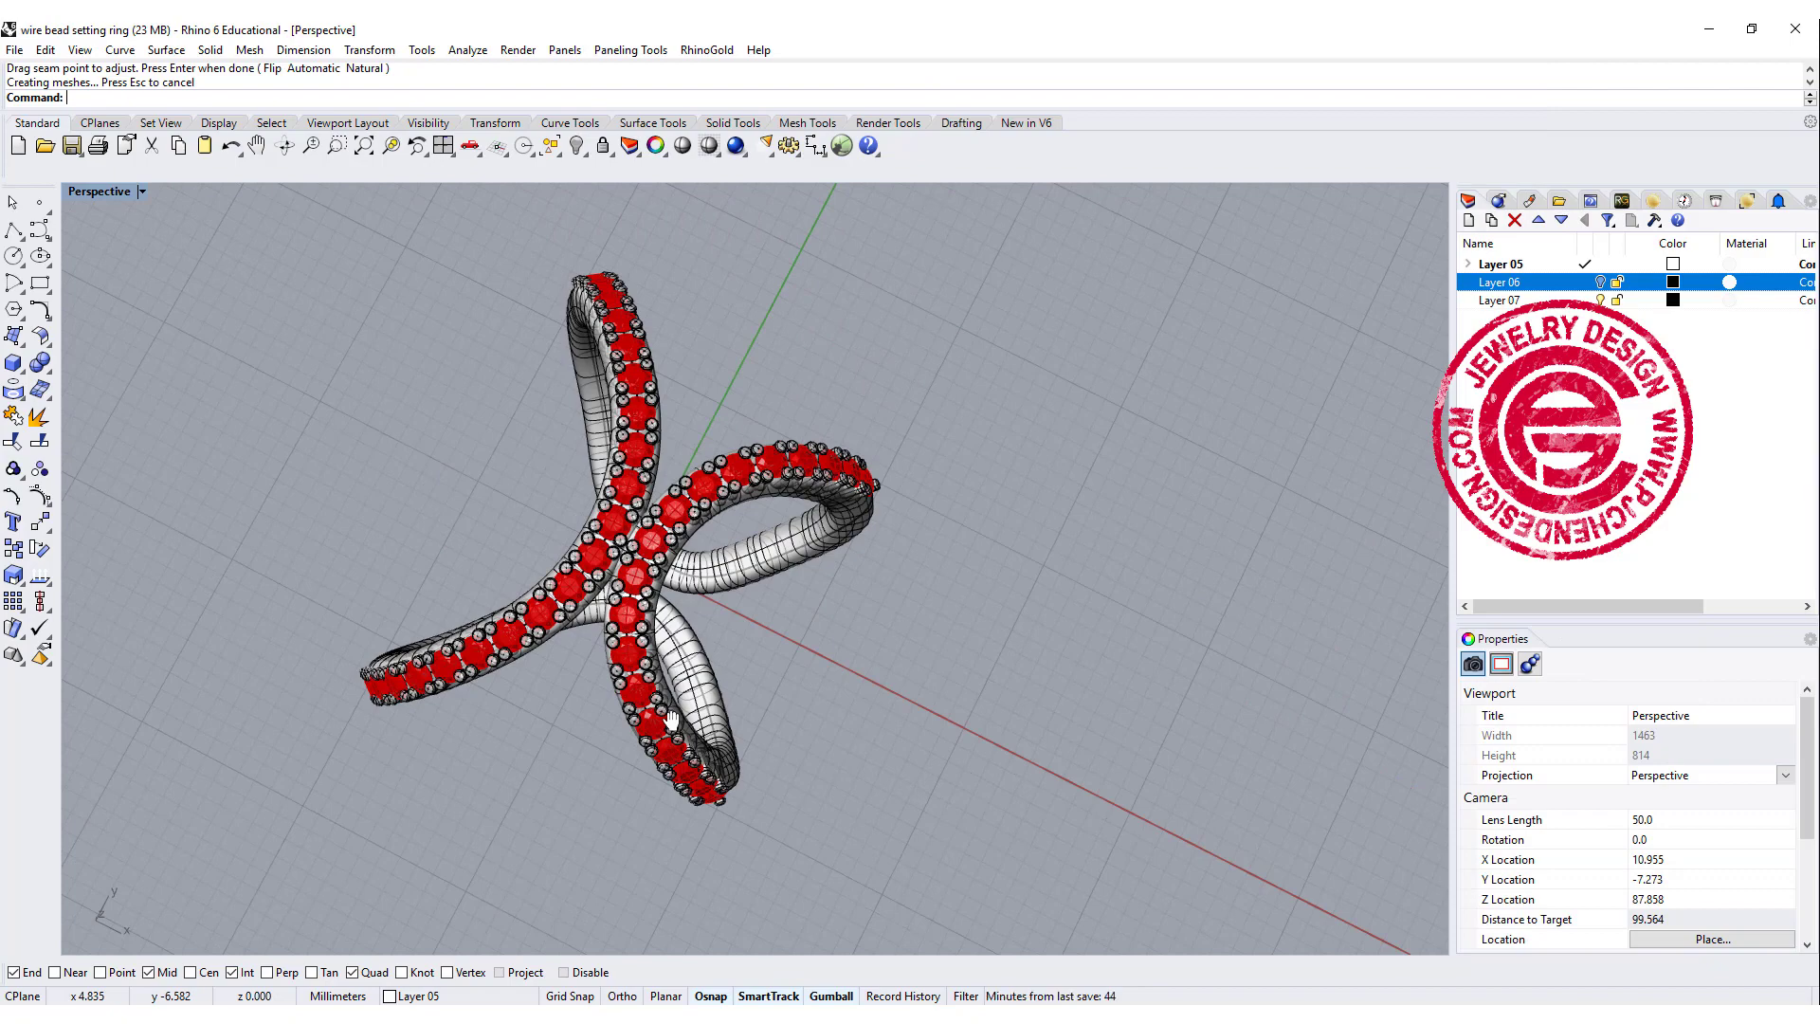